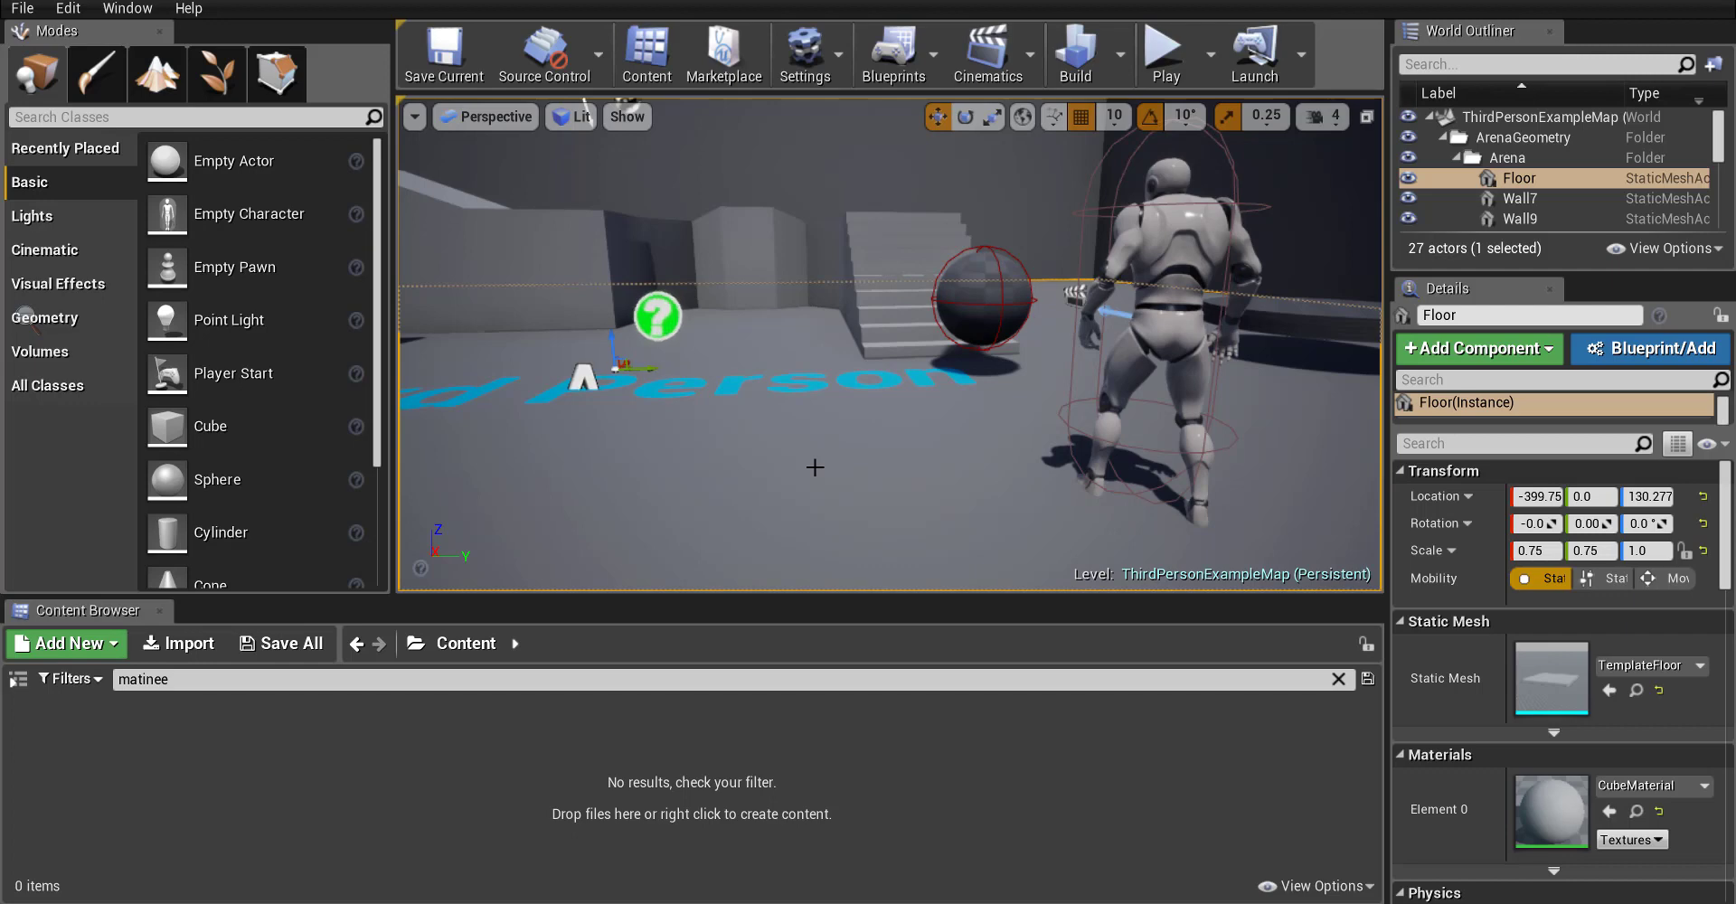
- Place a cylinder on the arena floor in front of the Third Person text
key(s)
mouse_move(814, 467)
right_down()
mouse_move(805, 443)
mouse_move(849, 466)
mouse_move(809, 479)
right_up()
key(w)
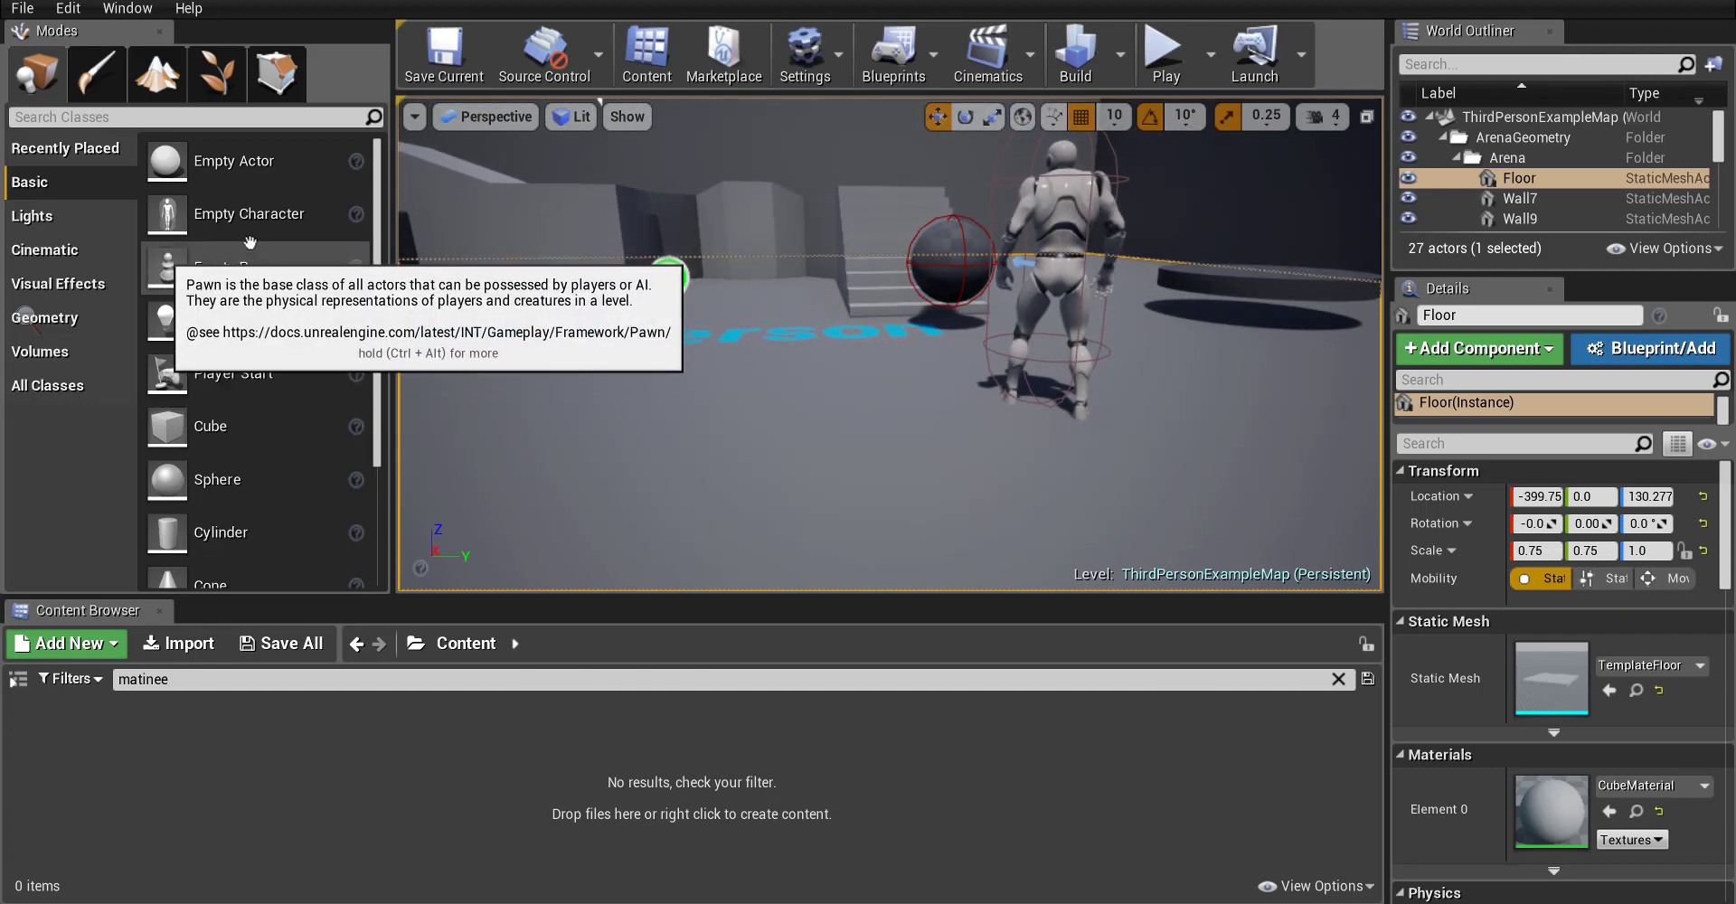
scroll(389, 321, down, 2)
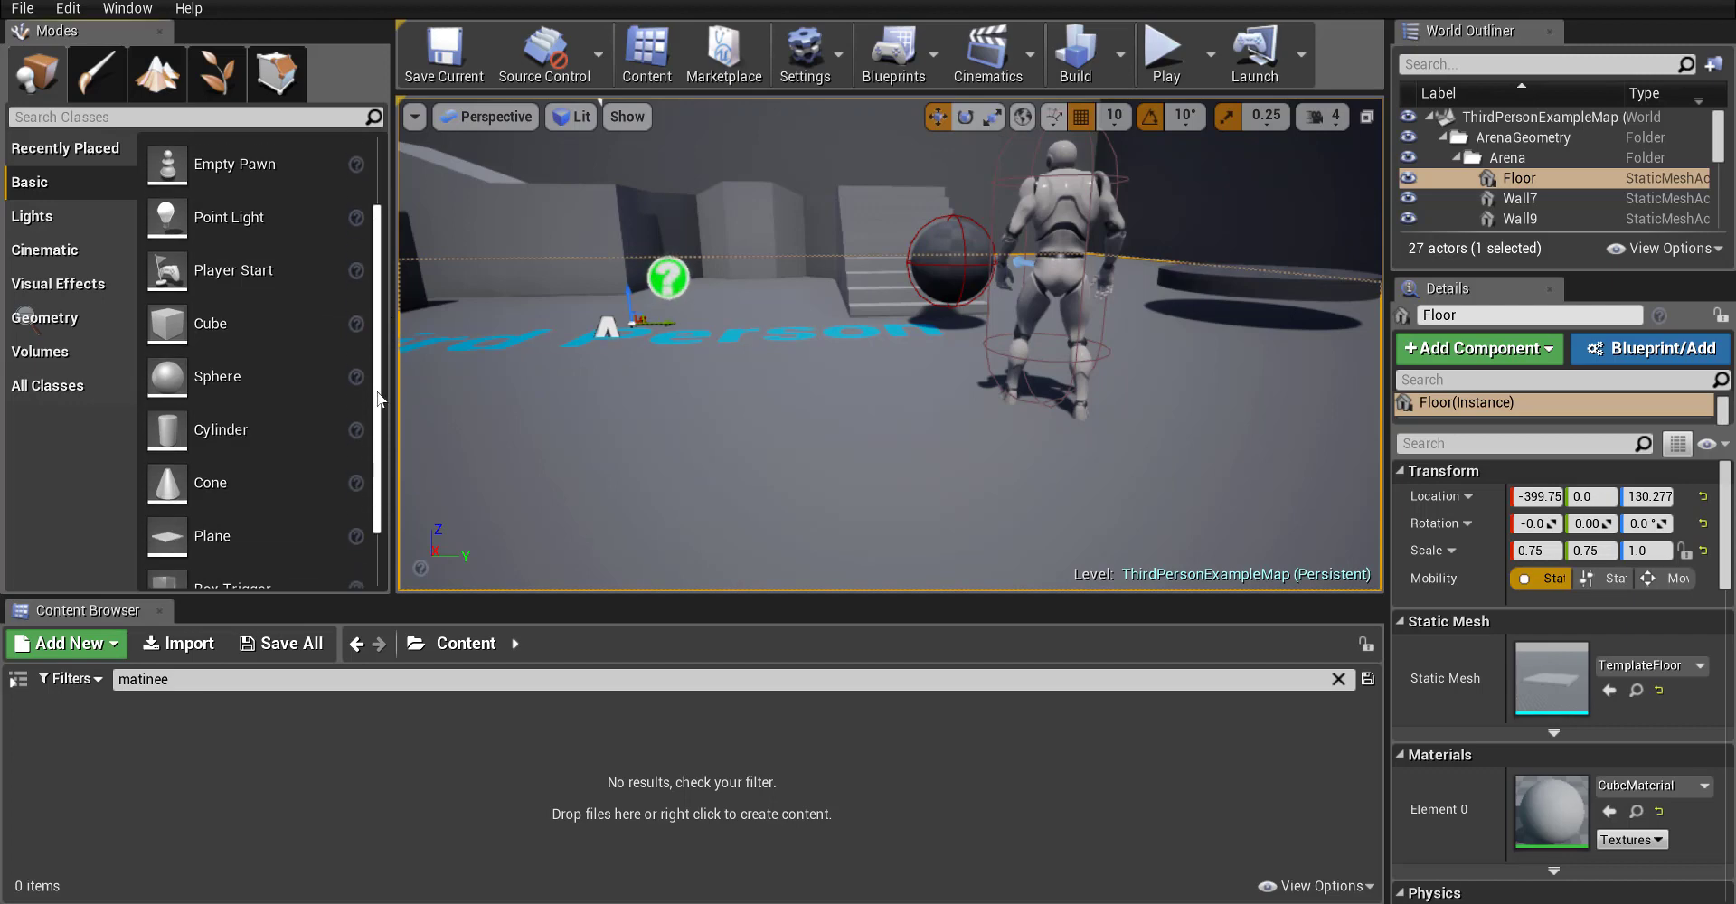
drag(167, 430, 745, 430)
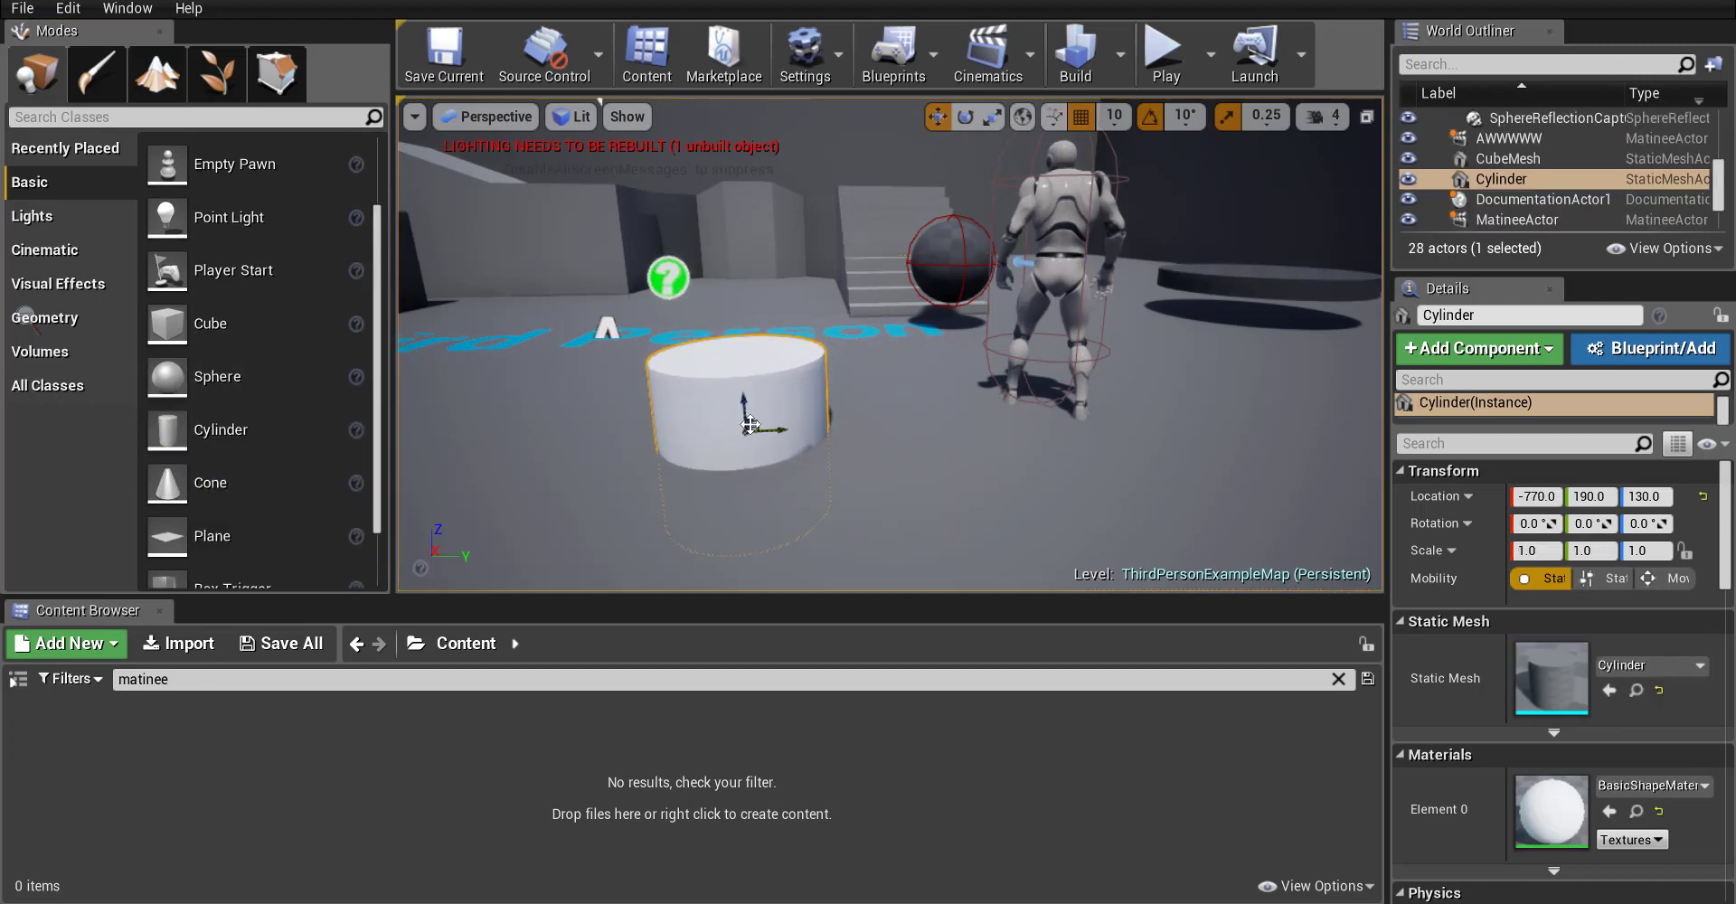
- Scale the cylinder uniformly to 1.75
key(e)
key(r)
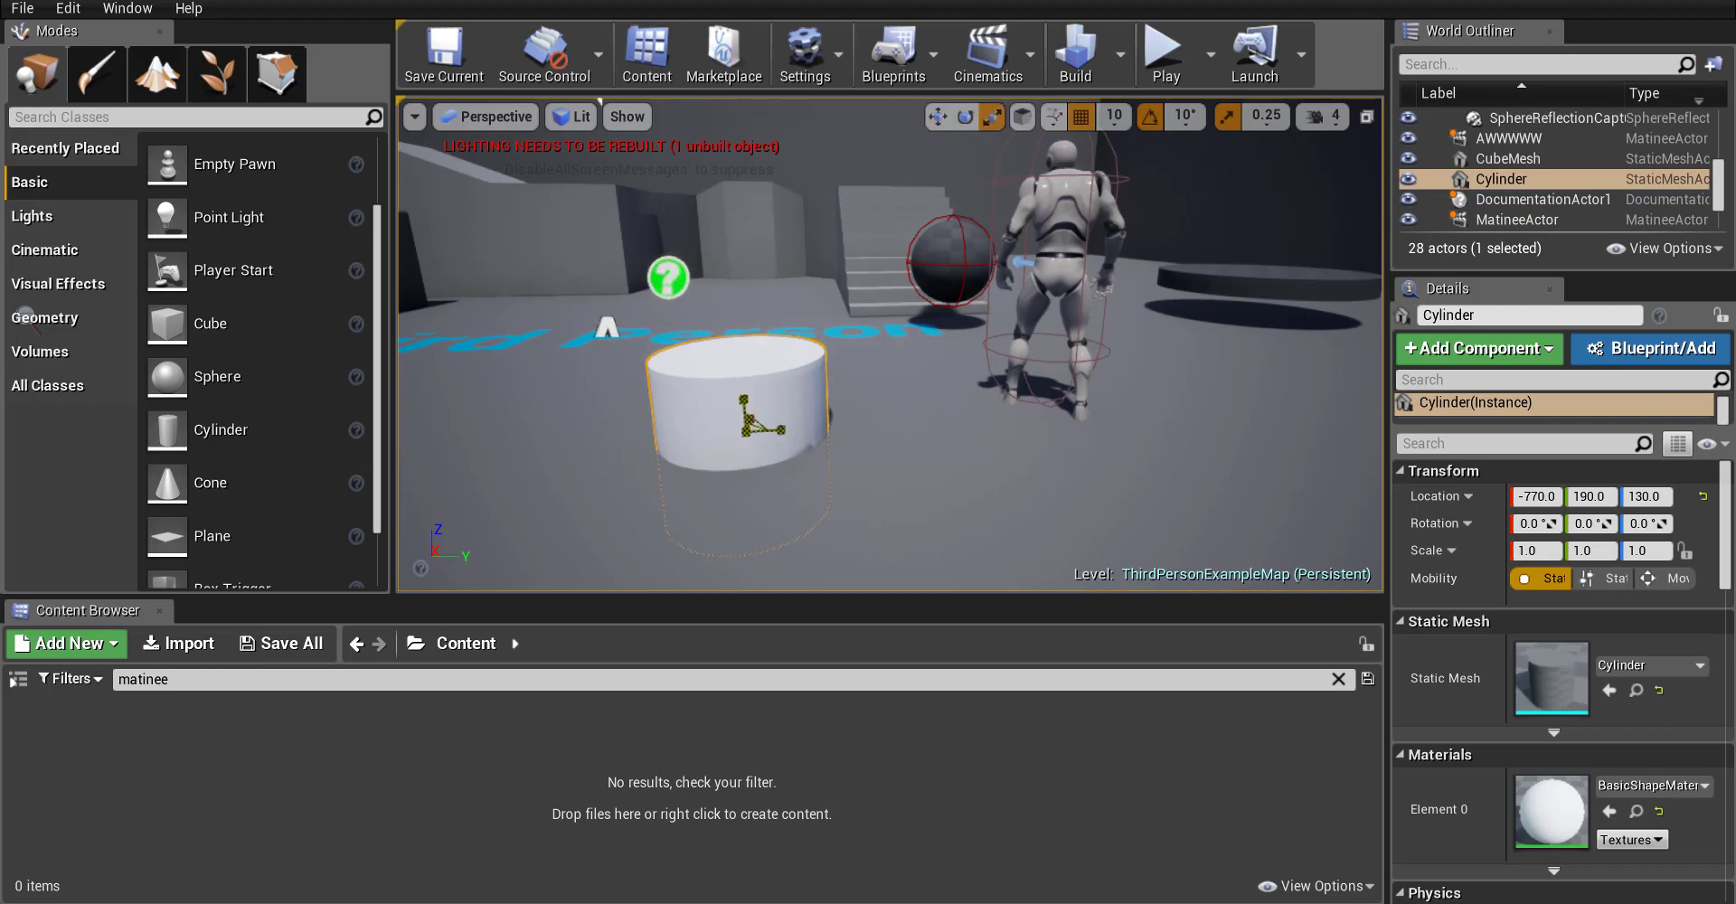
drag(746, 426, 809, 384)
- Raise the cylinder straight up above the arena floor to a Z location of 540
key(s)
right_drag(809, 384, 990, 341)
key(w)
key(s)
key(w)
mouse_move(783, 434)
right_down()
mouse_move(769, 439)
mouse_move(783, 434)
right_up()
key(w)
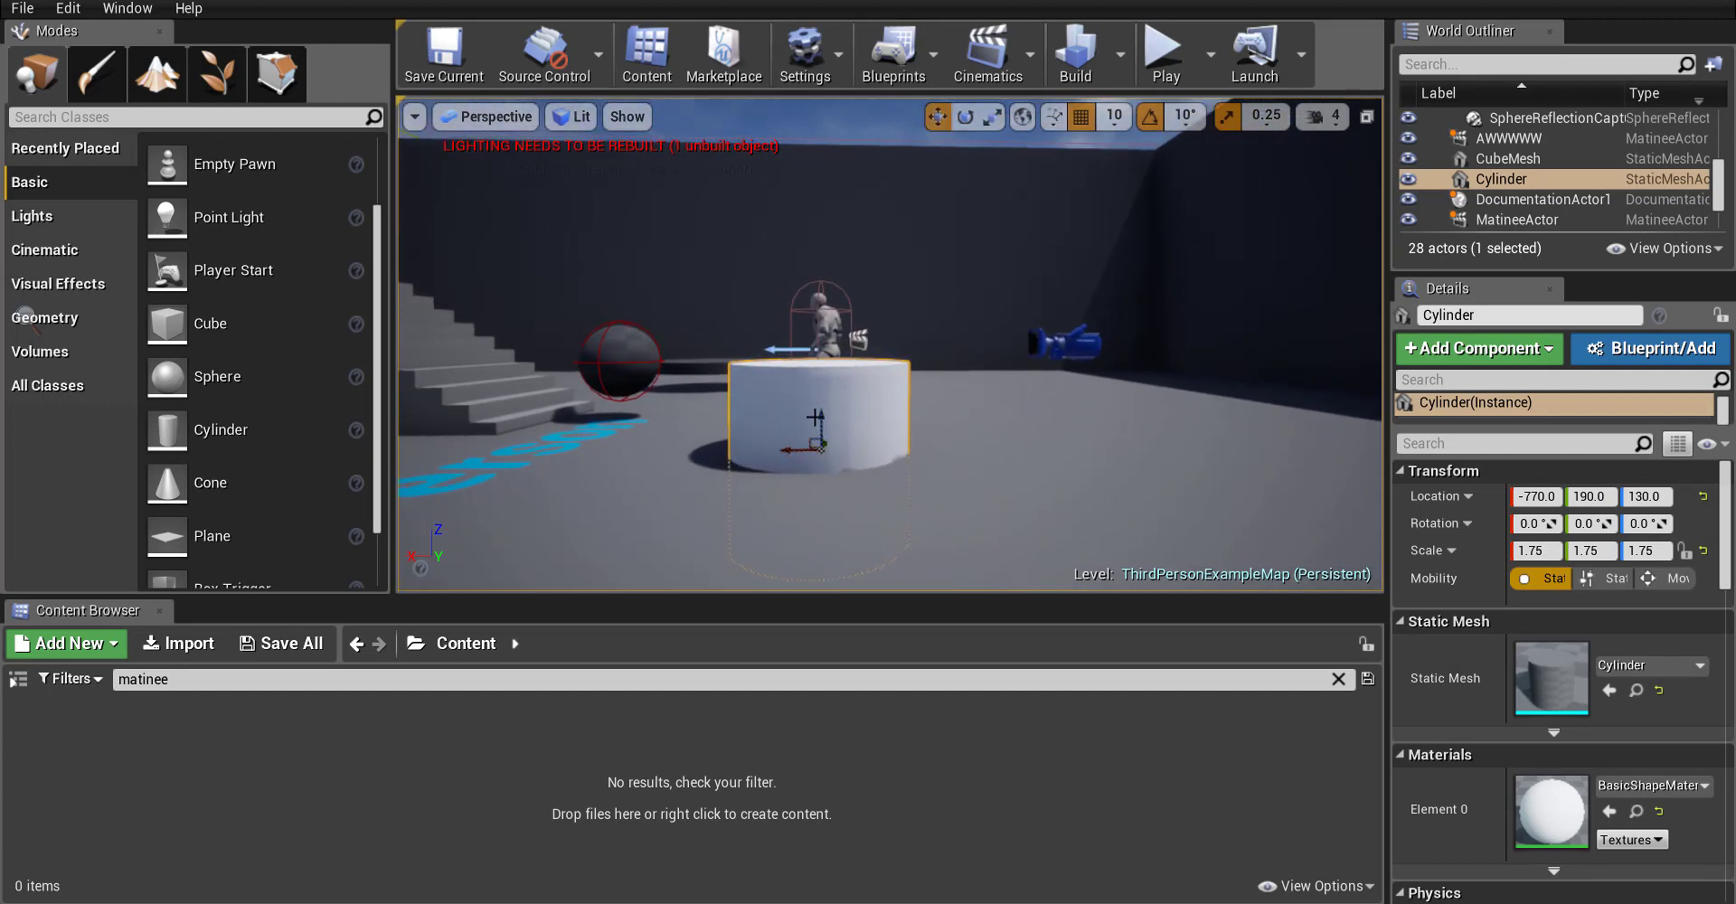
drag(817, 406, 817, 32)
right_drag(817, 235, 869, 202)
key(s)
key(w)
key(a)
key(s)
drag(791, 231, 791, 196)
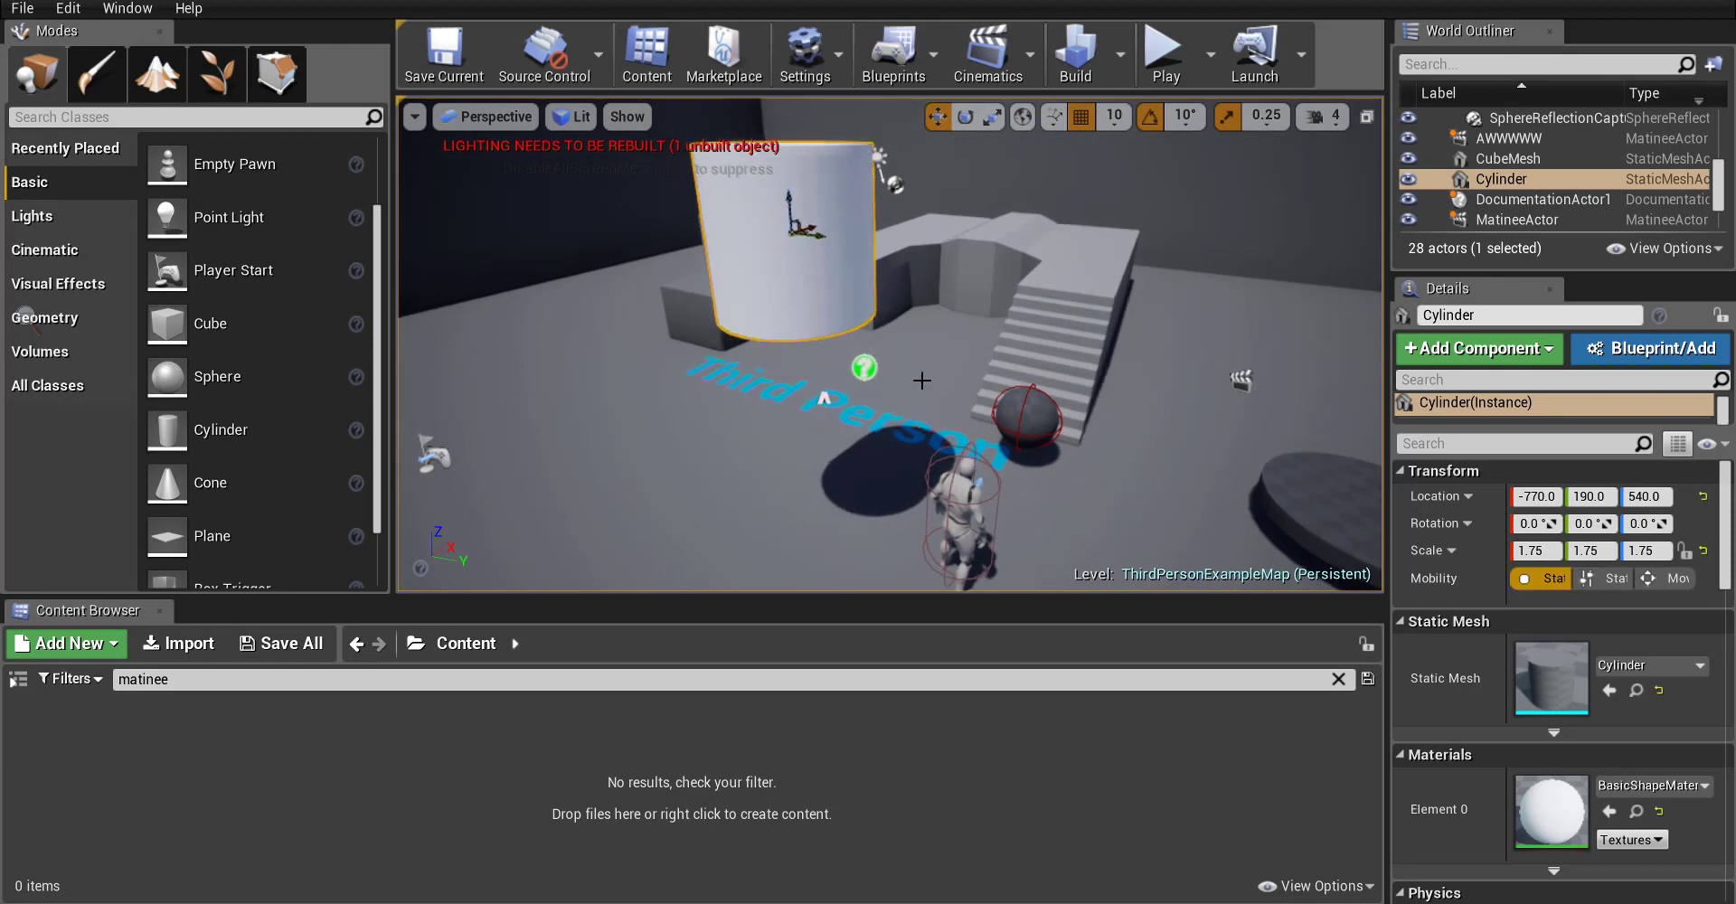
key(d)
right_drag(800, 208, 886, 348)
key(s)
key(a)
key(w)
key(s)
key(a)
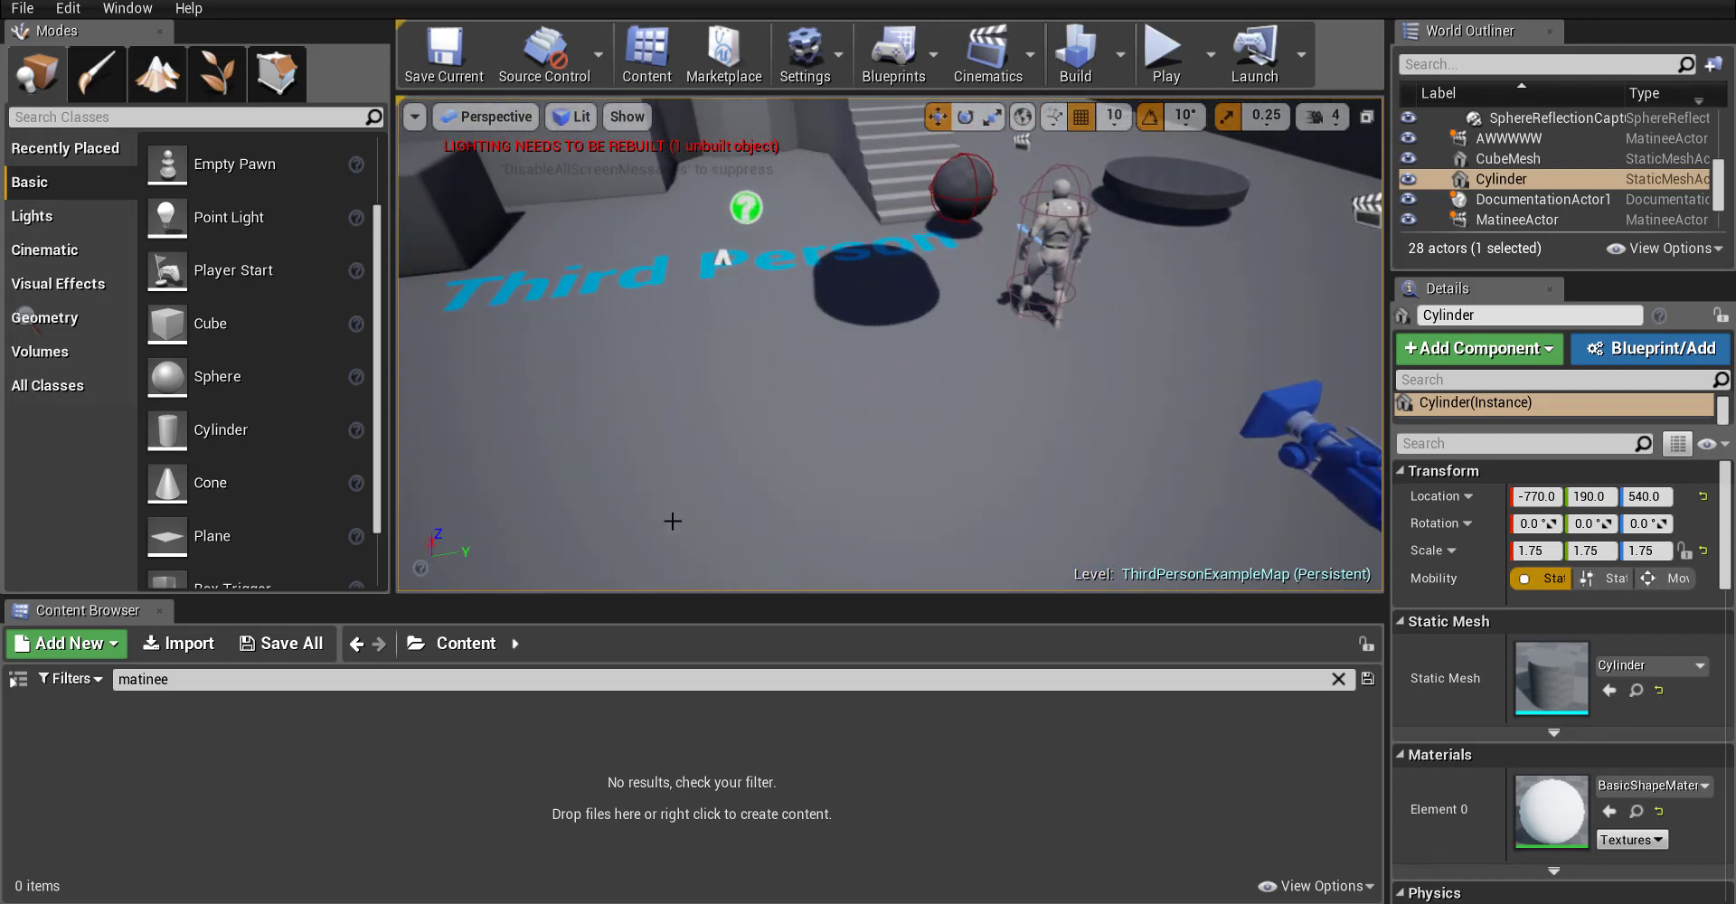
- Clear the matinee content filter and create a folder named Triggers in the Content folder
click(457, 652)
click(358, 679)
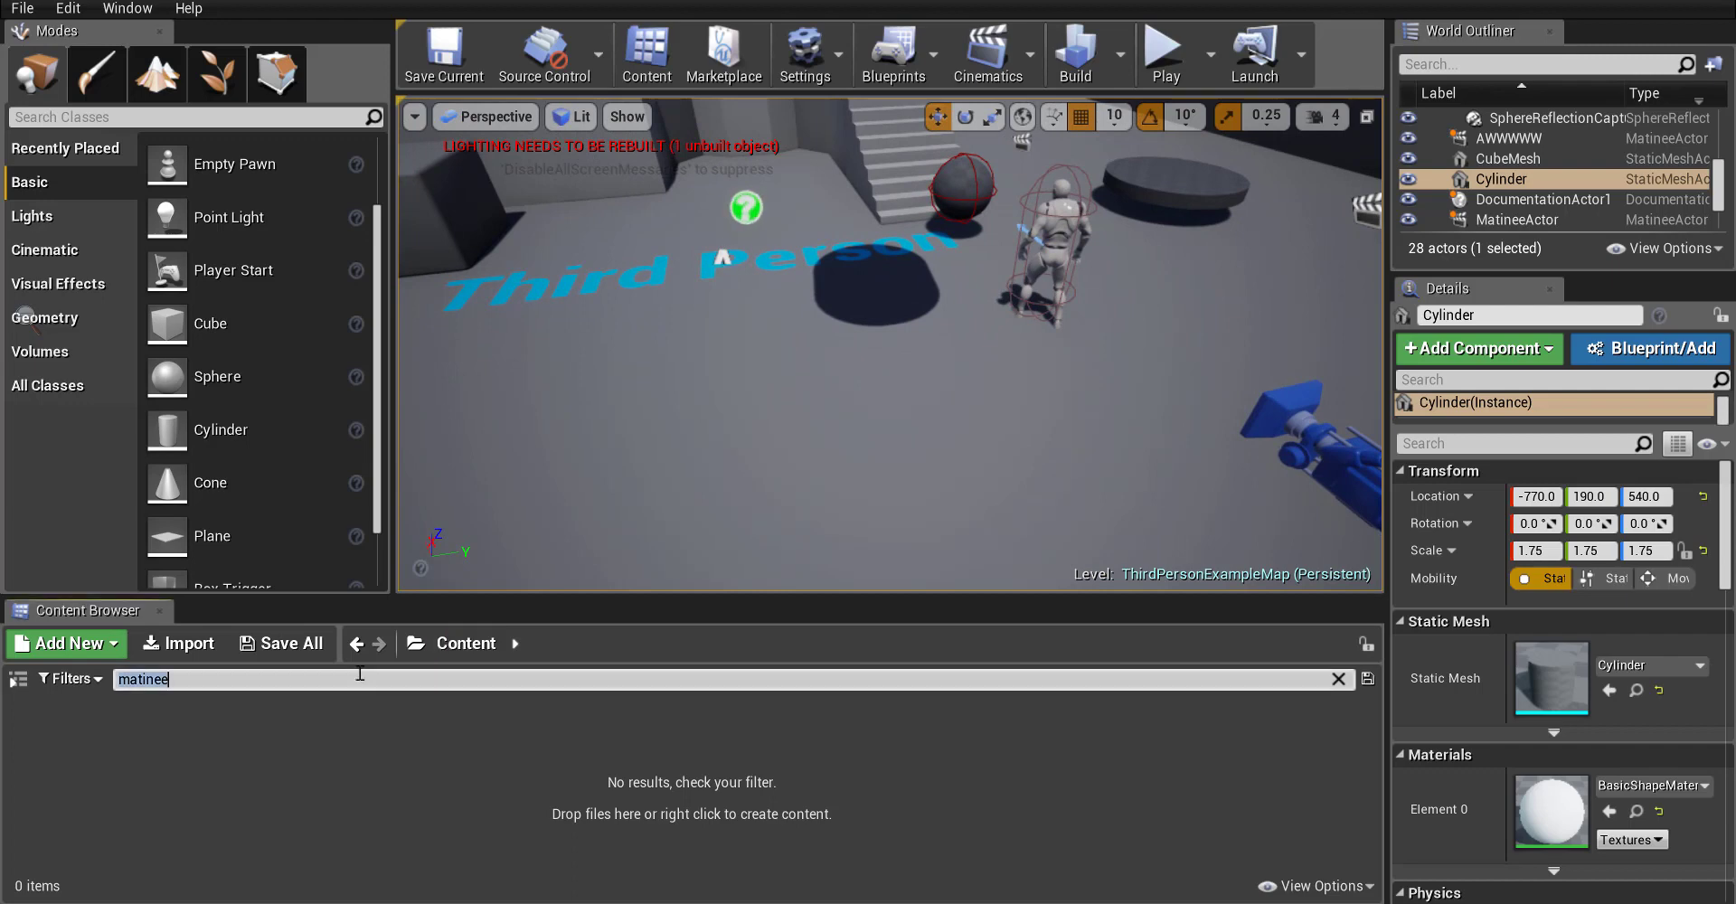
key(BackSpace)
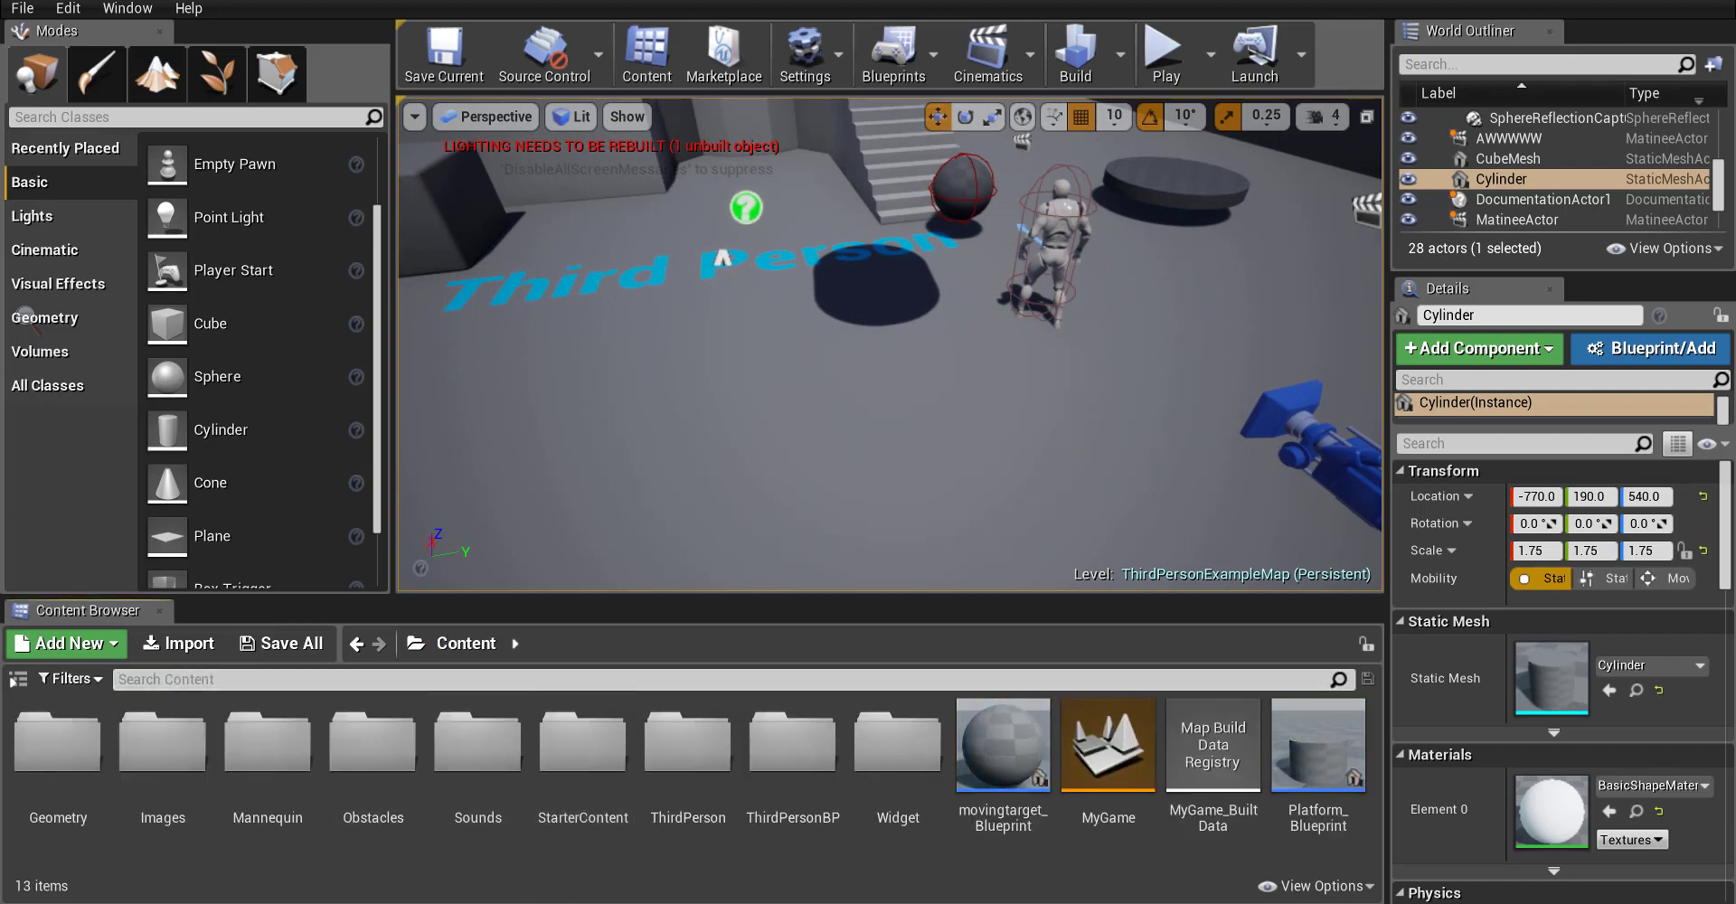
right_click(511, 849)
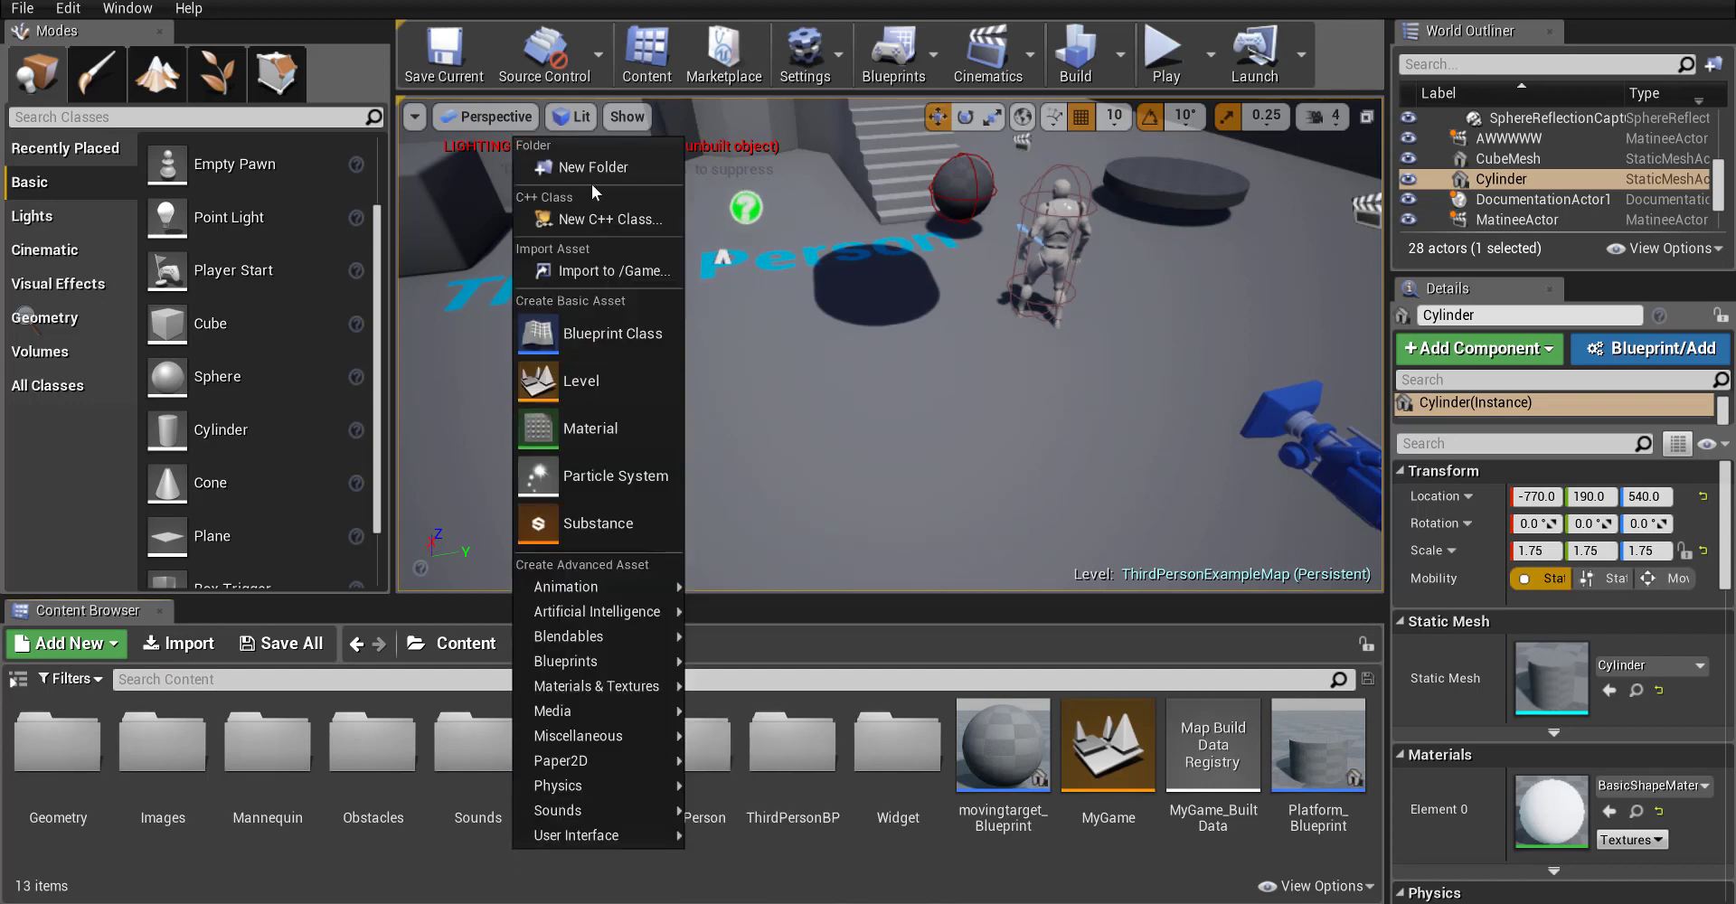
click(595, 170)
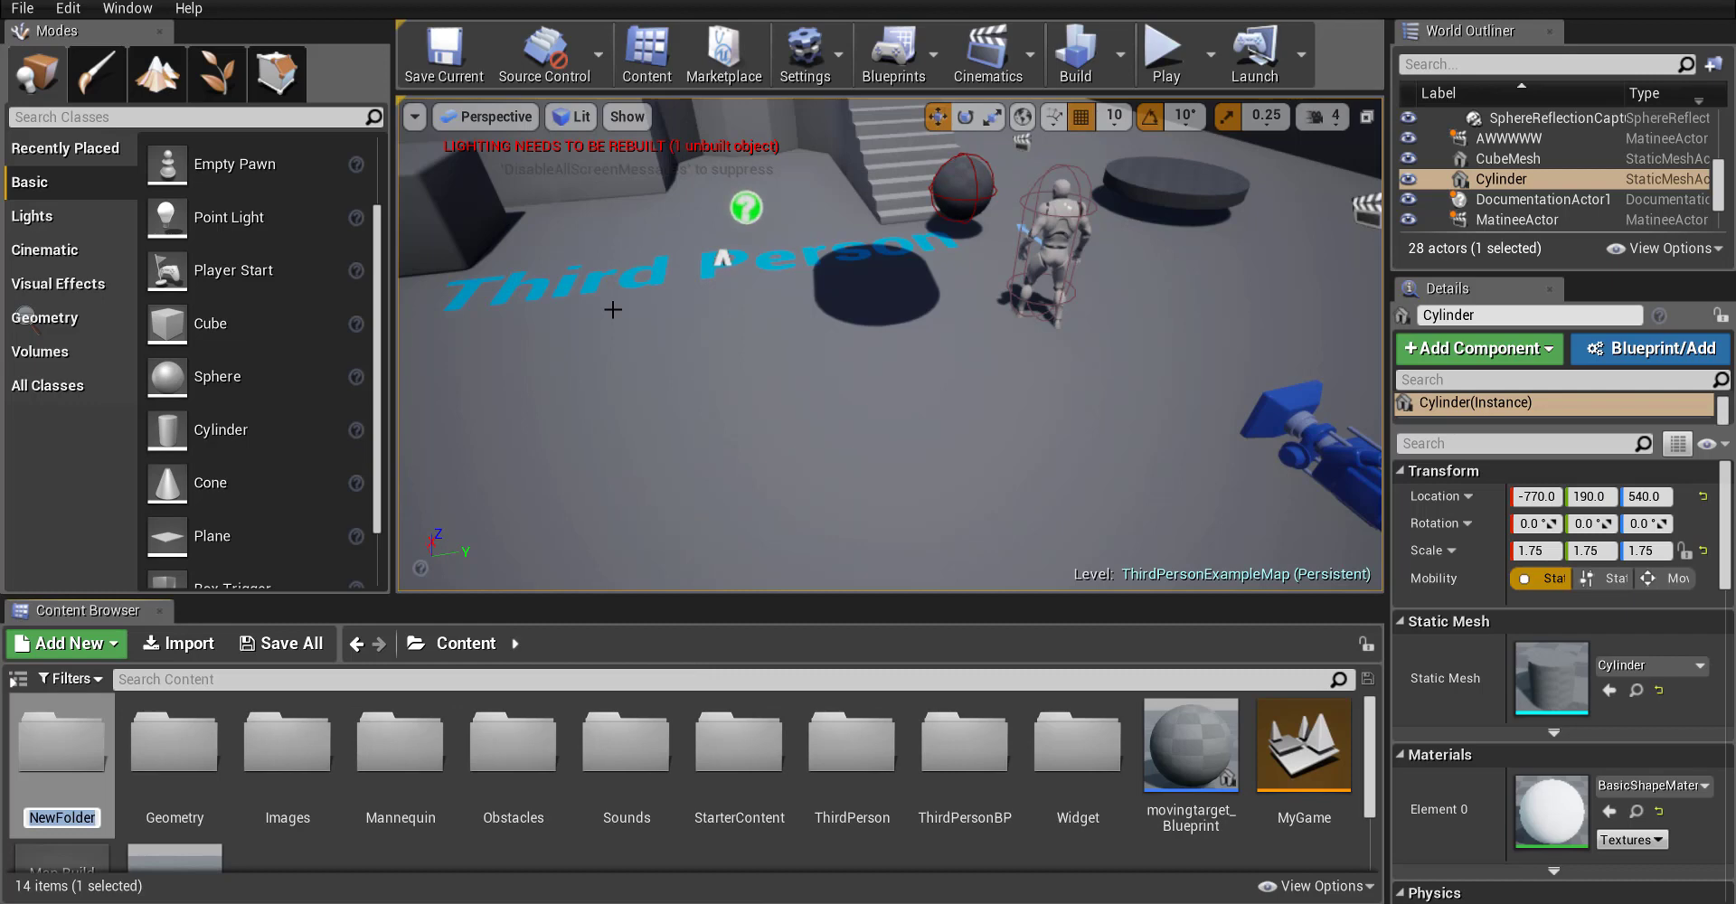
text(Triggers)
key(Return)
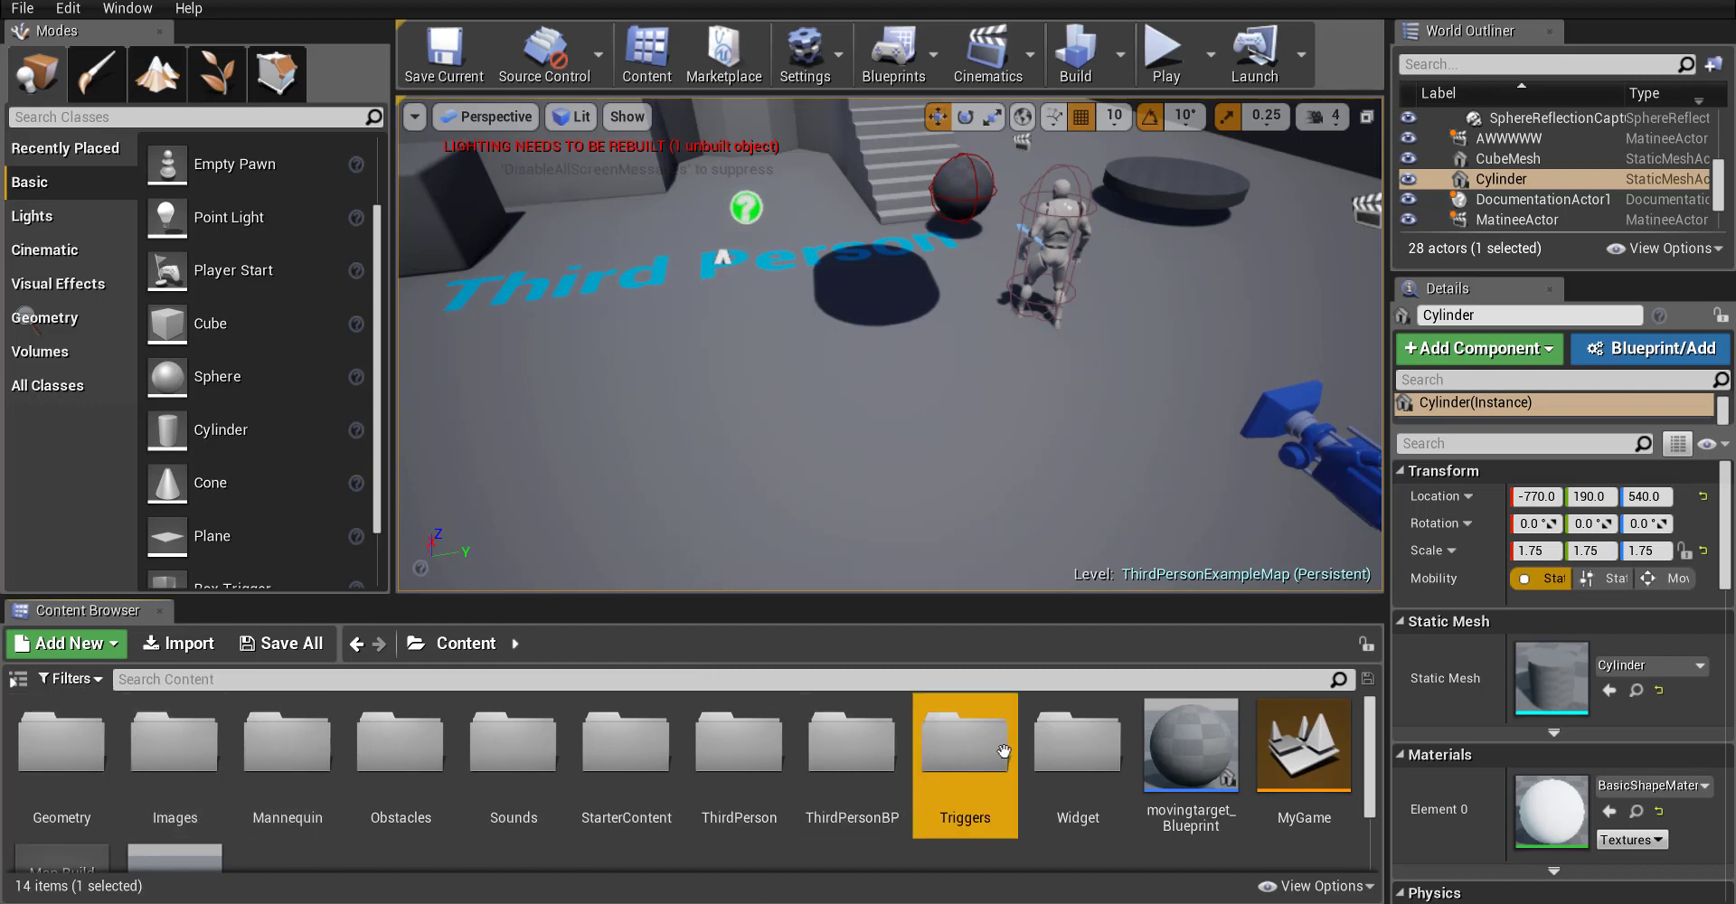
- Create a Blueprint class inside the Triggers folder with TriggerBox as its parent class
double_click(1002, 751)
right_click(477, 726)
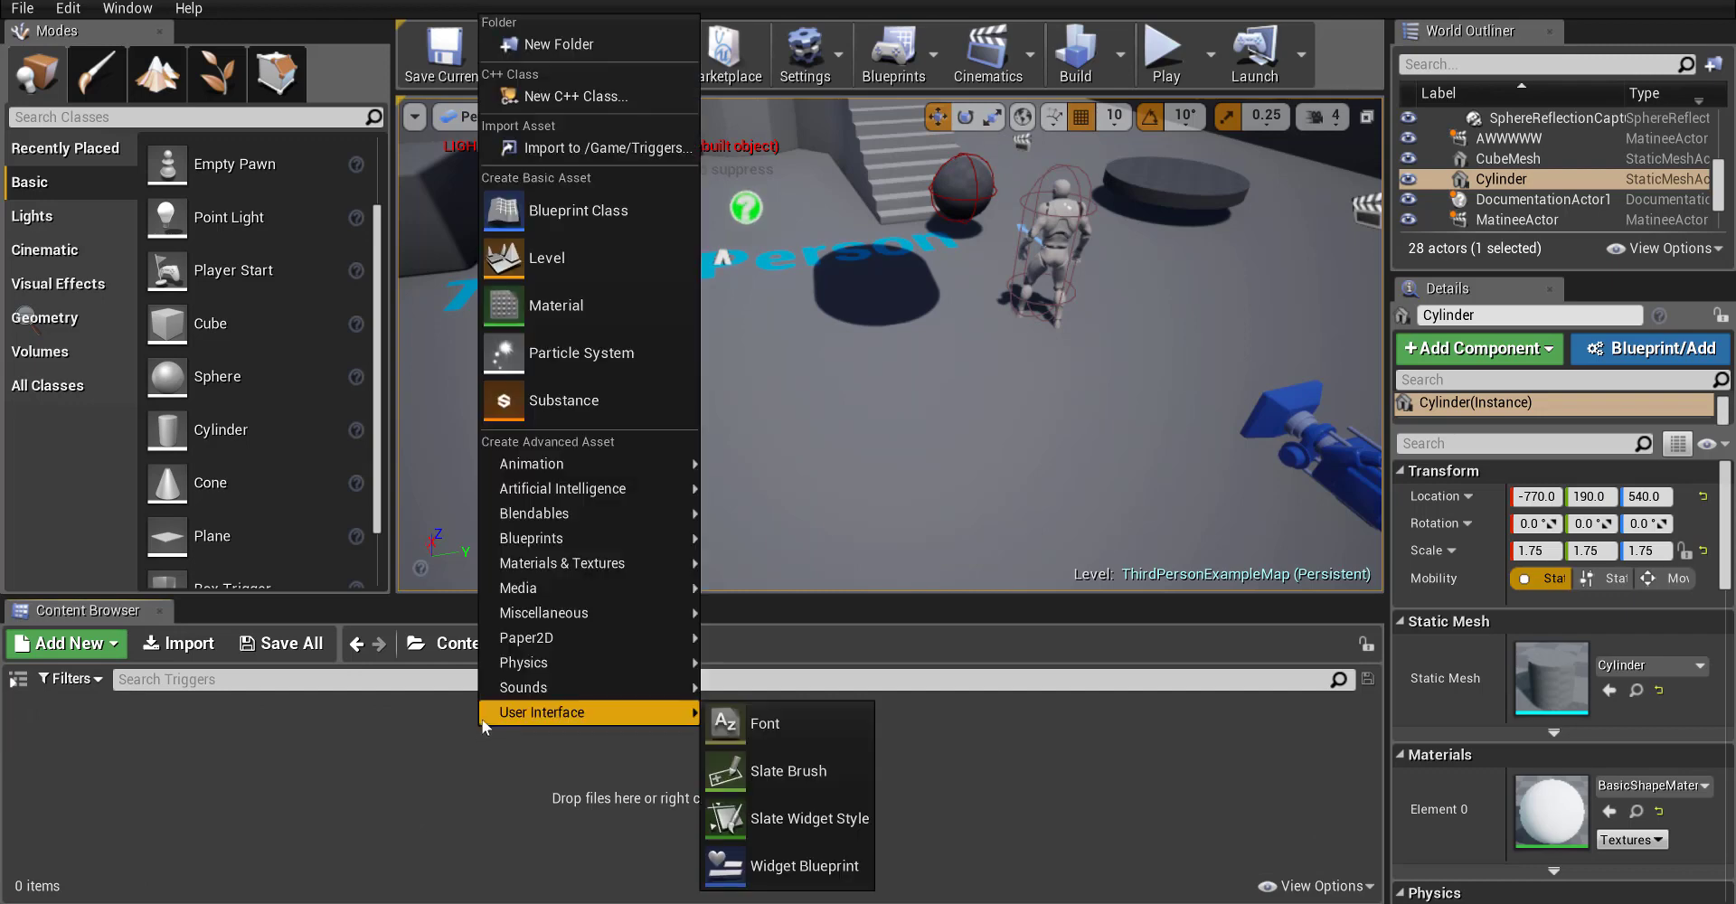
click(568, 213)
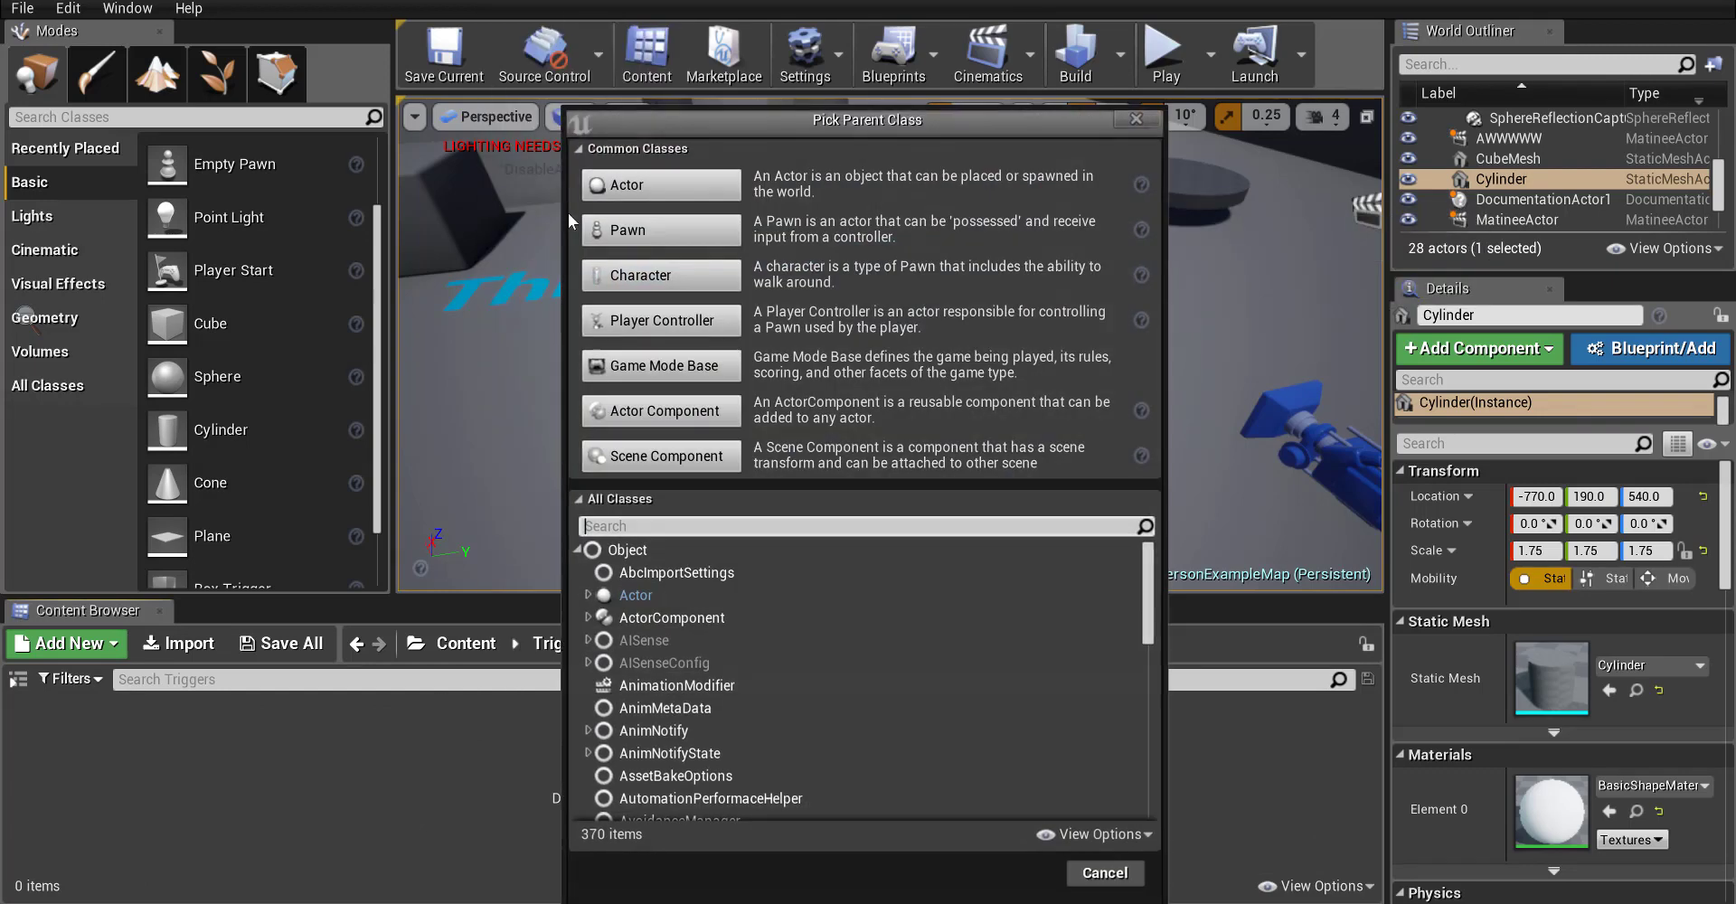
click(660, 528)
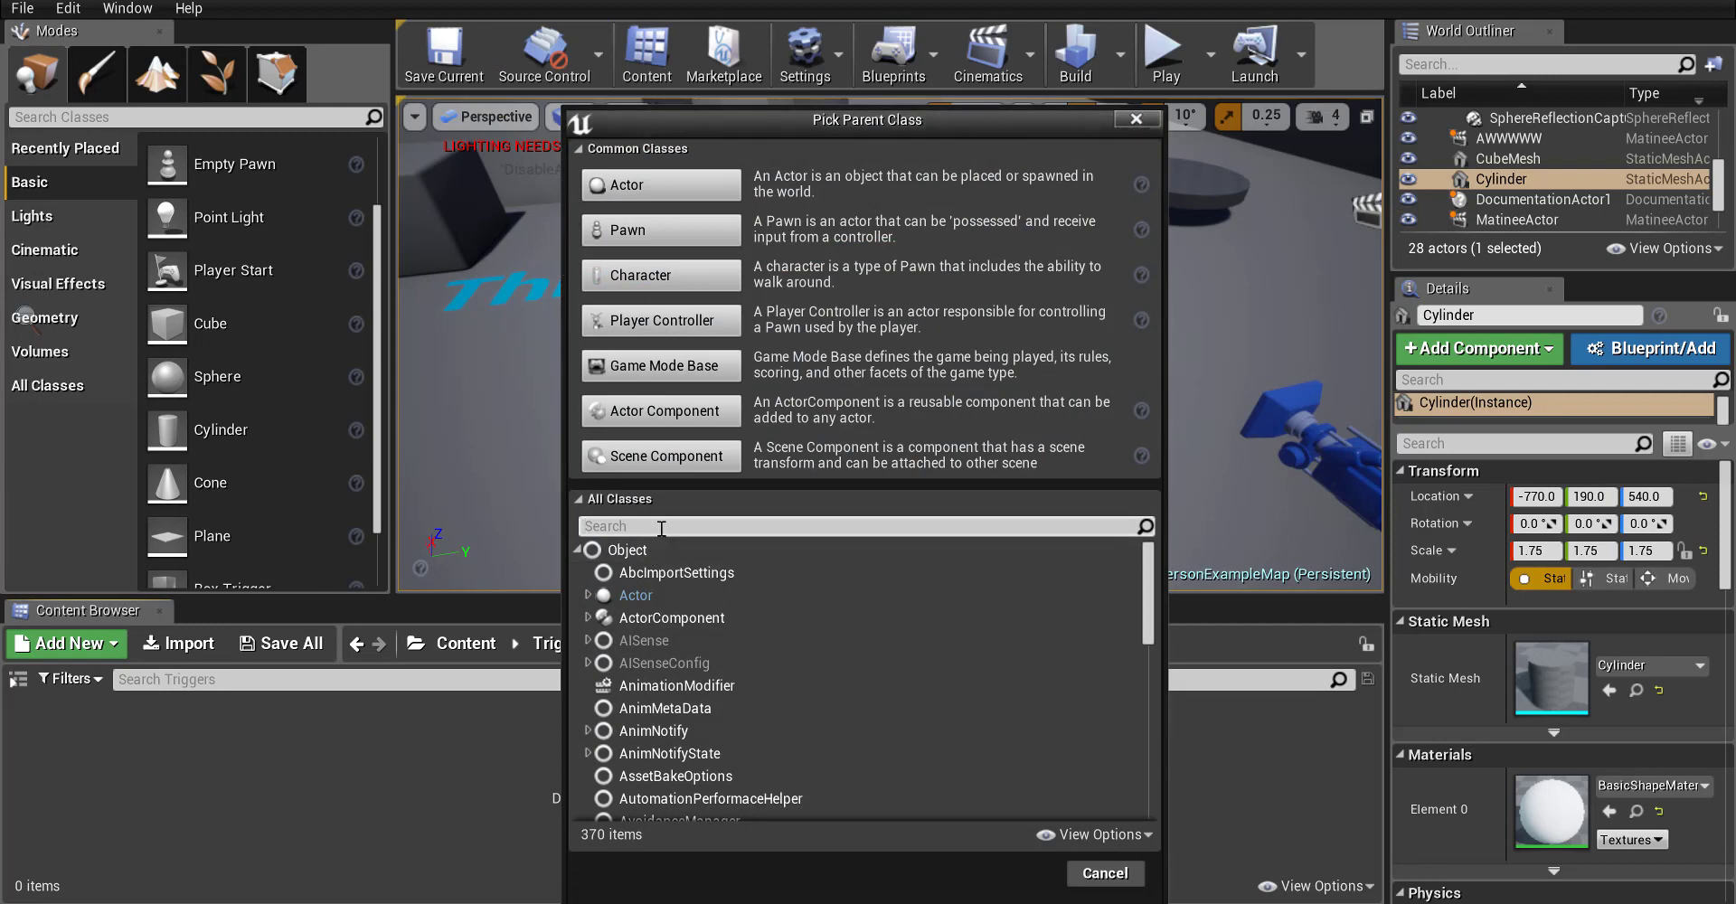
text(trigger)
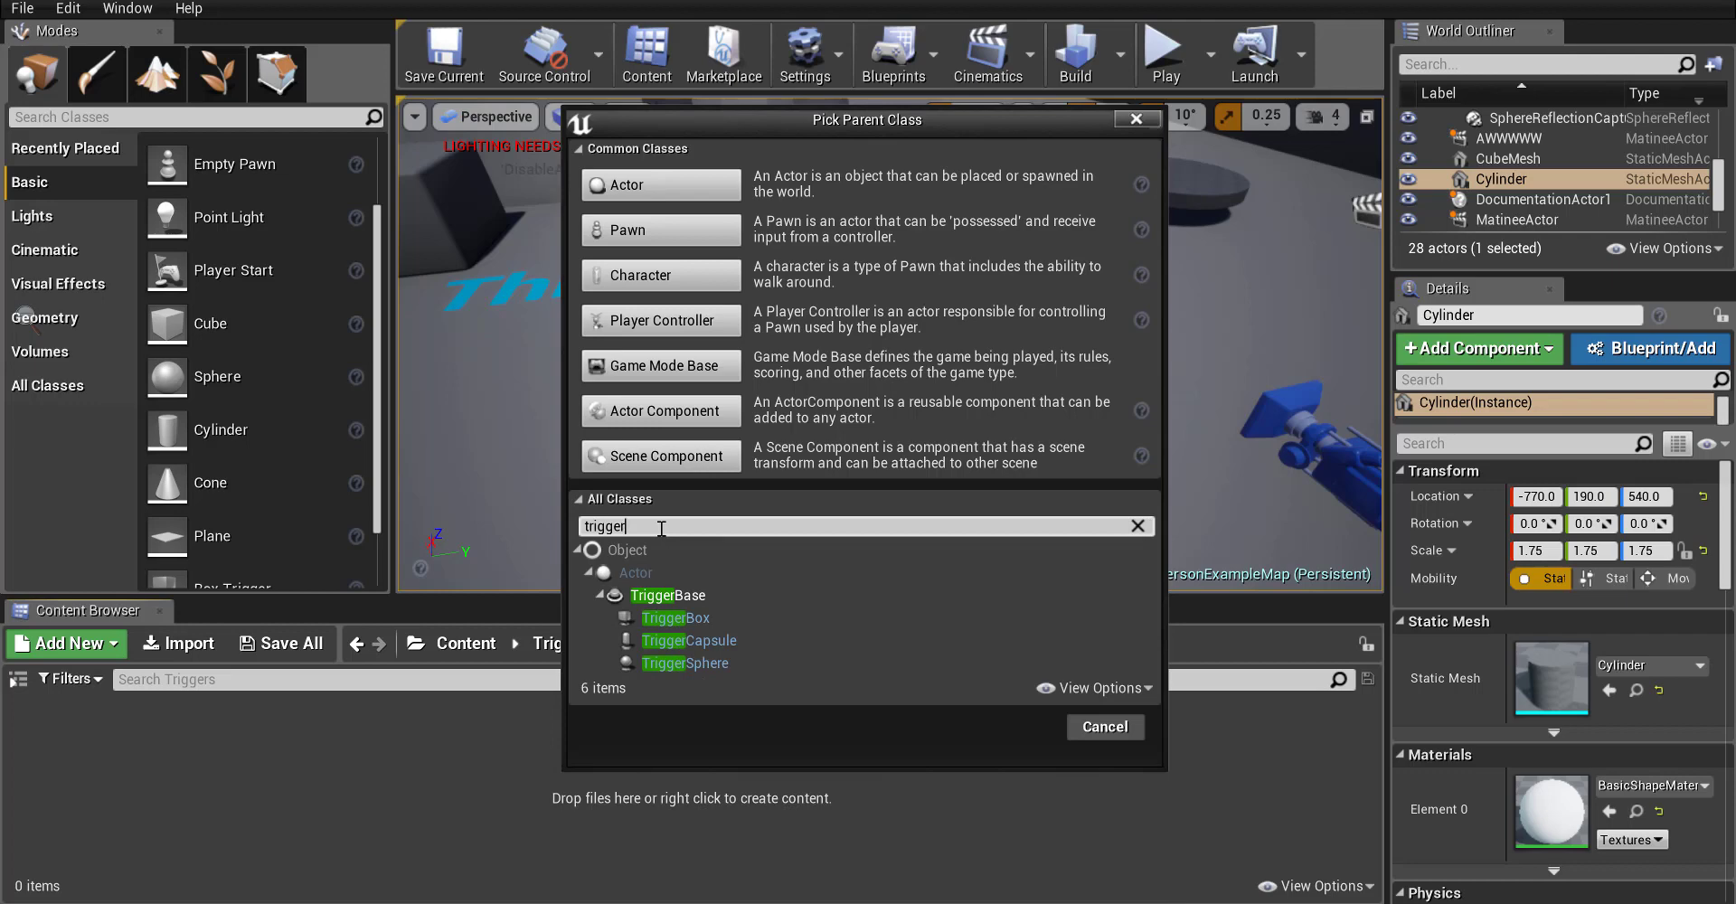
click(746, 666)
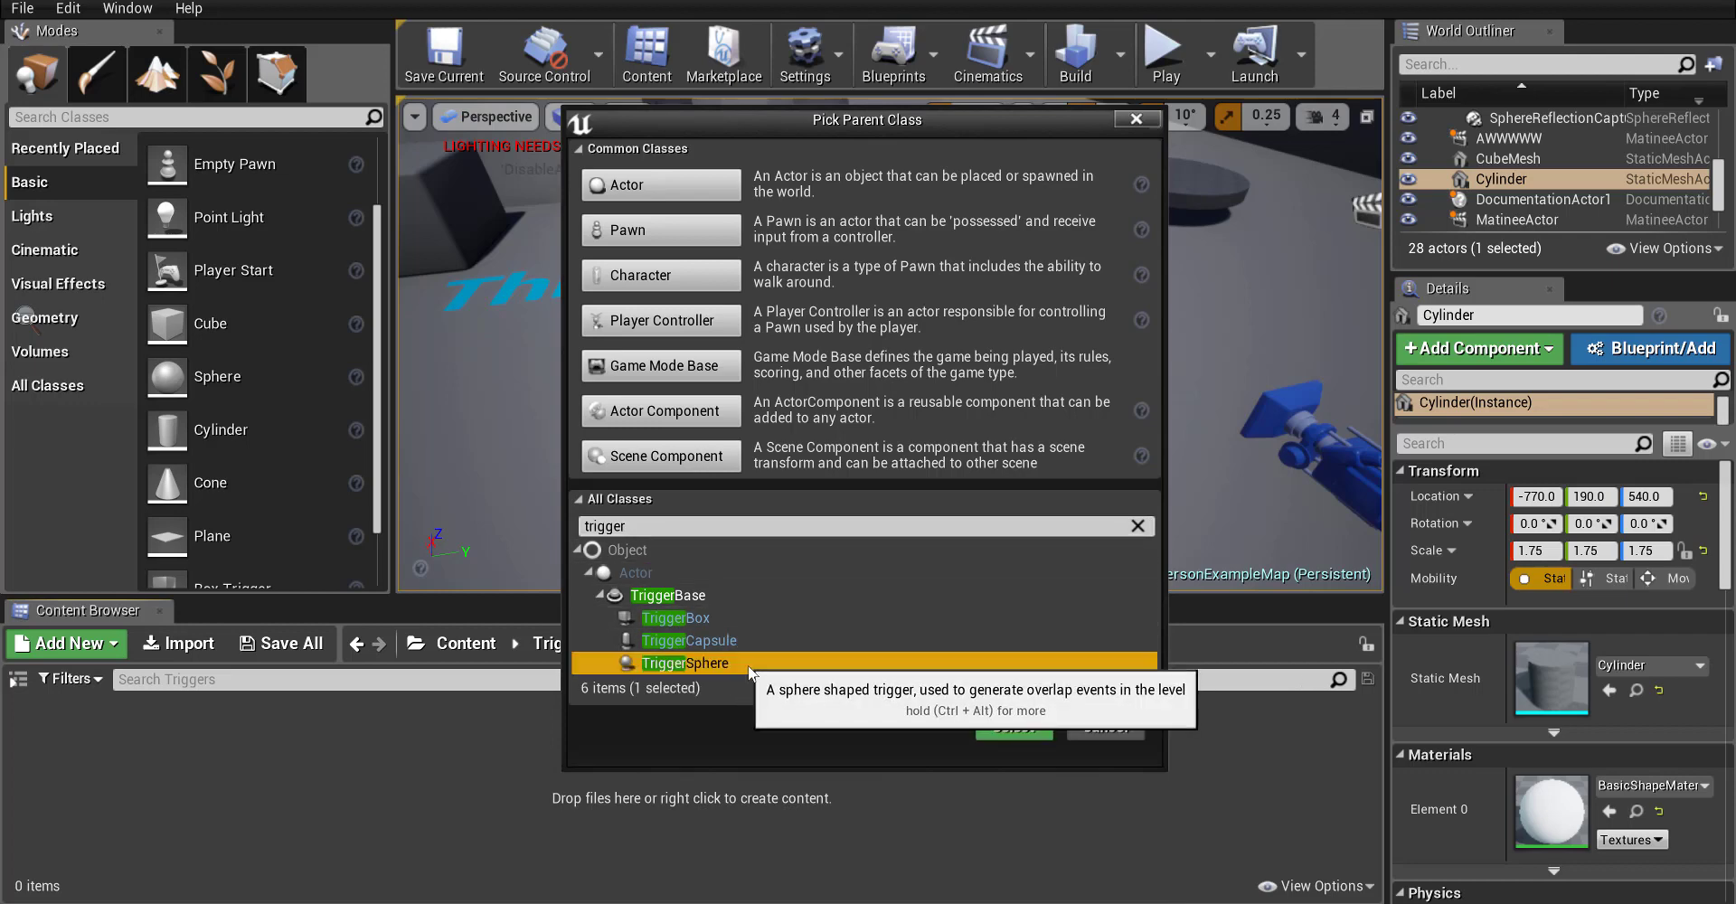
click(727, 617)
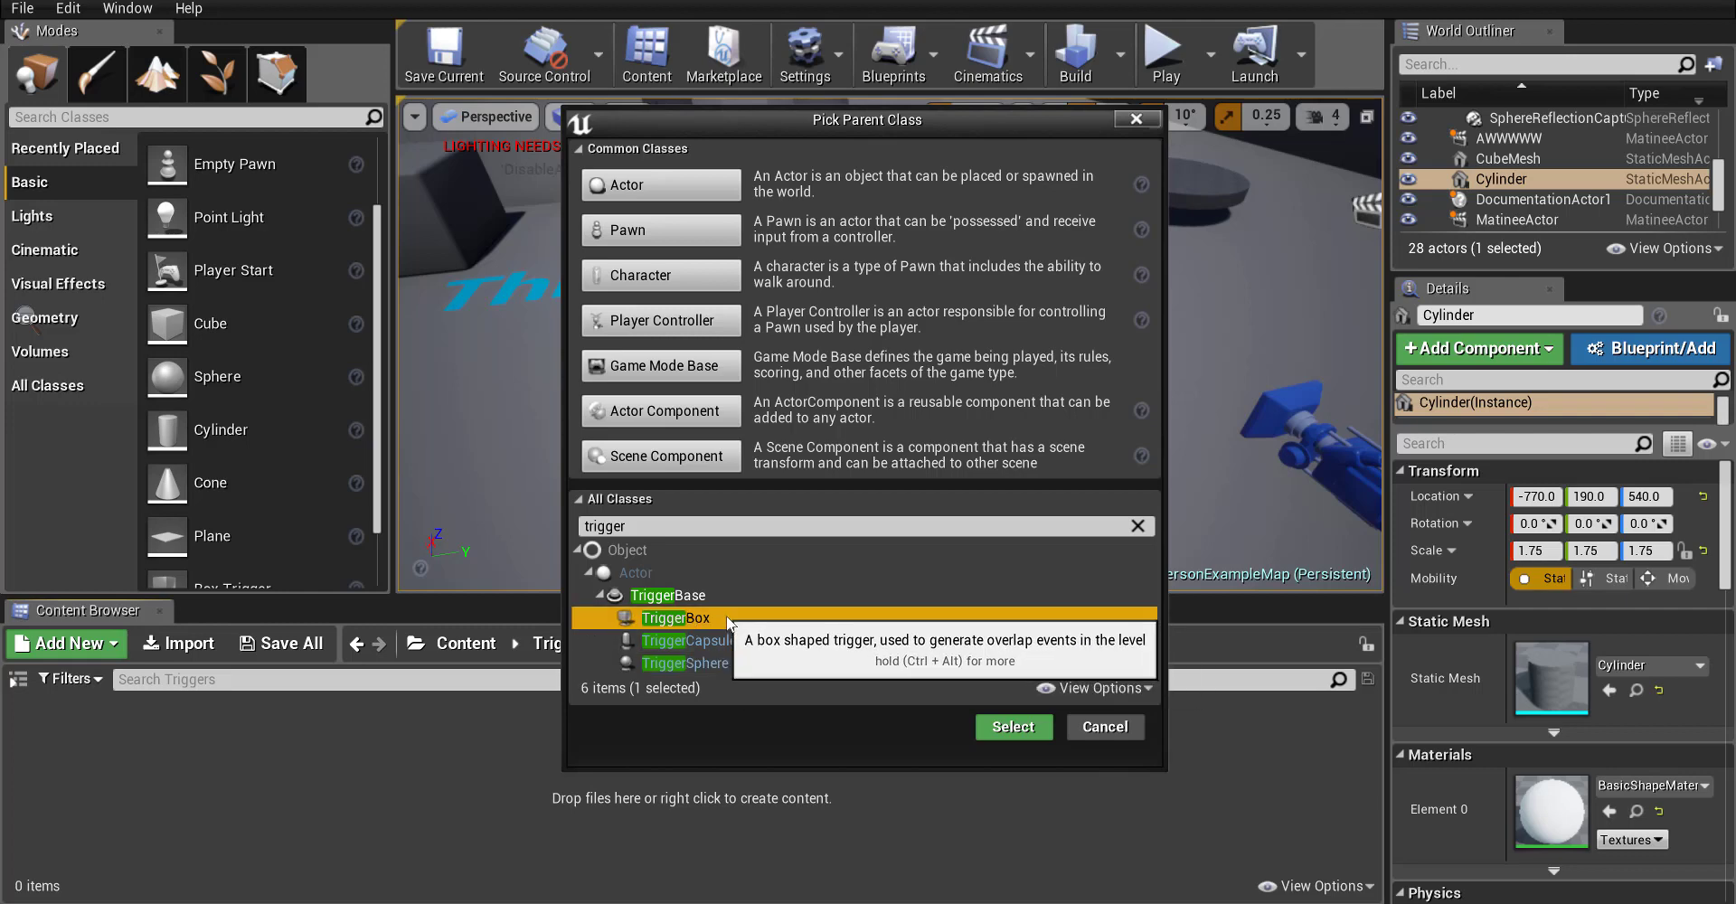
click(1001, 728)
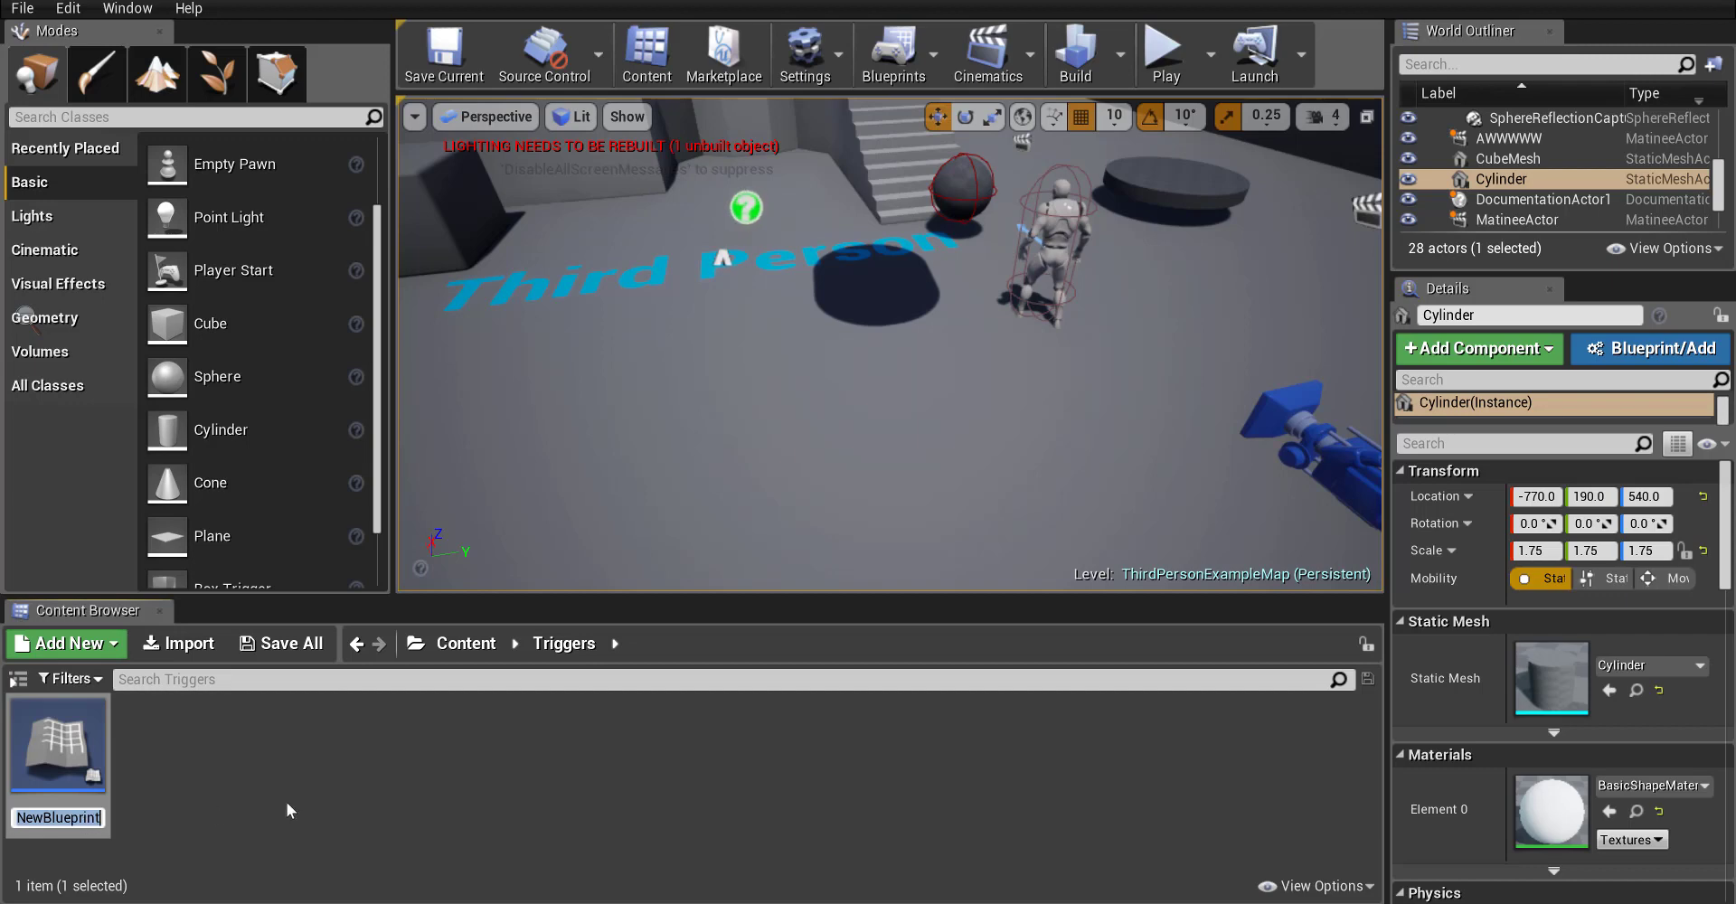
- Name the new Blueprint TriggerCylinder
text(Tr)
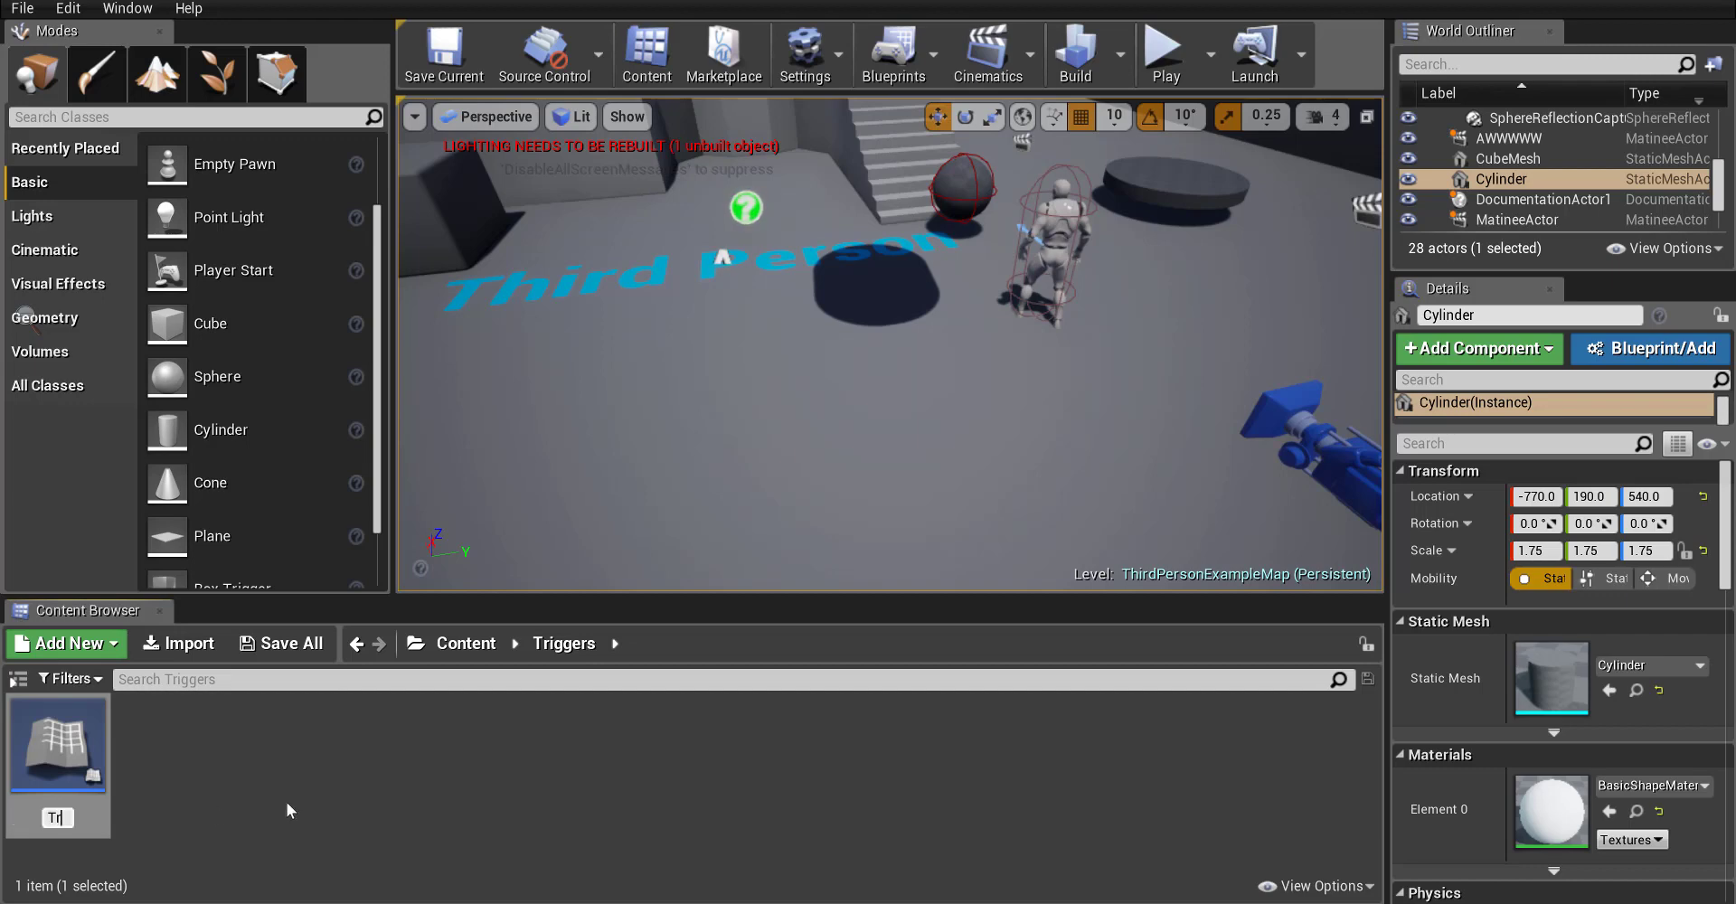
text(igger)
key(Return)
text(Cylinder)
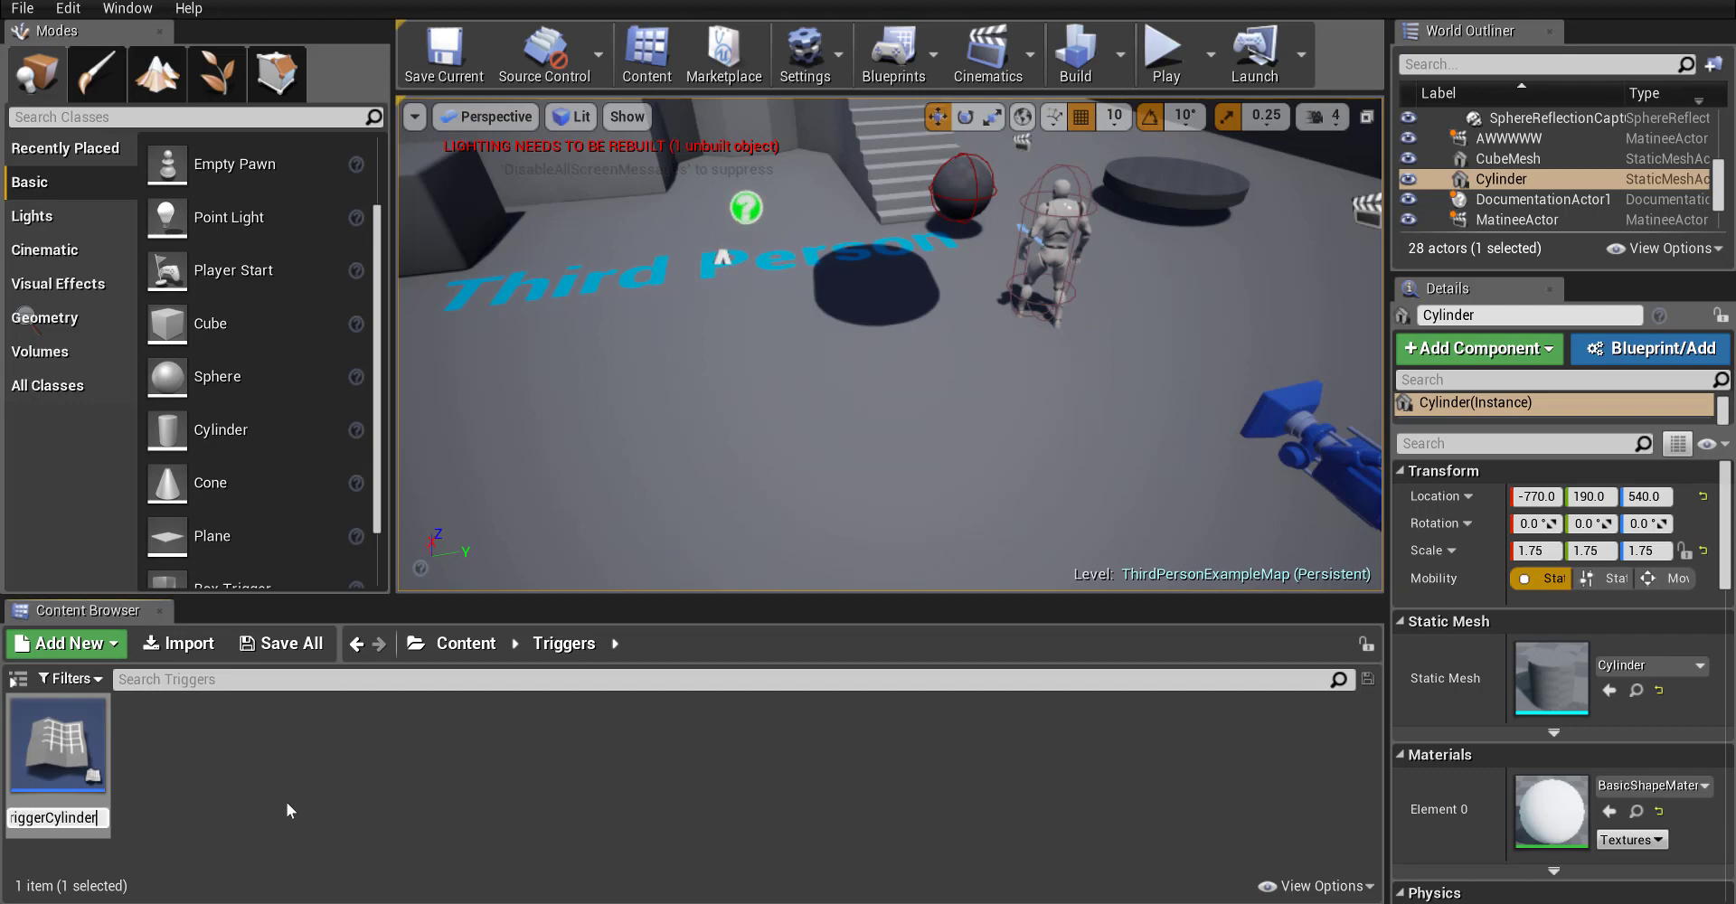
key(Return)
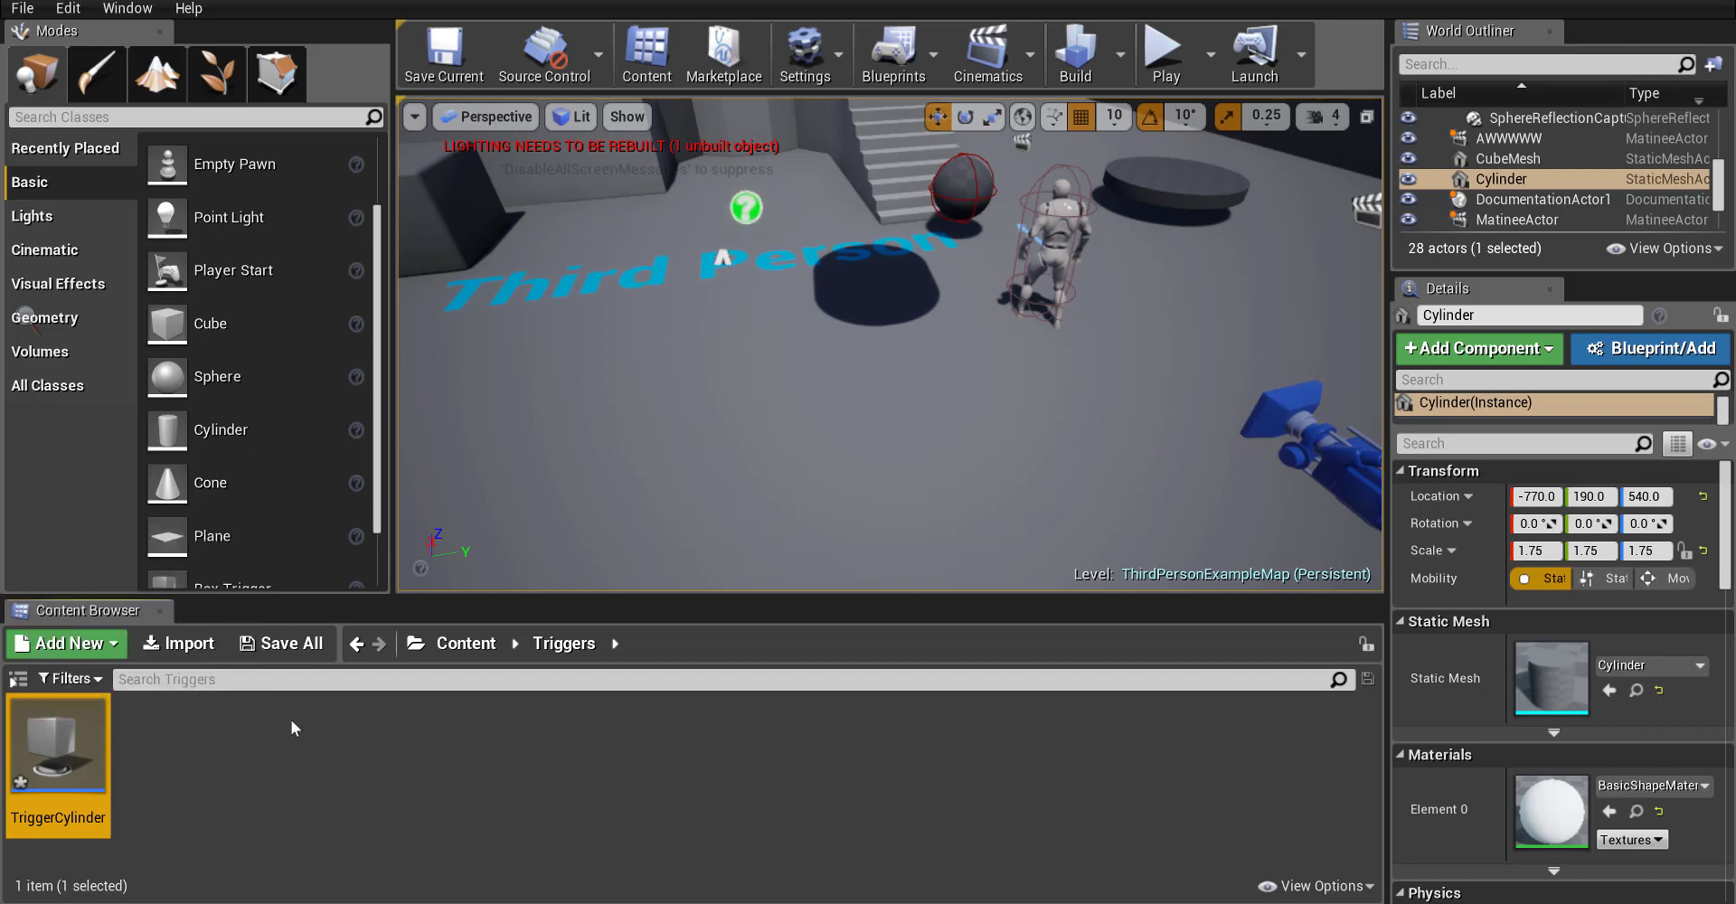
- Place the TriggerCylinder Blueprint on the floor beneath the raised cylinder, at about -770, 220, 130
drag(72, 764, 854, 361)
mouse_move(920, 405)
right_down()
mouse_move(904, 398)
mouse_move(939, 403)
right_up()
drag(1004, 440, 1054, 503)
drag(1040, 438, 1051, 433)
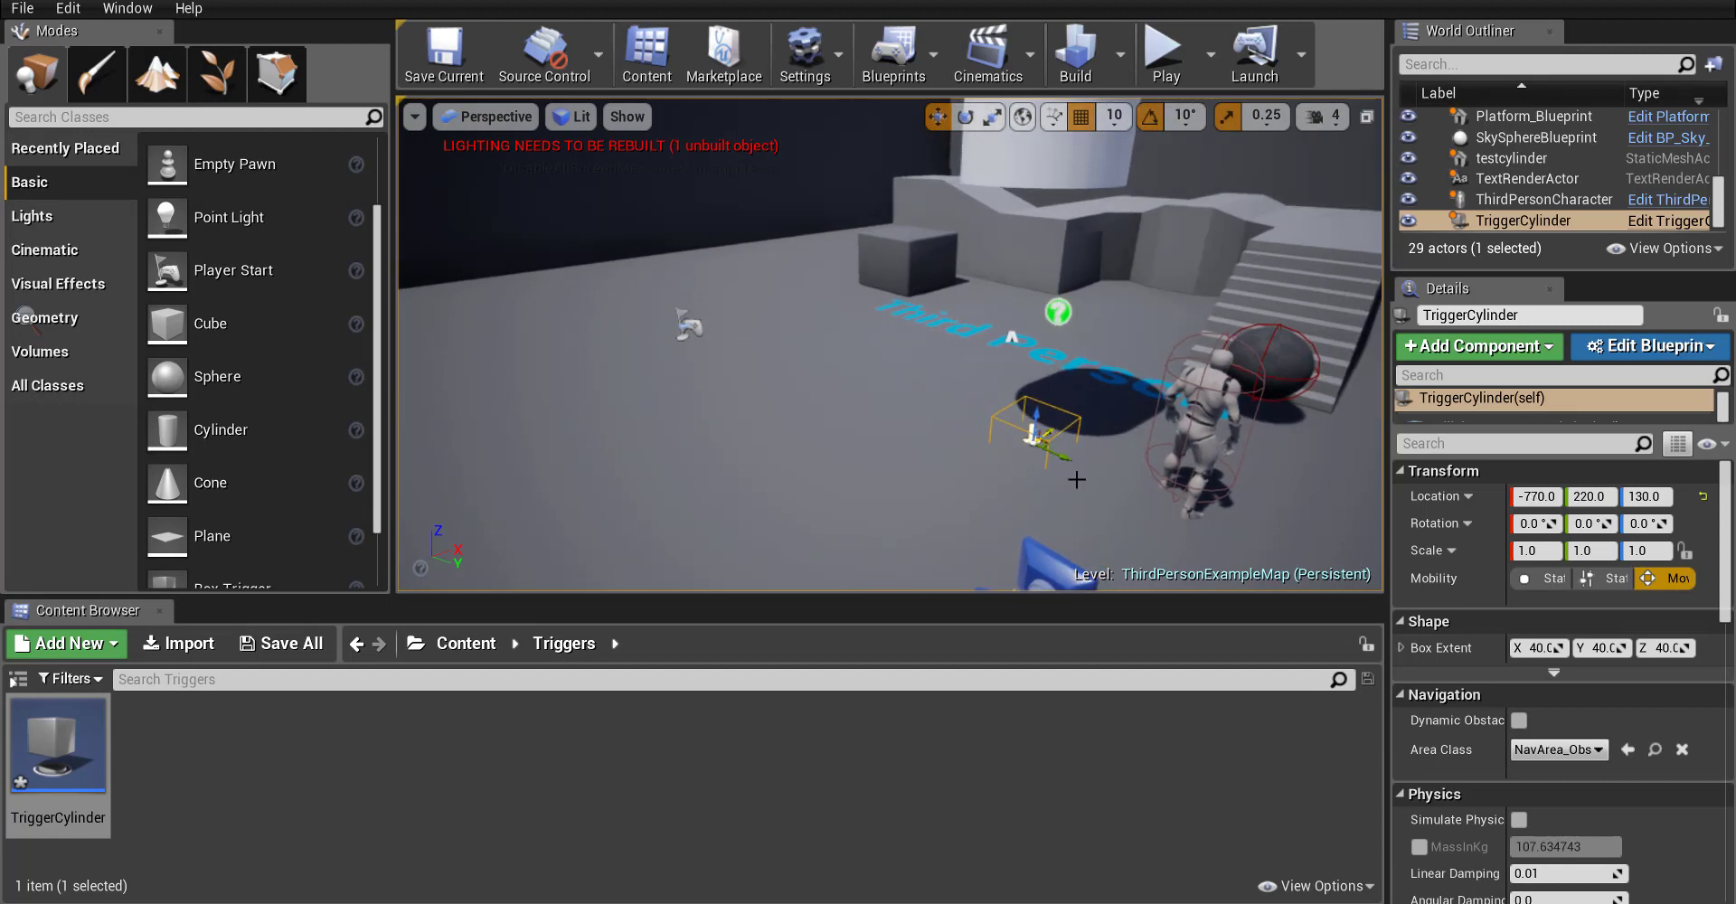
- Enlarge the TriggerCylinder box uniformly to a box extent of about 96 on each axis
right_drag(1058, 448, 963, 429)
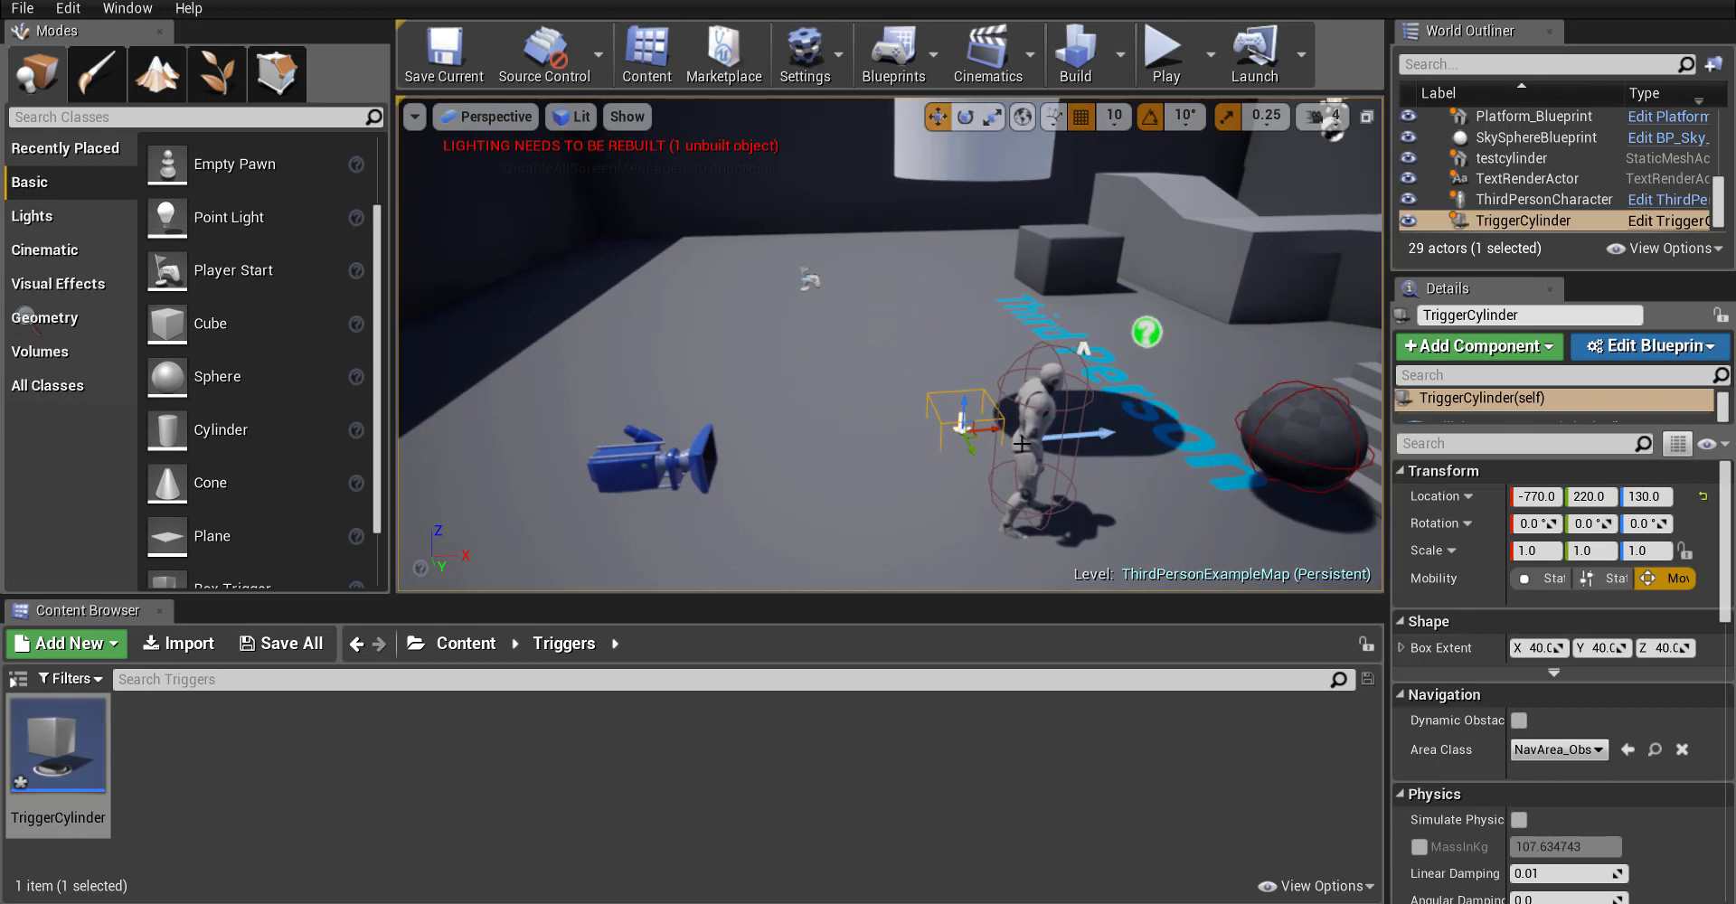
key(e)
key(r)
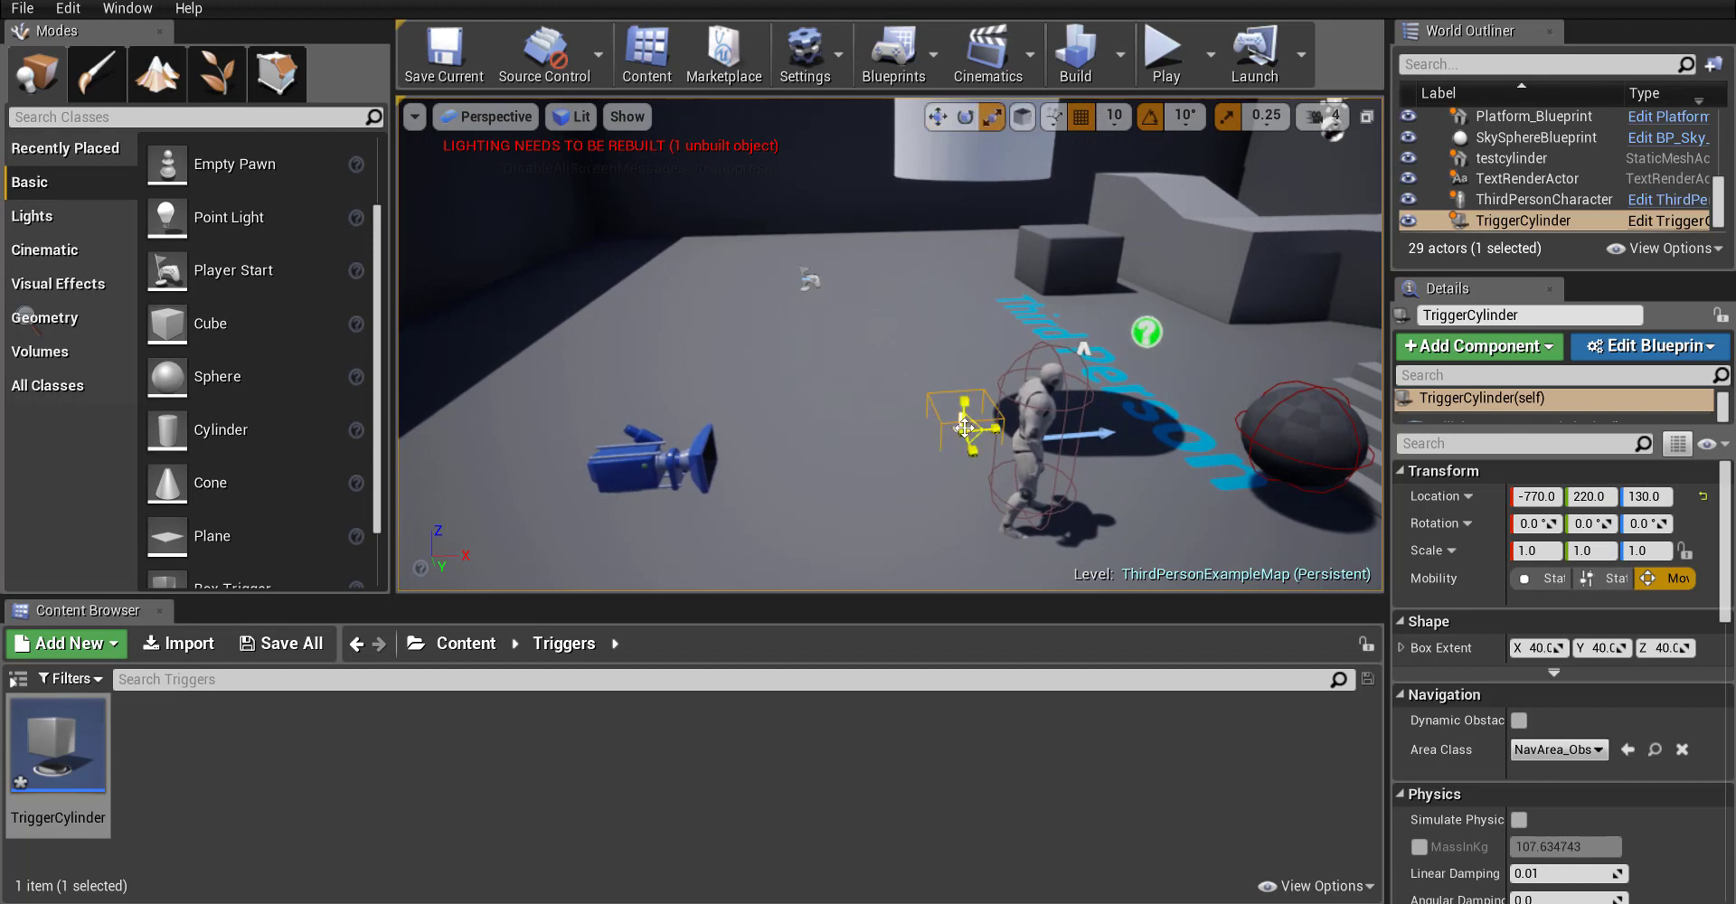
drag(964, 428, 991, 377)
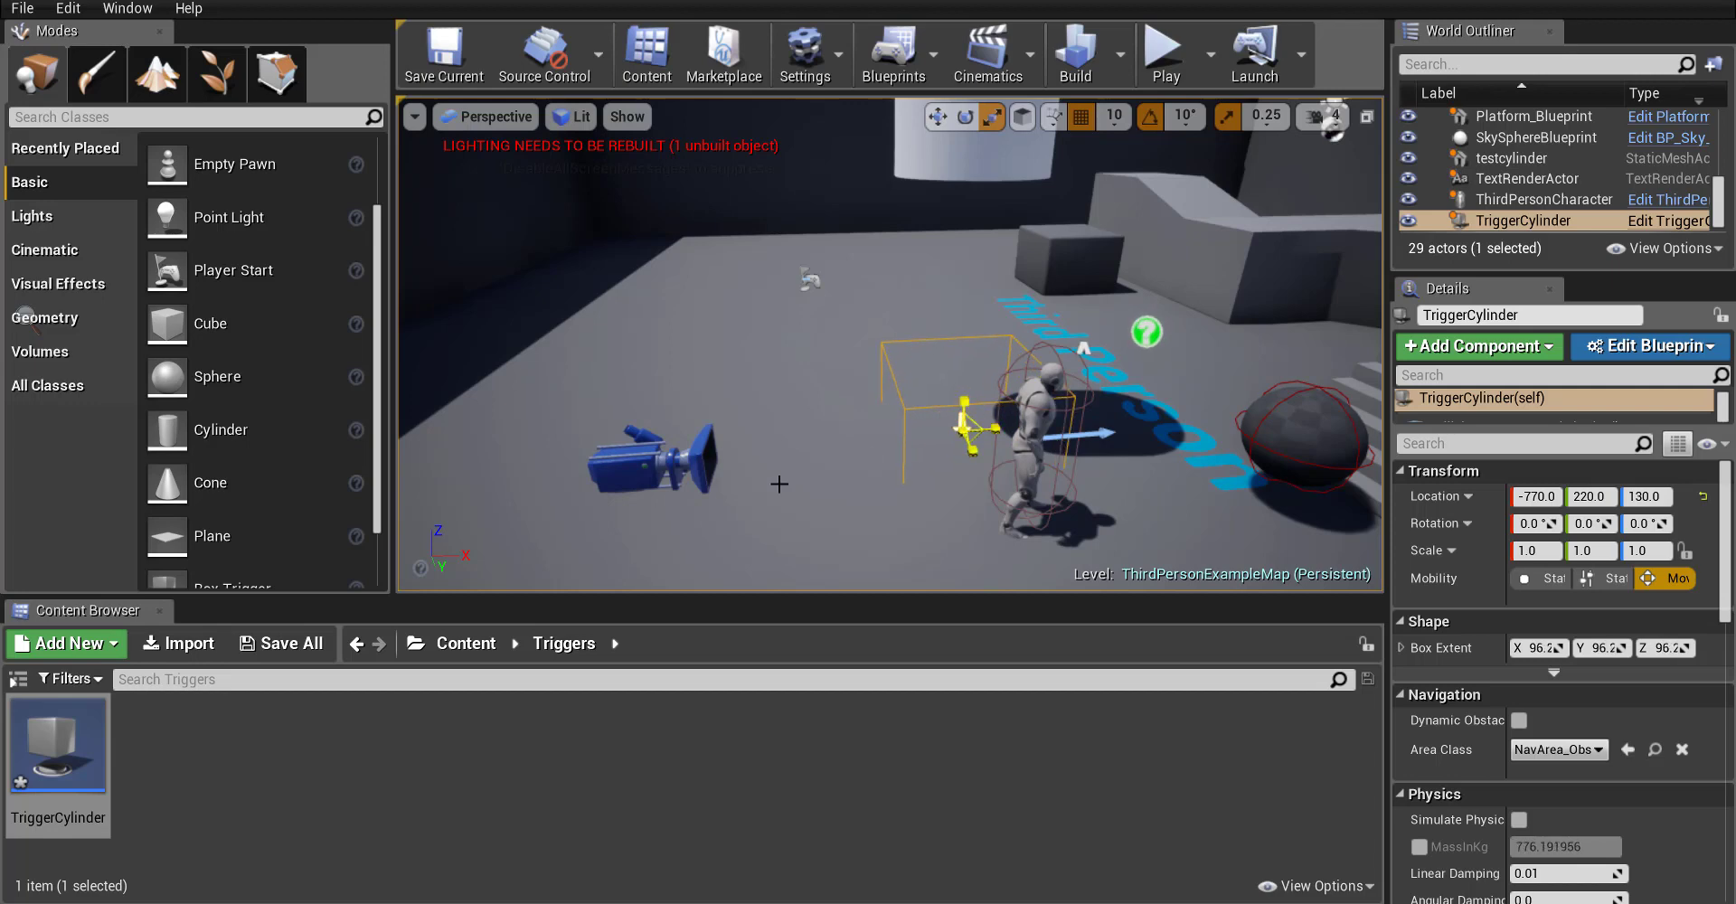
- Examine the trigger box's placement relative to the raised cylinder and its shadow from several angles
right_drag(777, 481, 932, 520)
key(s)
key(w)
key(s)
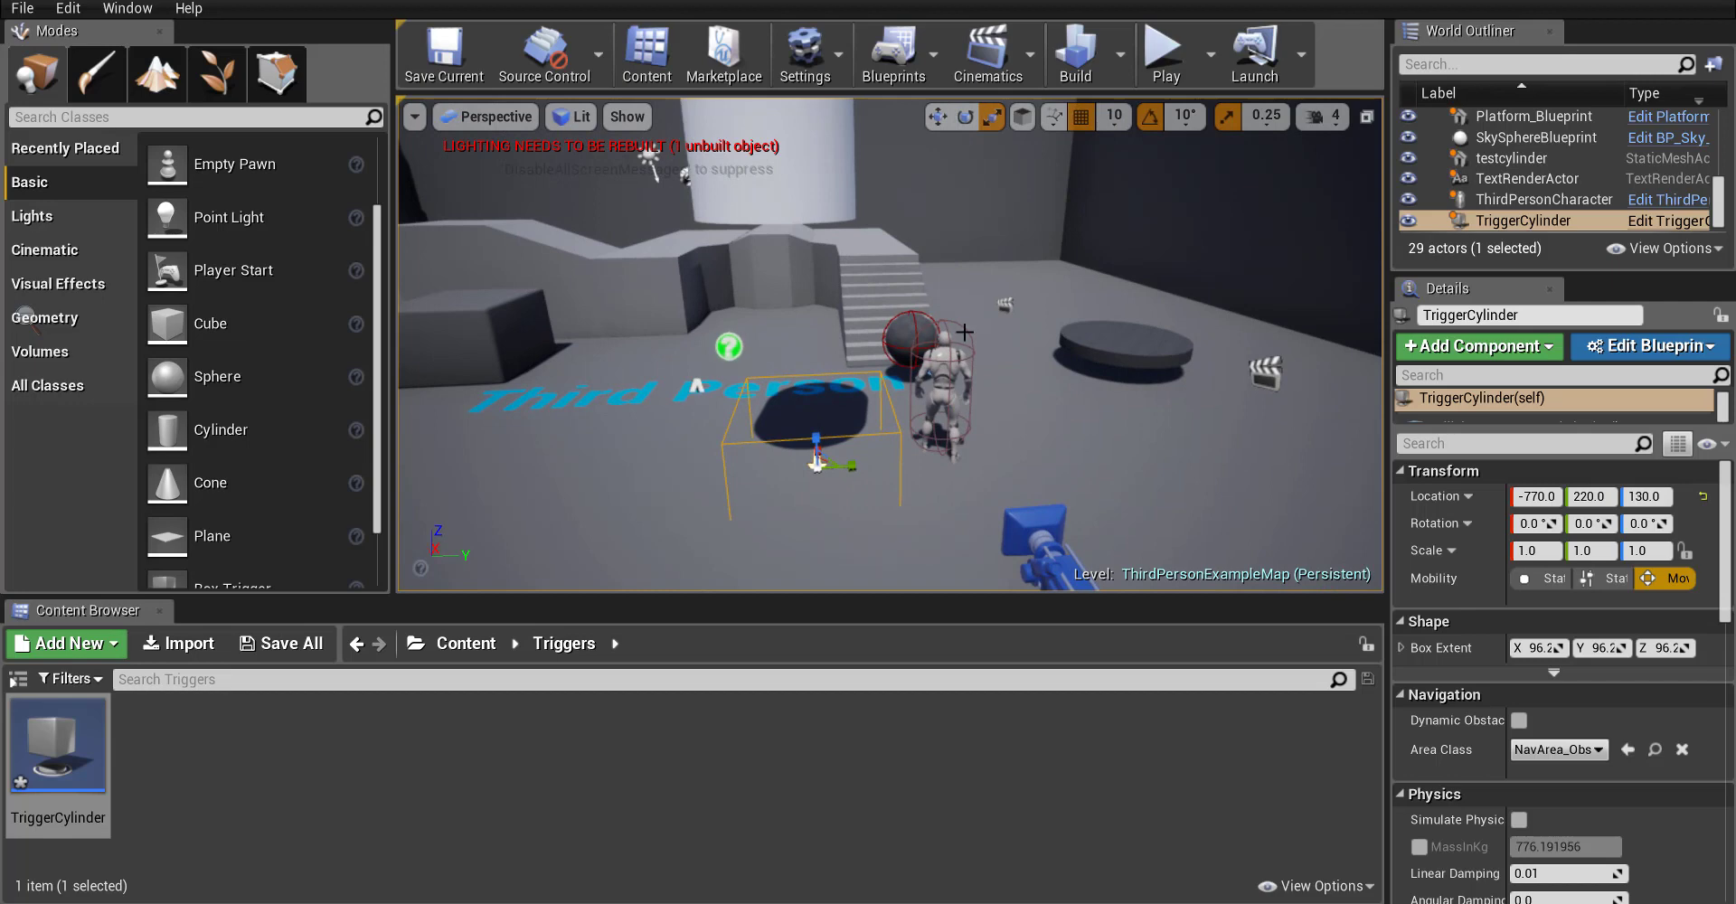
key(d)
right_drag(964, 333, 956, 343)
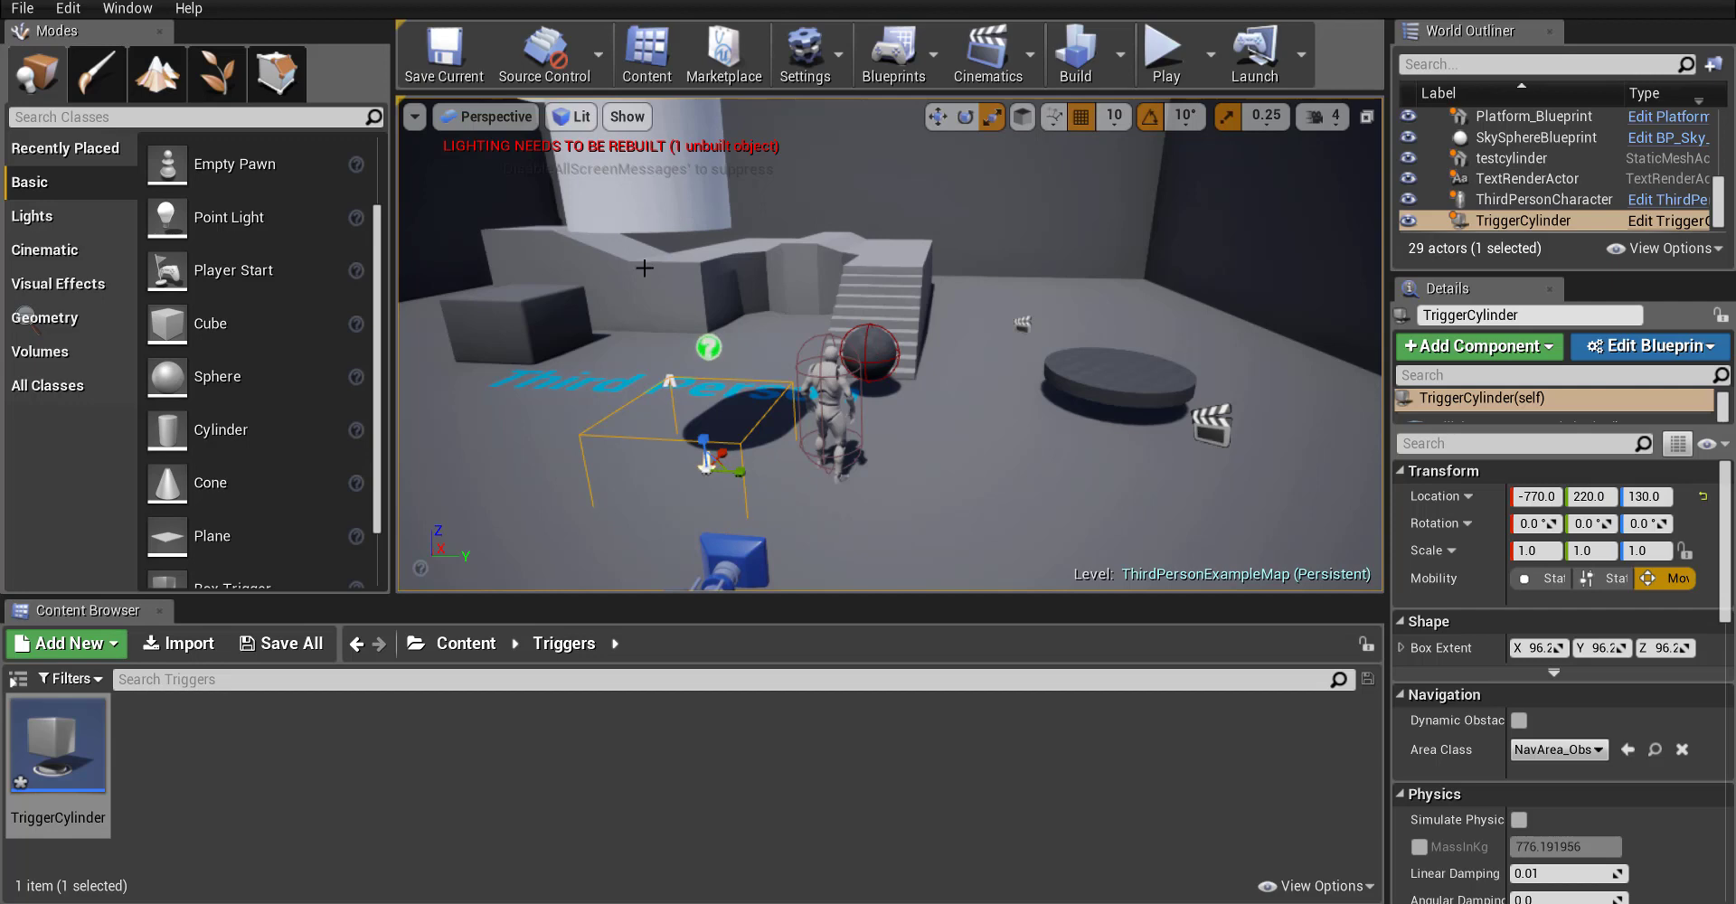
mouse_move(643, 371)
right_down()
mouse_move(644, 432)
mouse_move(644, 337)
mouse_move(657, 344)
right_up()
key(w)
key(s)
key(d)
right_drag(683, 434, 689, 446)
key(w)
key(s)
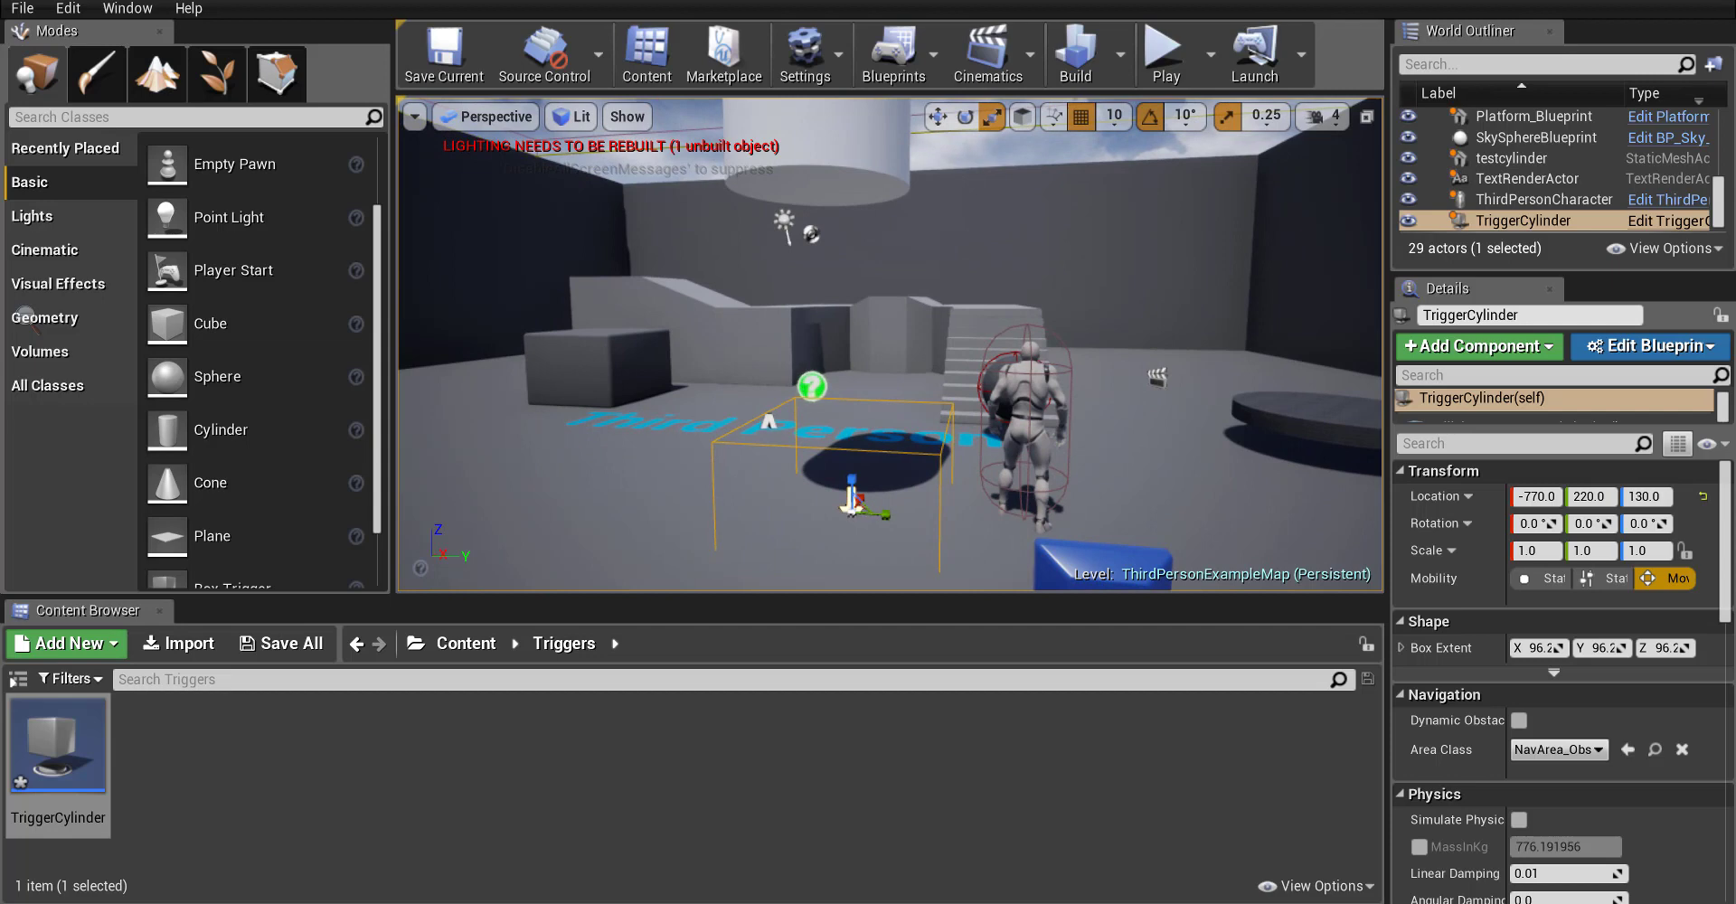
- Select the raised cylinder and open the existing AWWWWW Matinee for editing
click(839, 169)
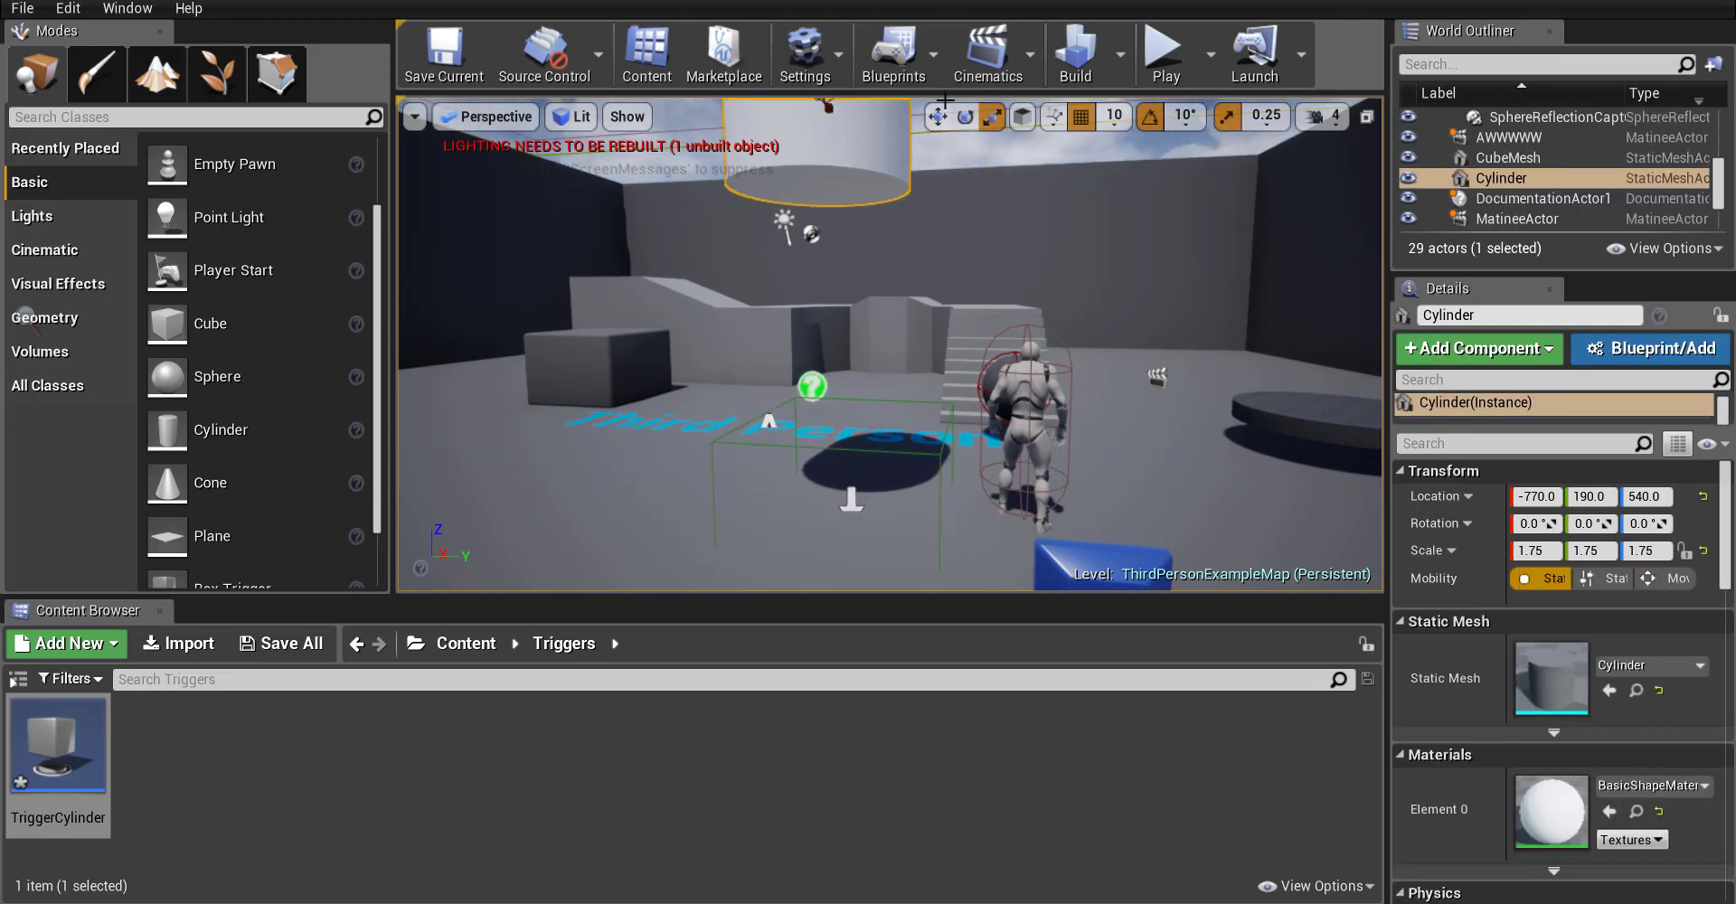
click(1035, 57)
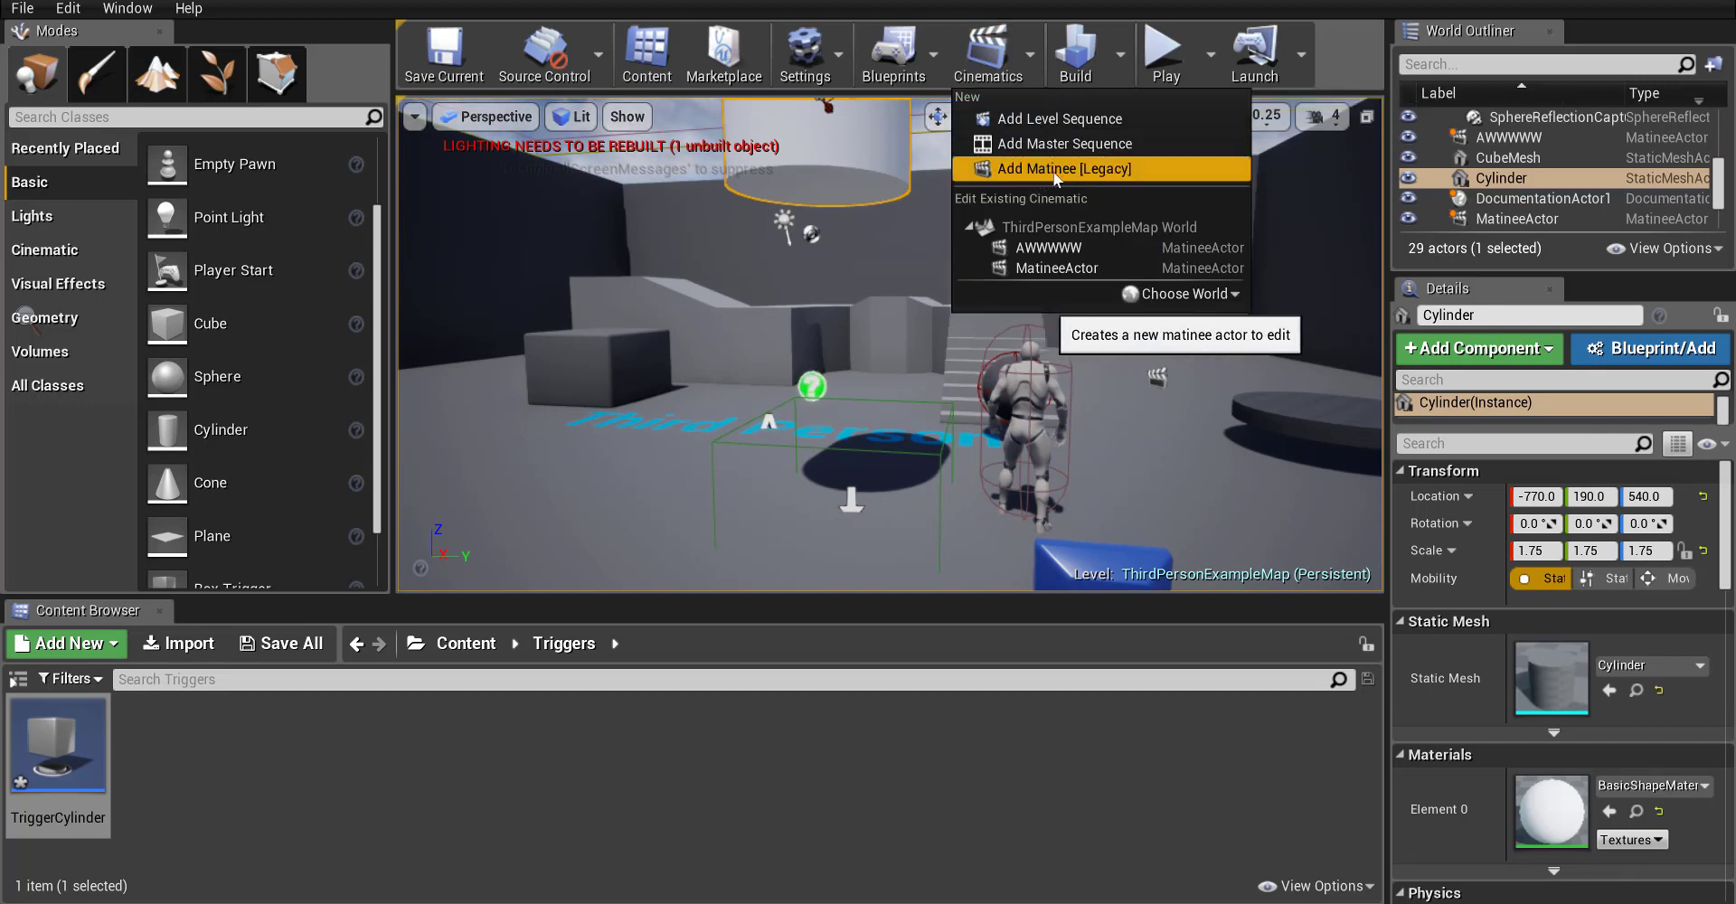
click(1056, 249)
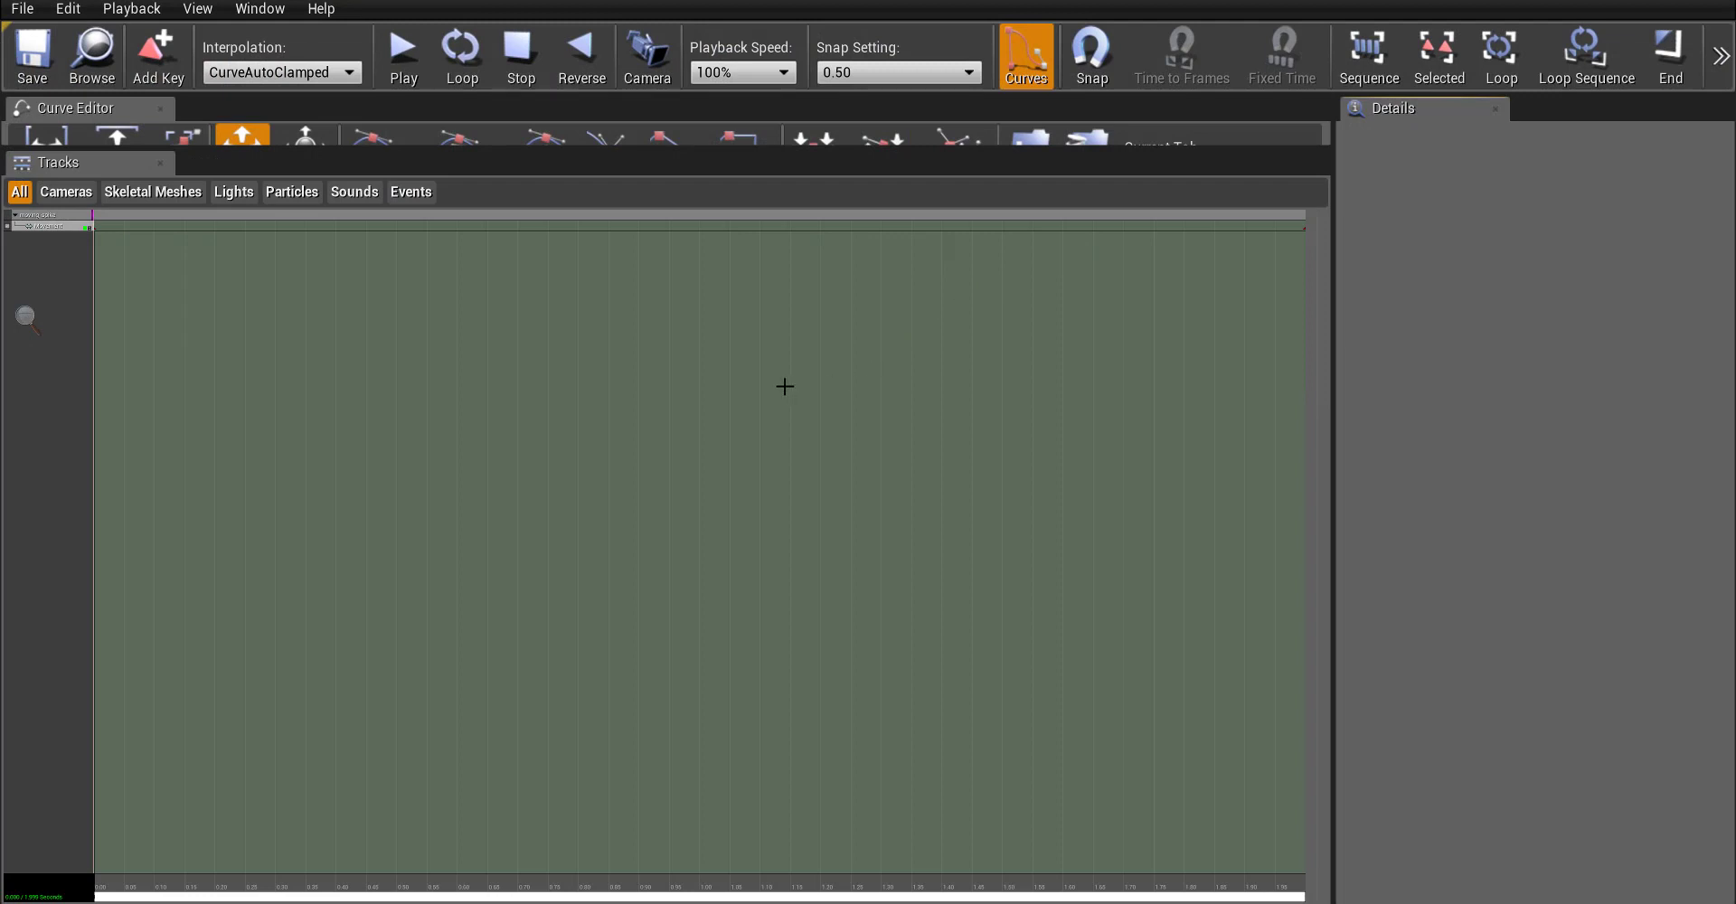
scroll(785, 386, down, 3)
scroll(771, 376, down, 1)
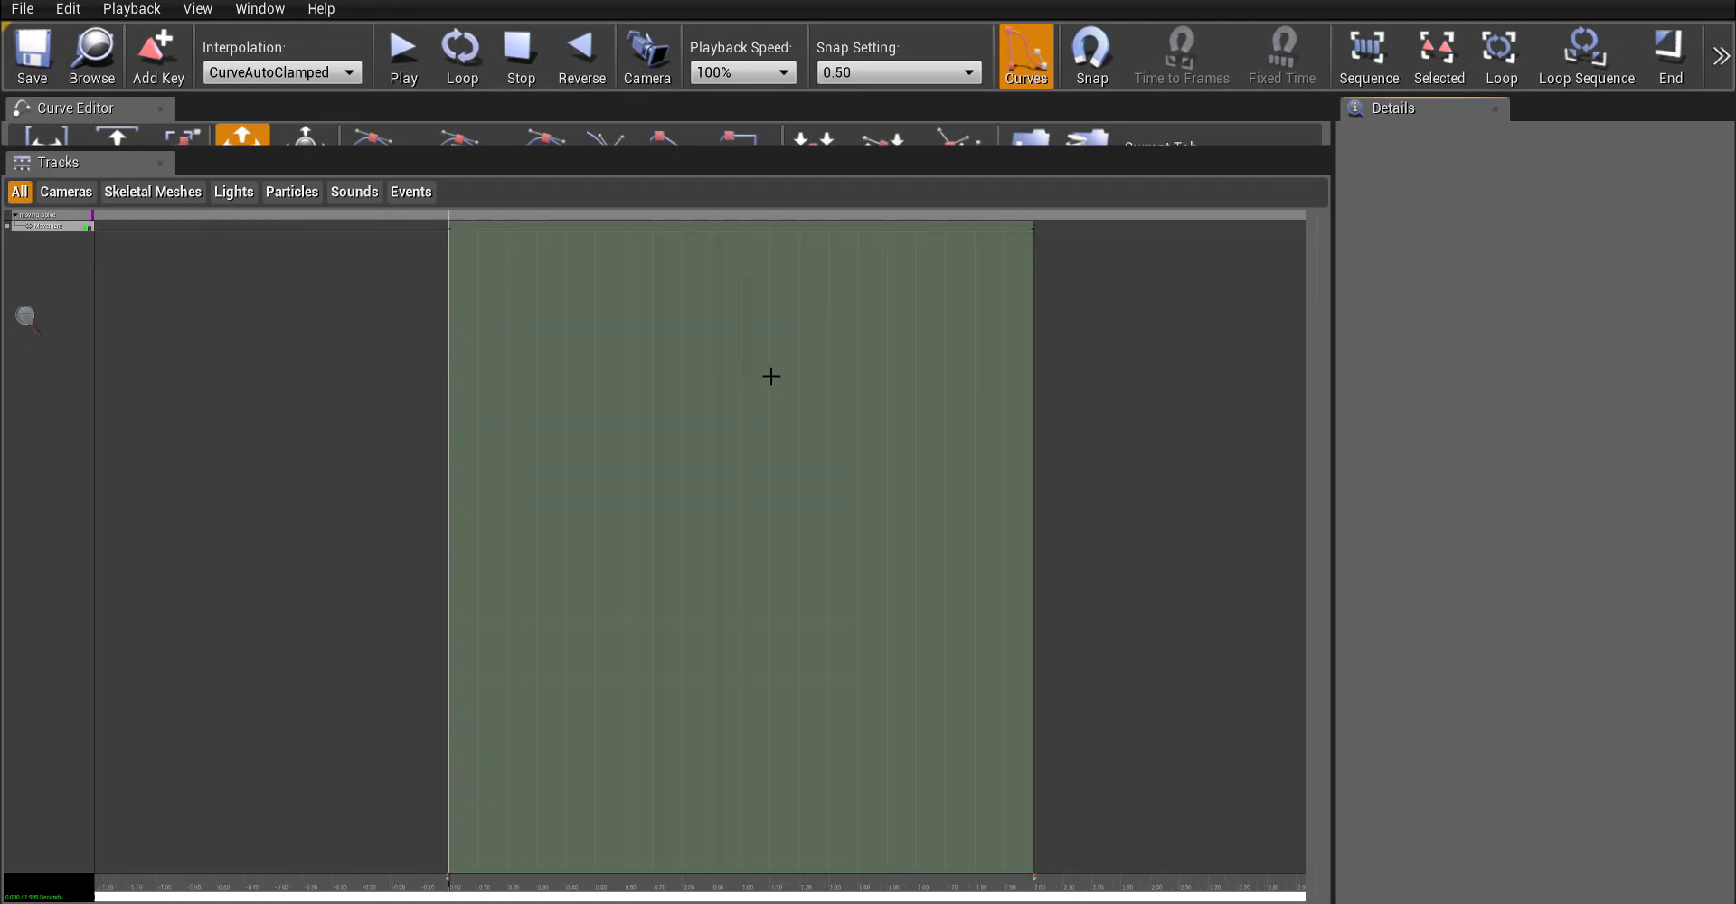
scroll(767, 393, down, 1)
scroll(768, 393, down, 1)
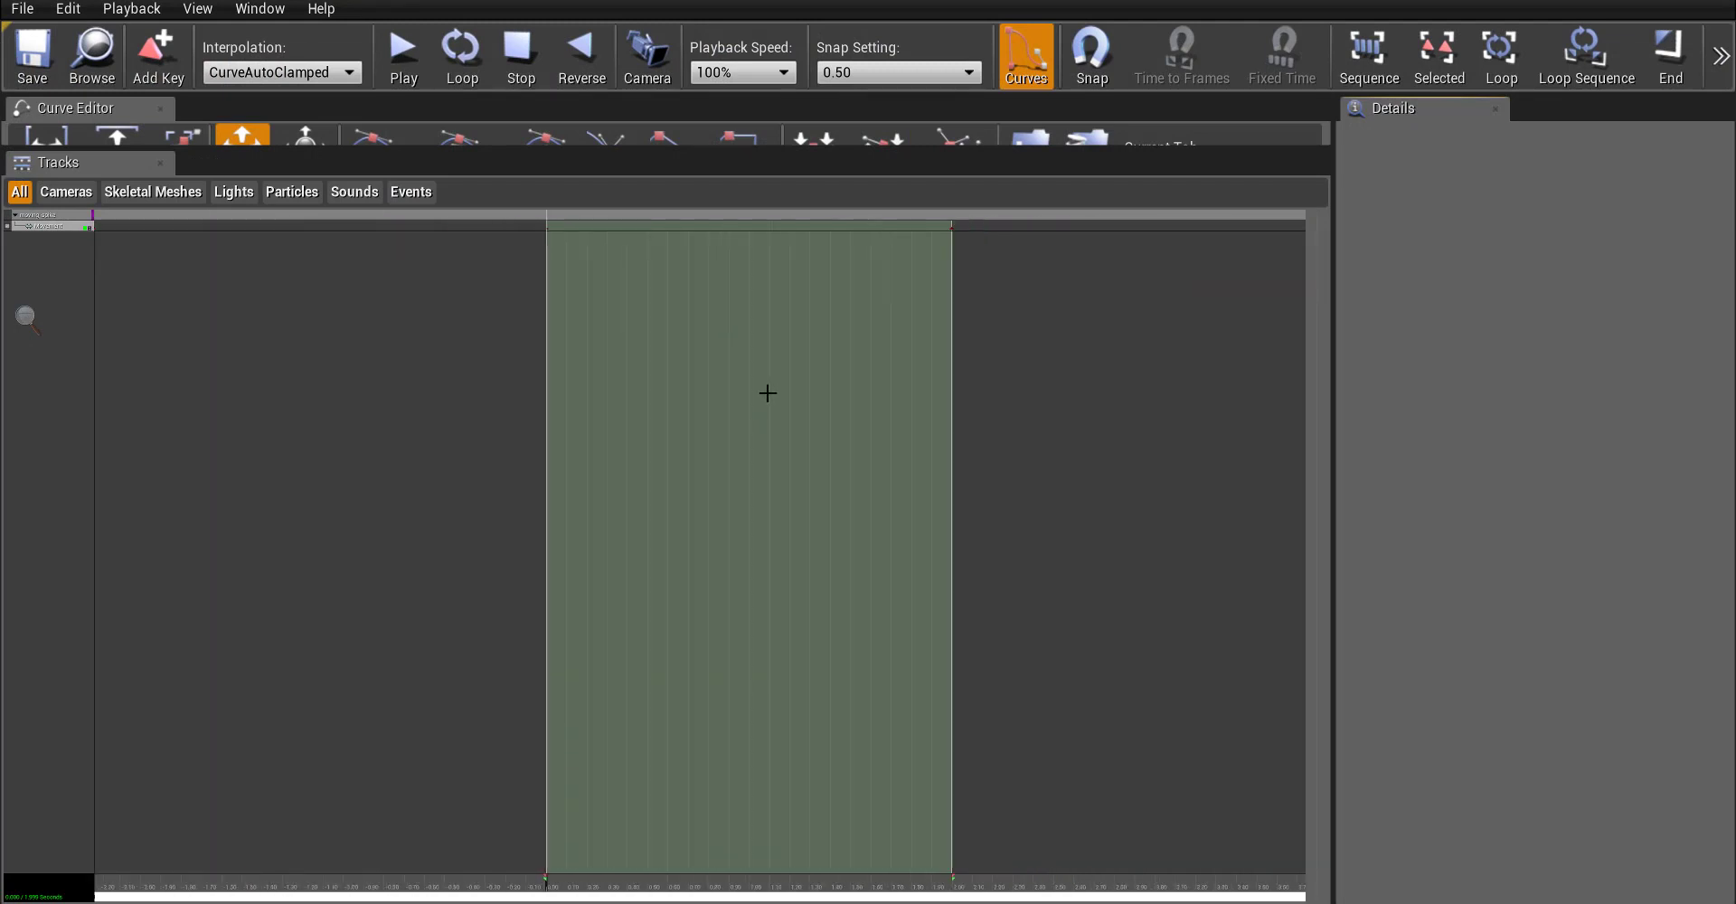
scroll(768, 392, down, 1)
scroll(768, 392, up, 1)
scroll(768, 393, up, 1)
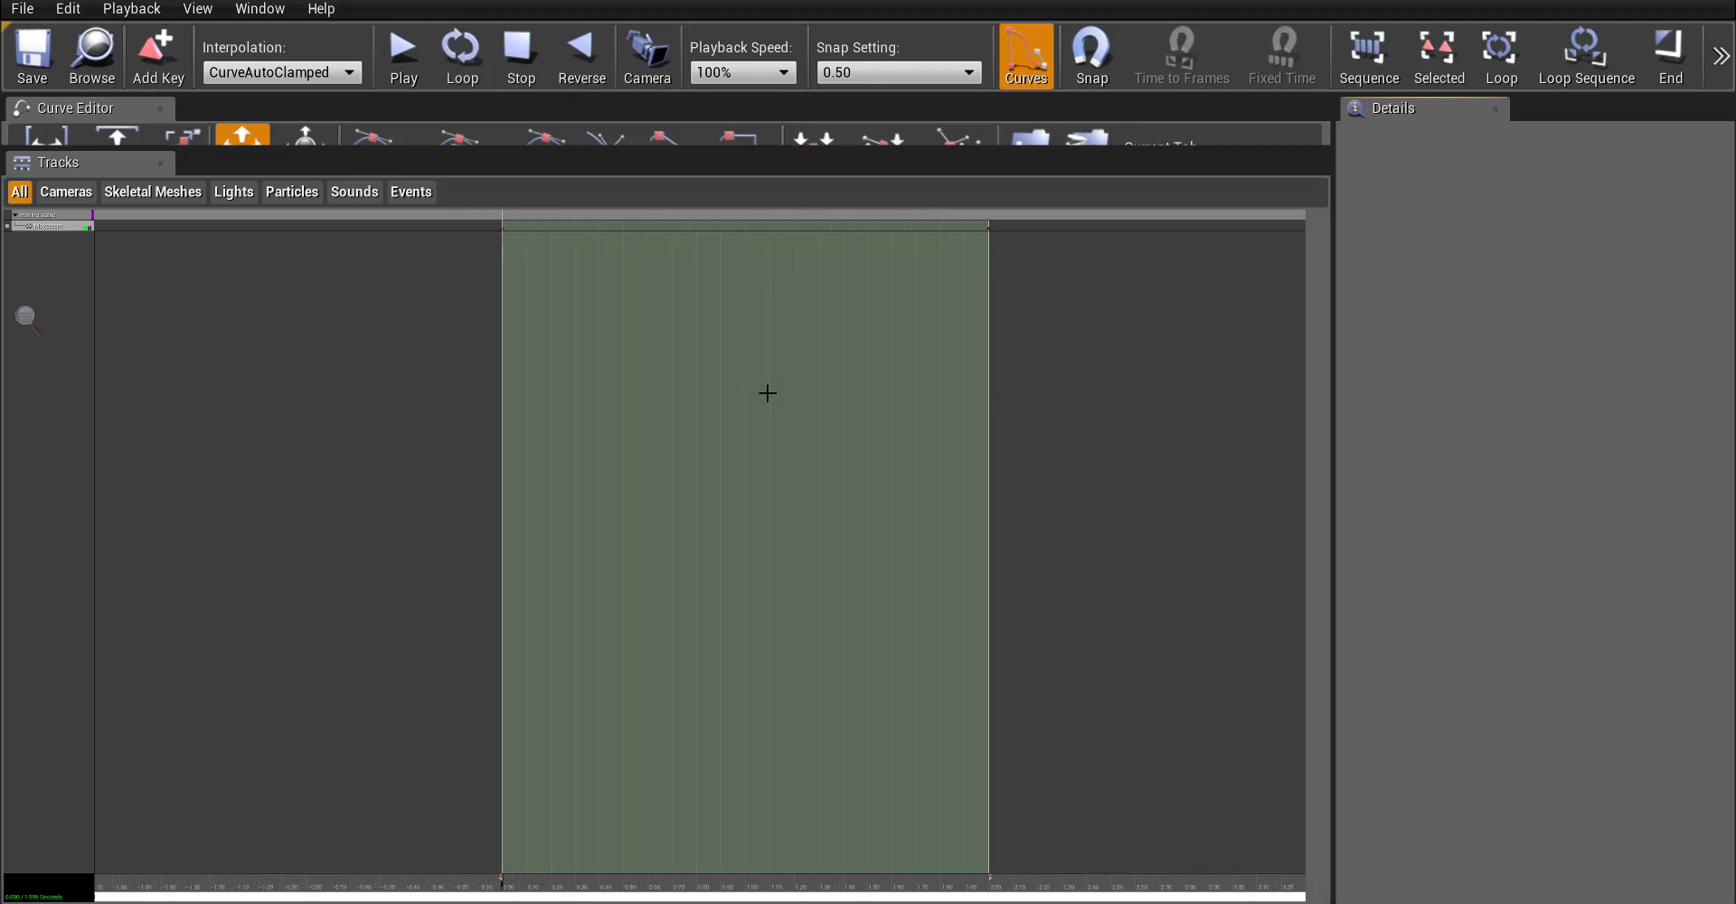
- Delete the existing movement track and its group from the AWWWWW Matinee
right_click(40, 228)
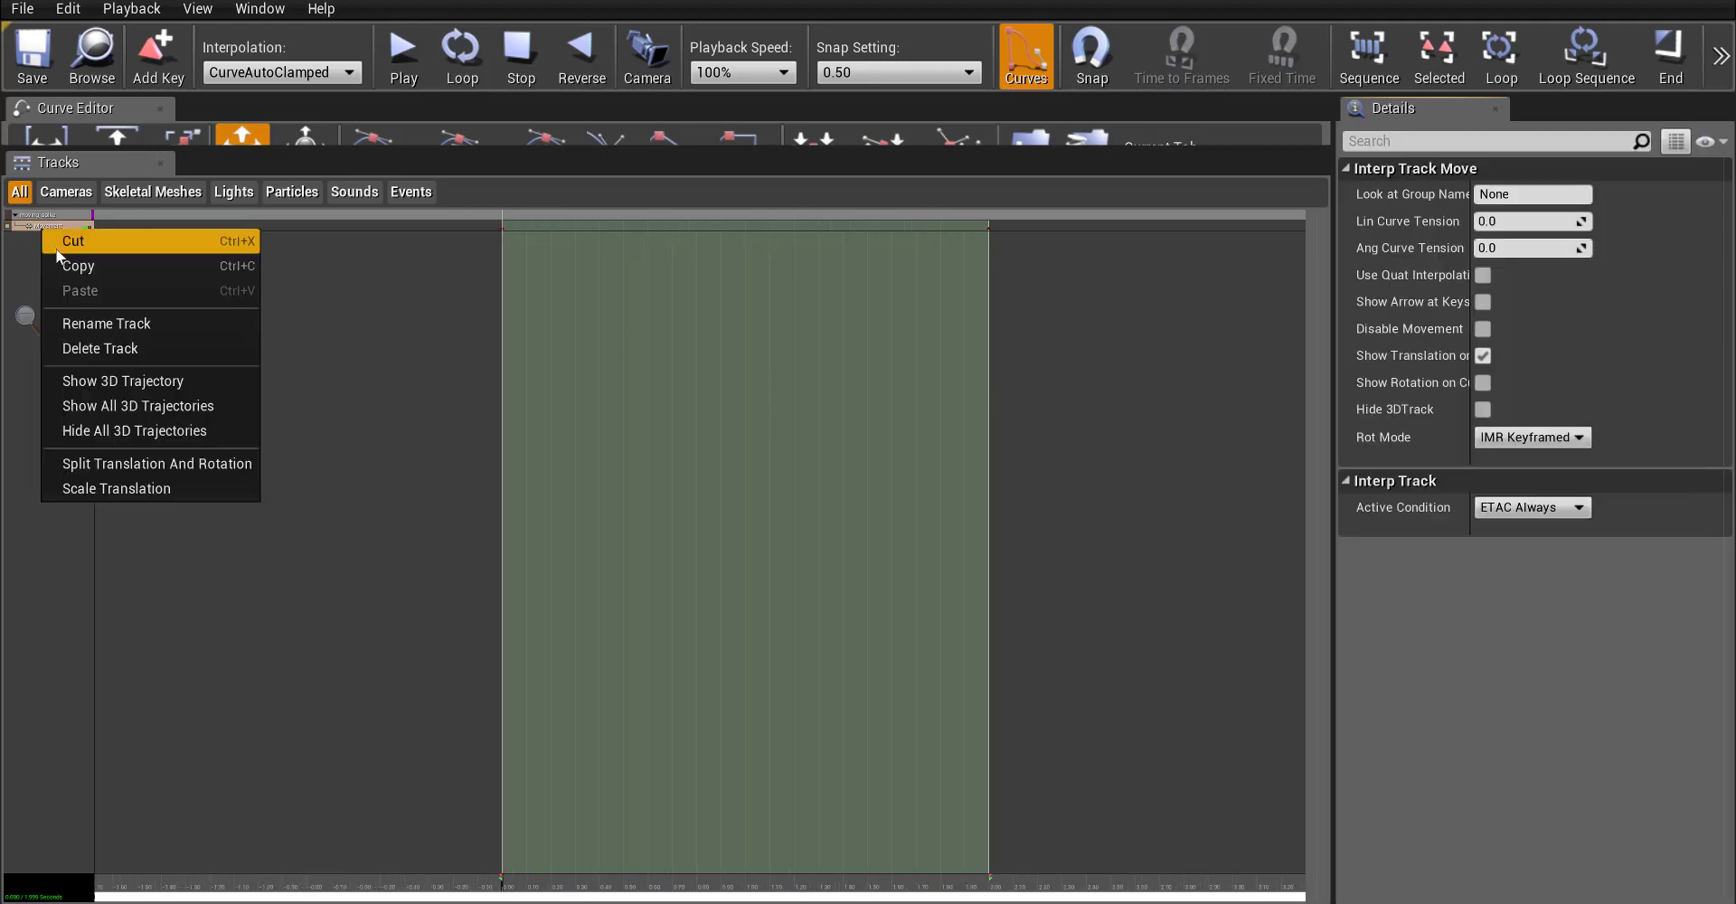
click(100, 348)
right_click(59, 213)
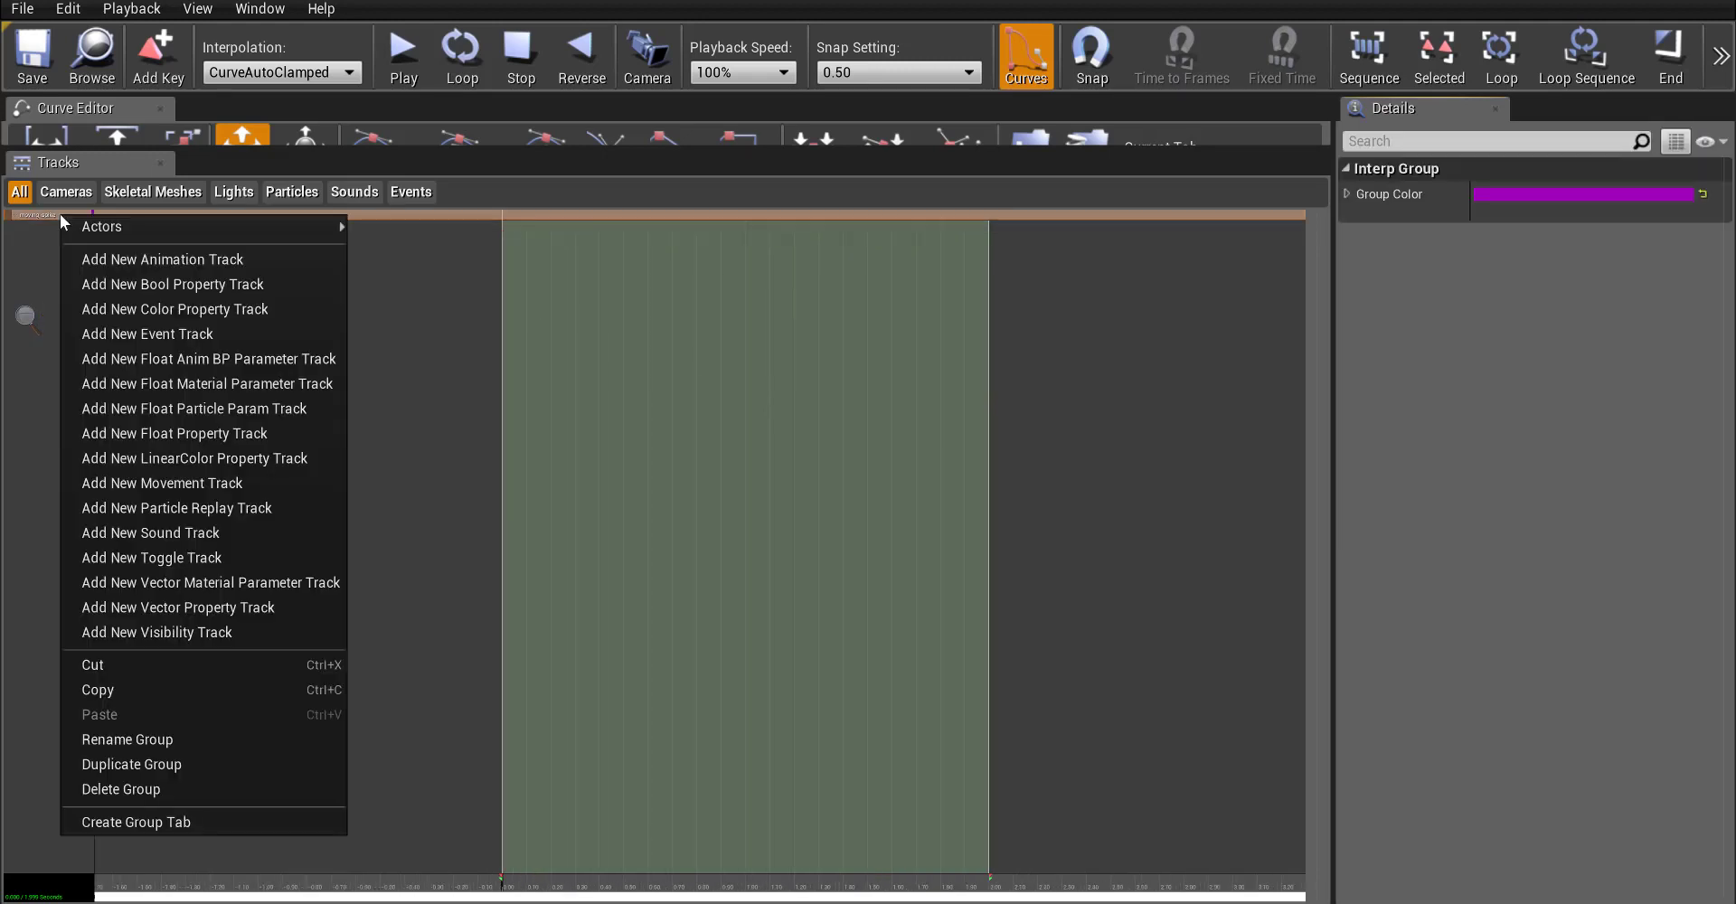
mouse_move(78, 230)
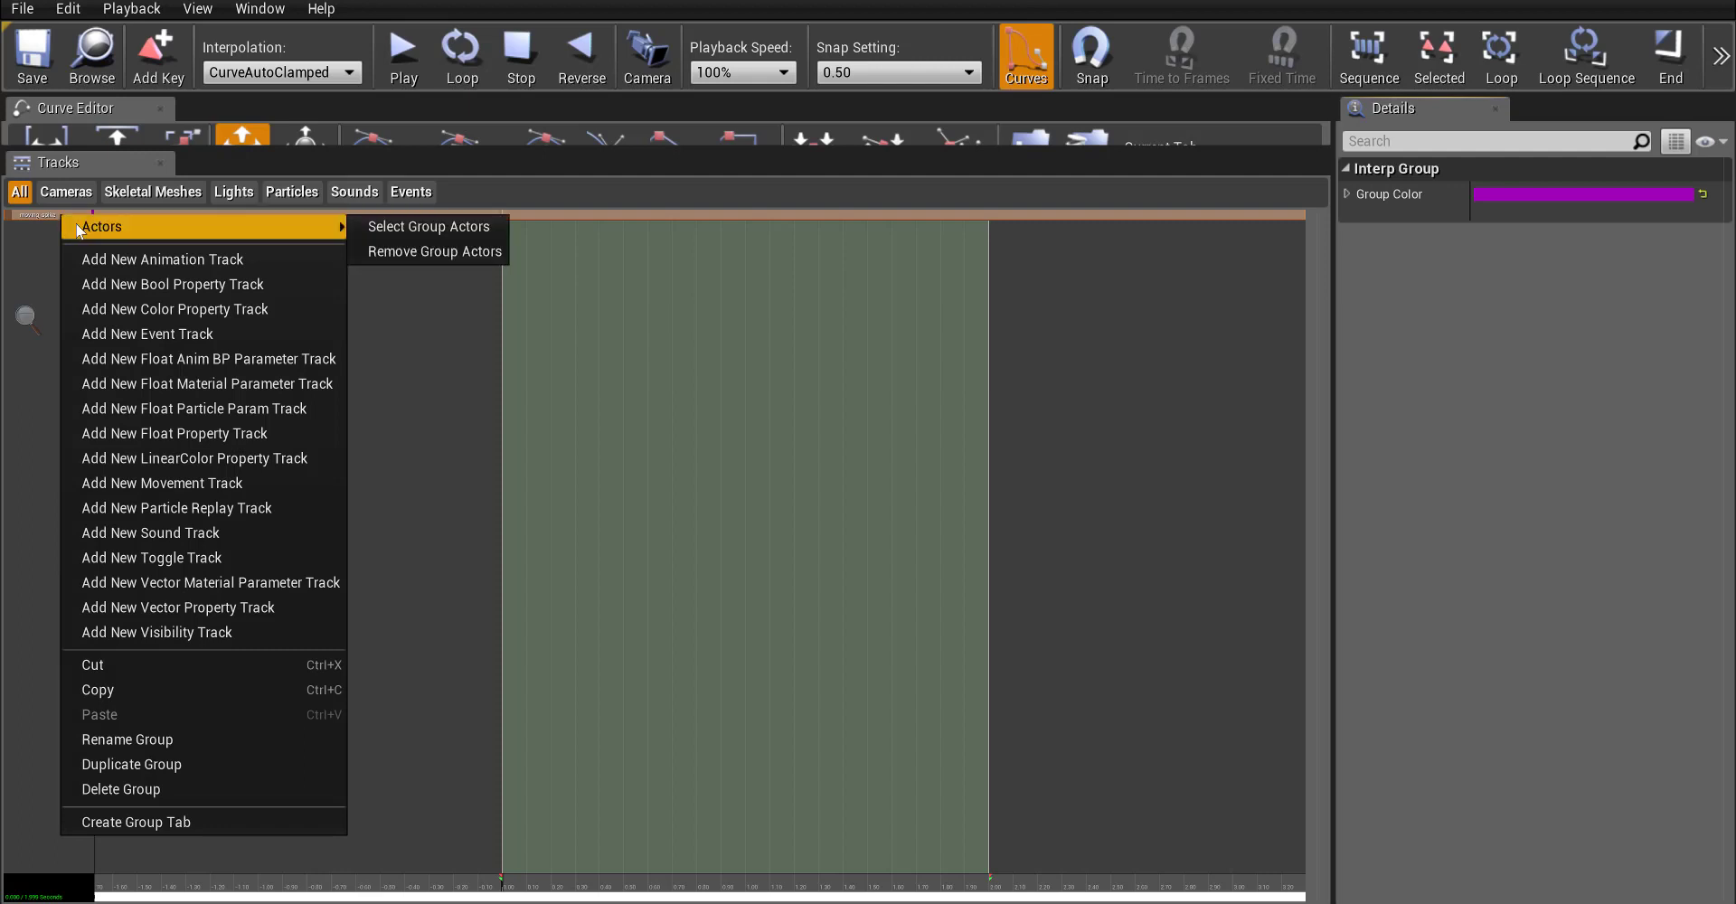
click(122, 789)
- Add a new empty group named Tiggerz to the Matinee tracks
right_click(43, 240)
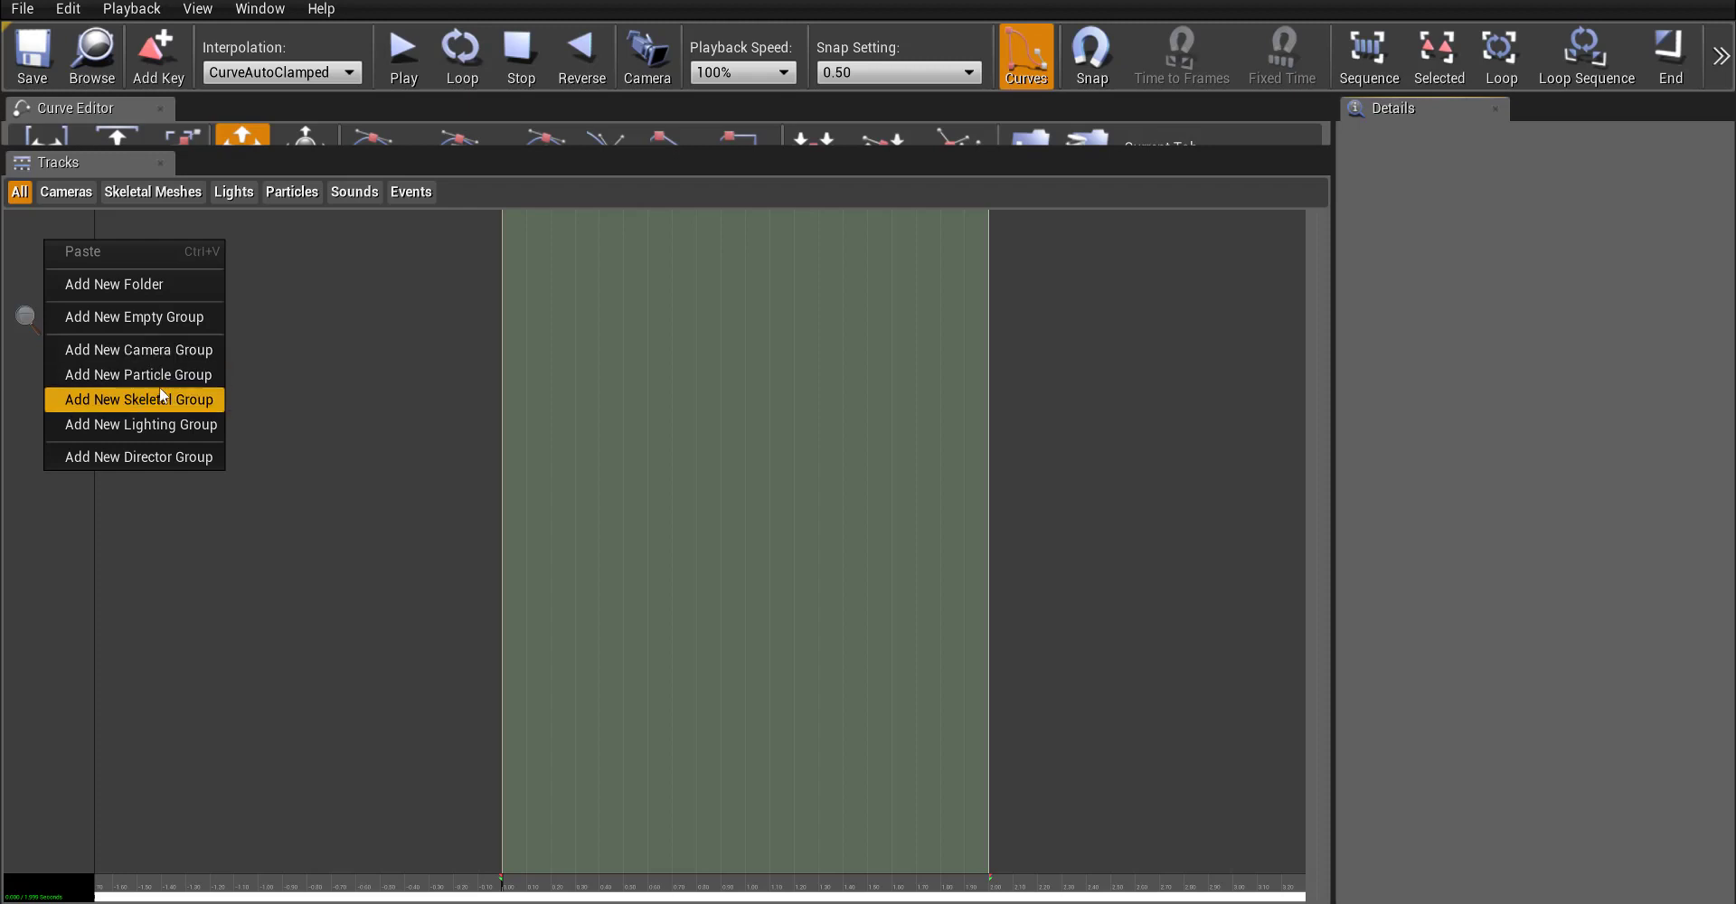
click(127, 322)
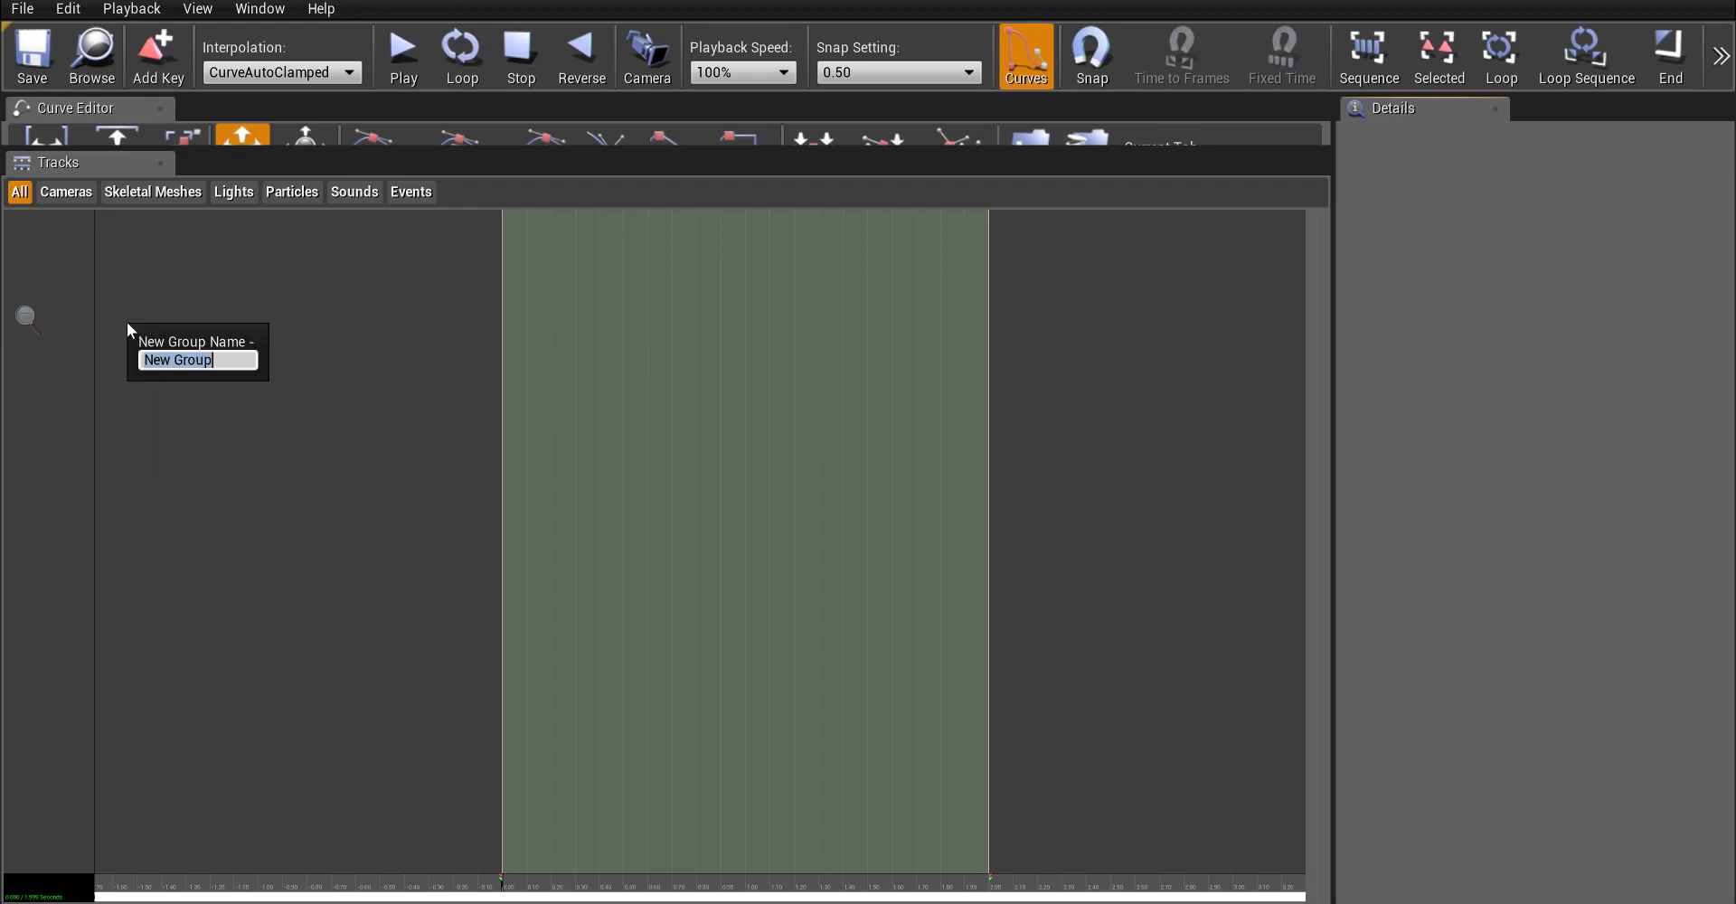
text(Tiggerz)
key(Return)
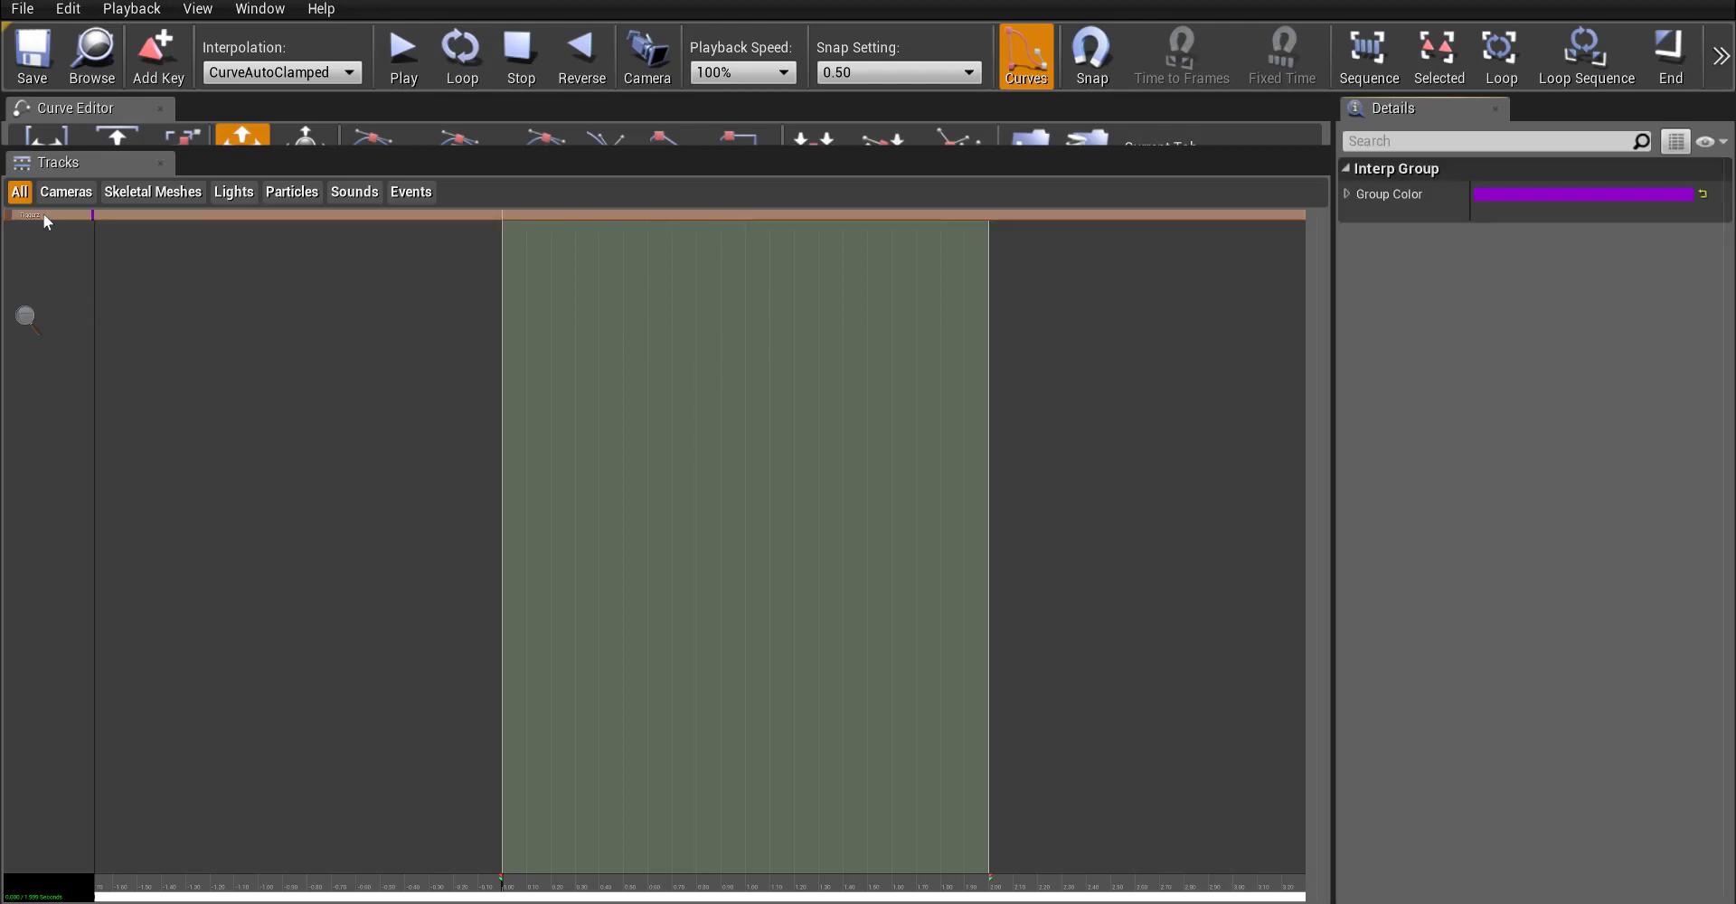
- Assign the raised cylinder to the new Matinee group and give the group a movement track
drag(547, 1, 605, 459)
click(820, 186)
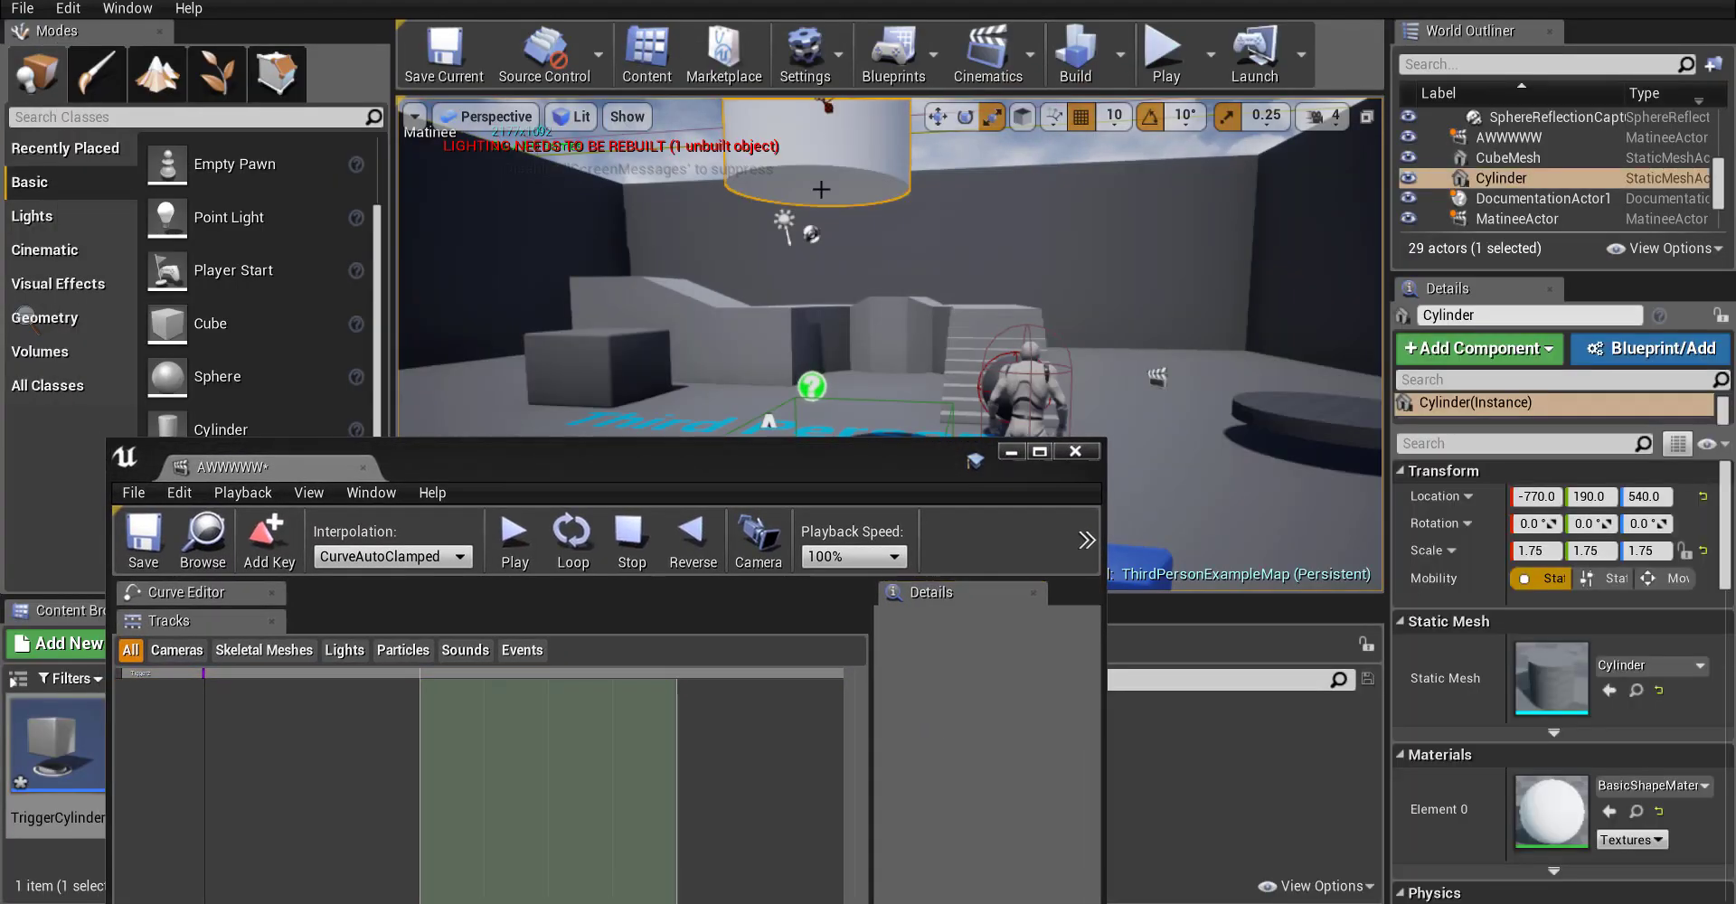
drag(738, 473, 804, 0)
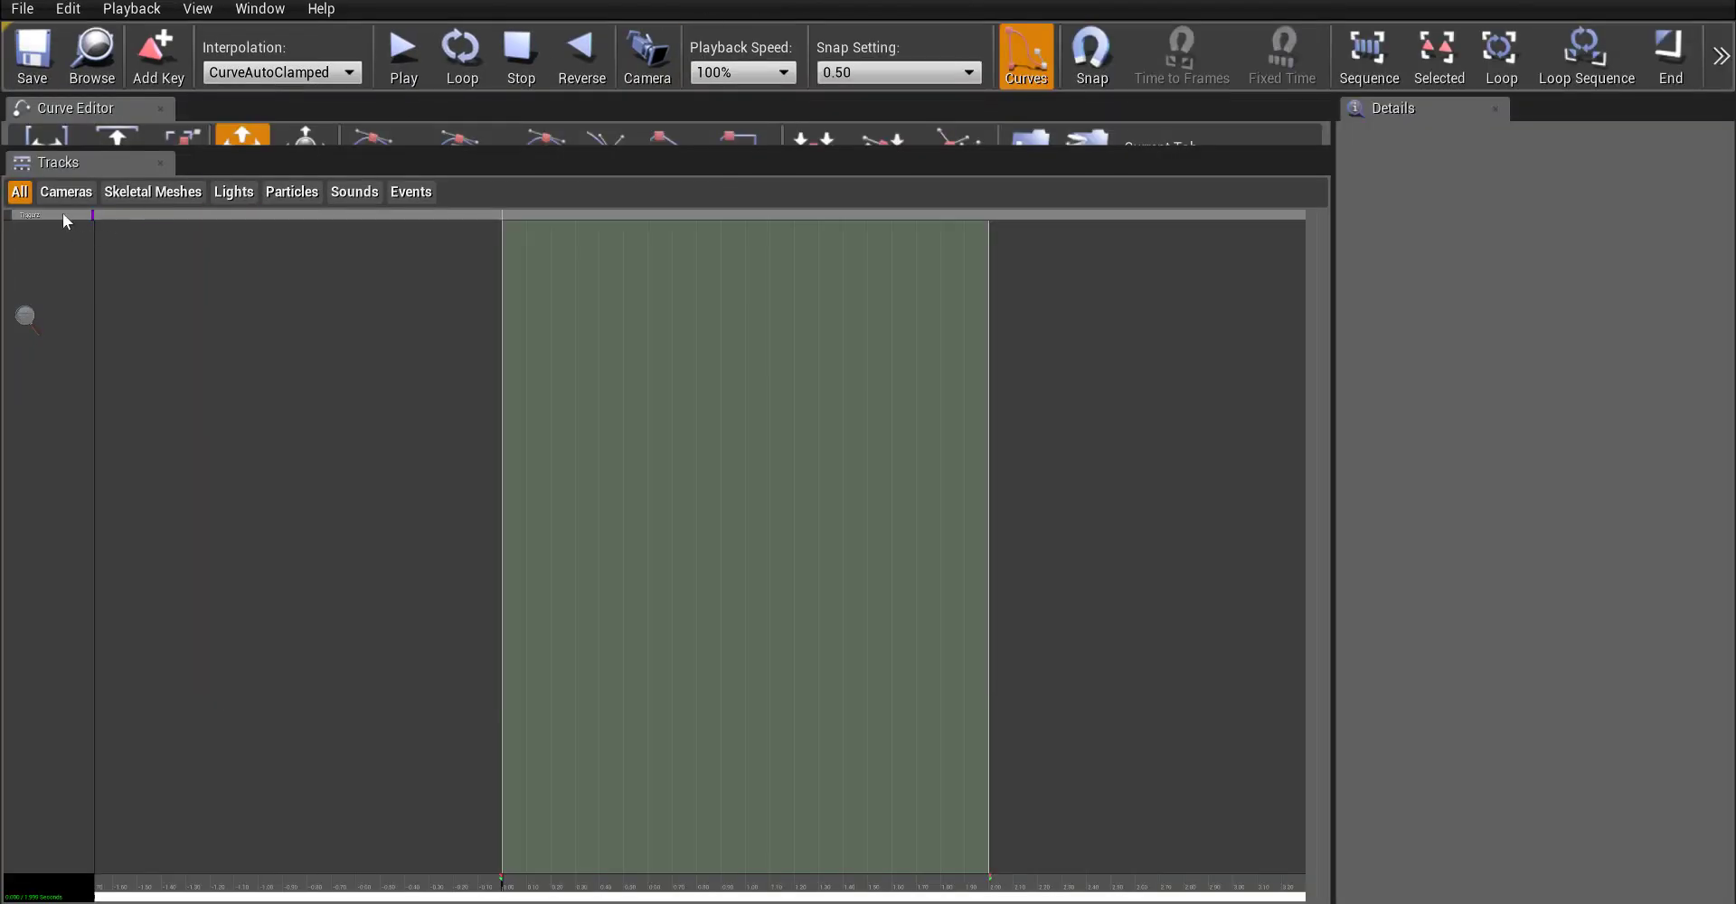
right_click(63, 216)
mouse_move(117, 228)
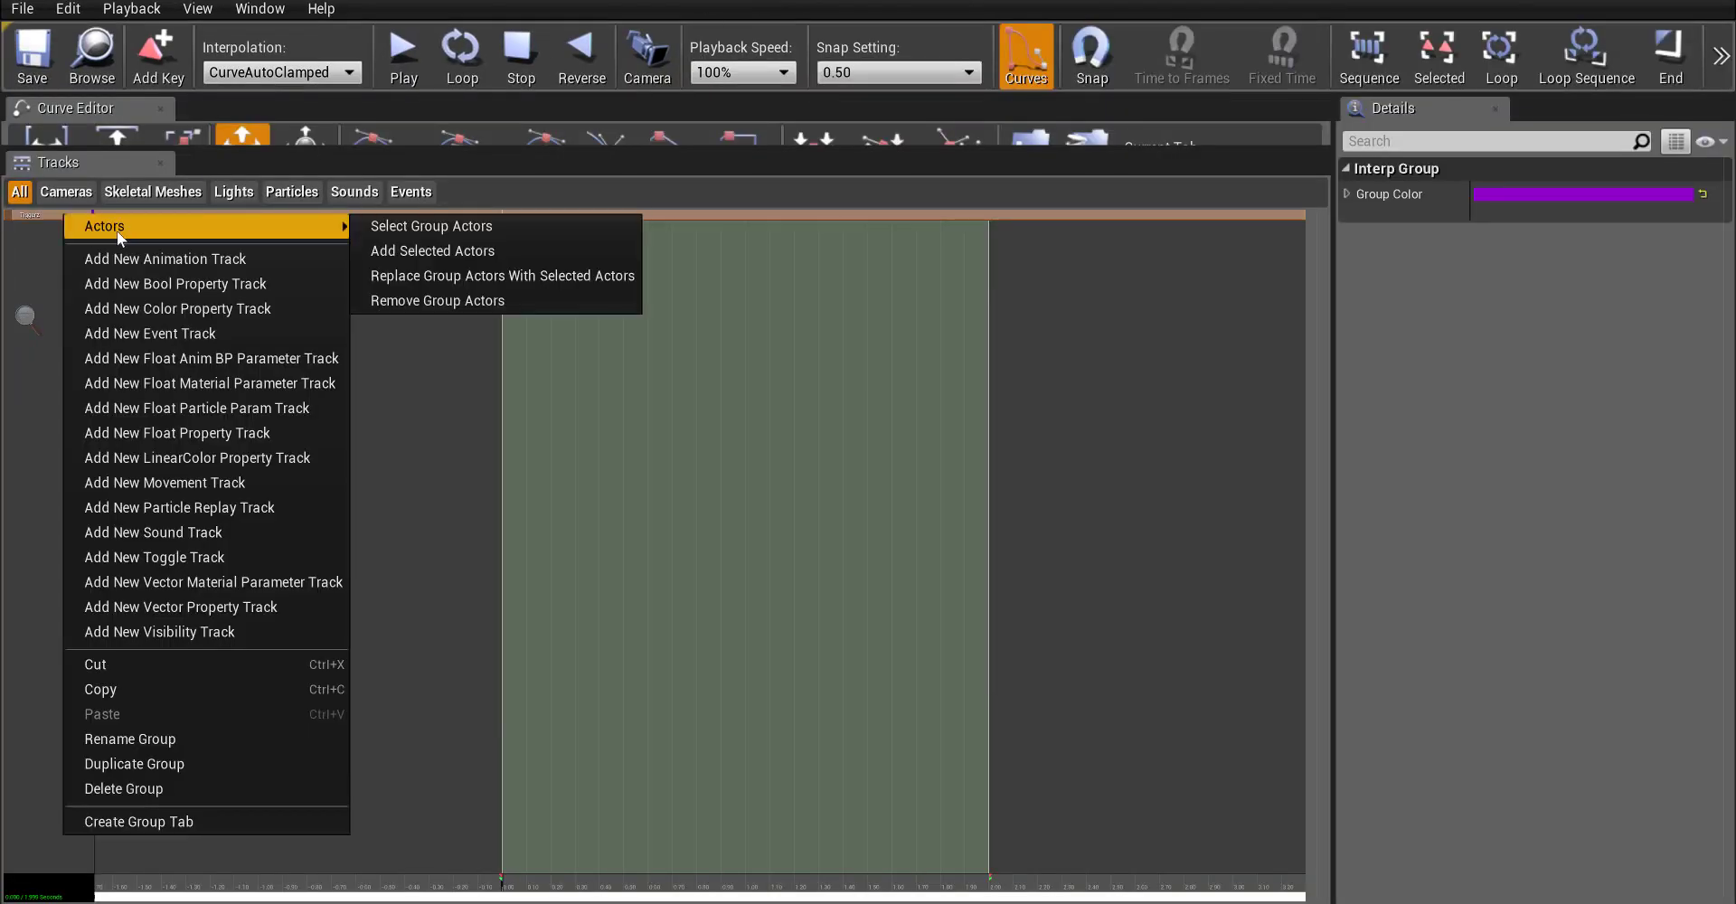
click(473, 260)
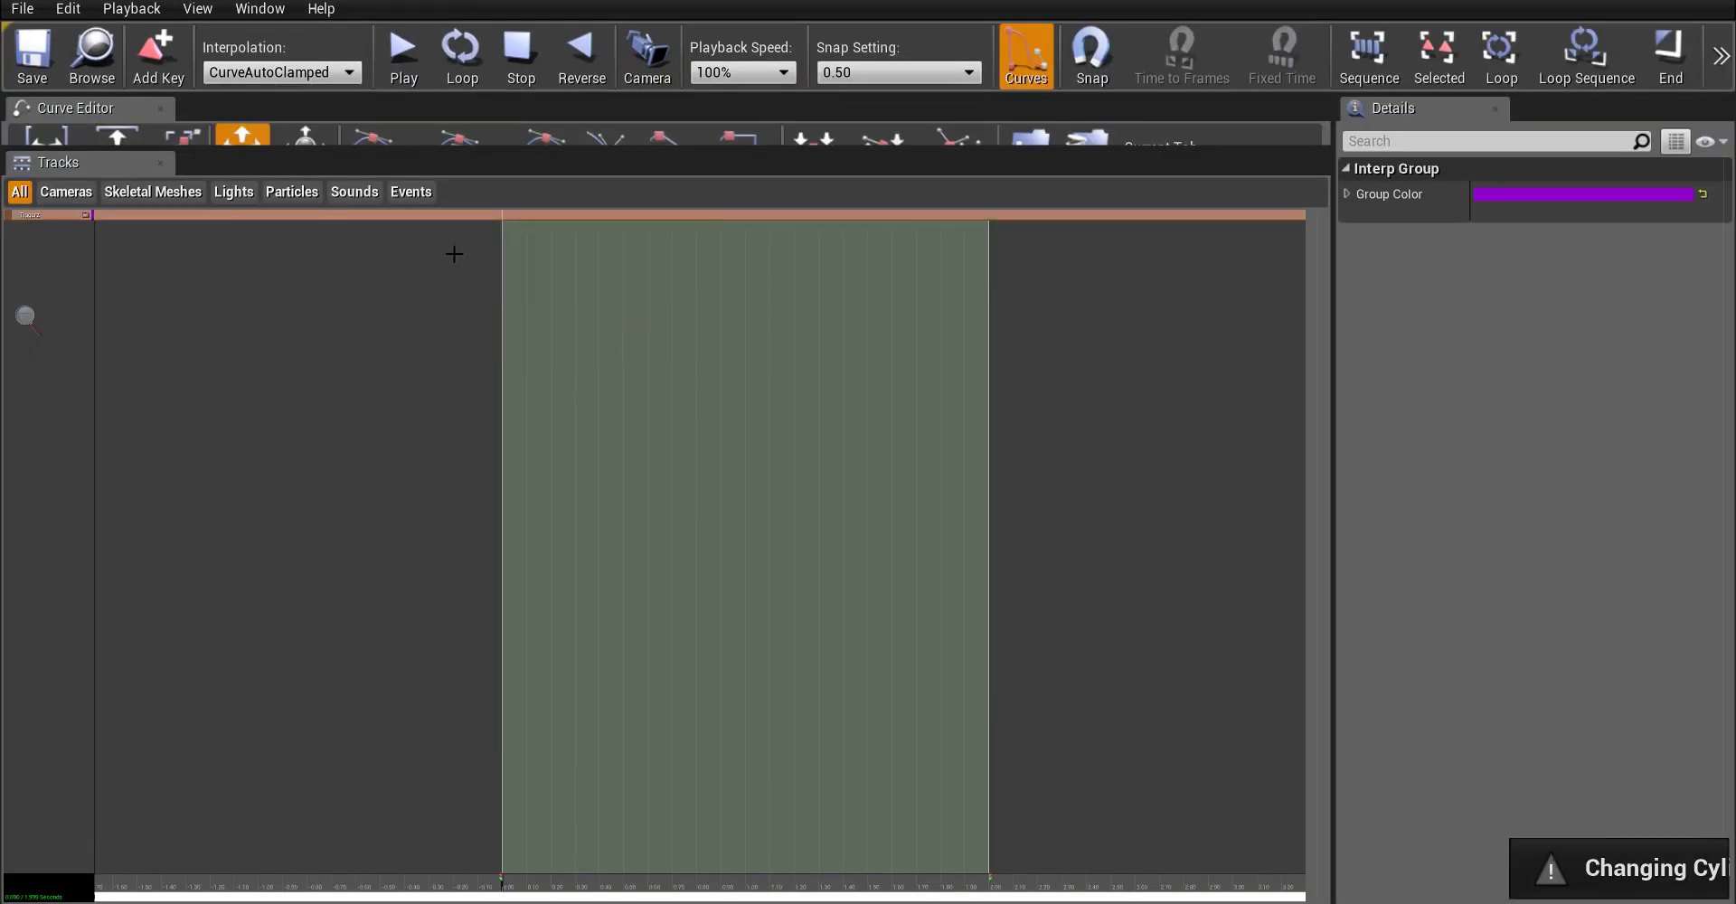
right_click(37, 214)
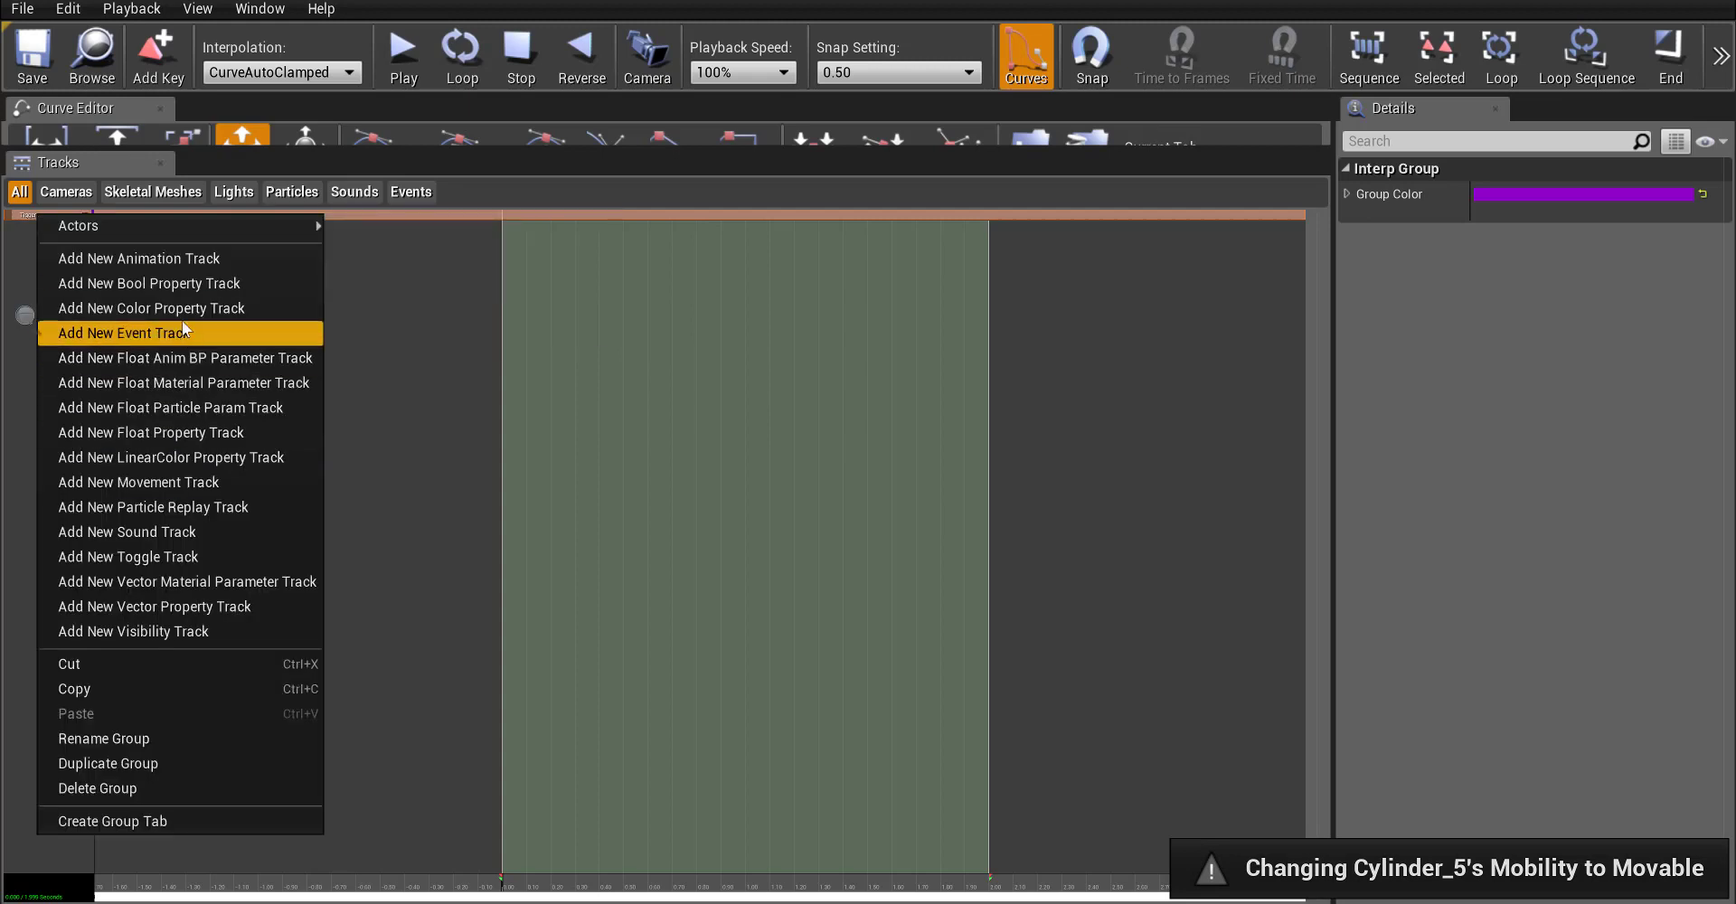
click(172, 485)
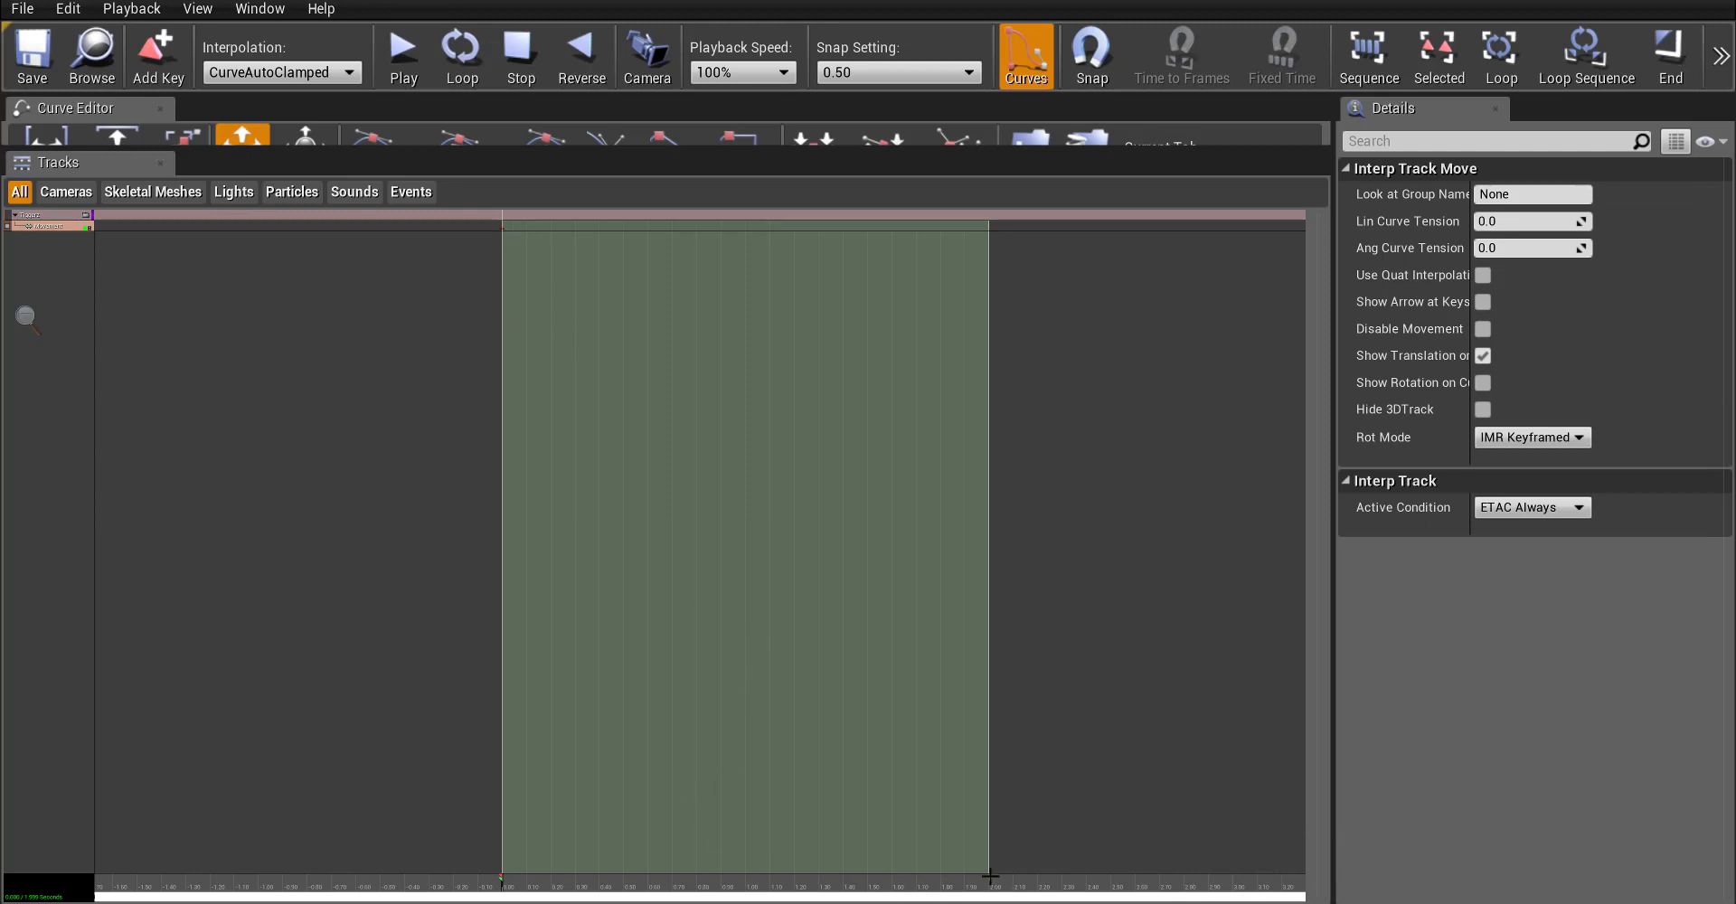
- Shorten the Matinee sequence and its loop section so both end at the 1.00-second mark
mouse_move(990, 876)
mouse_down()
mouse_move(787, 860)
mouse_move(714, 892)
mouse_move(748, 885)
mouse_up()
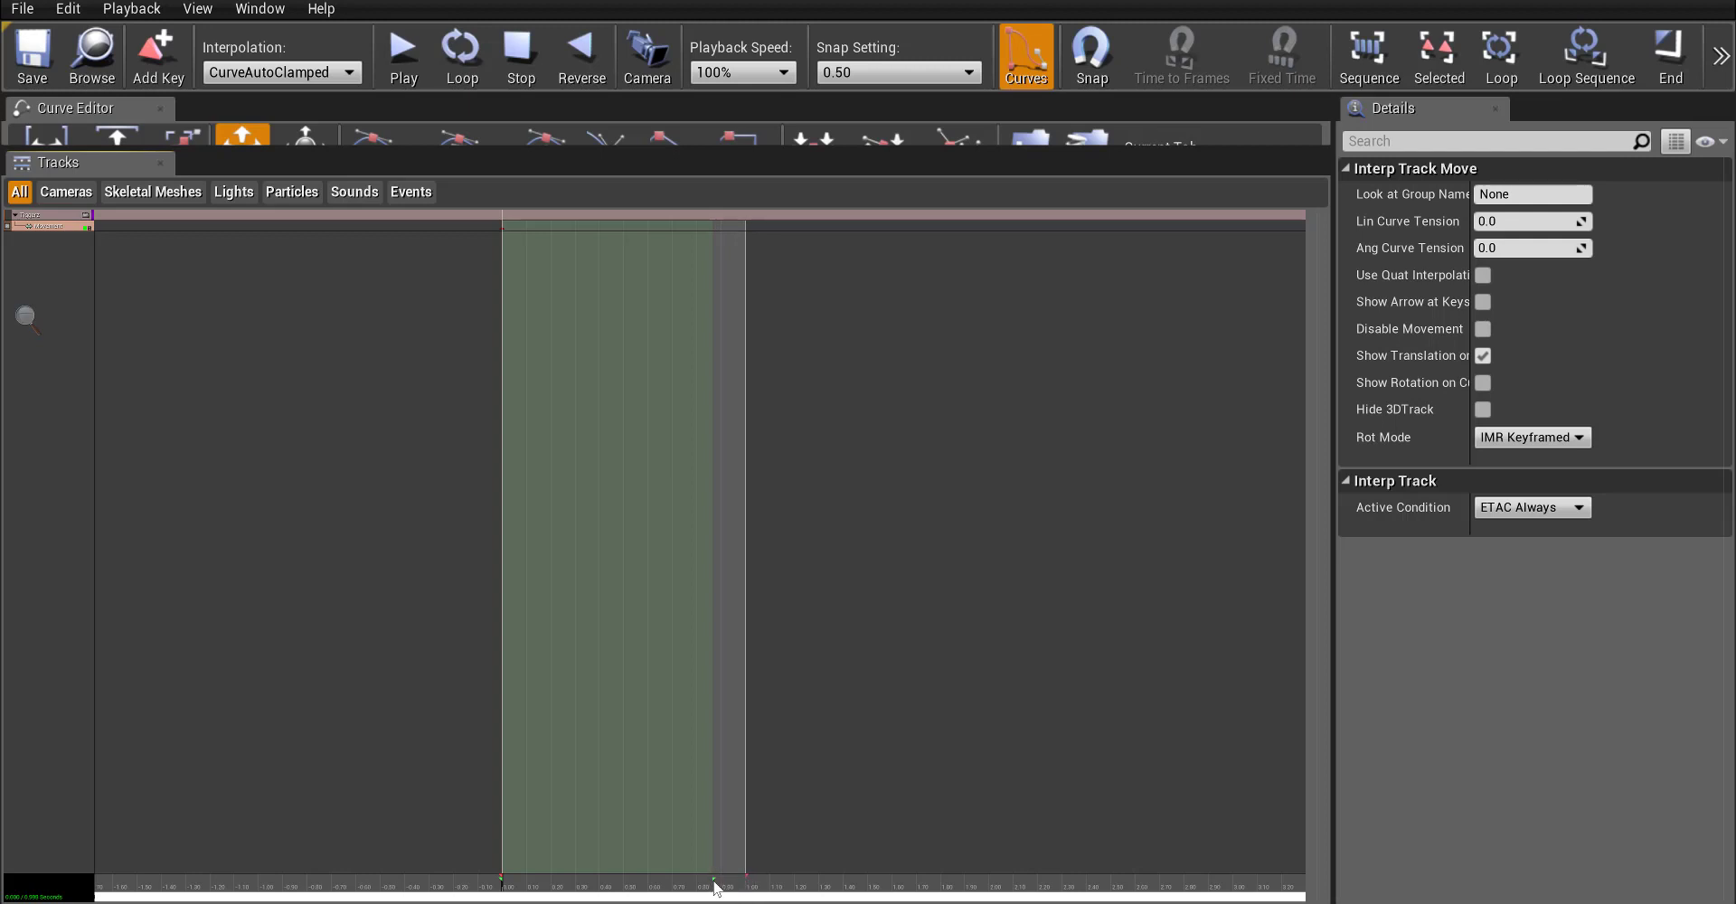
drag(713, 877, 723, 882)
drag(722, 2, 816, 133)
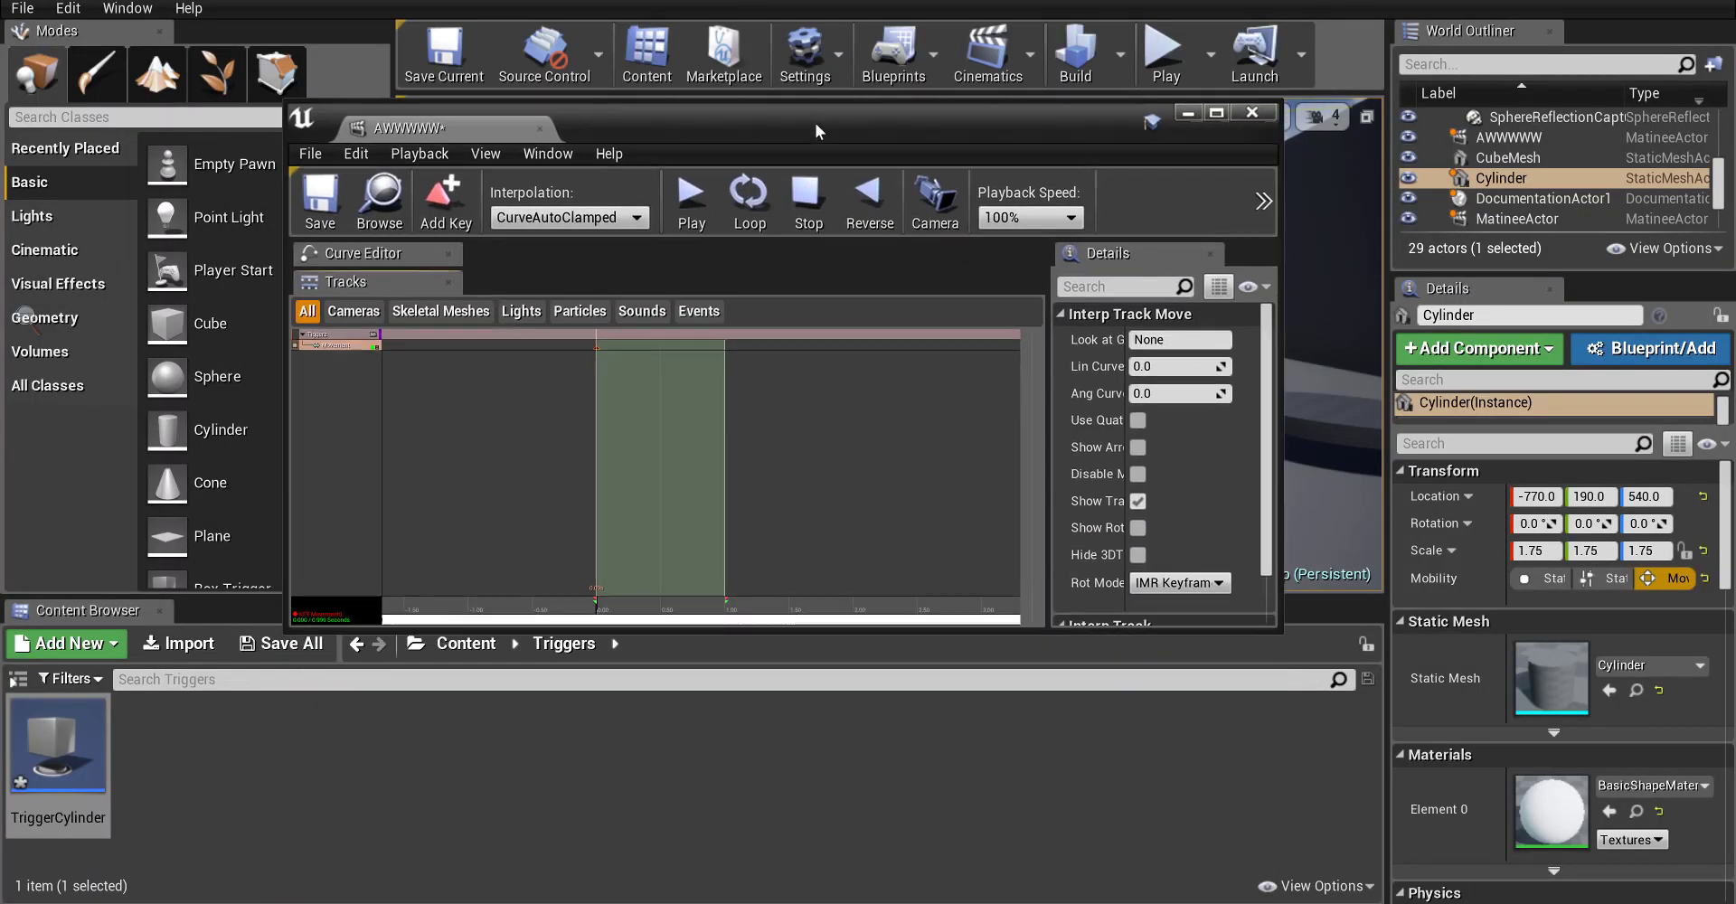
double_click(816, 122)
- With the Matinee time at 1.00 second, lower the cylinder straight down to Z 220
drag(664, 889, 744, 897)
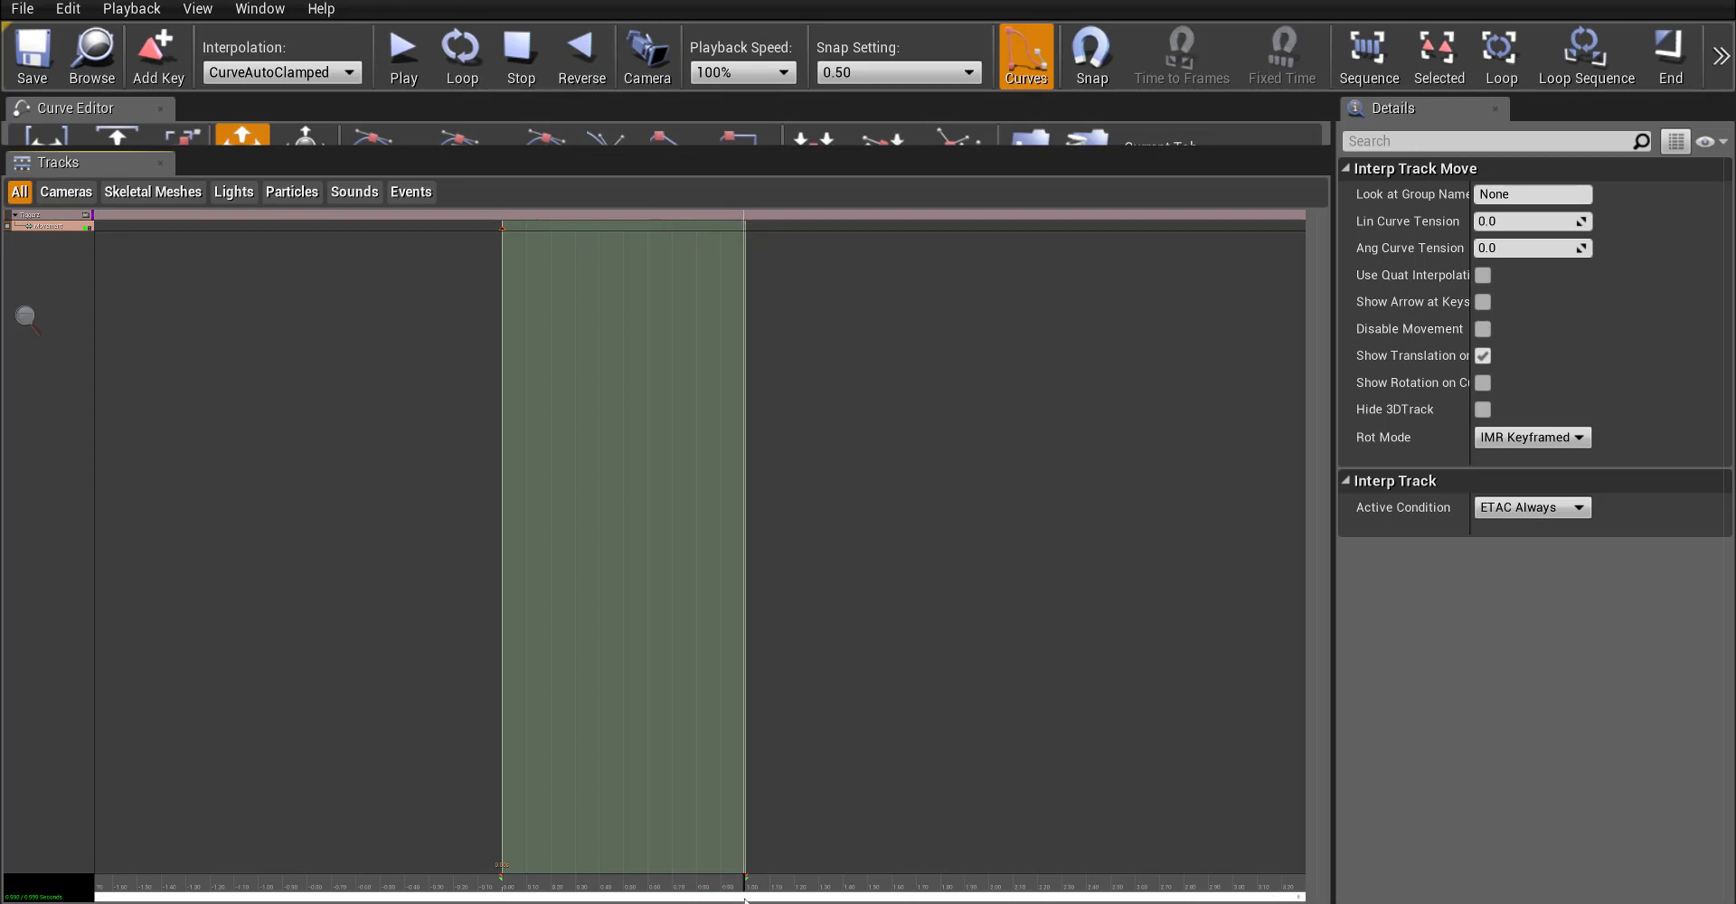
drag(871, 1, 822, 539)
right_drag(826, 407, 768, 349)
right_drag(892, 265, 795, 312)
key(s)
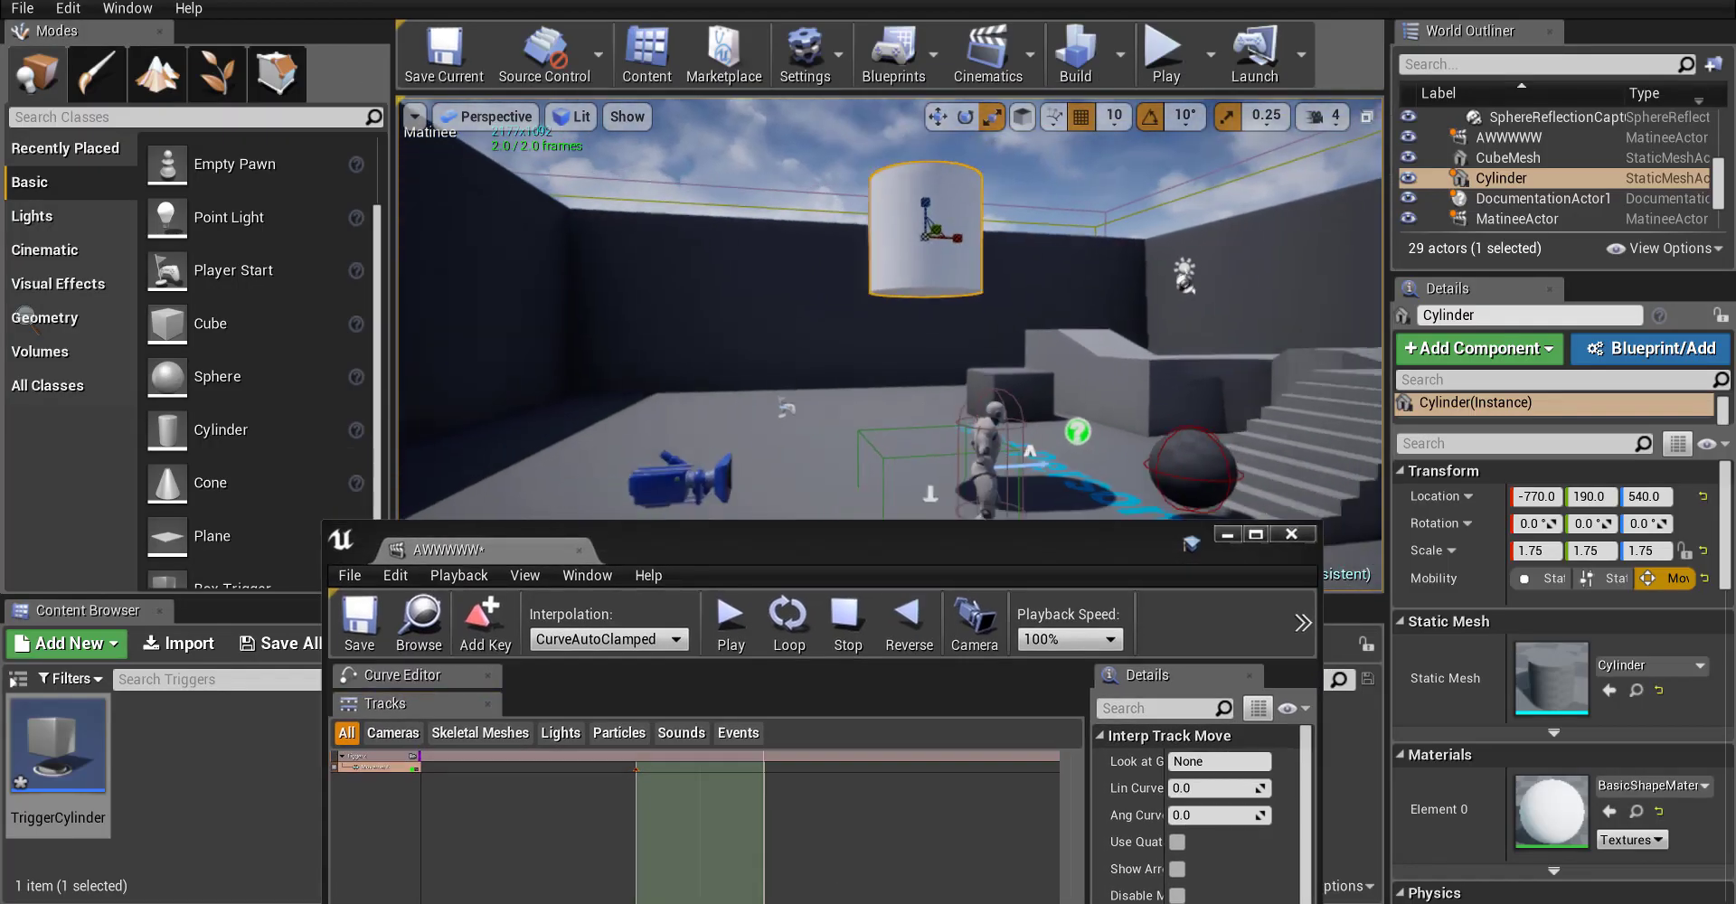
key(w)
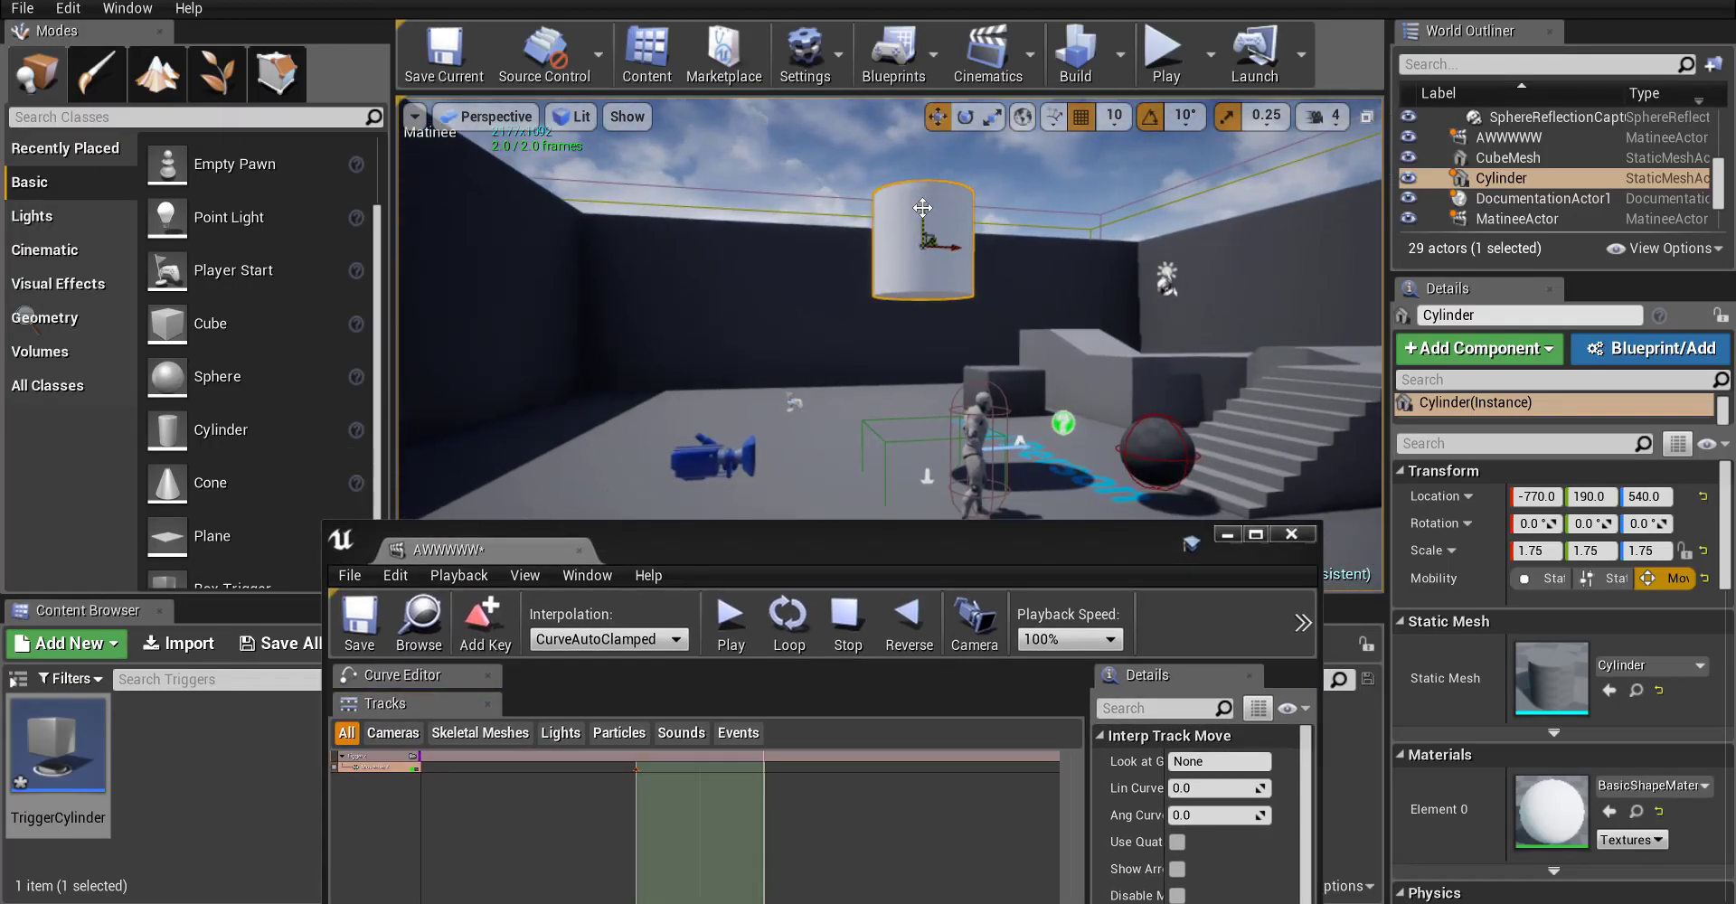
drag(922, 207, 938, 389)
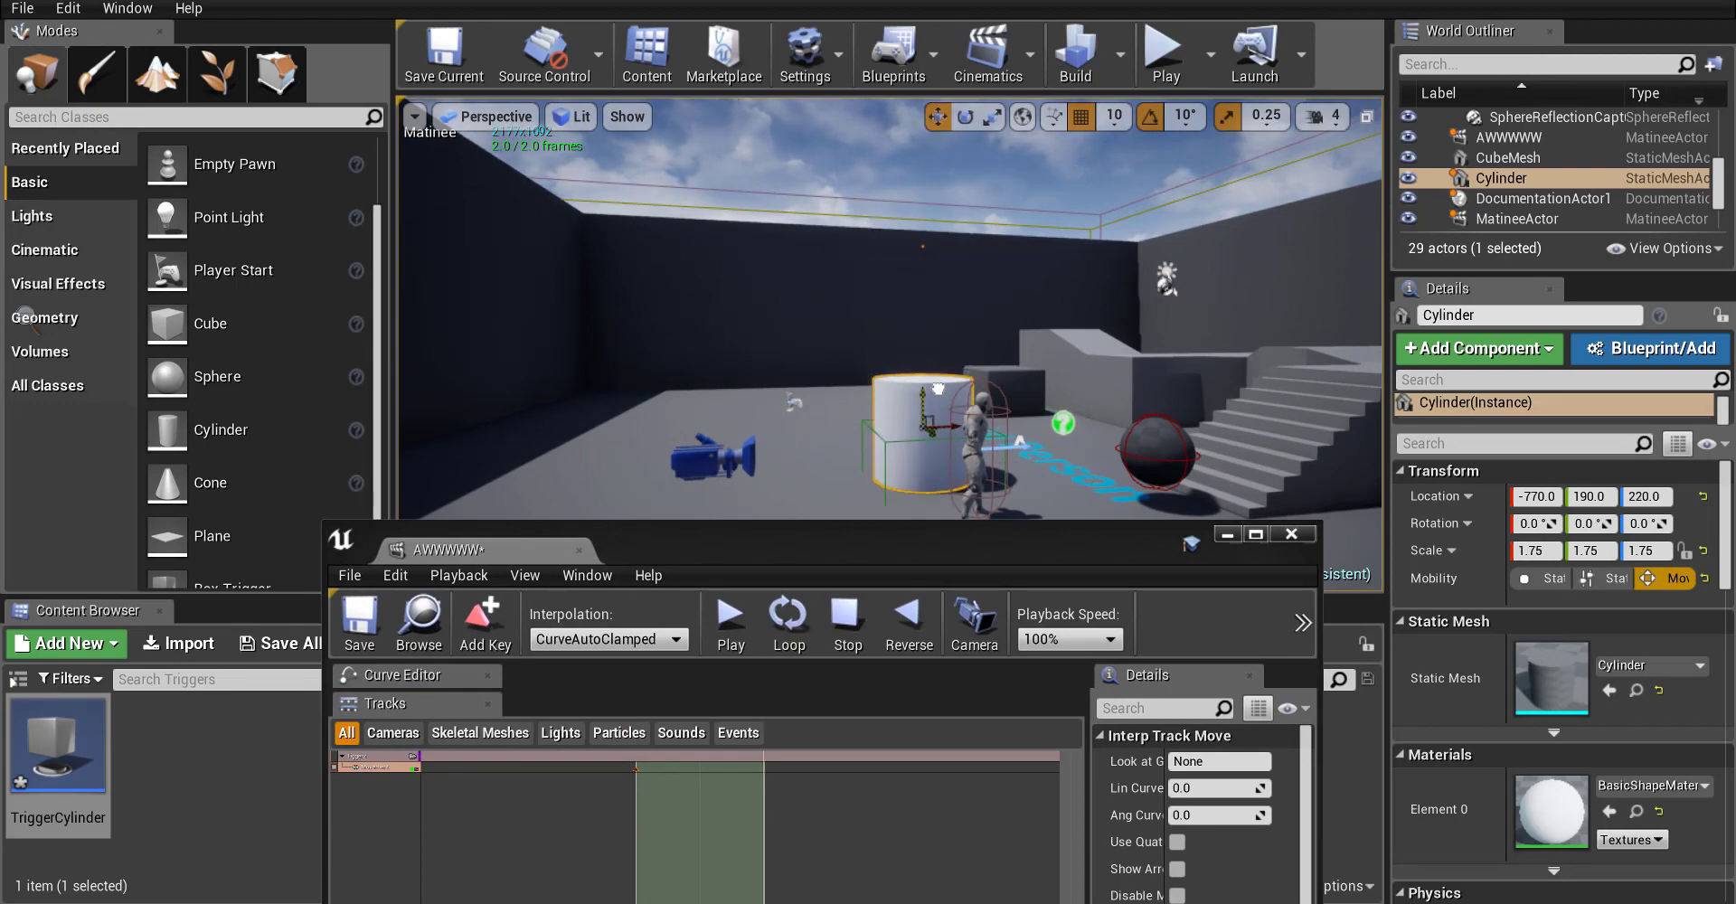
- Key the cylinder's lowered position at 1.00 second on the movement track and save the level, closing Matinee
drag(943, 564, 828, 2)
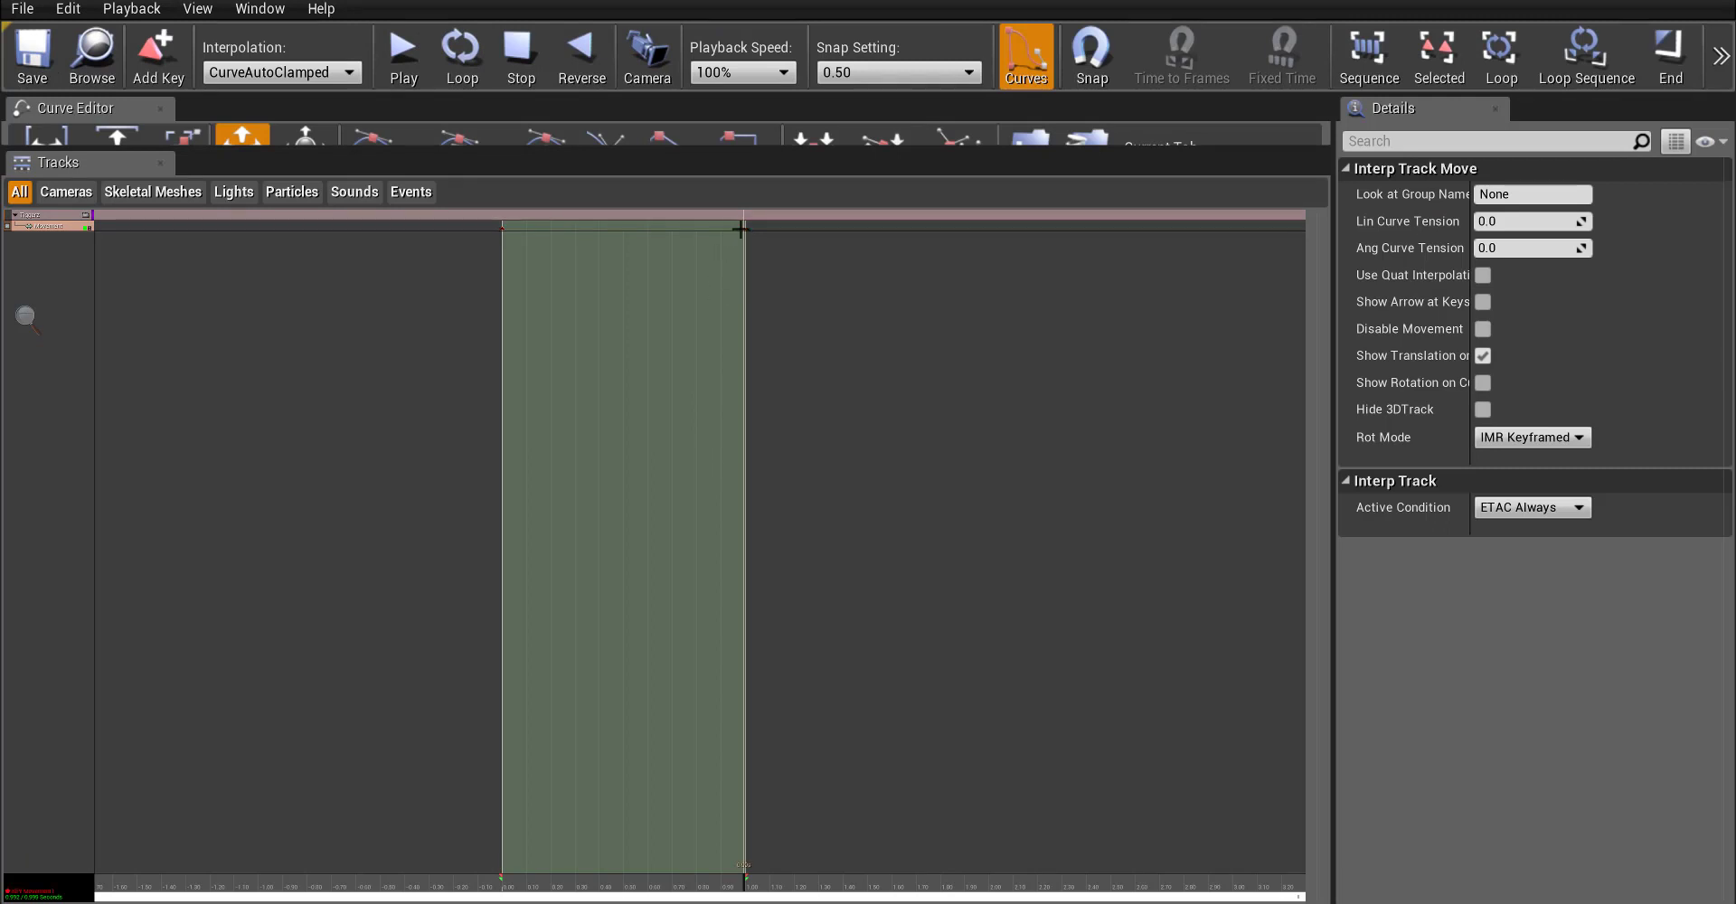
drag(827, 2, 942, 514)
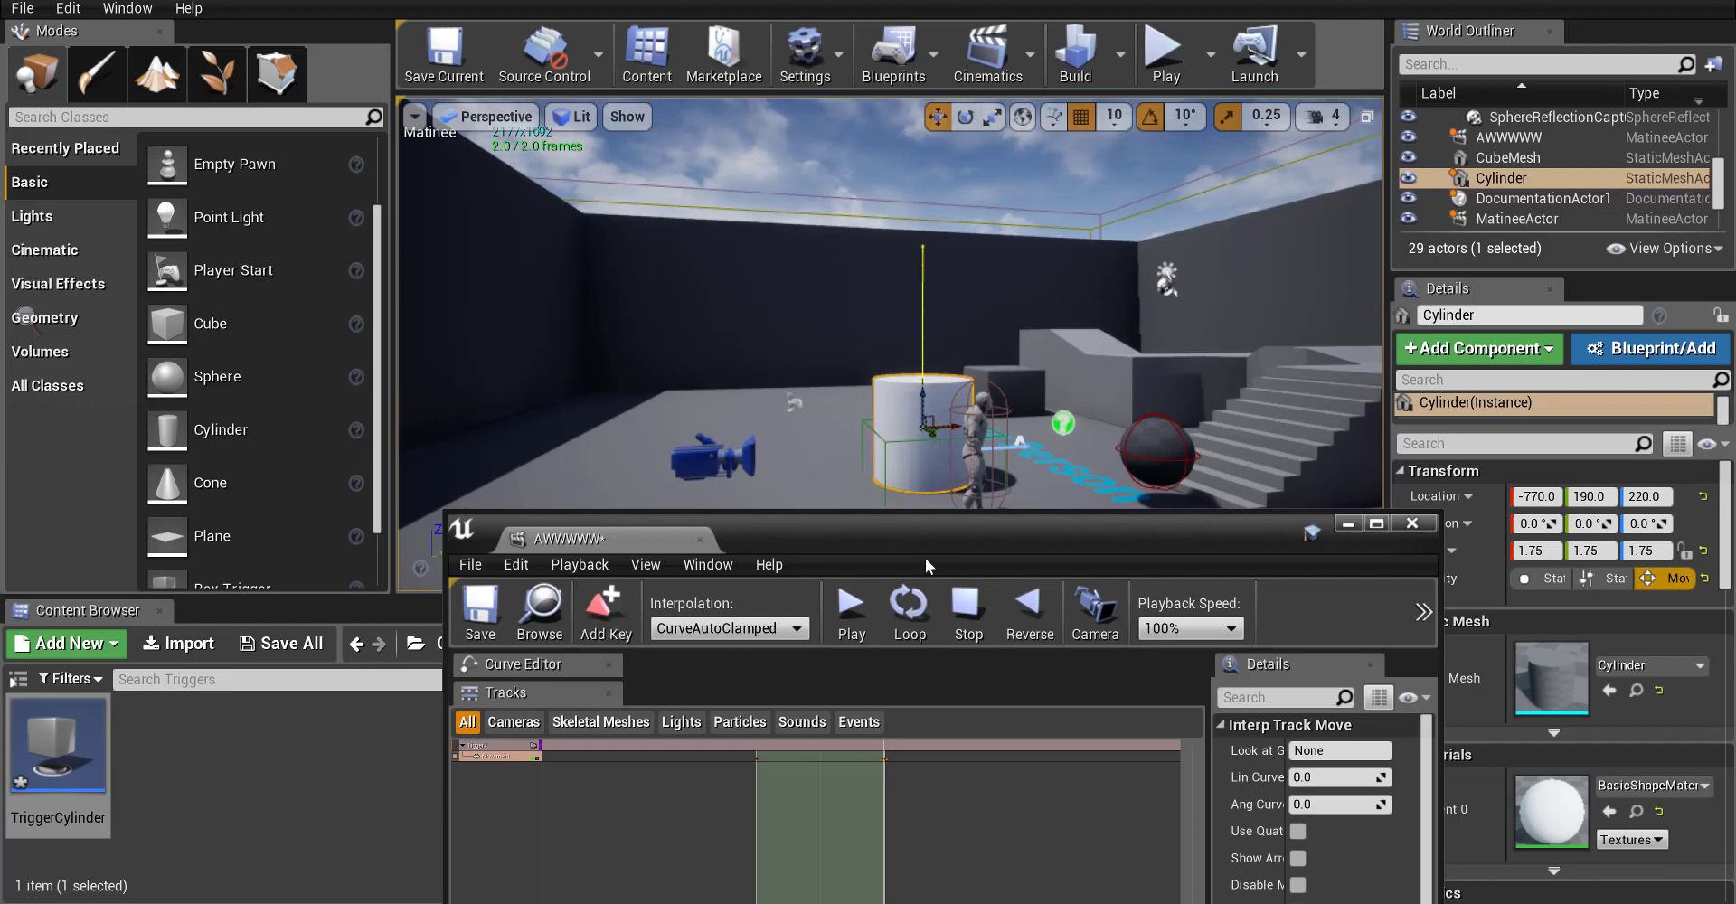
drag(925, 557, 796, 2)
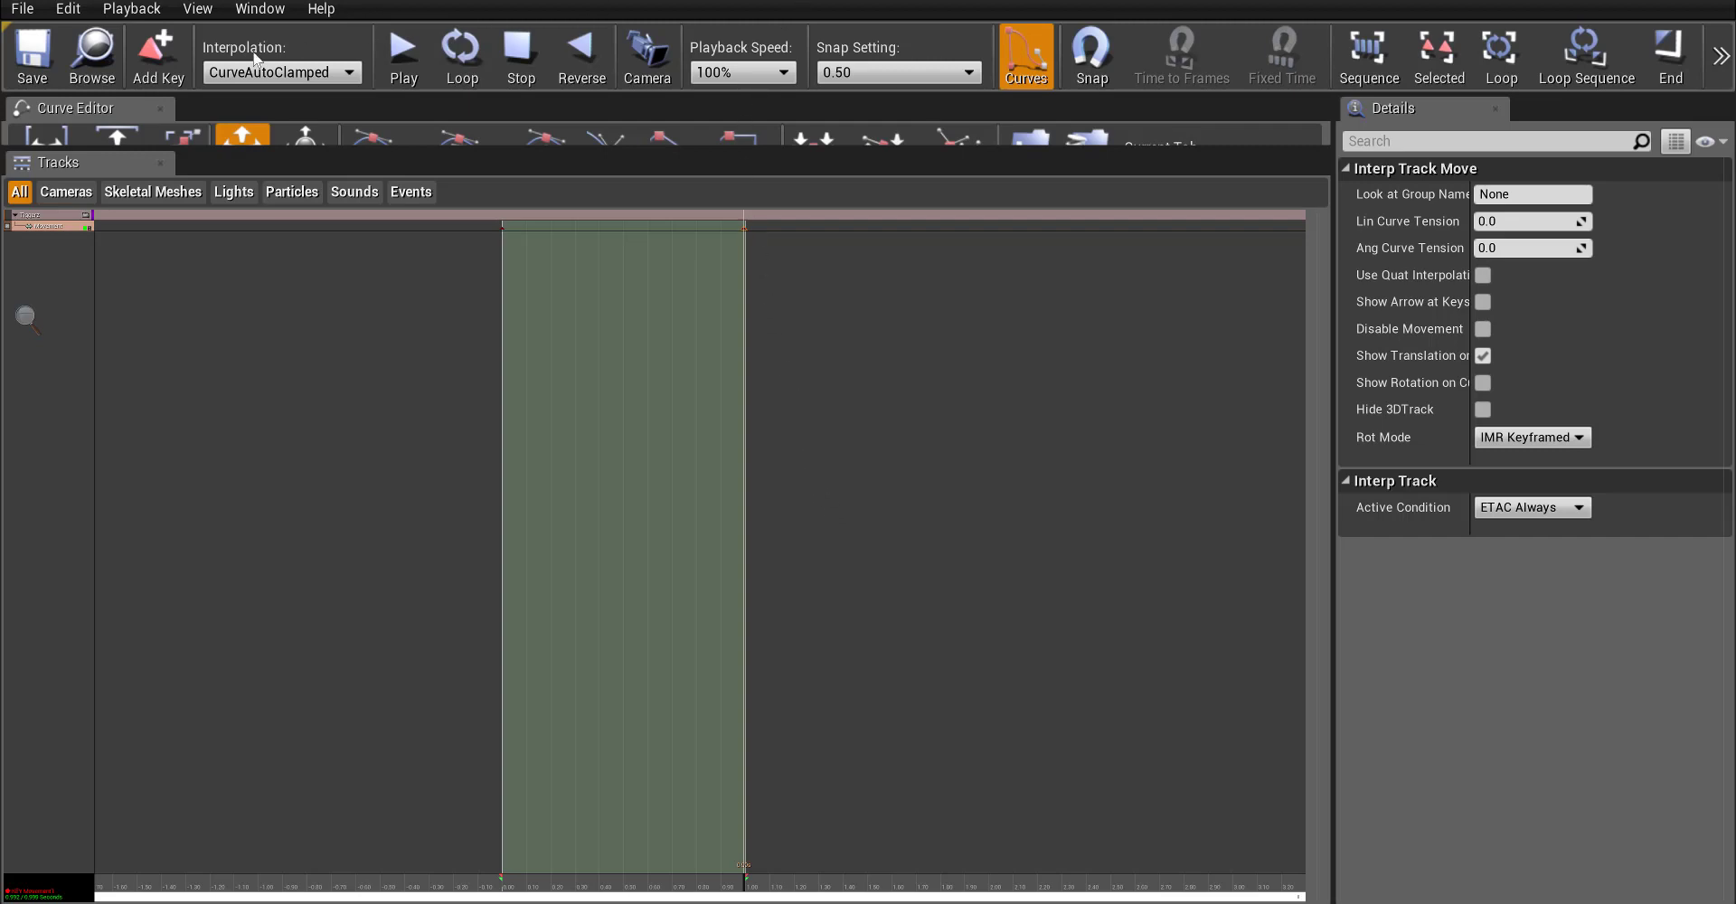
click(31, 59)
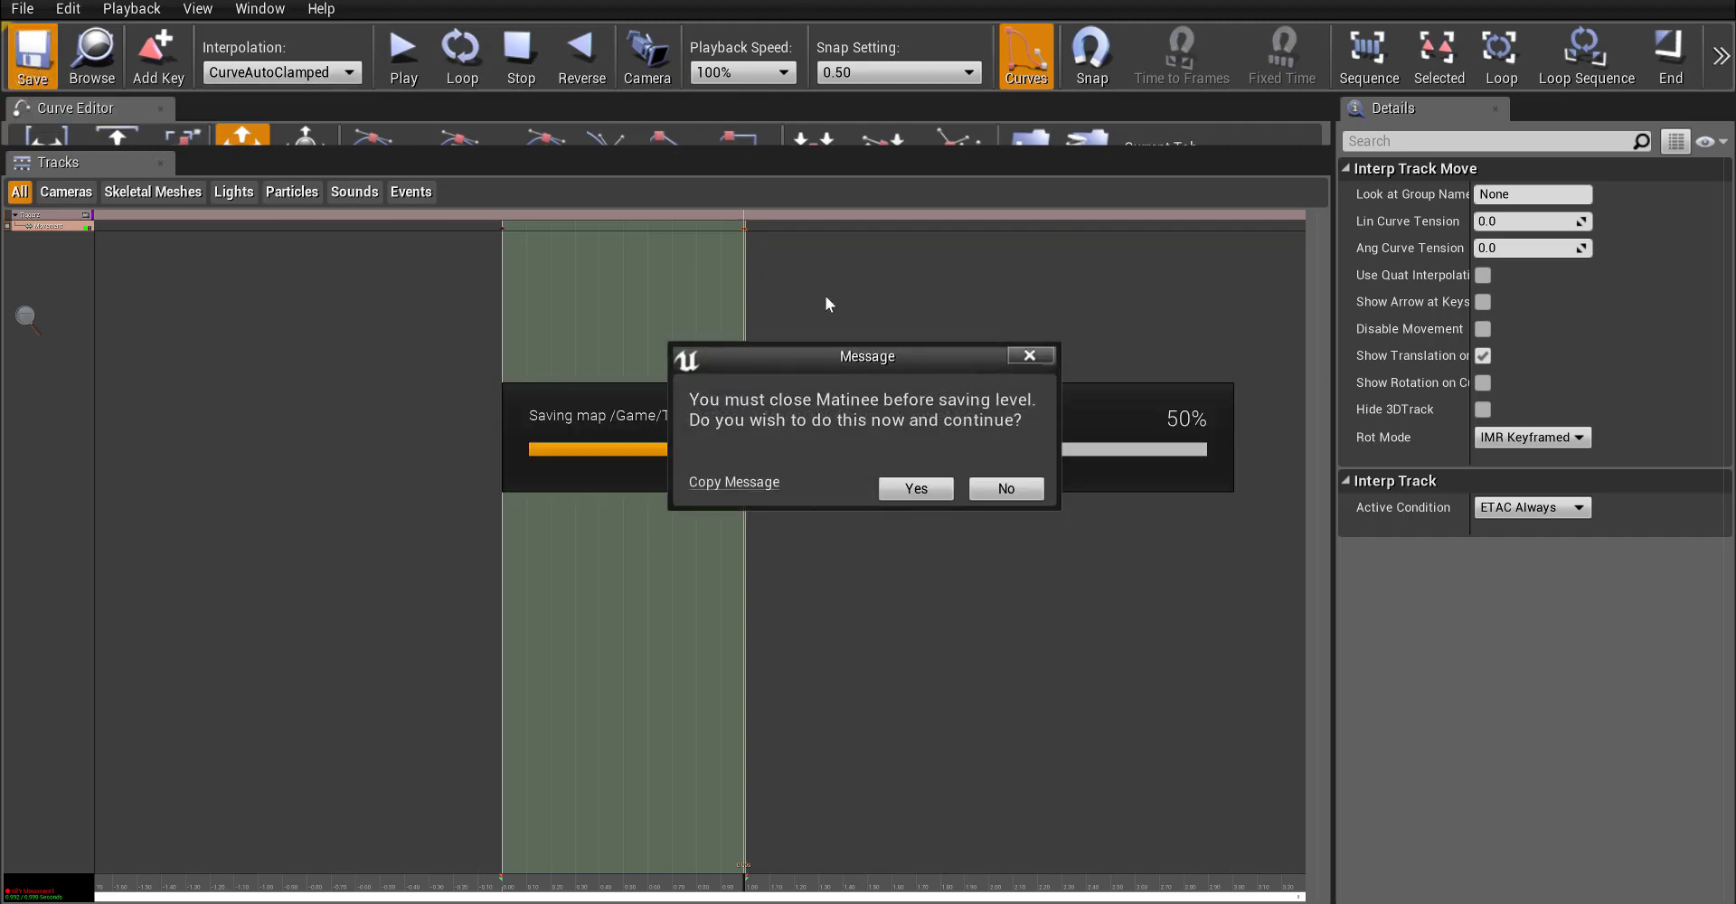
click(931, 489)
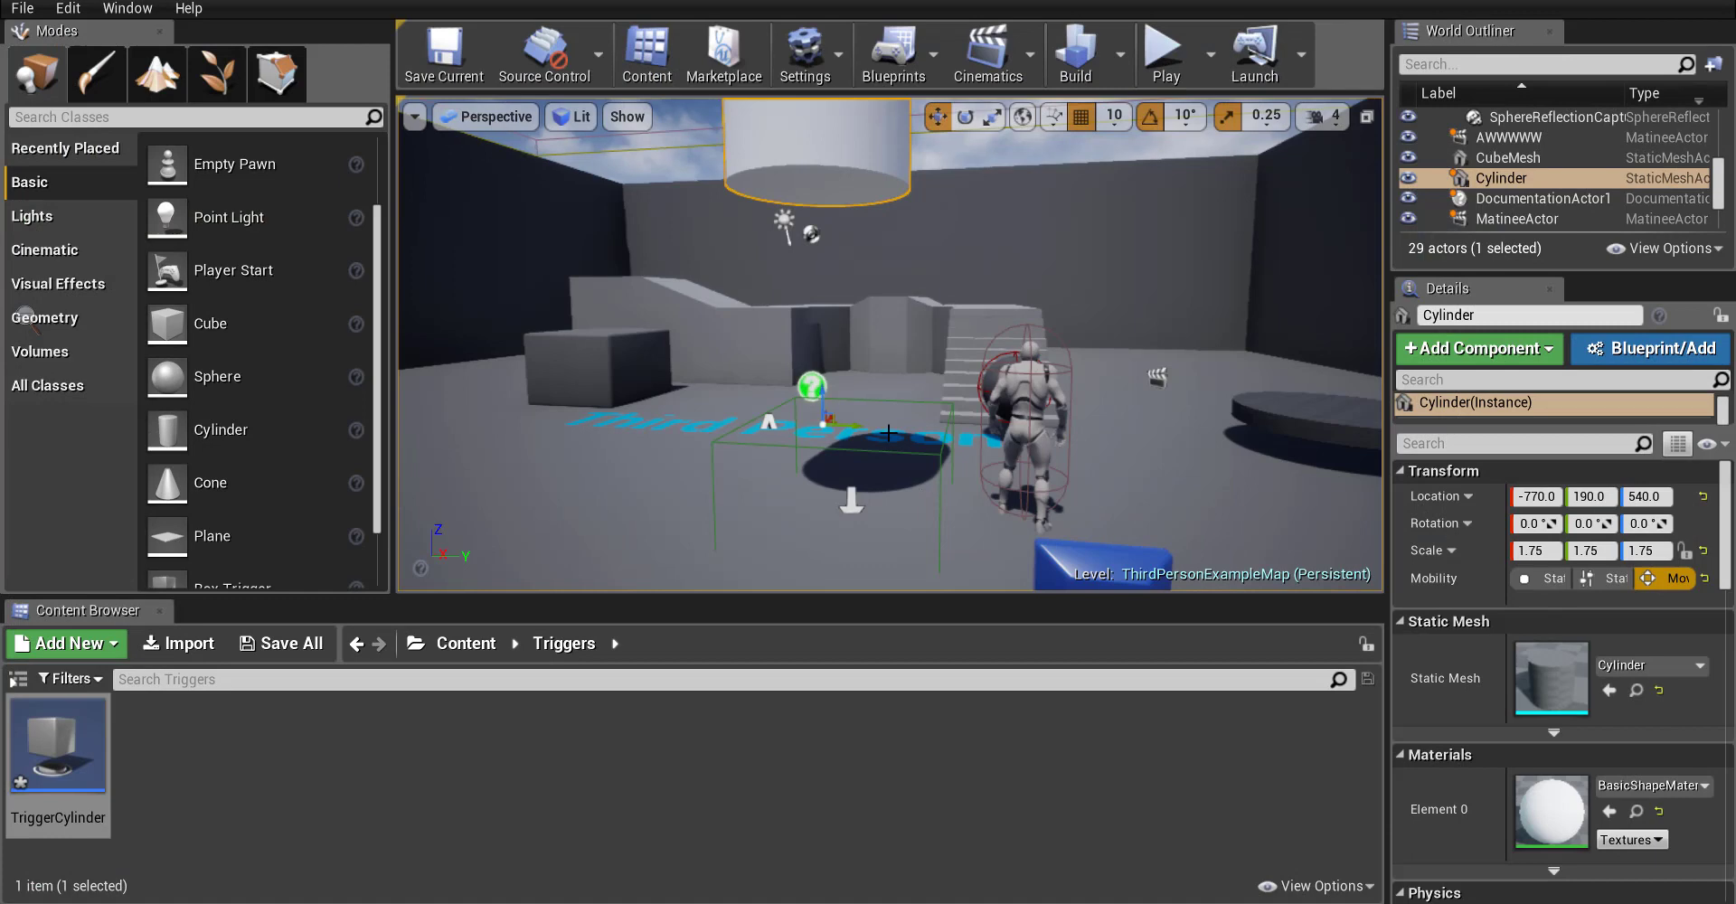
- Open the Level Blueprint of the current map for editing
right_drag(888, 433, 756, 397)
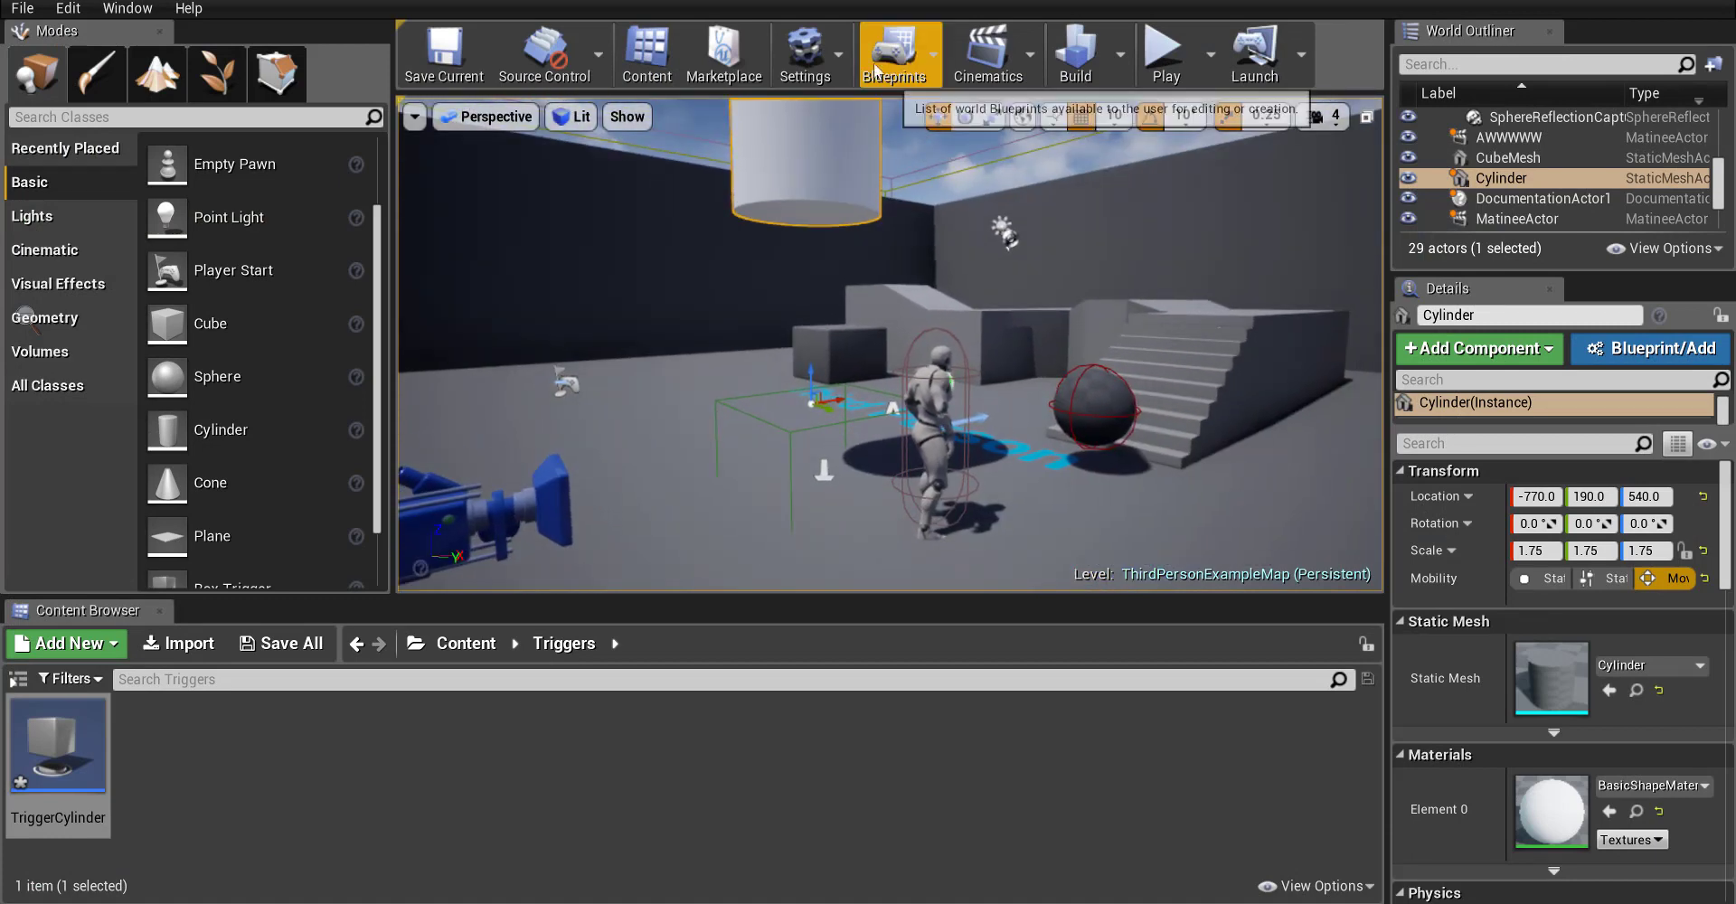
click(927, 40)
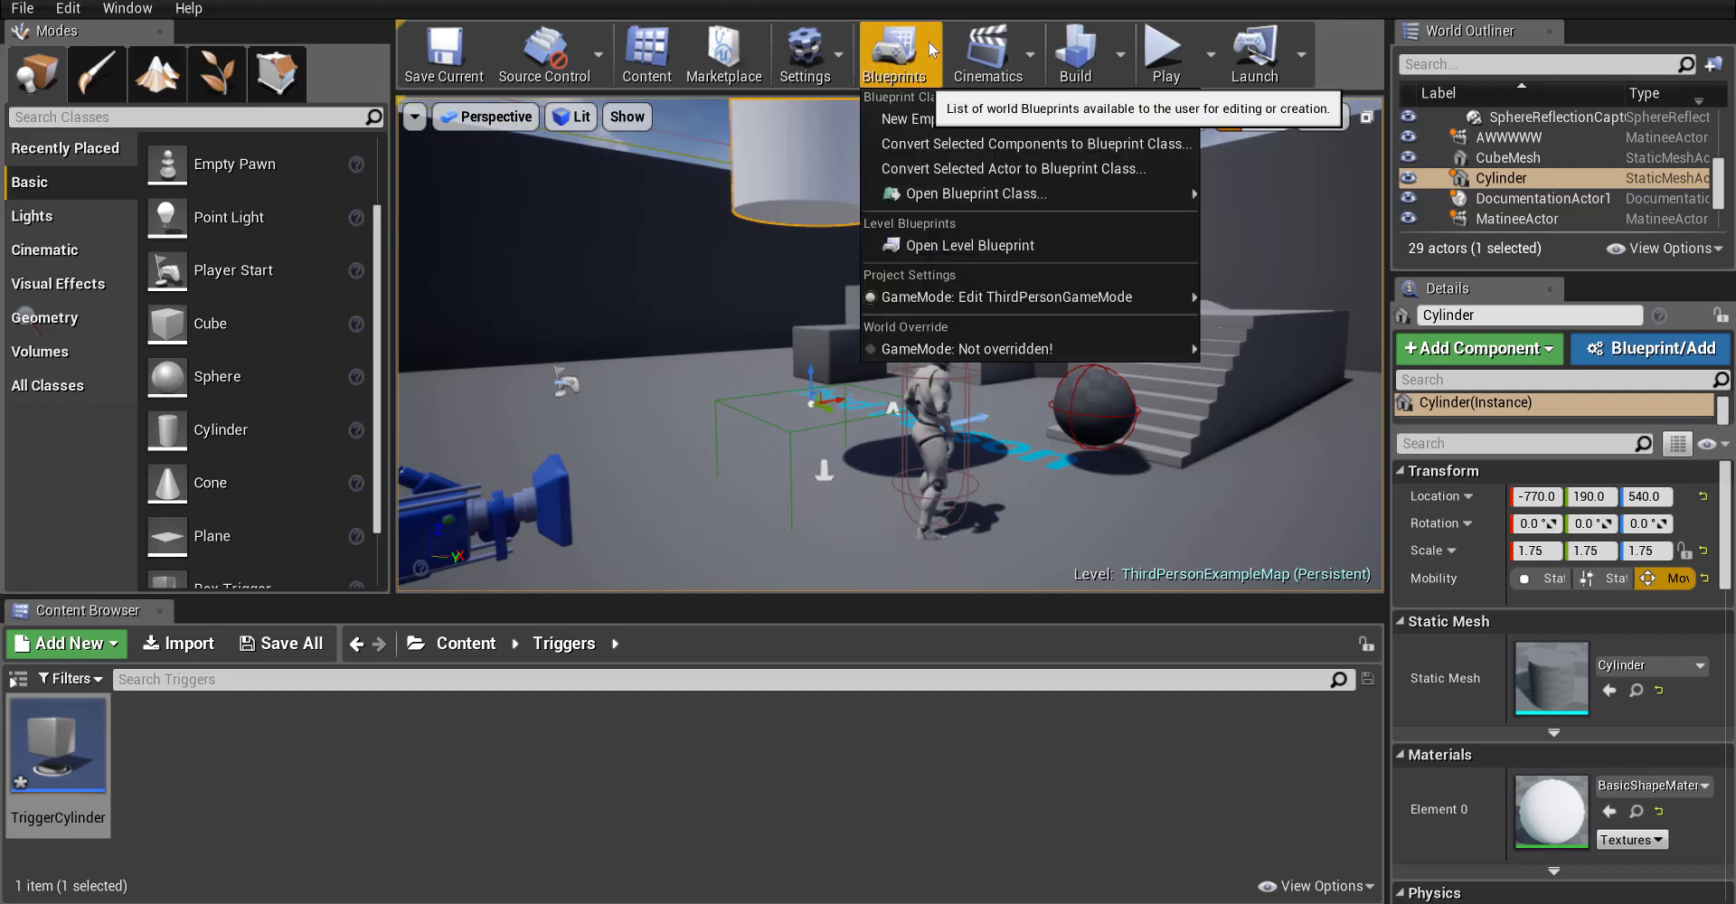
click(984, 244)
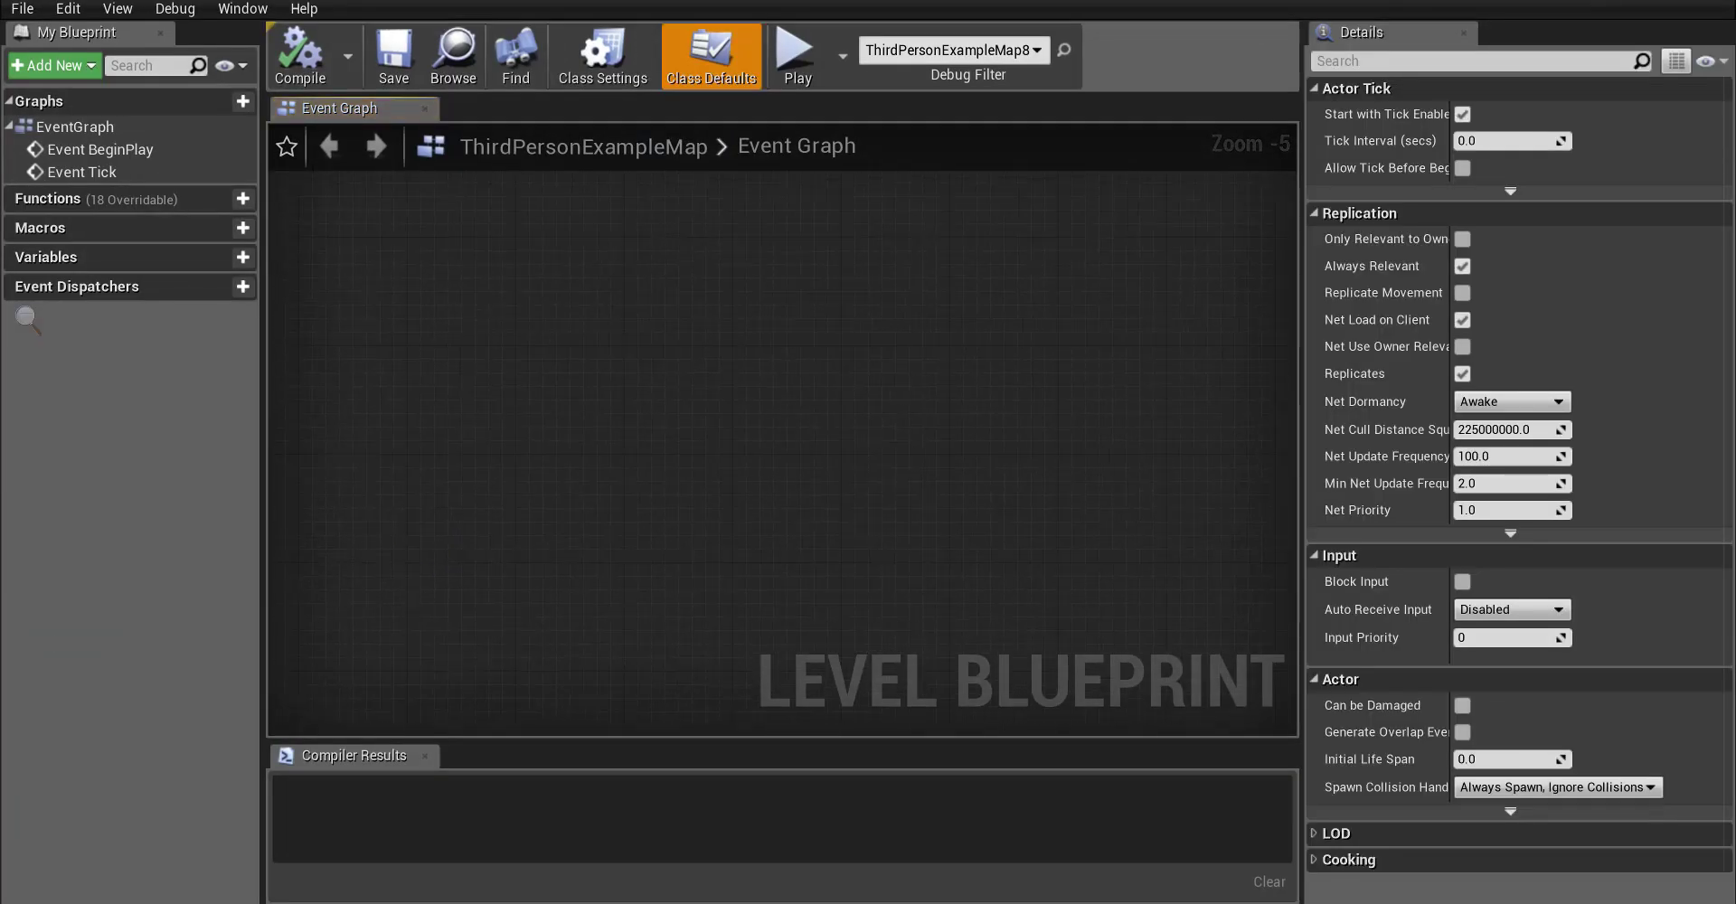
- Look over the existing nodes in the Level Blueprint's Event Graph and find an empty area beside them
right_click(530, 597)
scroll(467, 586, down, 7)
scroll(467, 586, up, 4)
scroll(467, 586, down, 1)
right_drag(465, 579, 811, 121)
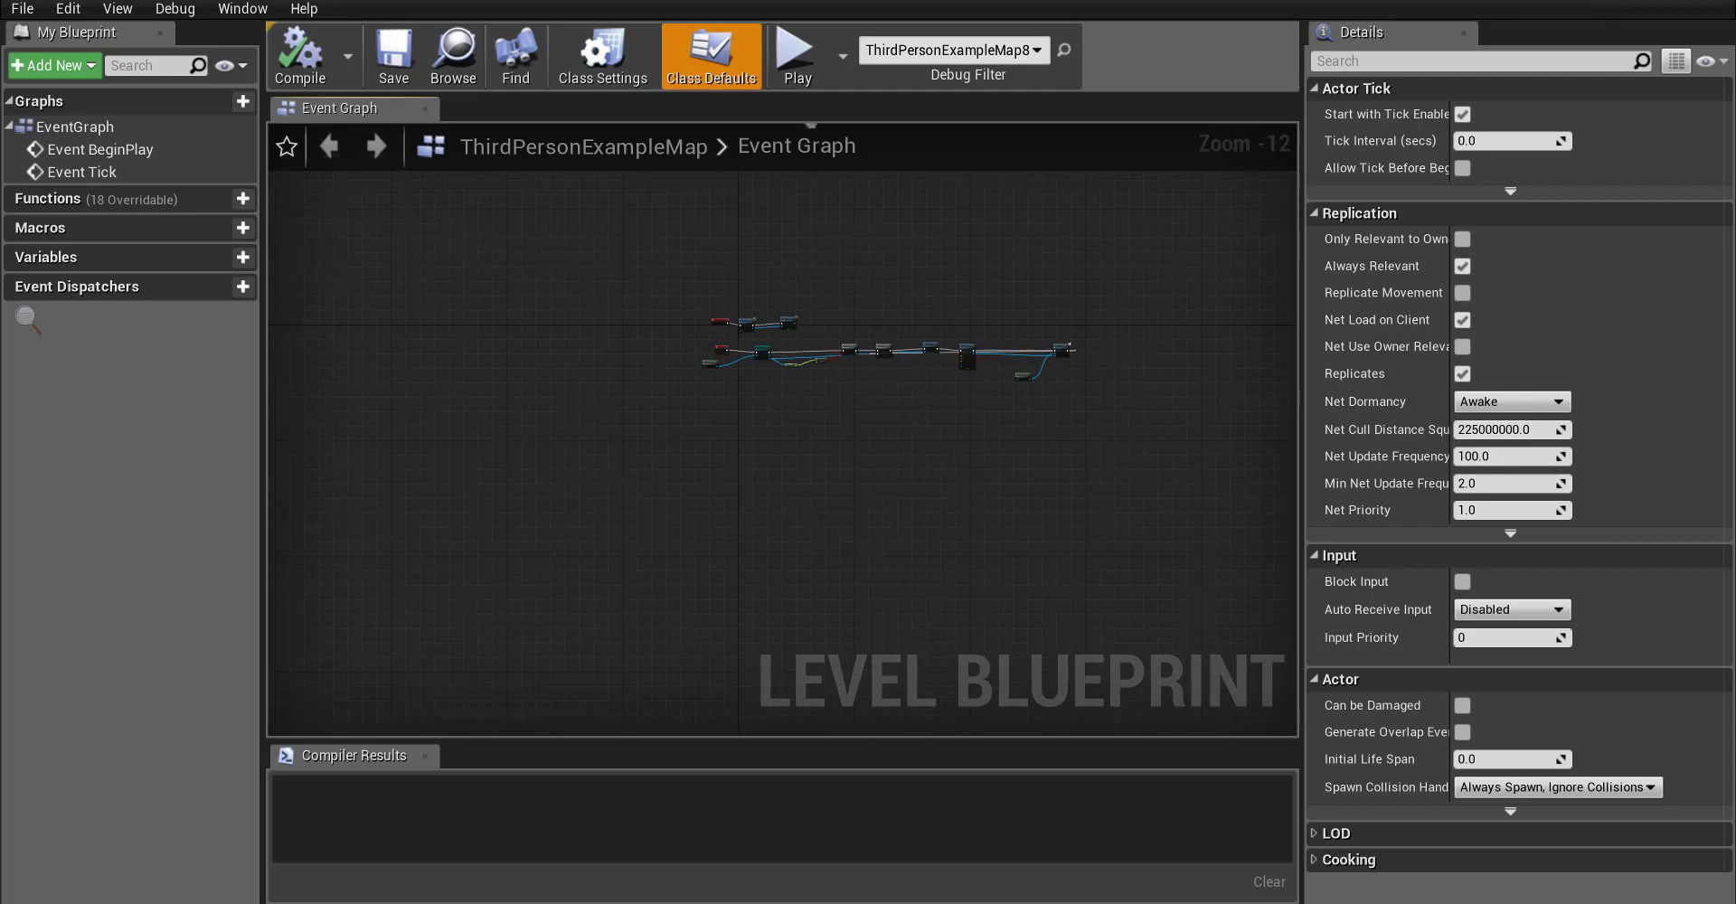
scroll(730, 318, up, 12)
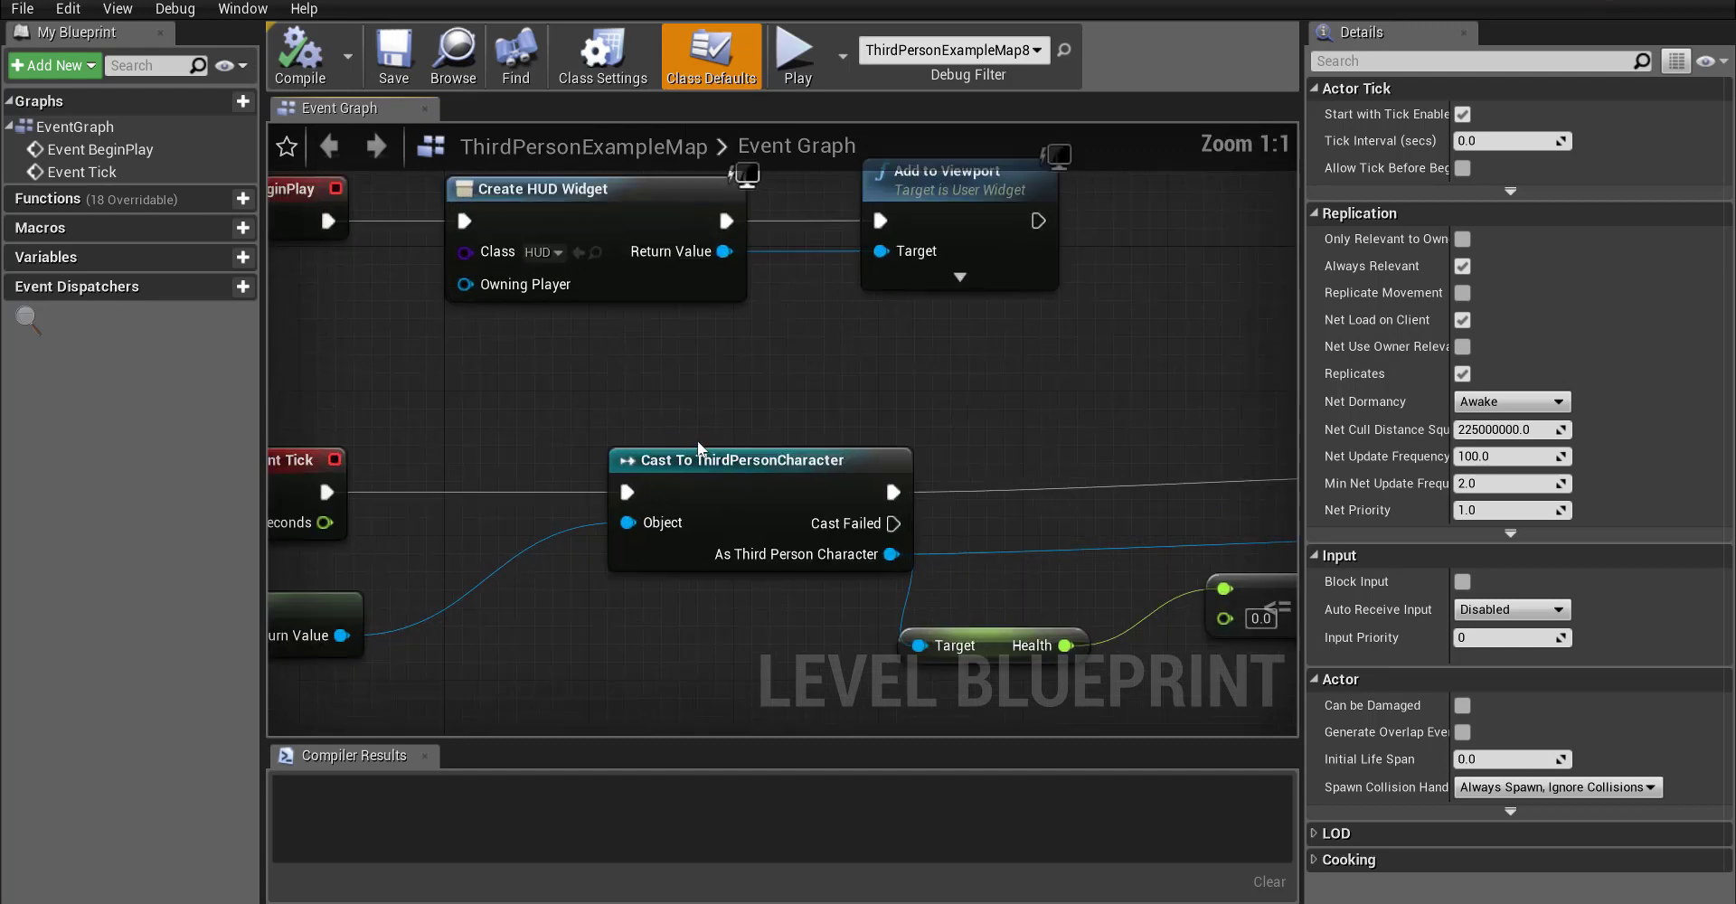
scroll(697, 442, down, 2)
right_drag(582, 493, 618, 422)
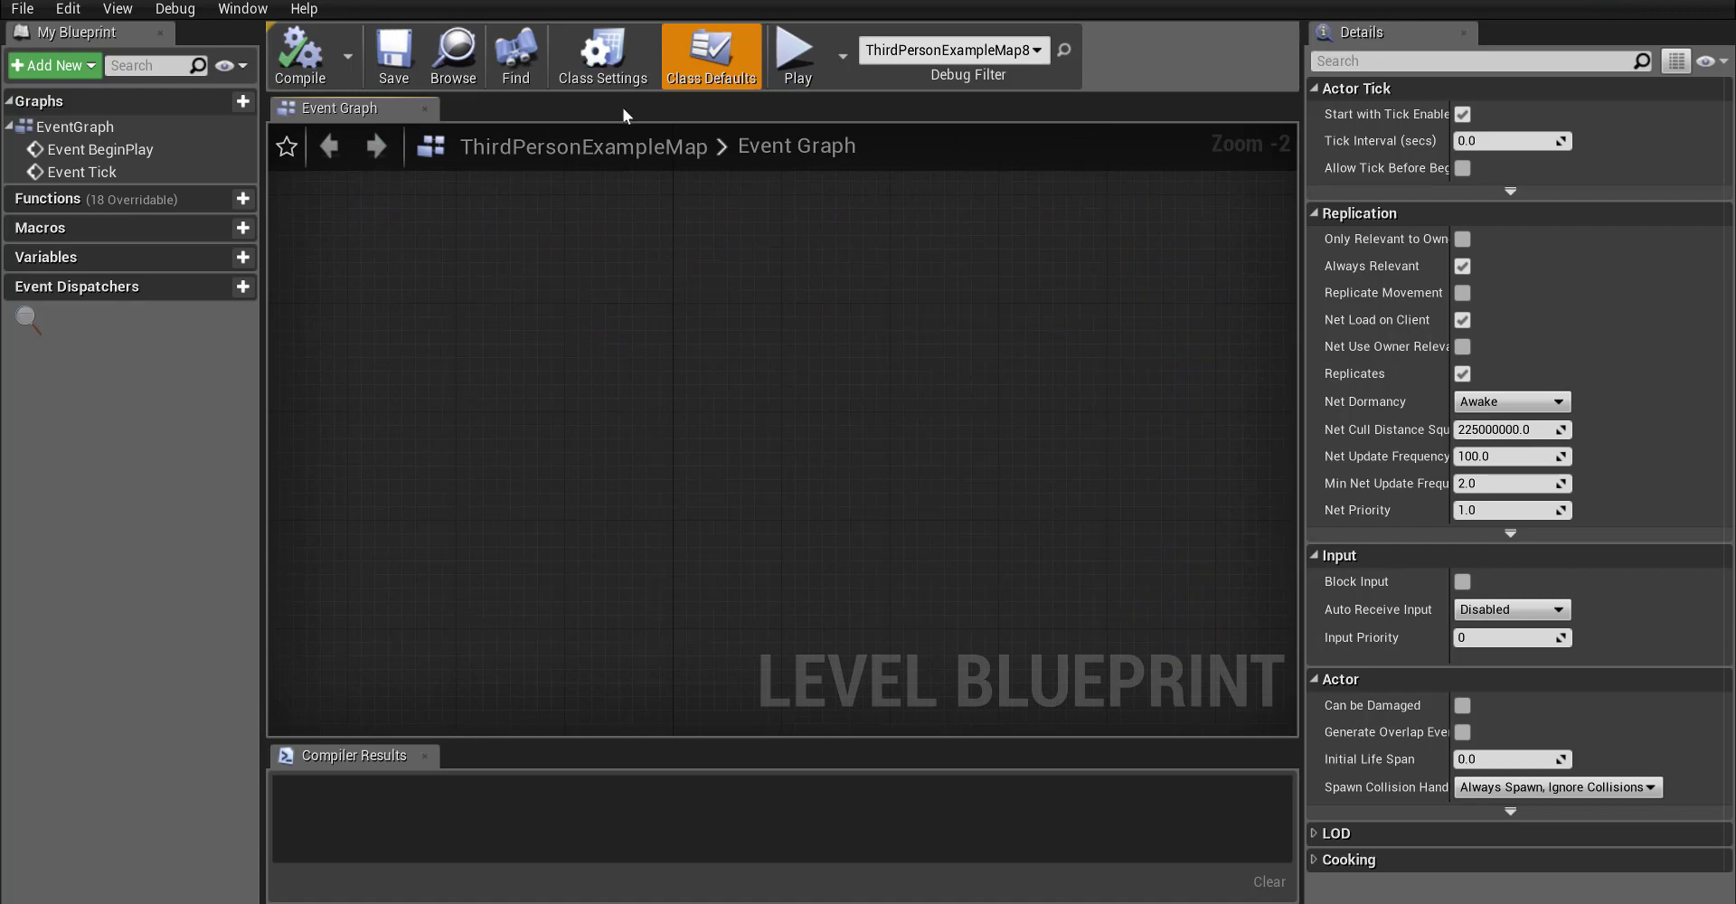
- Select the raised cylinder in the level and add an OnActorBeginOverlap event for it to the Event Graph
drag(443, 1, 434, 479)
click(710, 244)
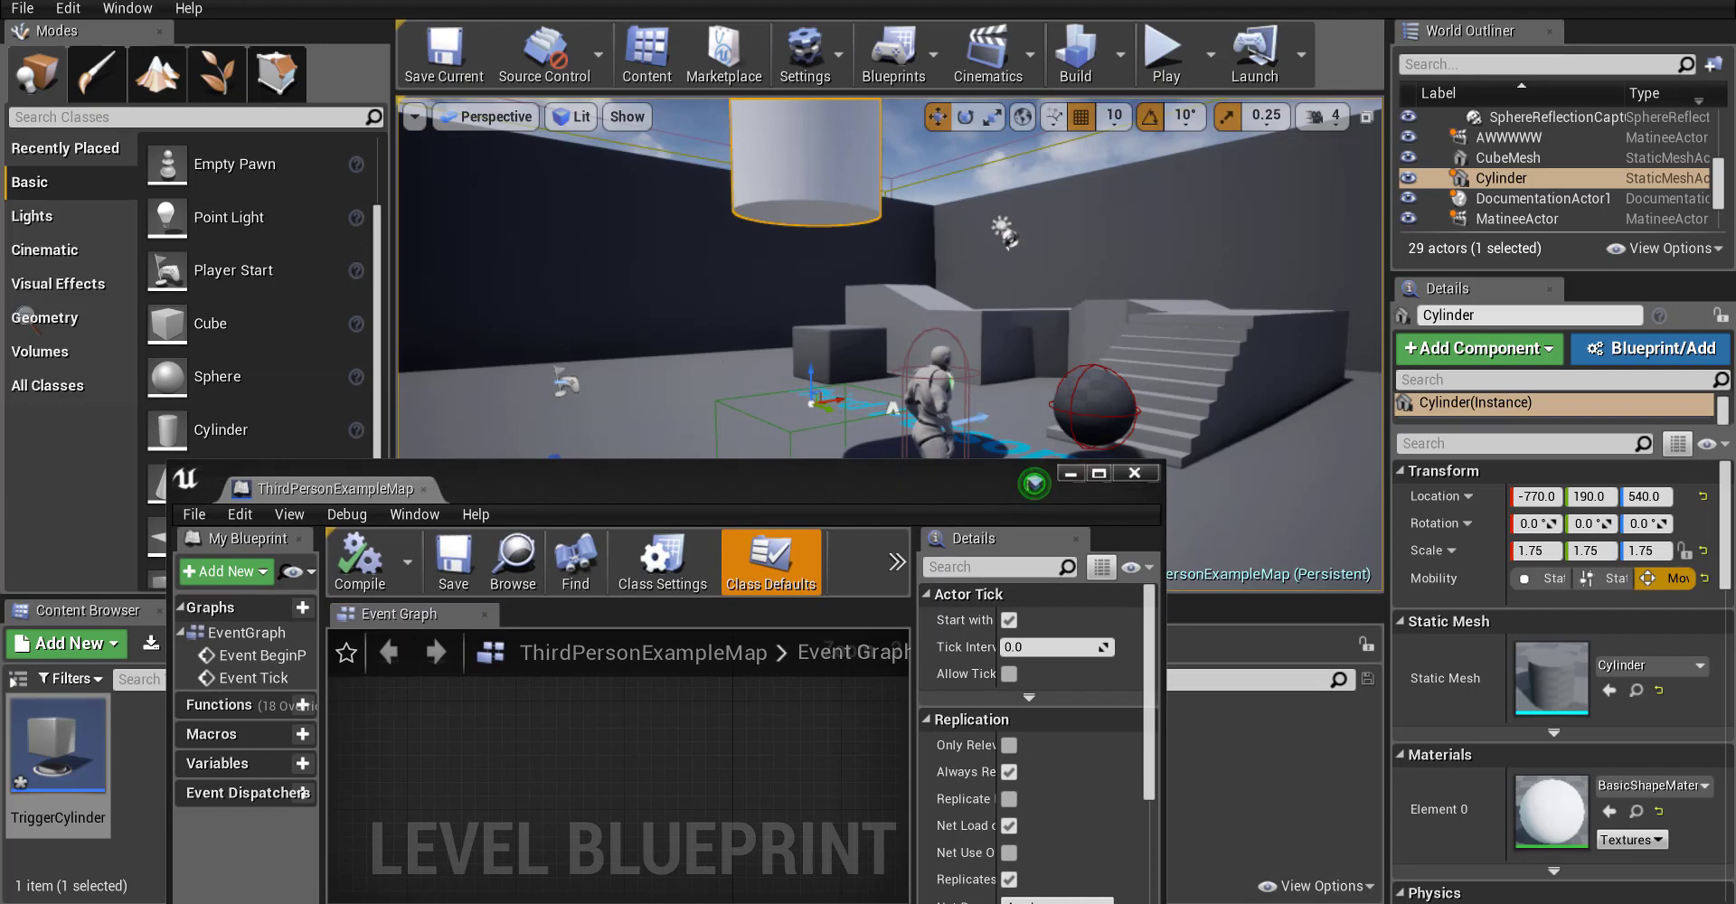
click(807, 182)
drag(788, 477, 778, 3)
right_click(475, 264)
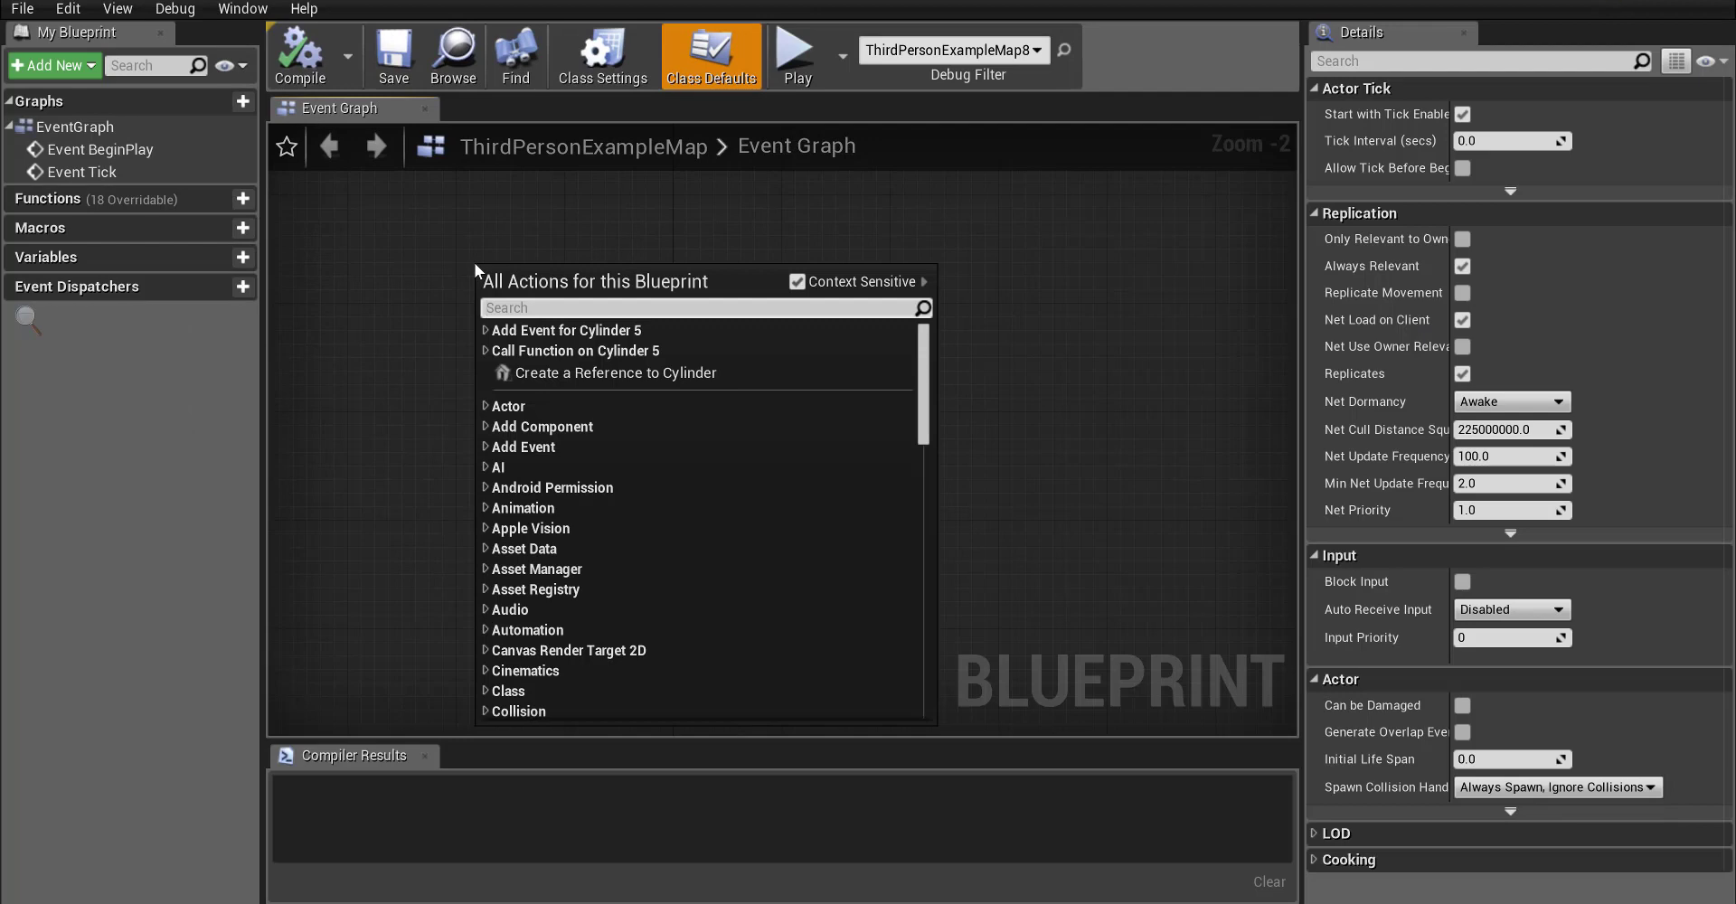
text(ona)
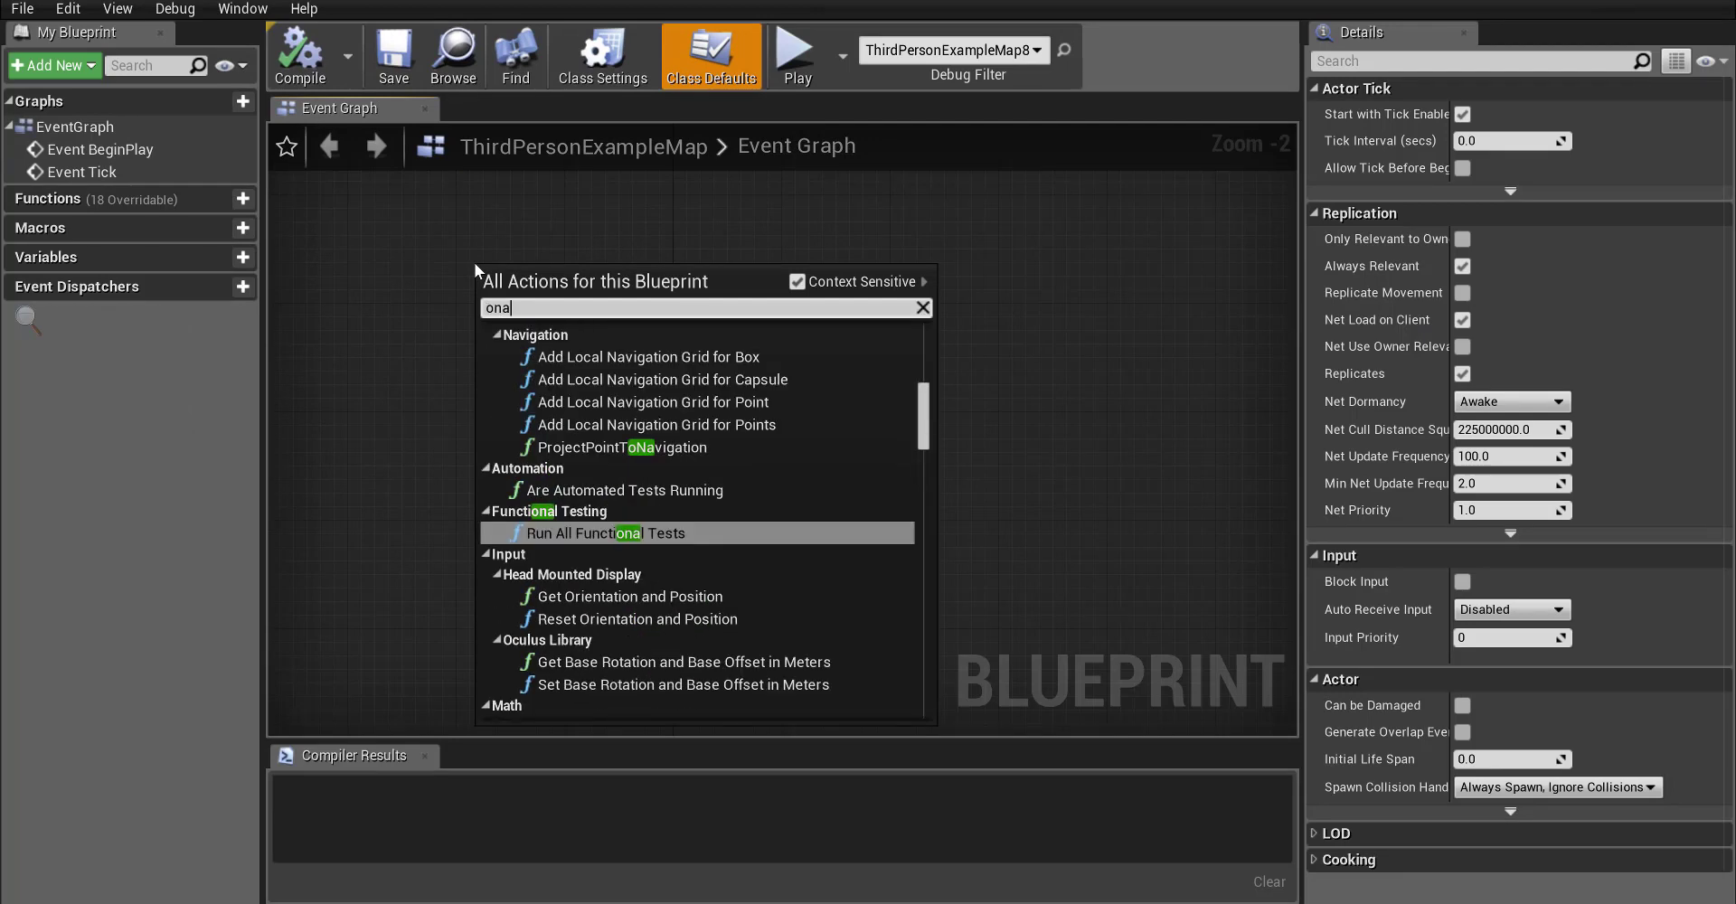
text(ctorb)
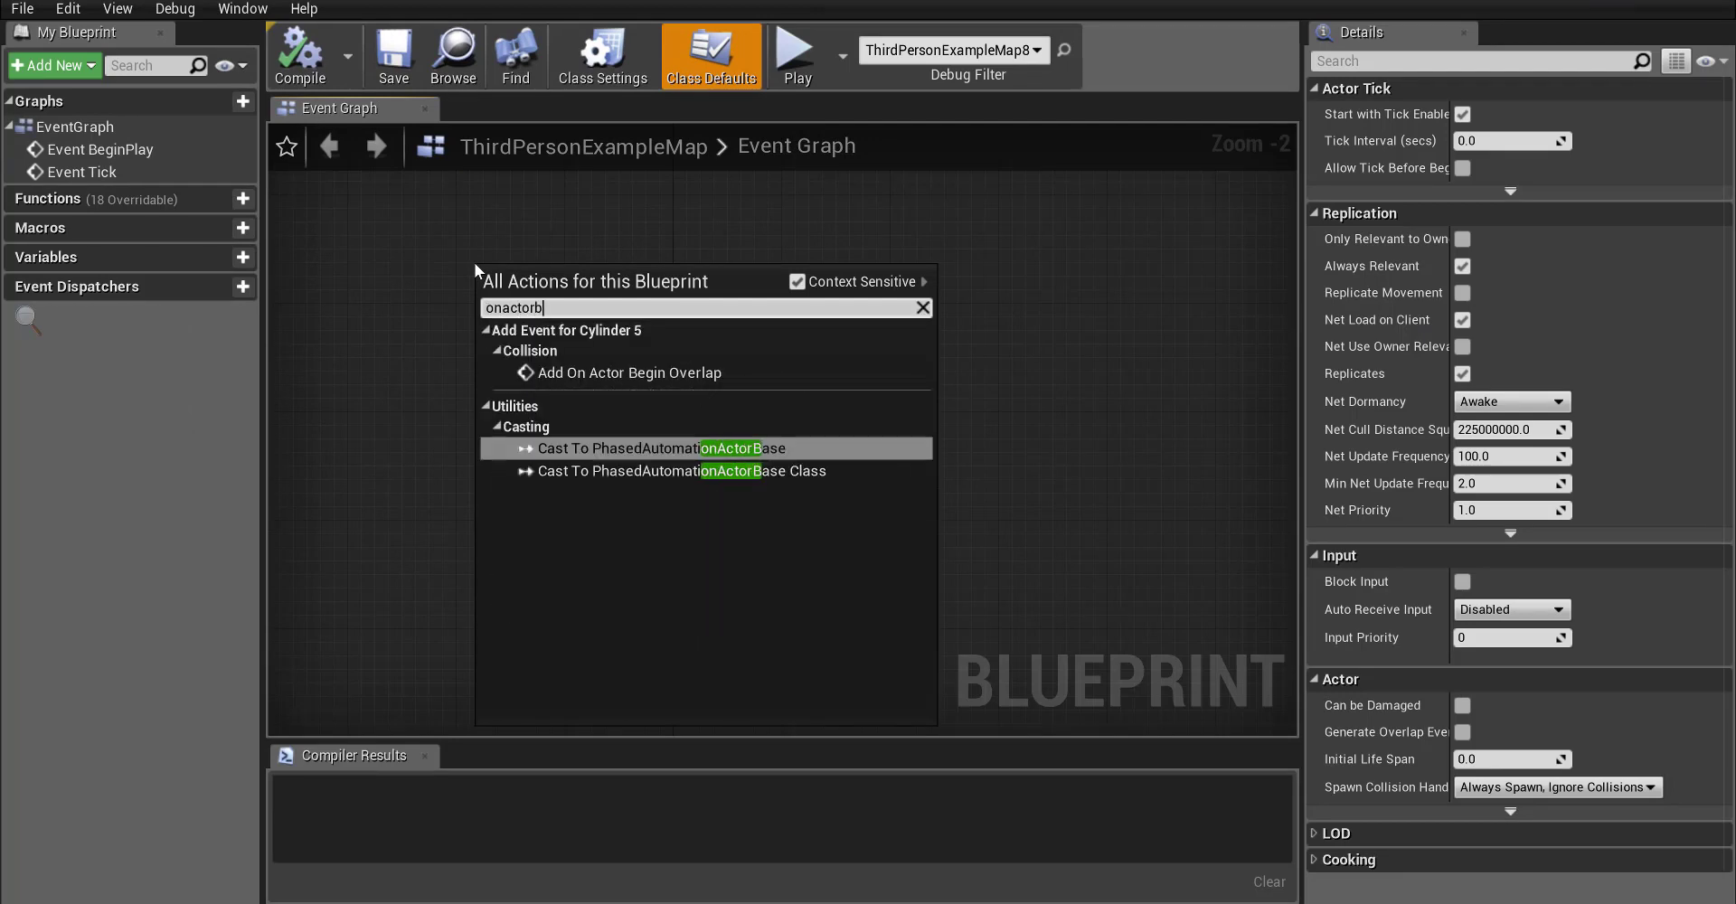
text(egin)
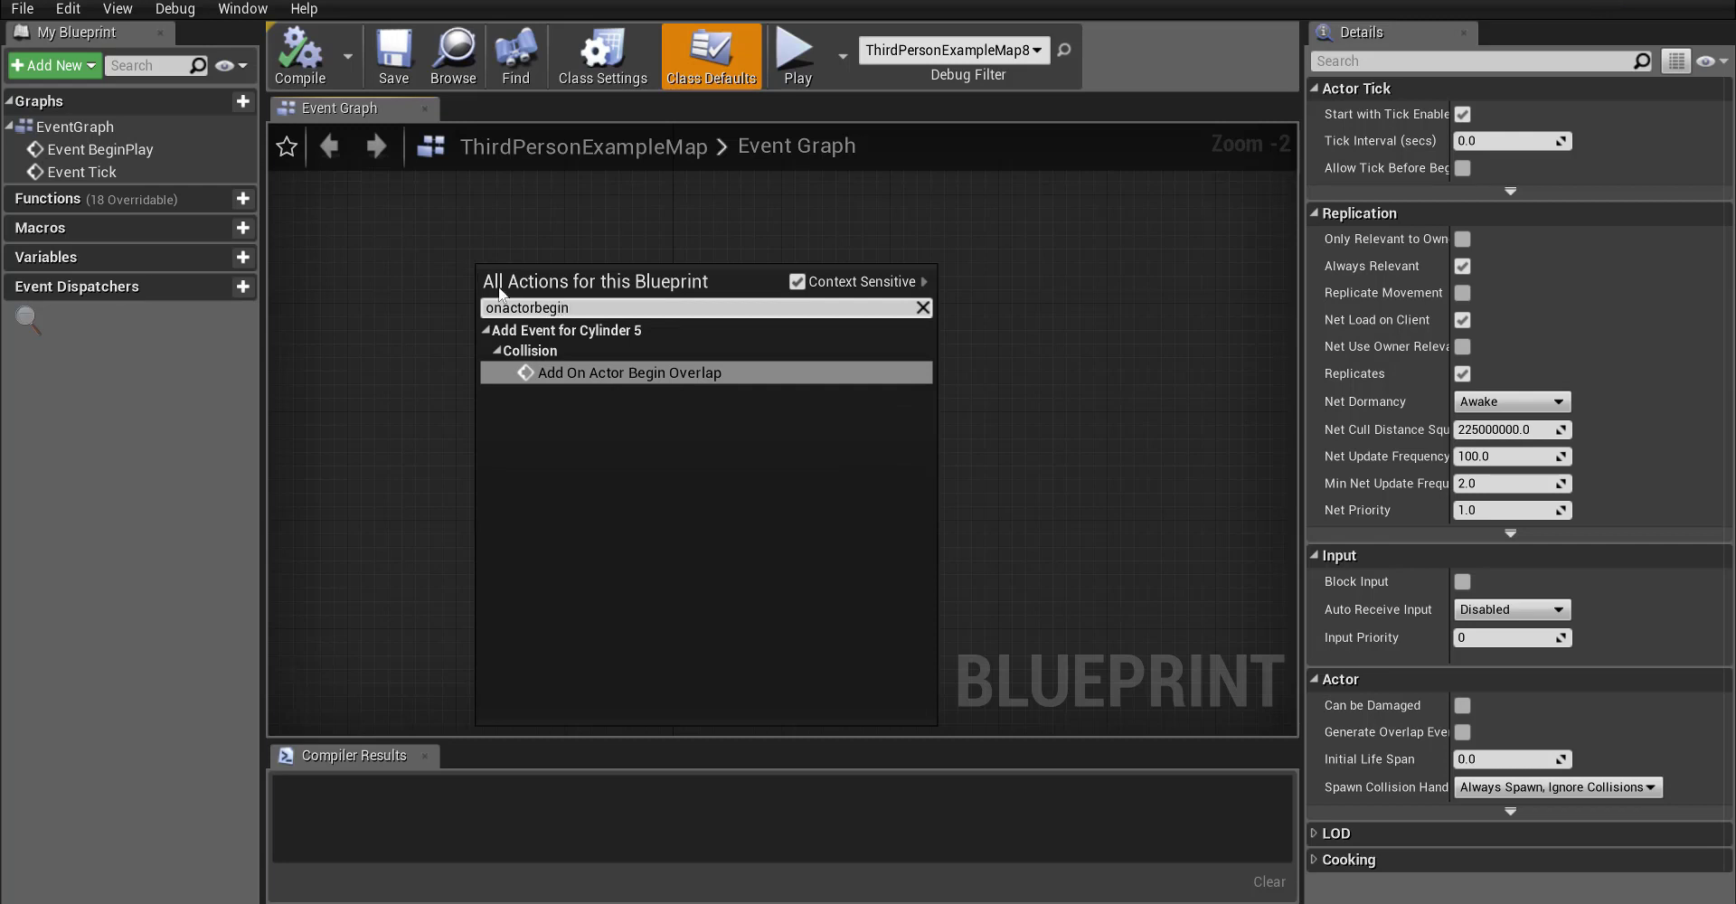
click(622, 377)
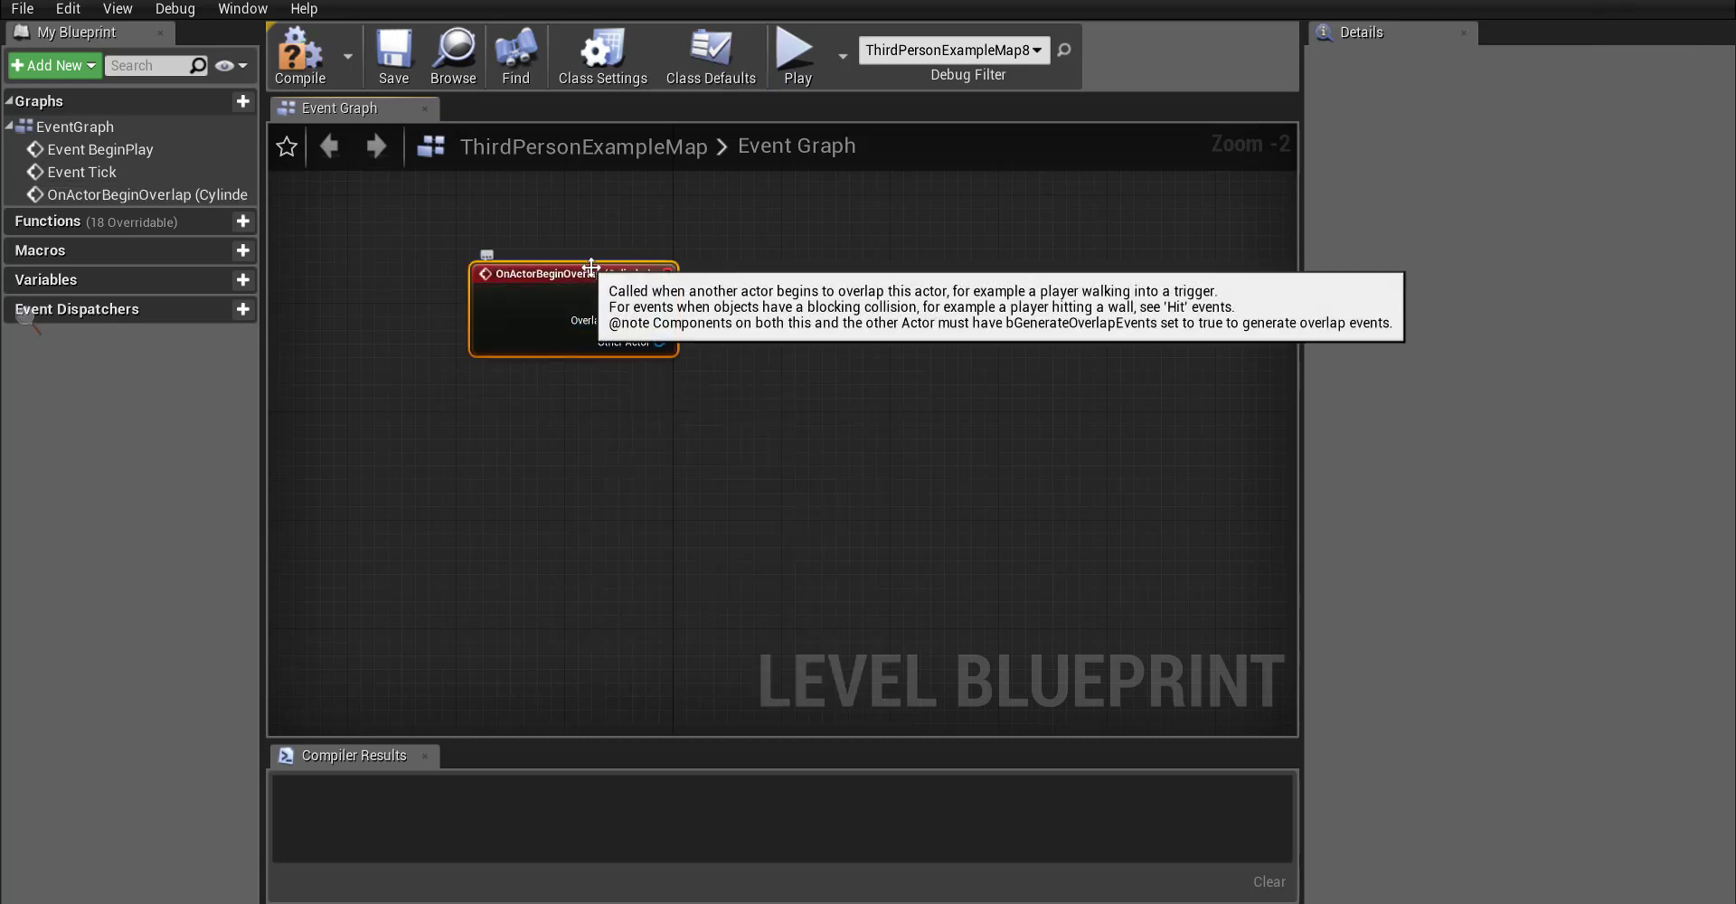
- Add an OnActorEndOverlap event for the cylinder to the Event Graph and place it below the OnActorBeginOverlap event
drag(586, 265, 586, 251)
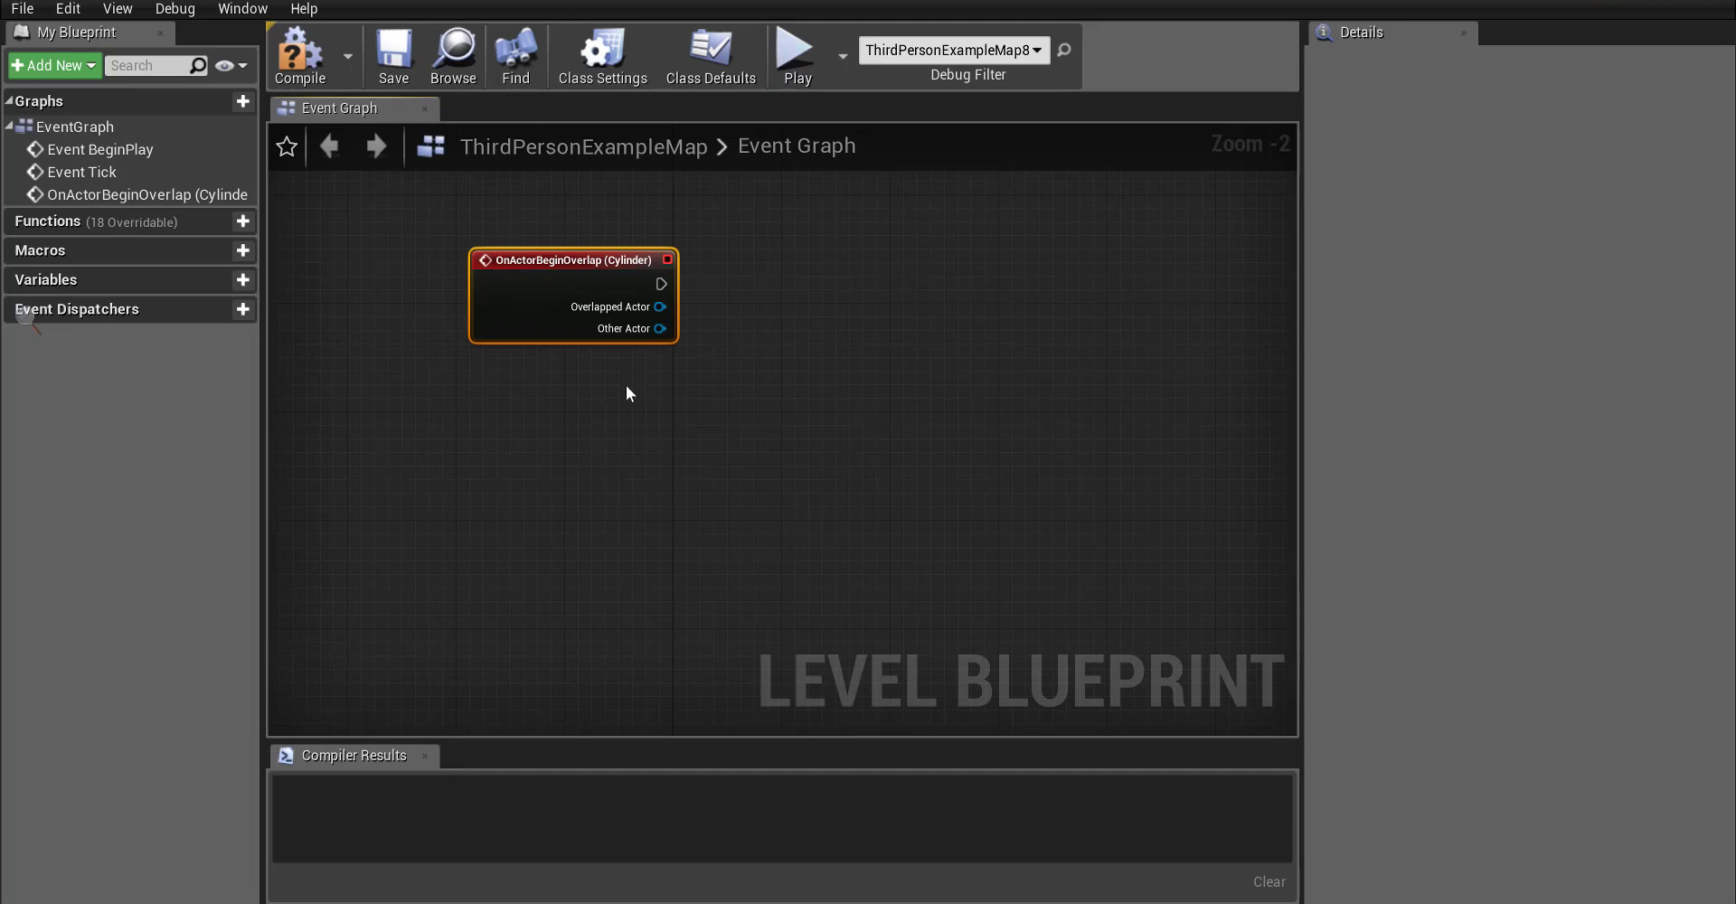
right_click(477, 472)
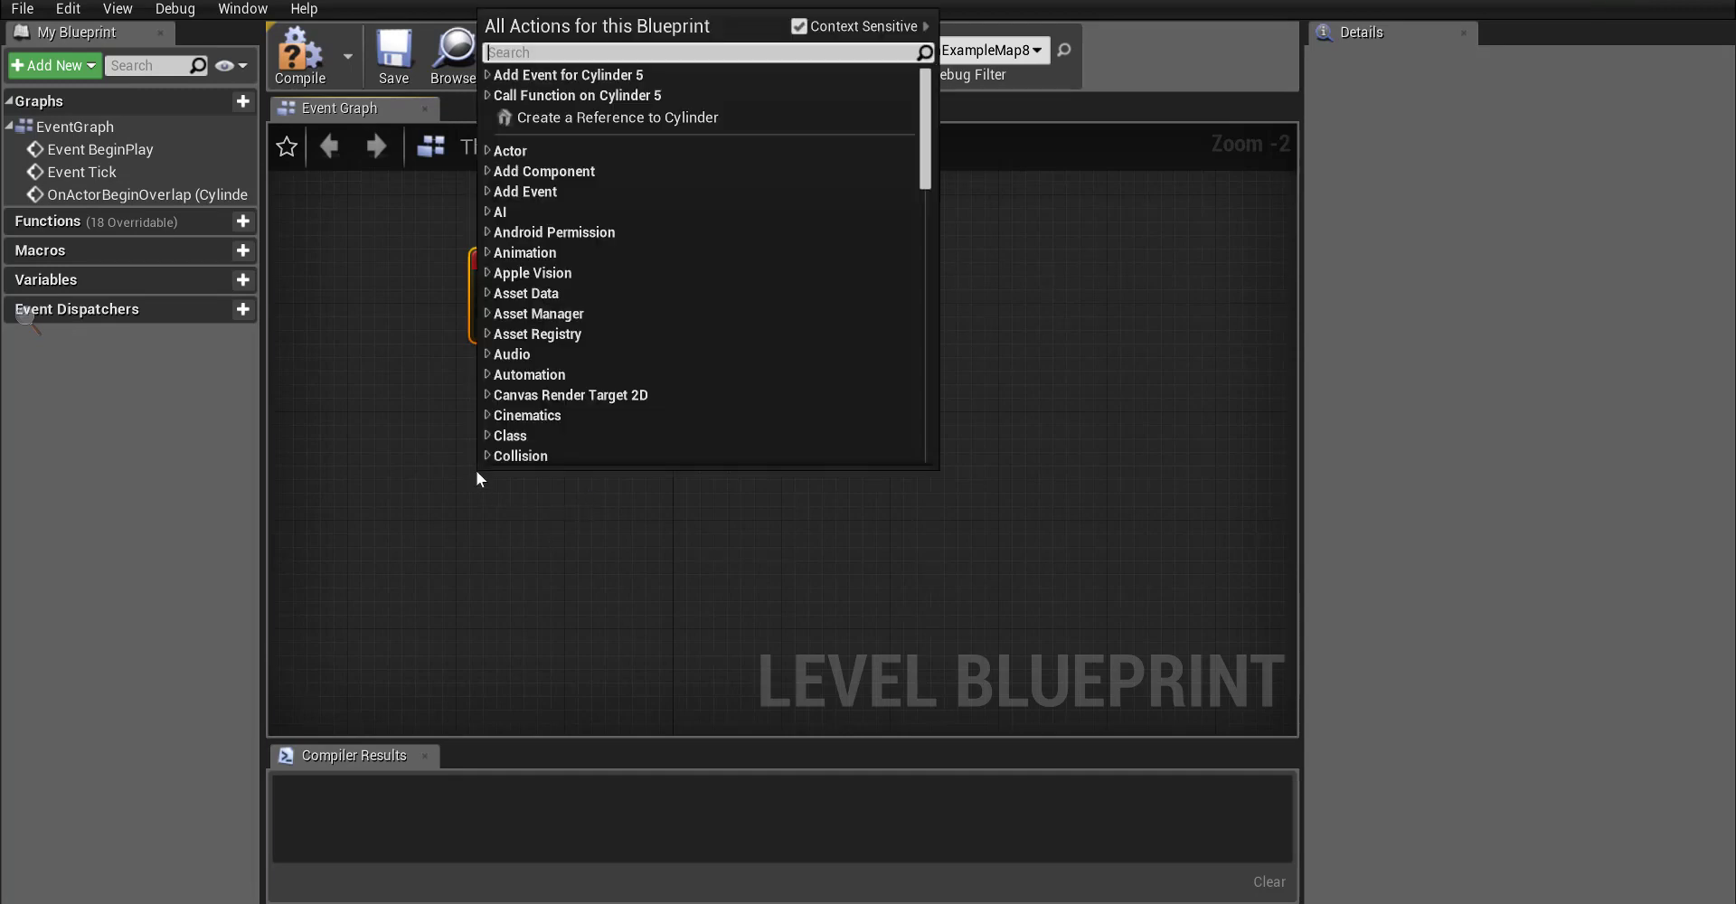
text(on ac)
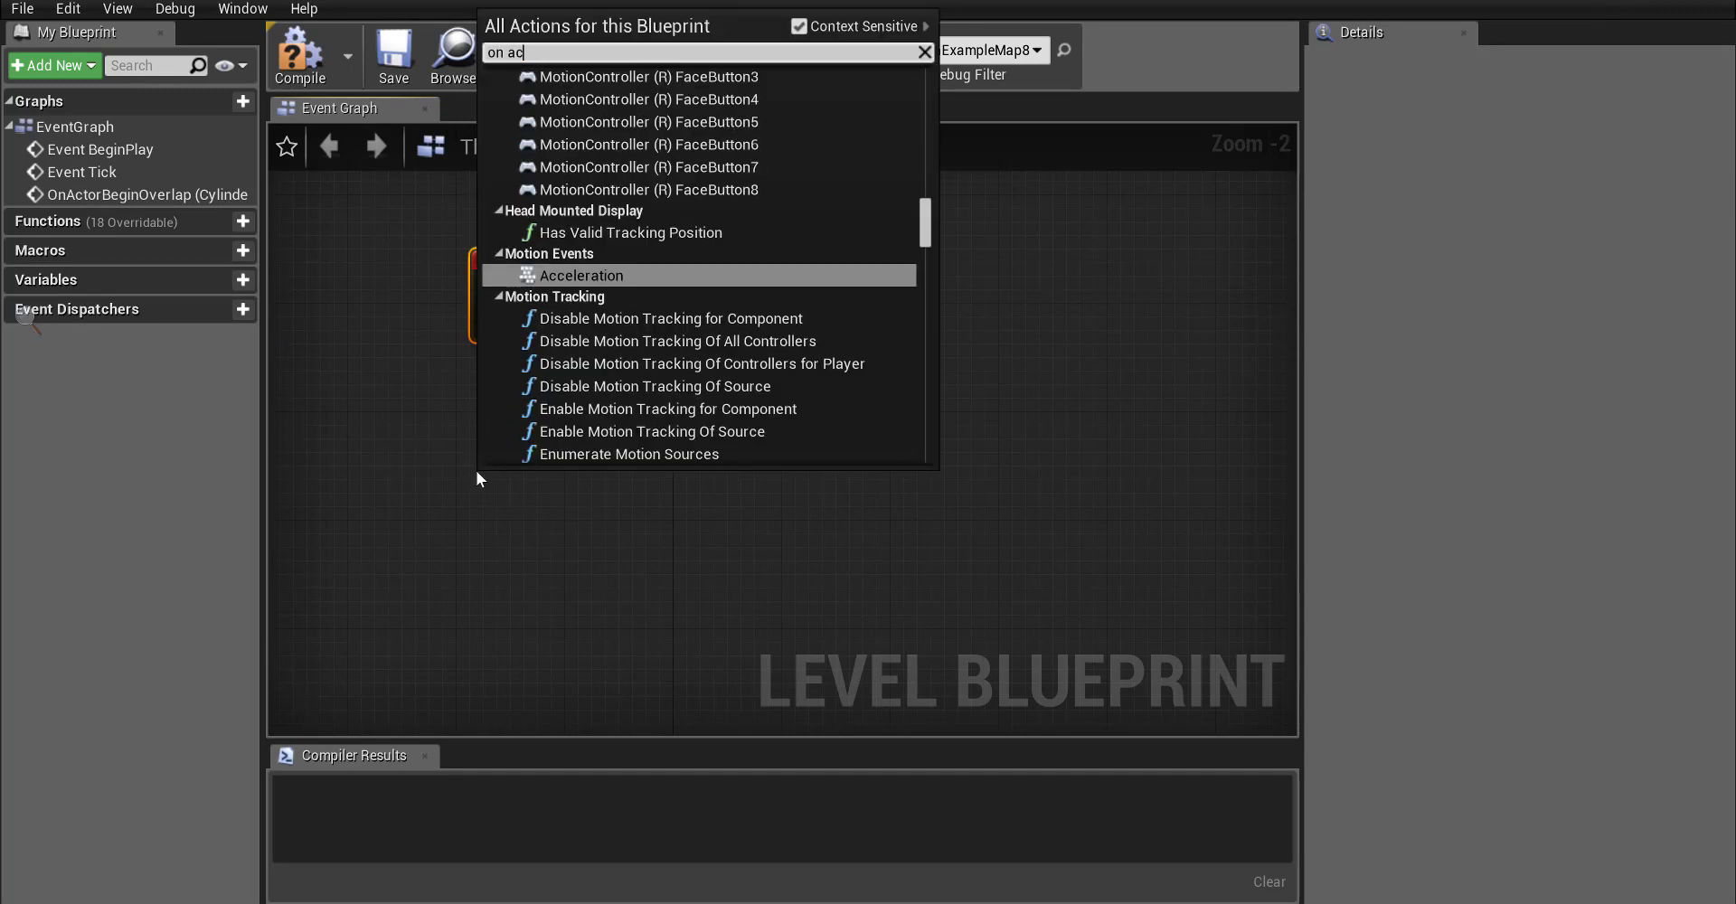
text(tor end)
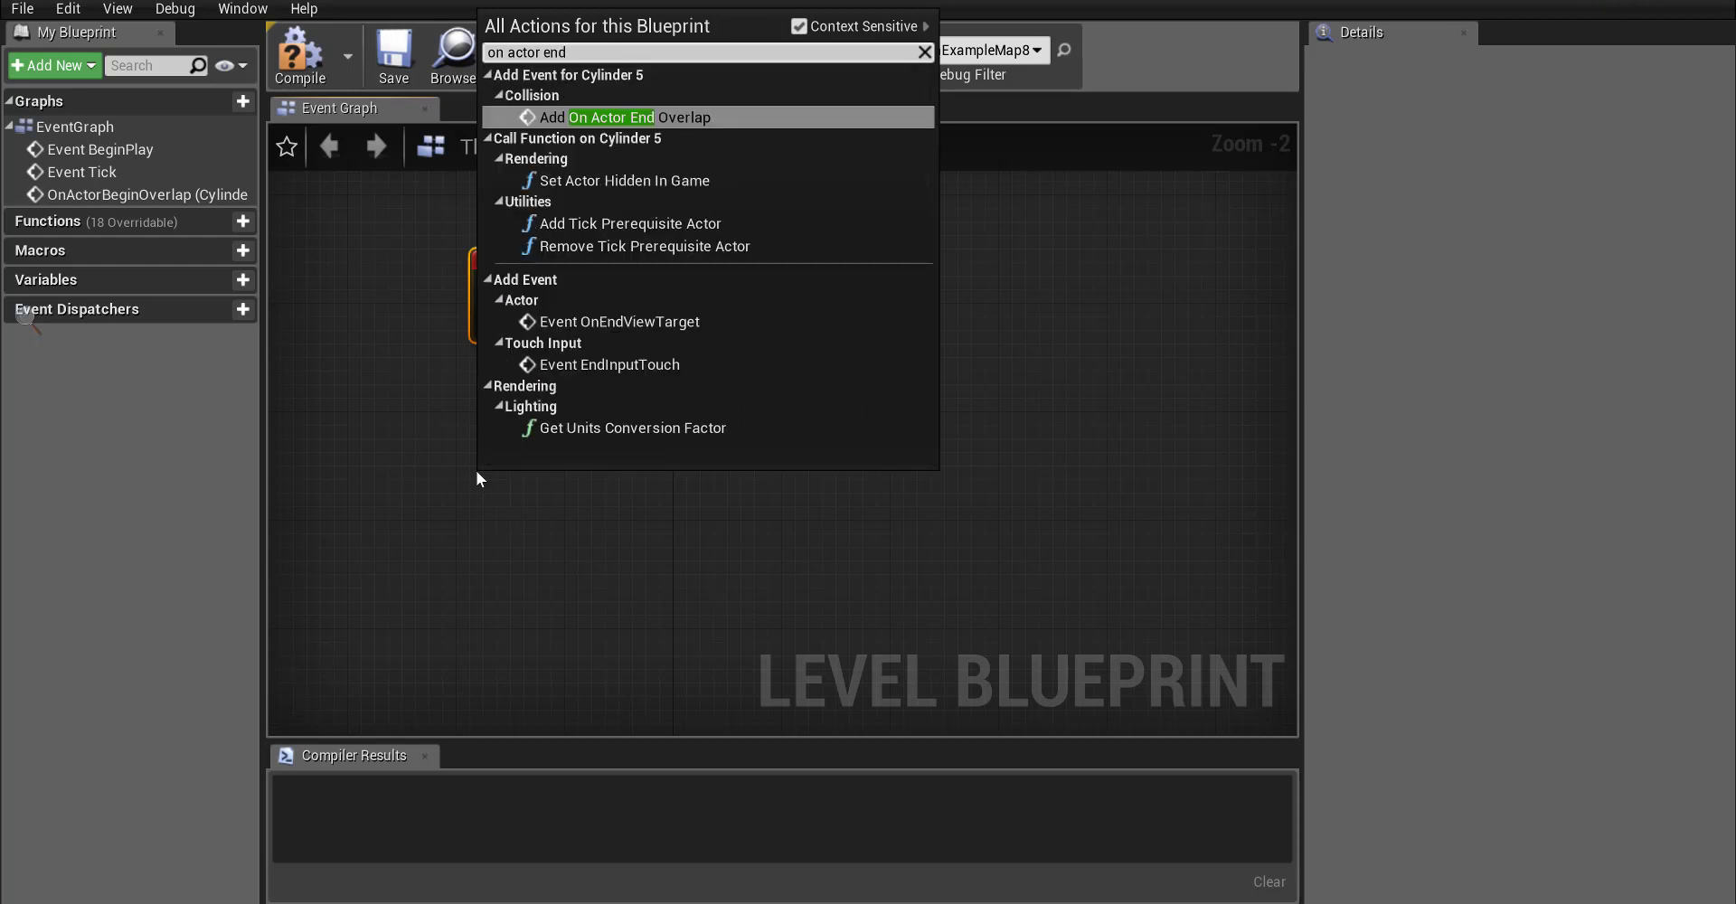
click(647, 120)
drag(622, 477, 610, 427)
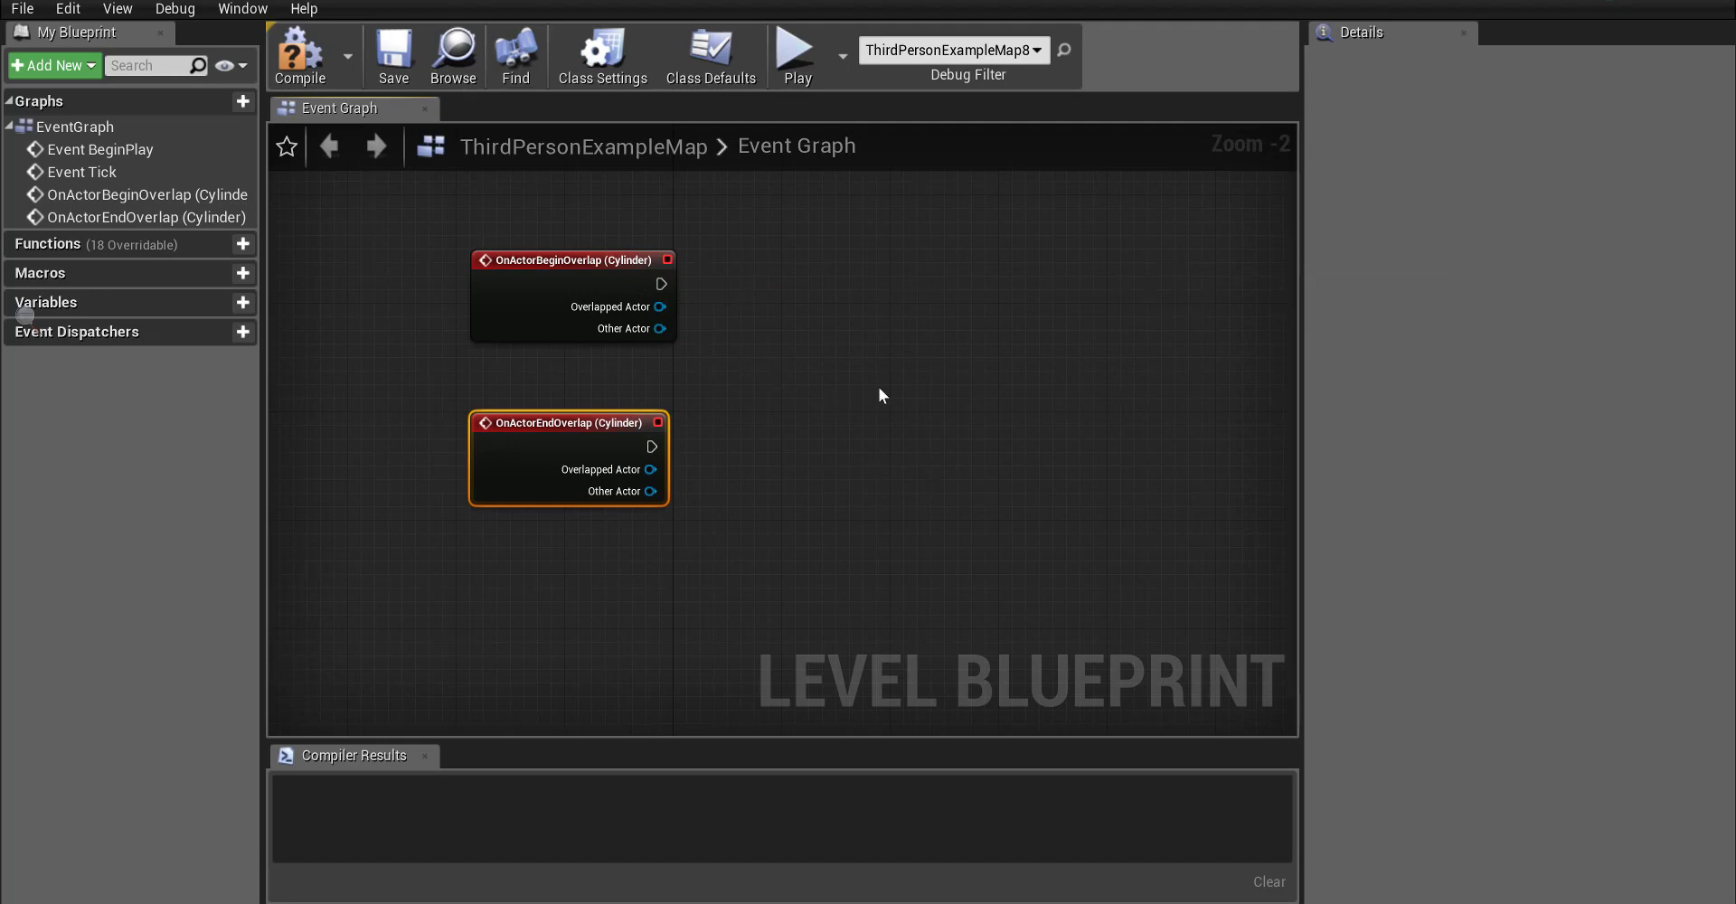
- Add an Equal (Object) node from the begin-overlap event's Other Actor output and move the OnActorEndOverlap event further down
right_drag(881, 395, 719, 371)
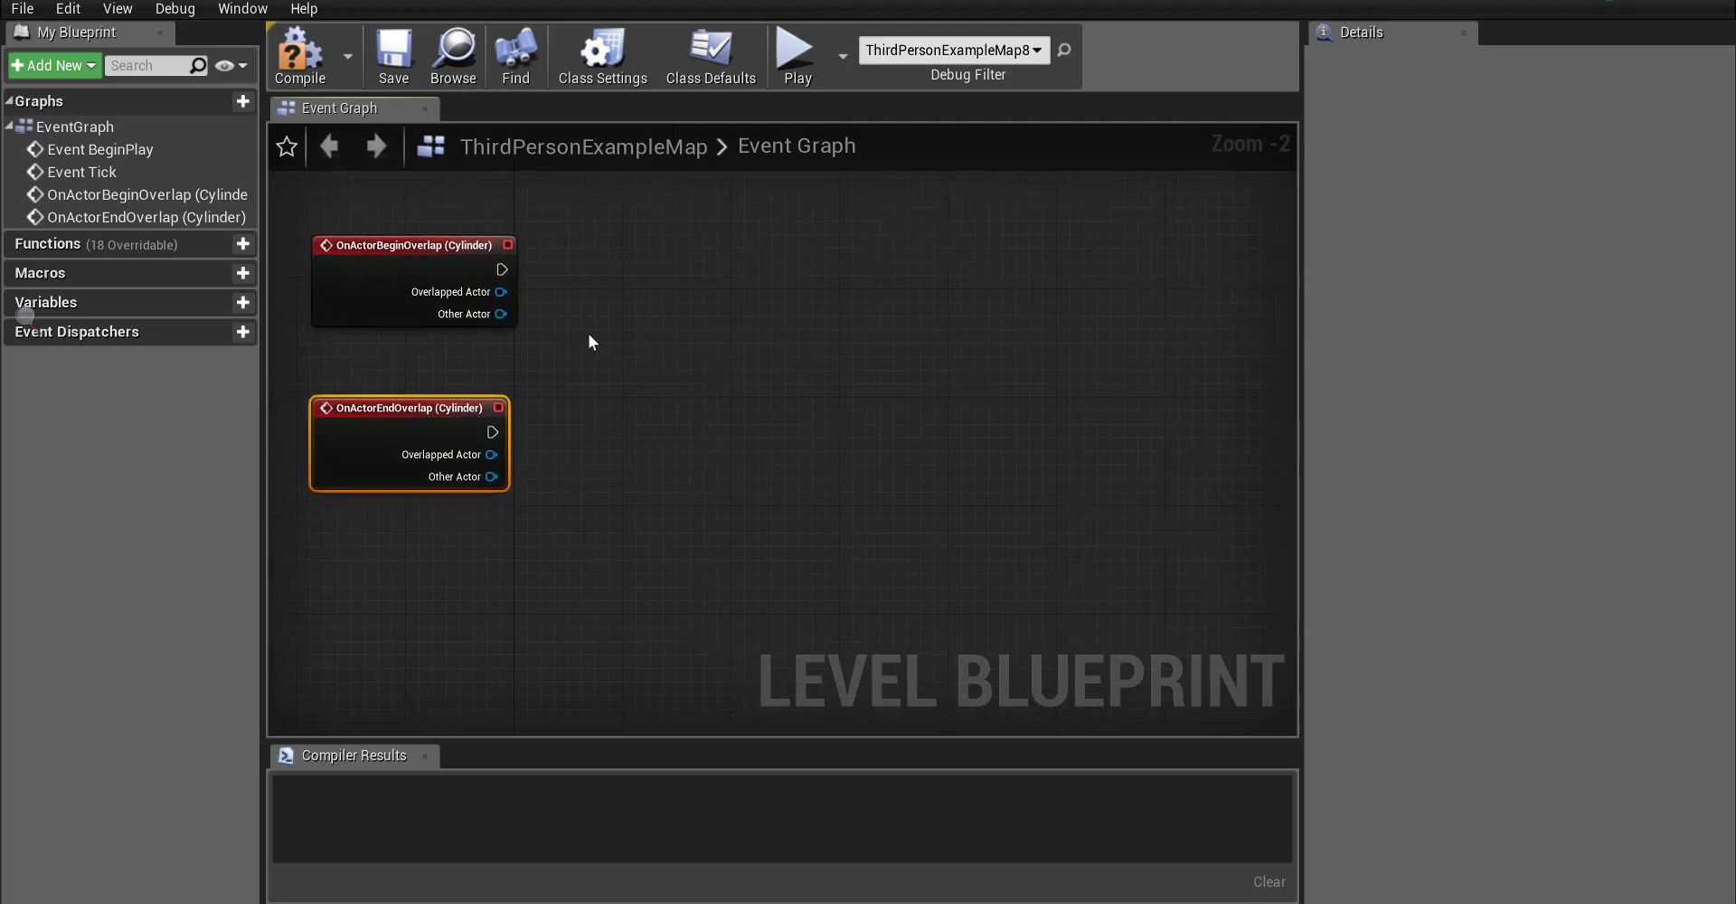
drag(503, 314, 654, 349)
click(534, 355)
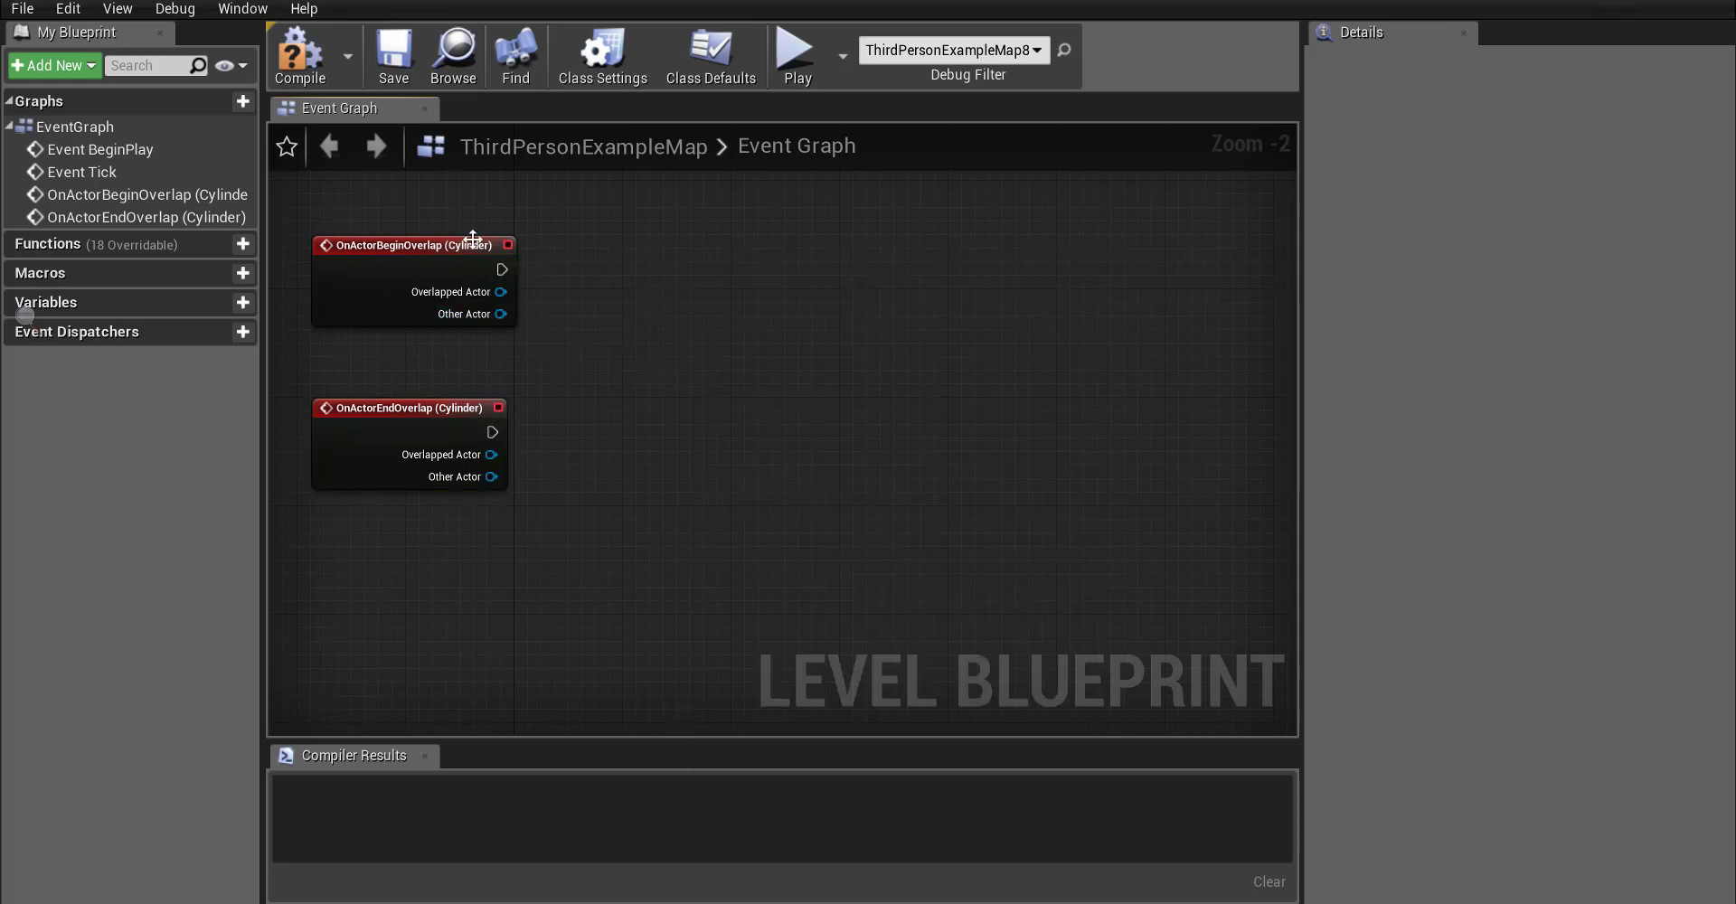
drag(502, 313, 611, 351)
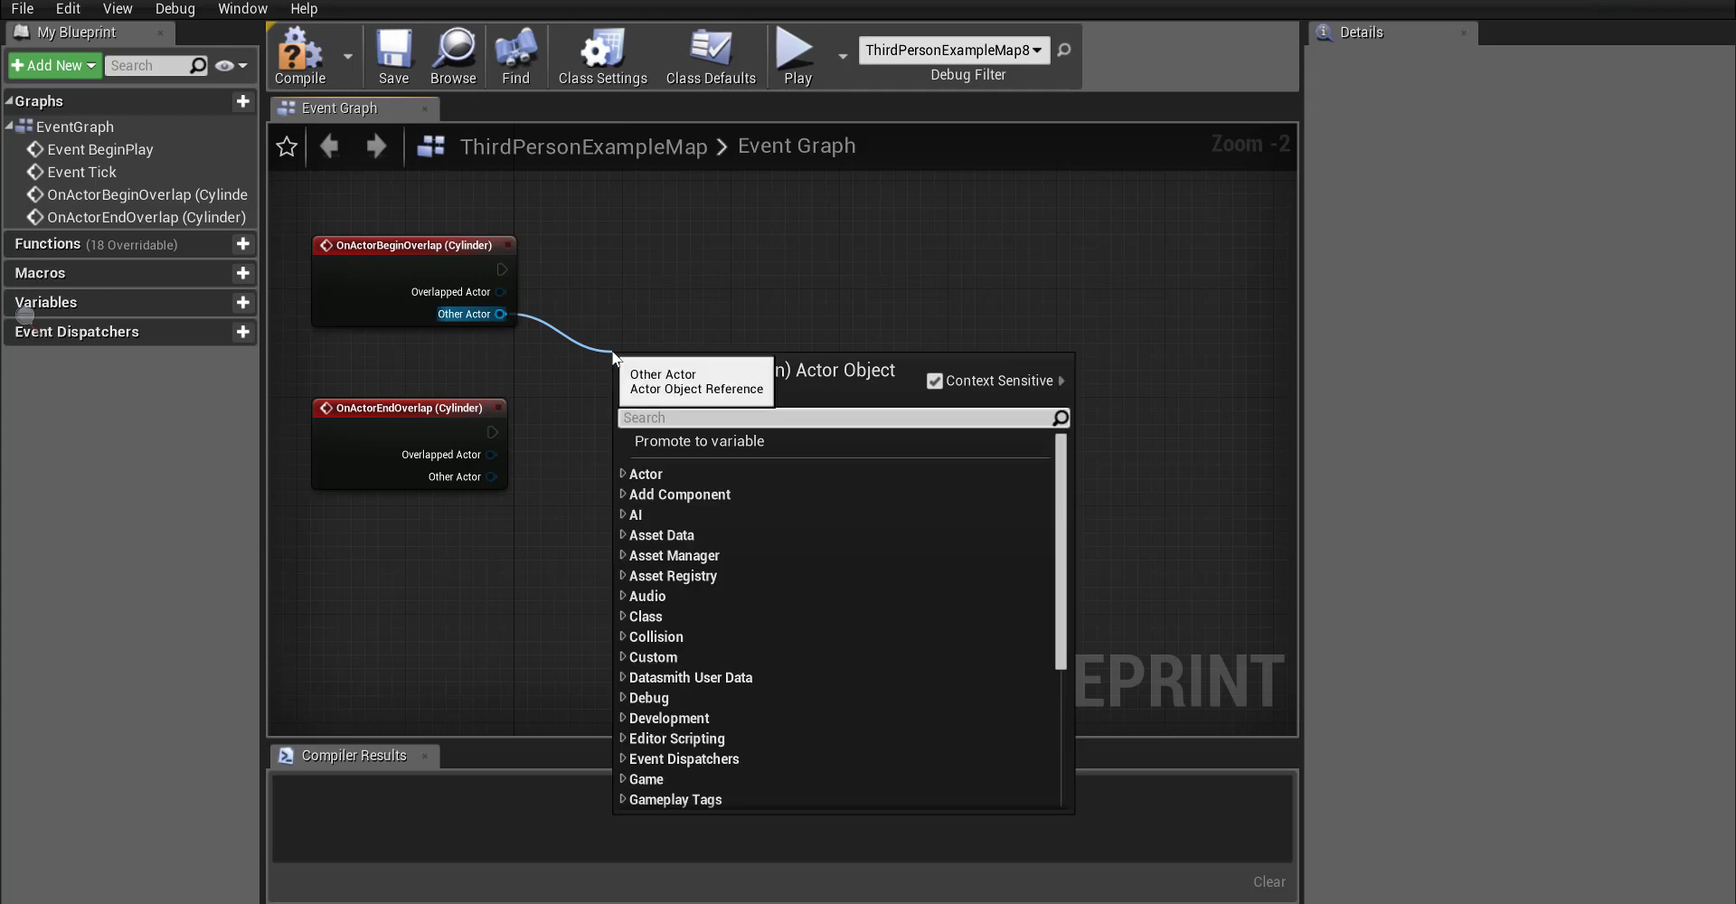
text(=)
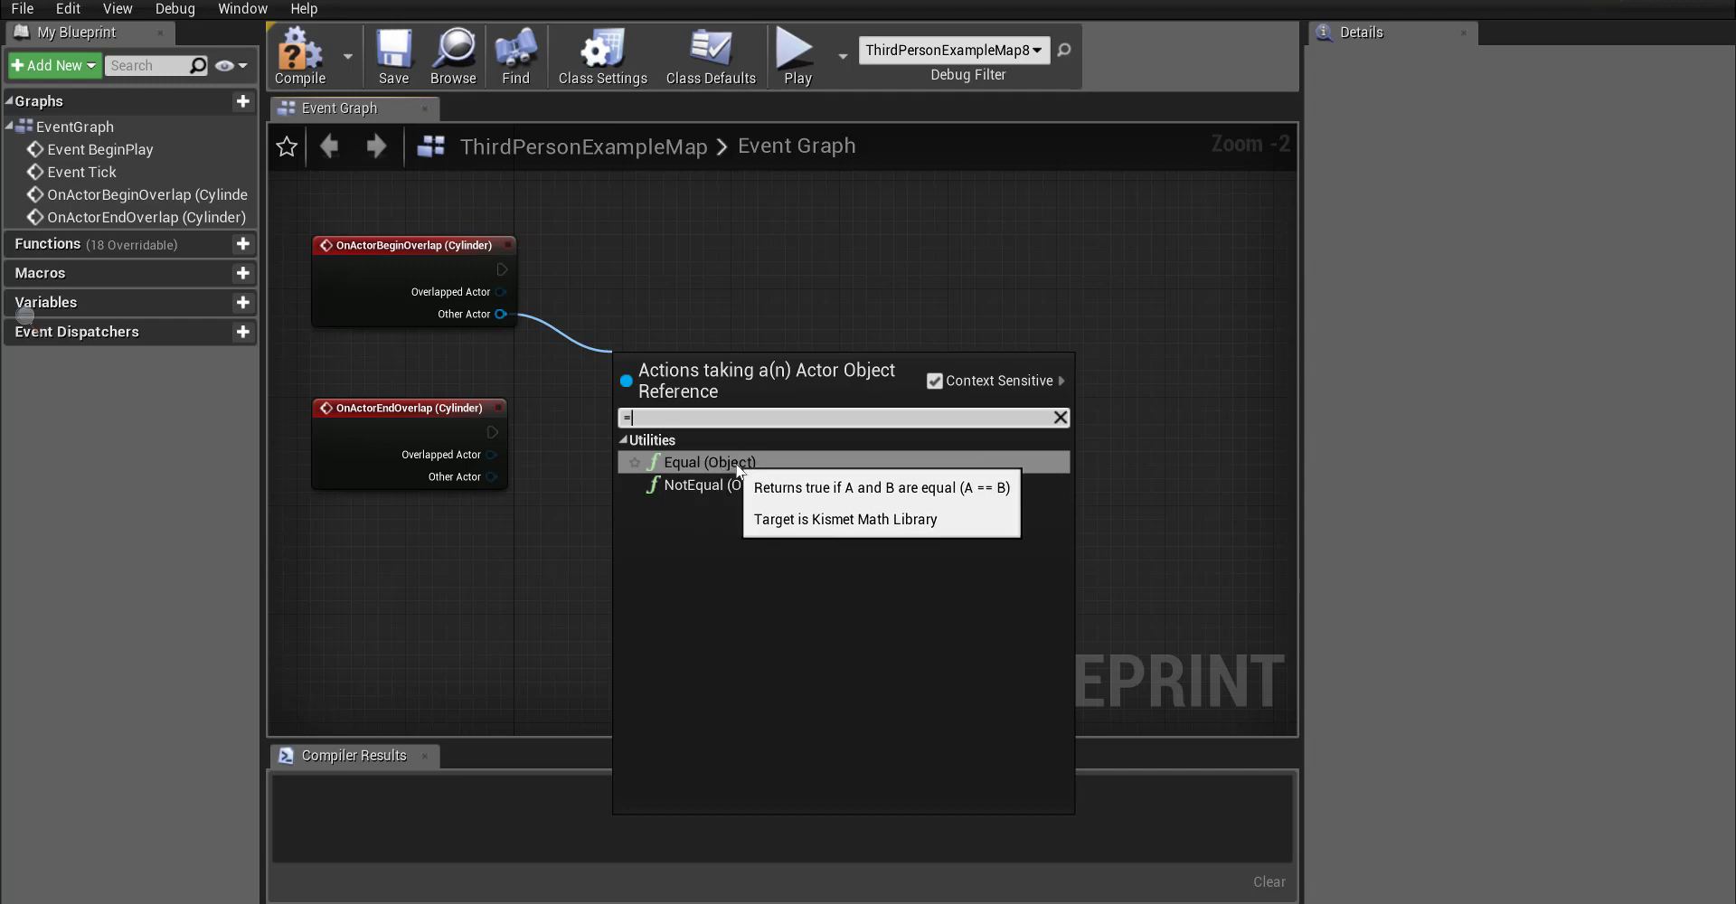
click(690, 463)
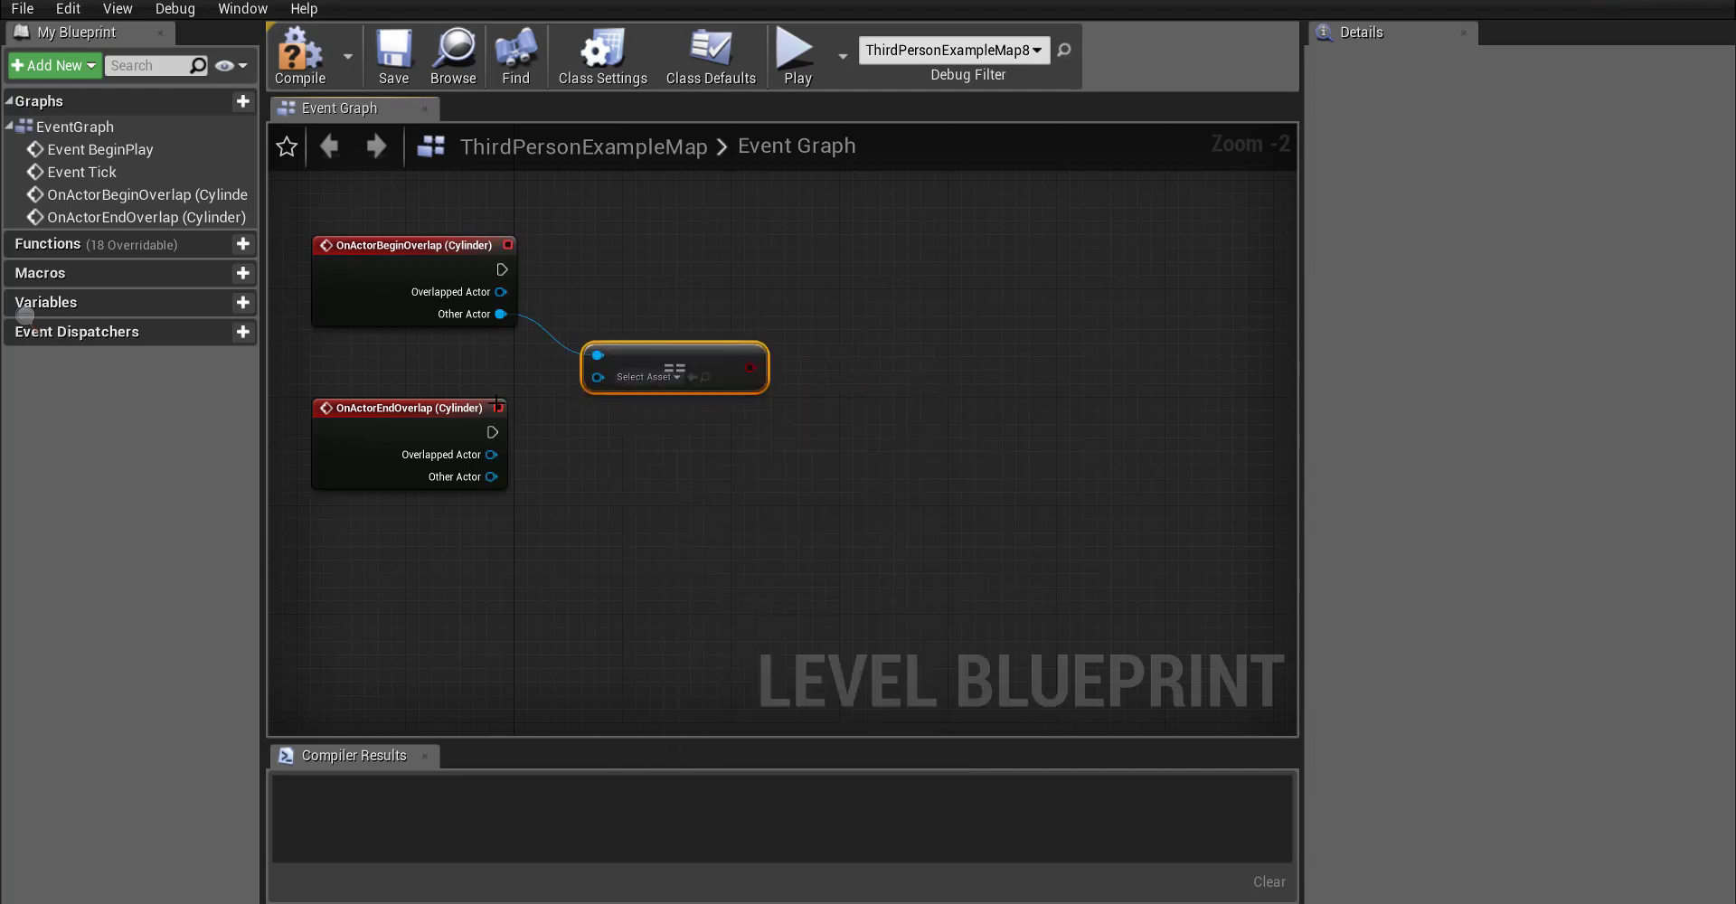
drag(409, 407, 448, 530)
click(432, 422)
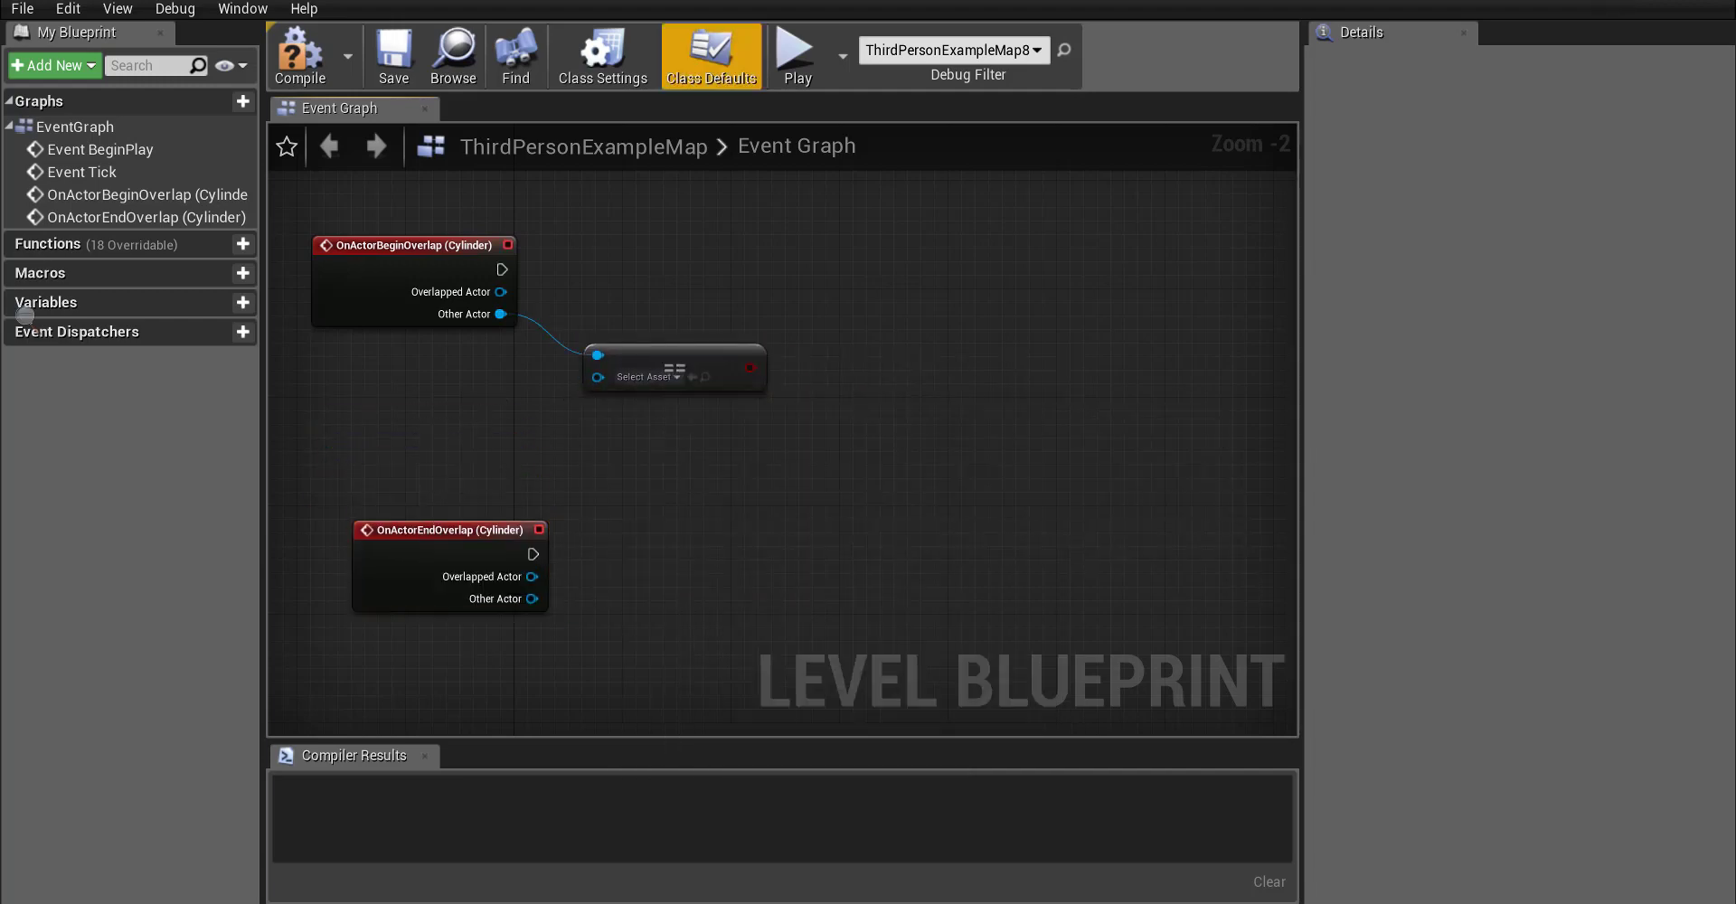
- Select the ThirdPersonCharacter in the level and add a reference to it between the two overlap events
drag(712, 1, 715, 531)
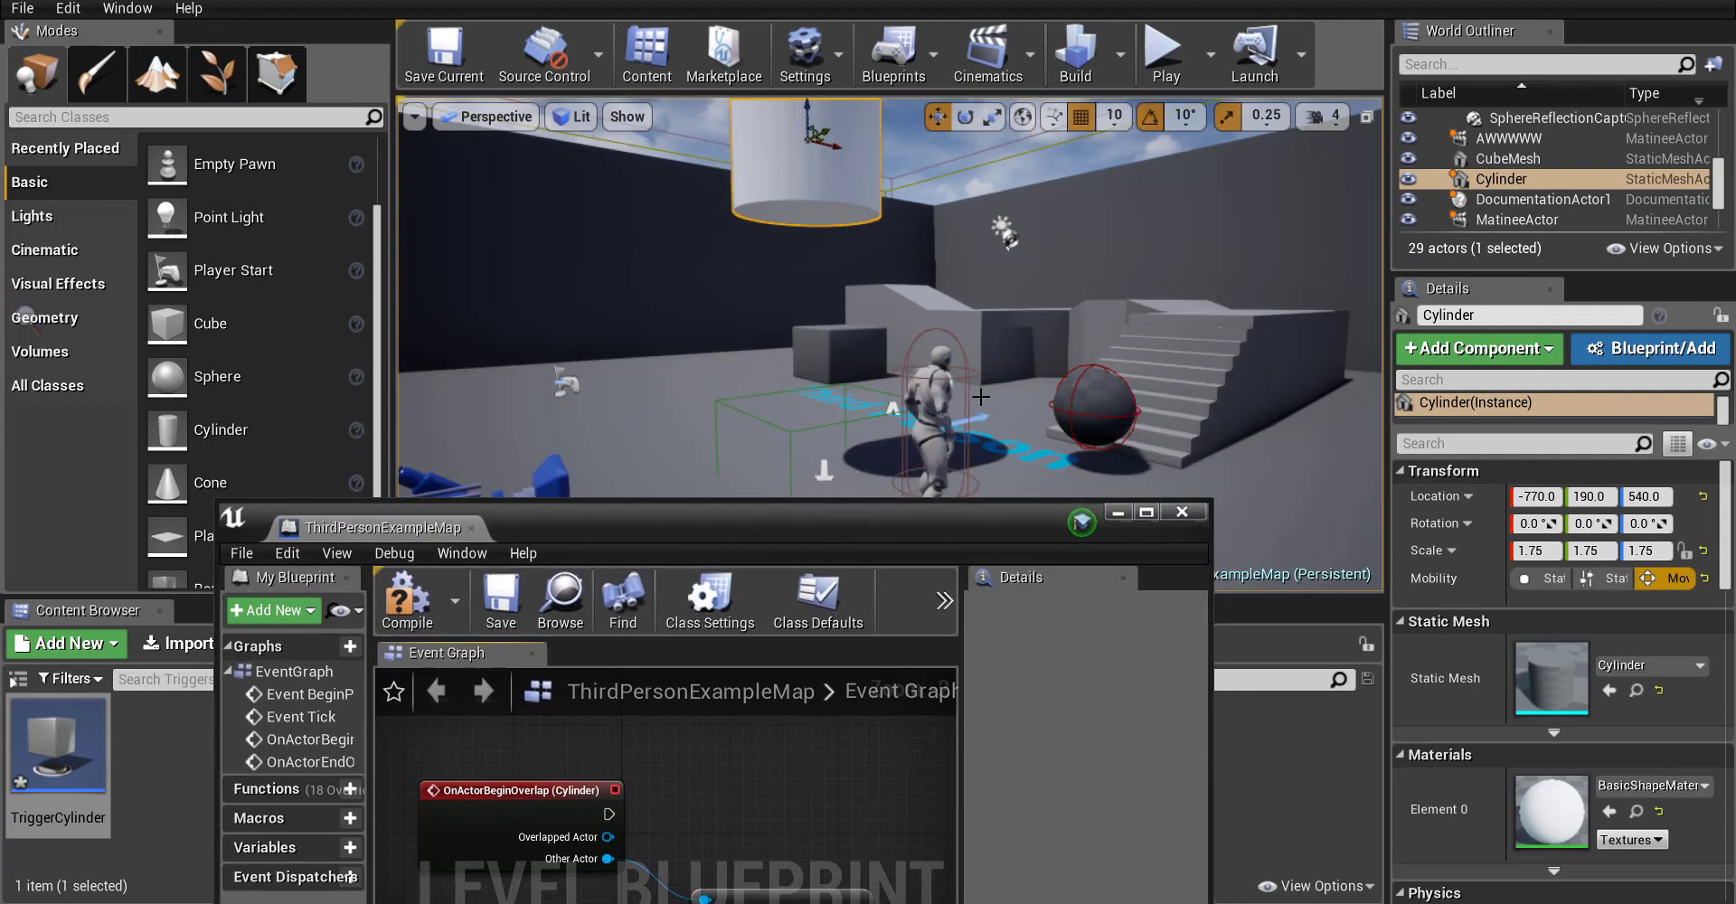
click(932, 400)
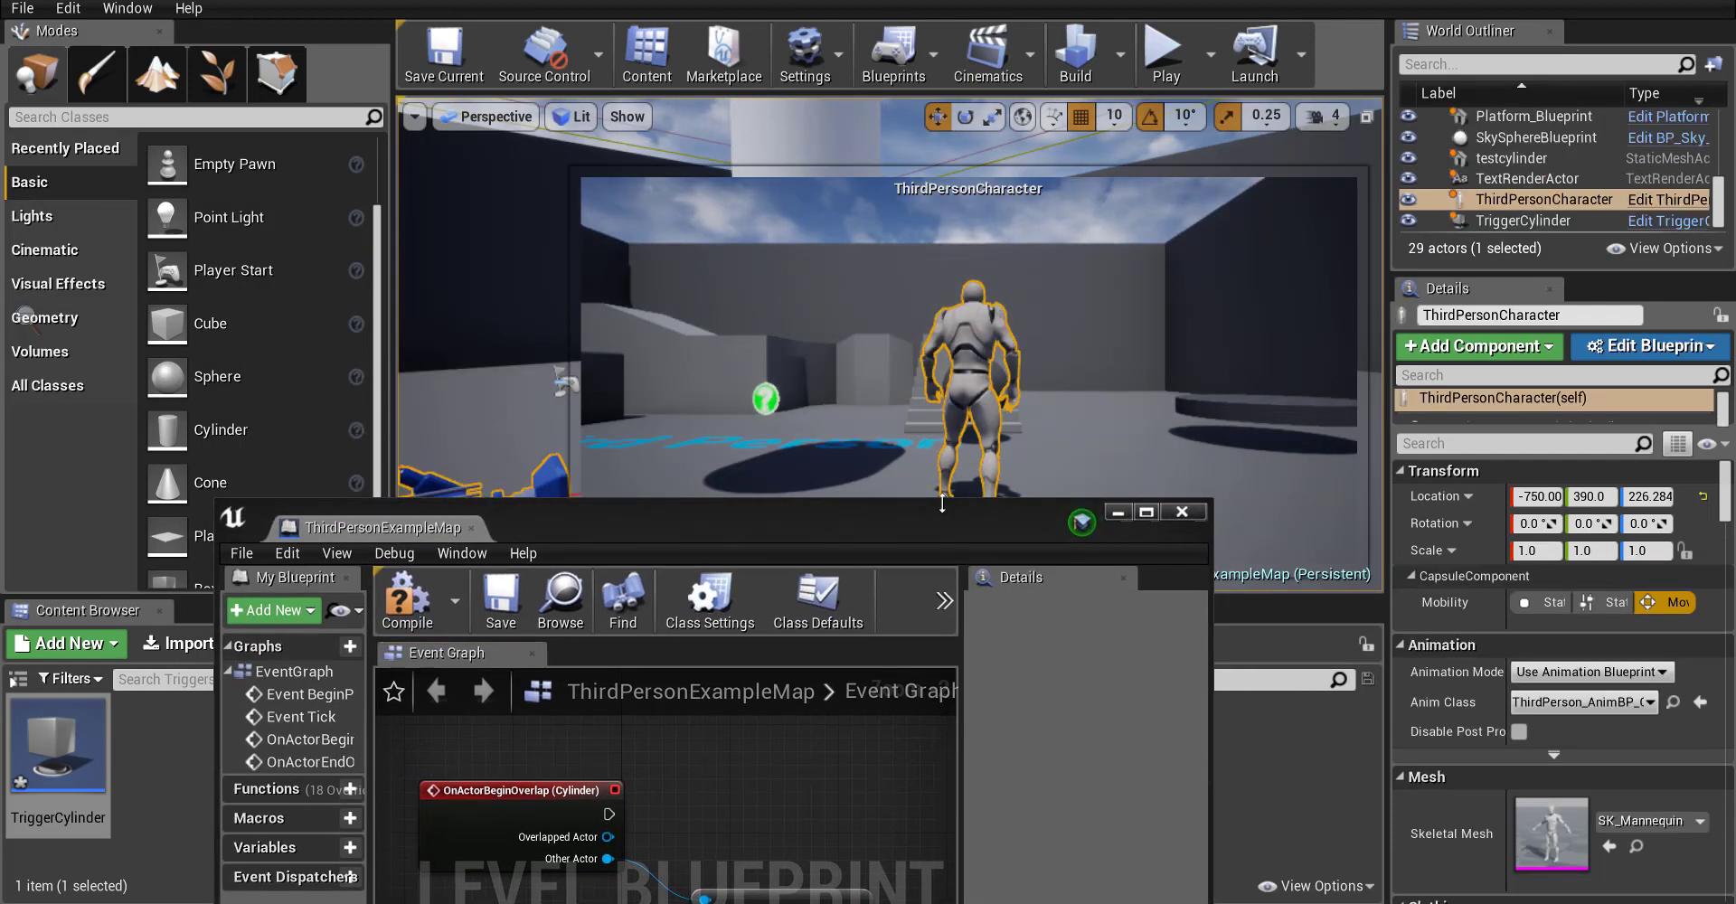
drag(916, 530, 914, 2)
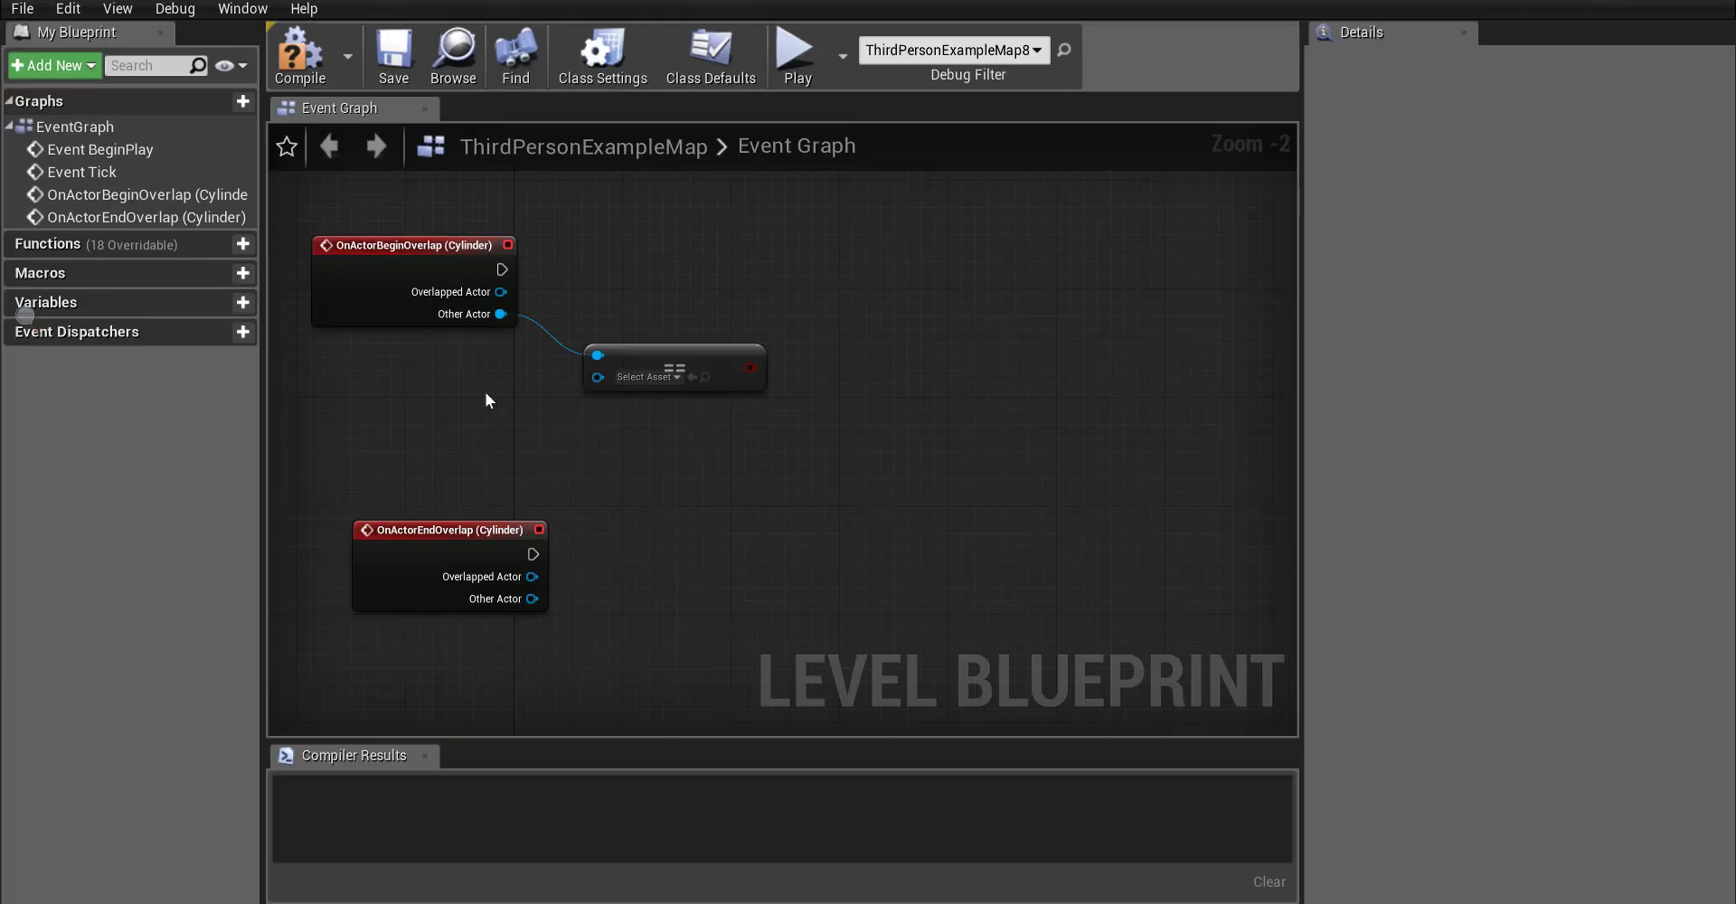
right_click(398, 379)
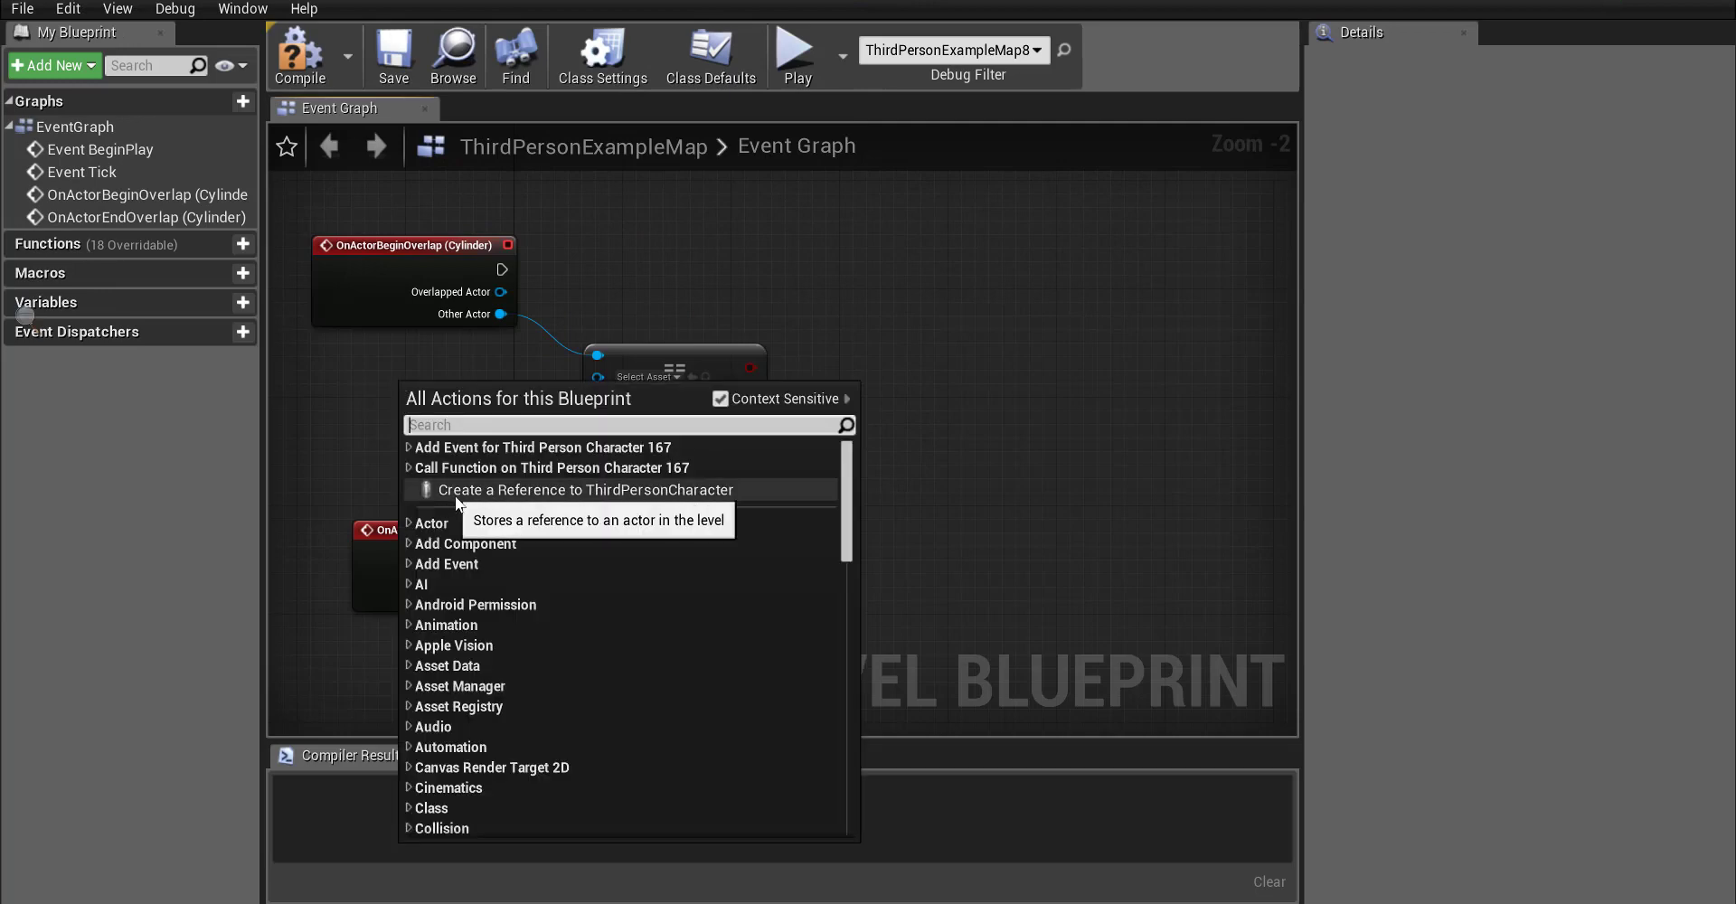
click(661, 496)
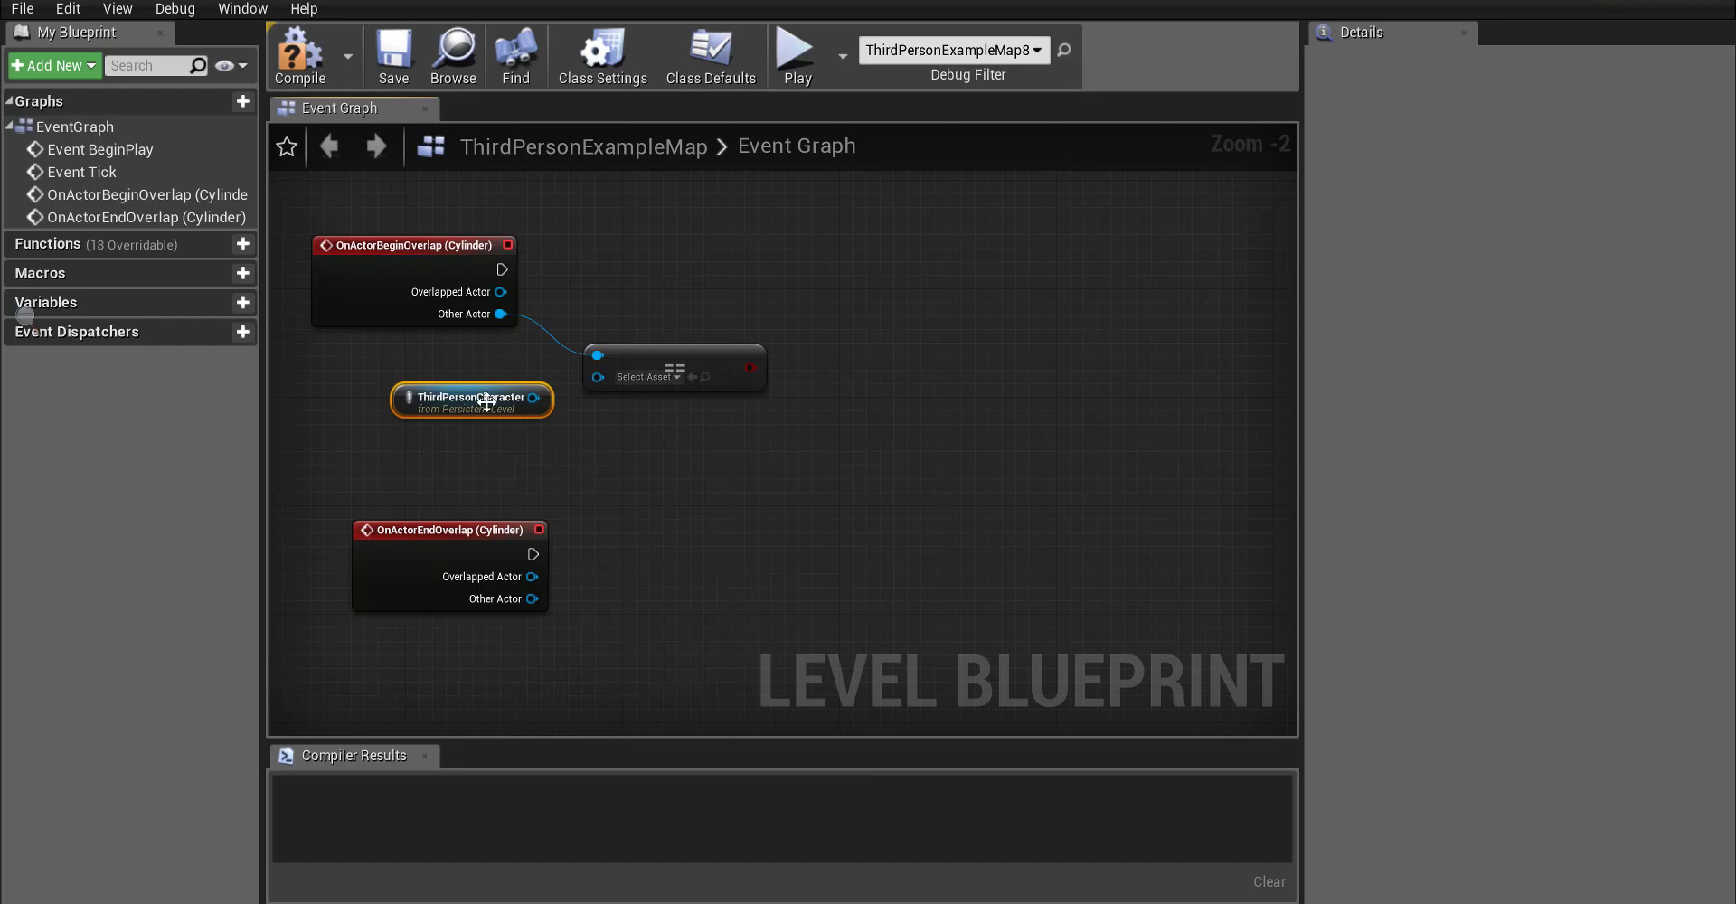
drag(487, 401, 446, 400)
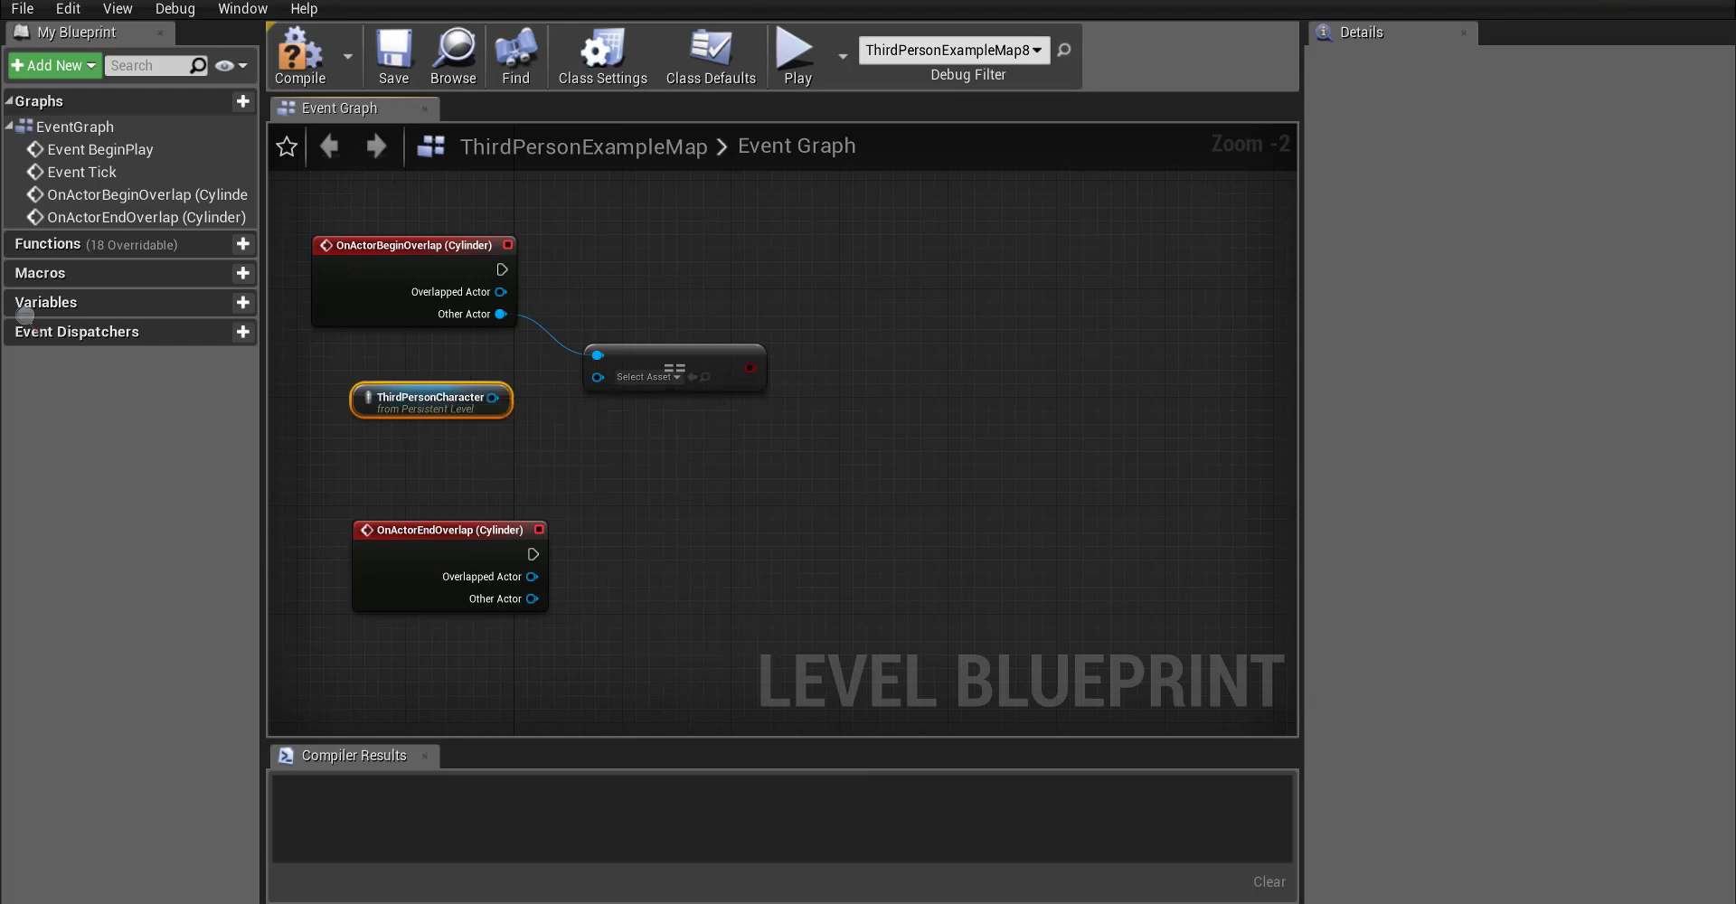
- Select the AWWWWW Matinee actor in the level and move it up beside the raised cylinder, at Y 90 and Z 490
drag(729, 1, 698, 626)
right_drag(696, 506, 656, 461)
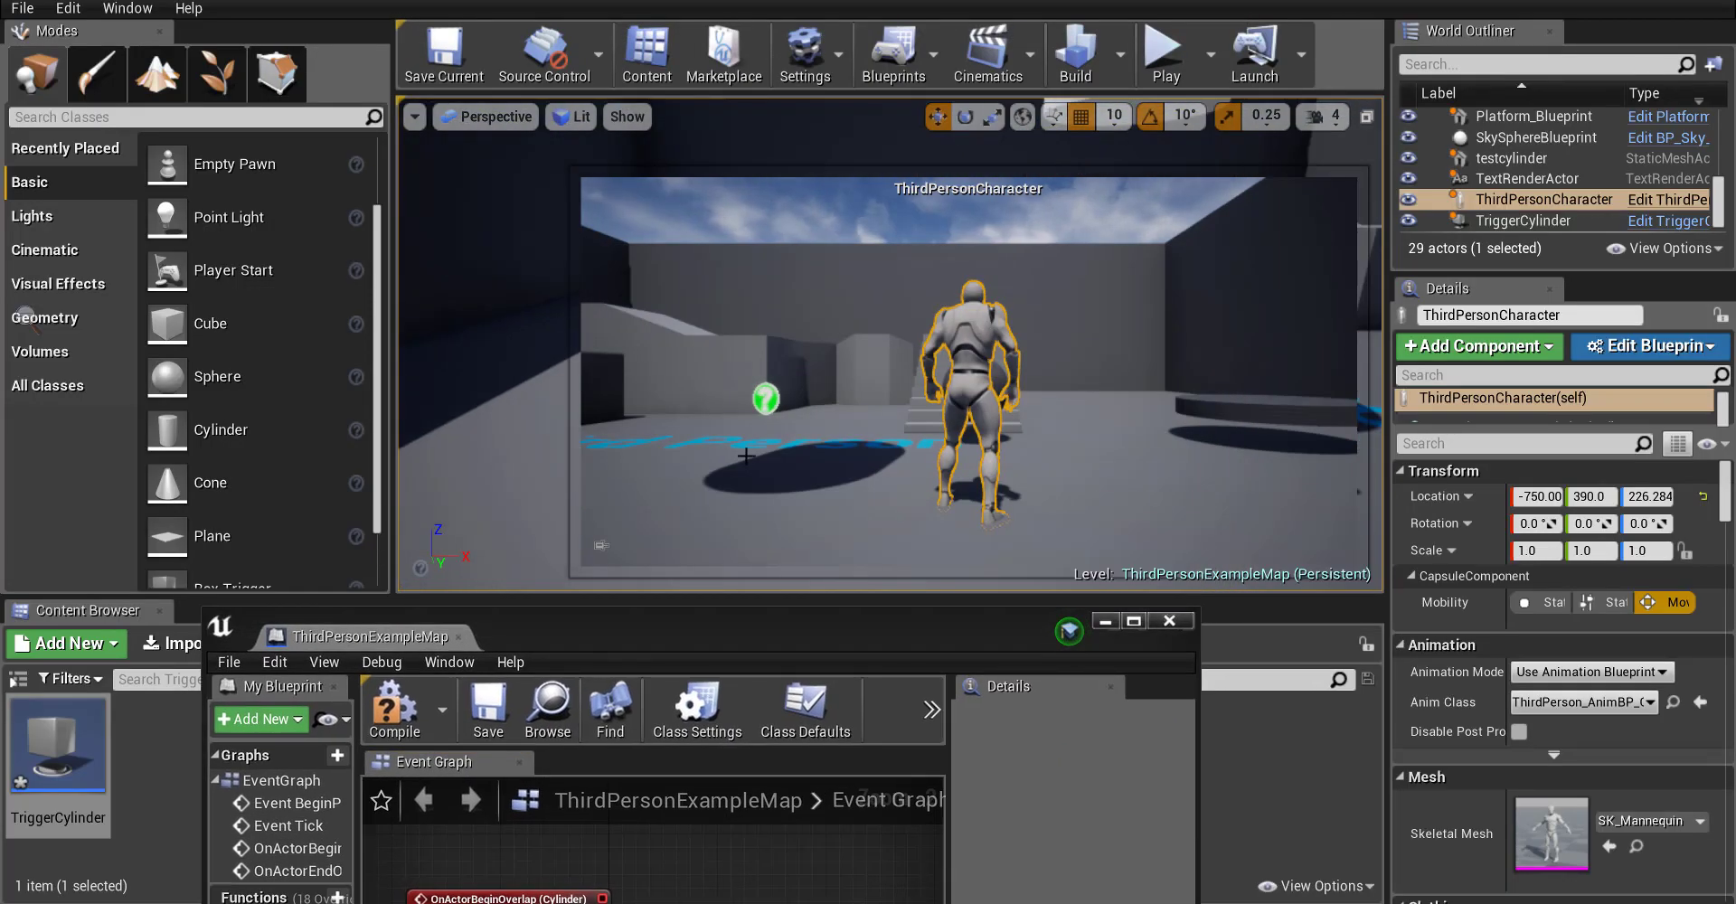
click(682, 365)
right_drag(863, 375, 1140, 407)
key(w)
alt+drag(1139, 407, 886, 416)
key(w)
right_drag(886, 416, 976, 488)
key(w)
key(s)
key(s)
key(w)
key(w)
mouse_move(787, 344)
right_down()
mouse_move(886, 330)
mouse_move(873, 348)
mouse_move(783, 341)
mouse_move(850, 343)
mouse_move(809, 344)
right_up()
key(s)
click(866, 336)
key(d)
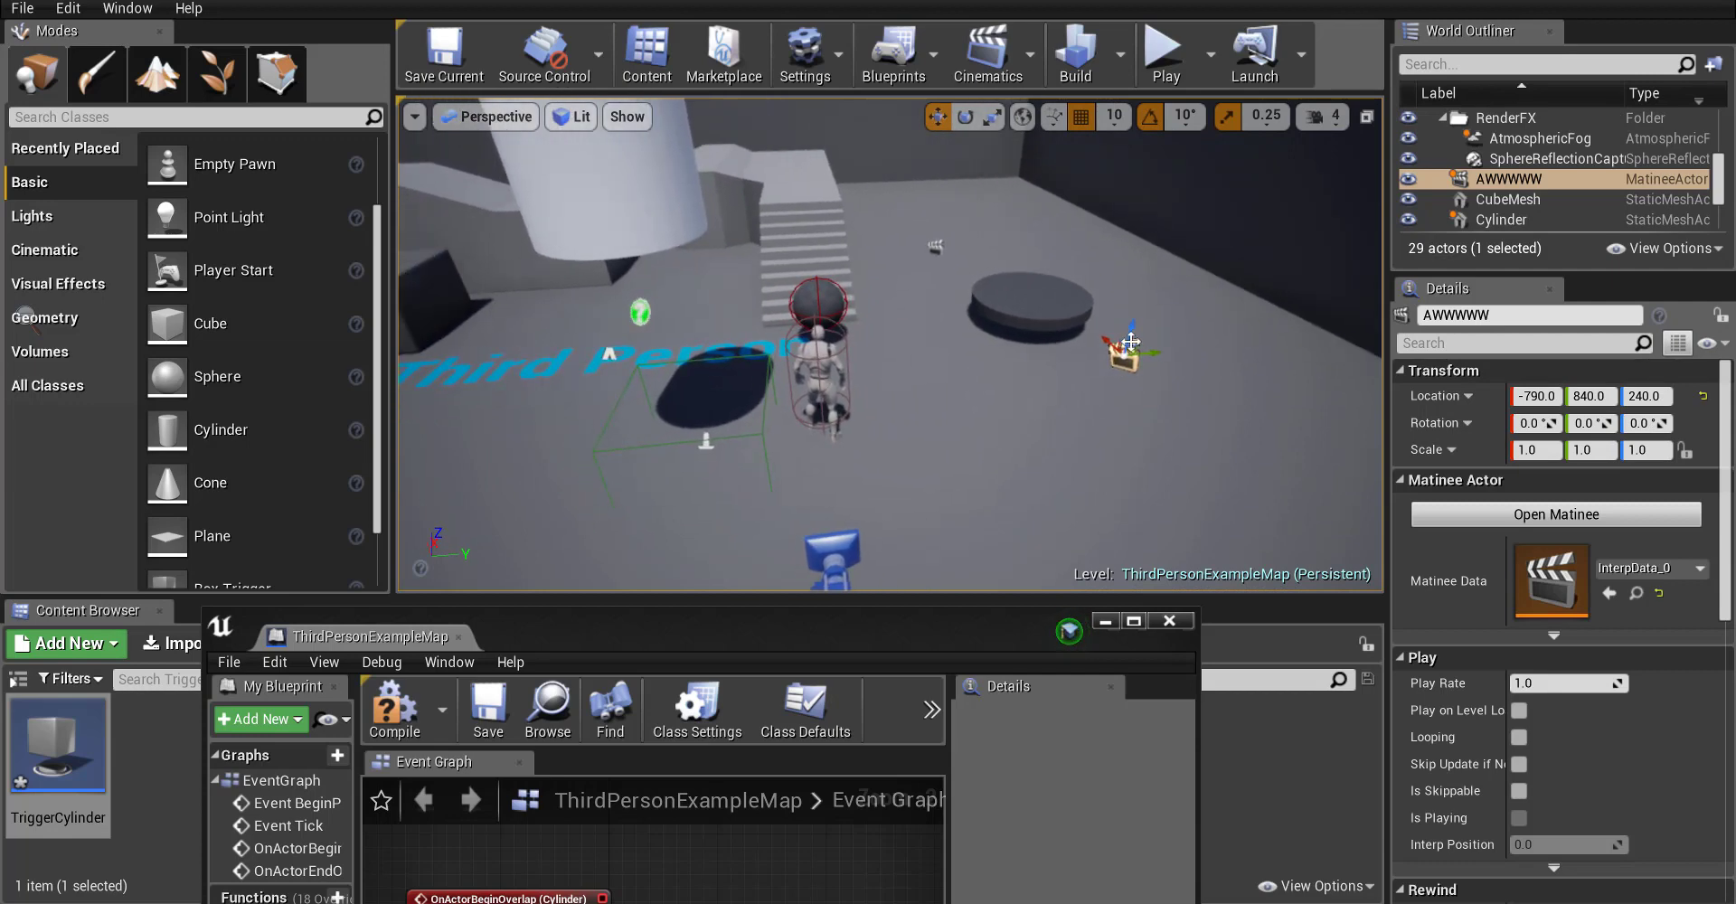
drag(1154, 353, 623, 404)
right_drag(623, 404, 601, 445)
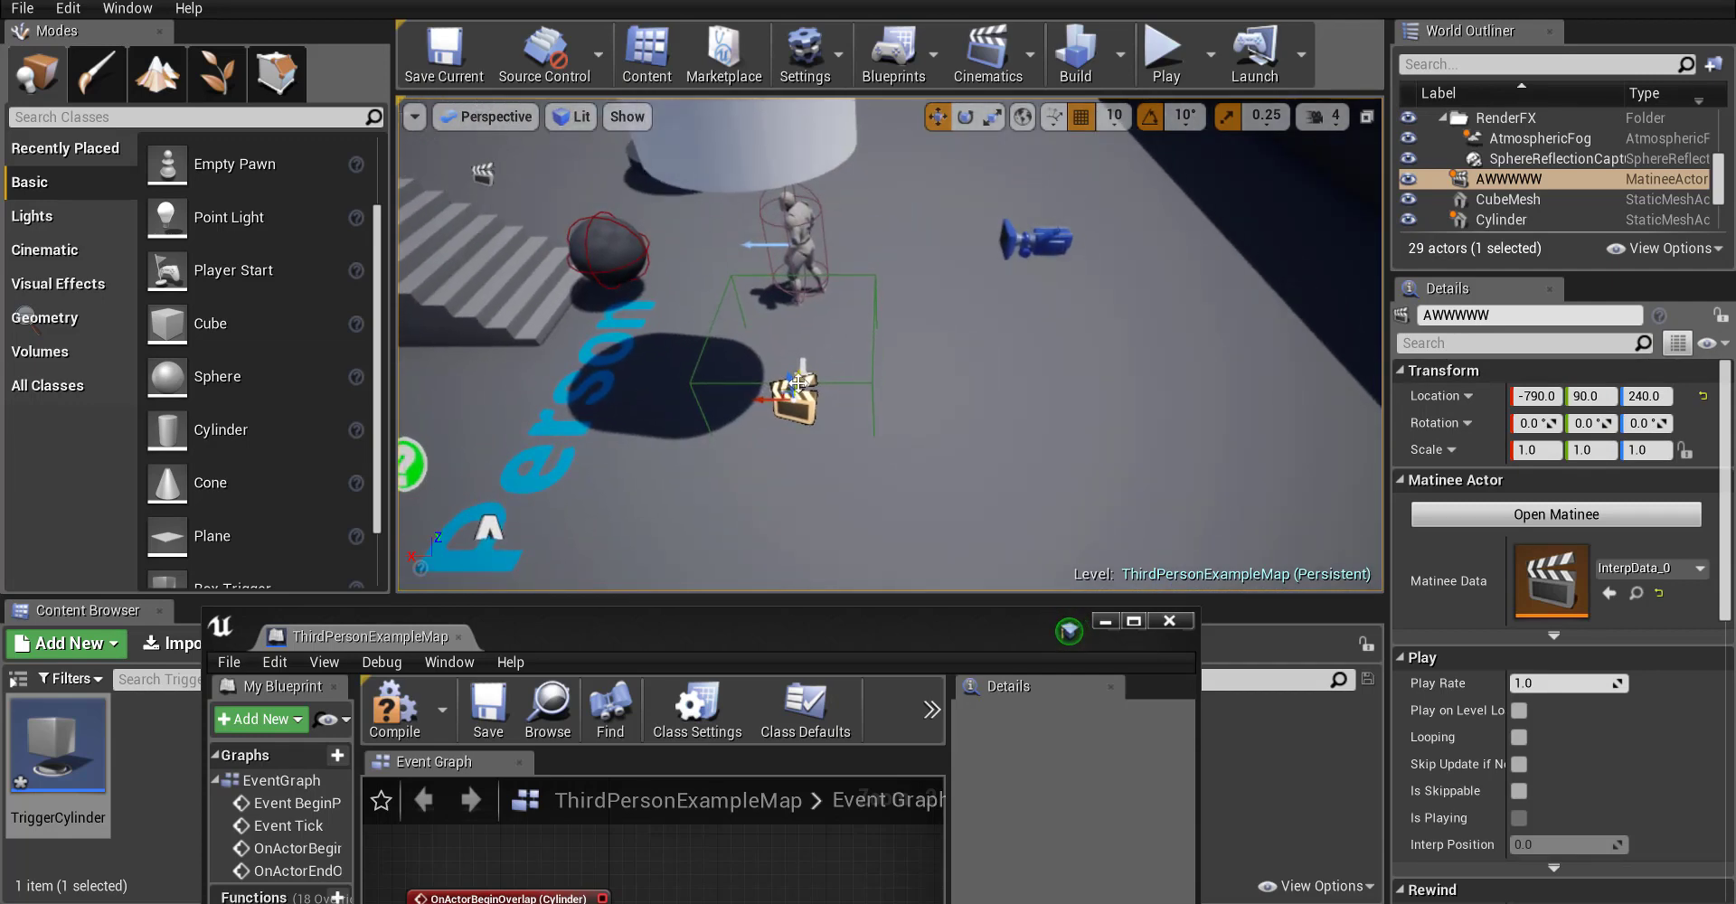
drag(802, 366, 700, 113)
right_drag(700, 113, 480, 105)
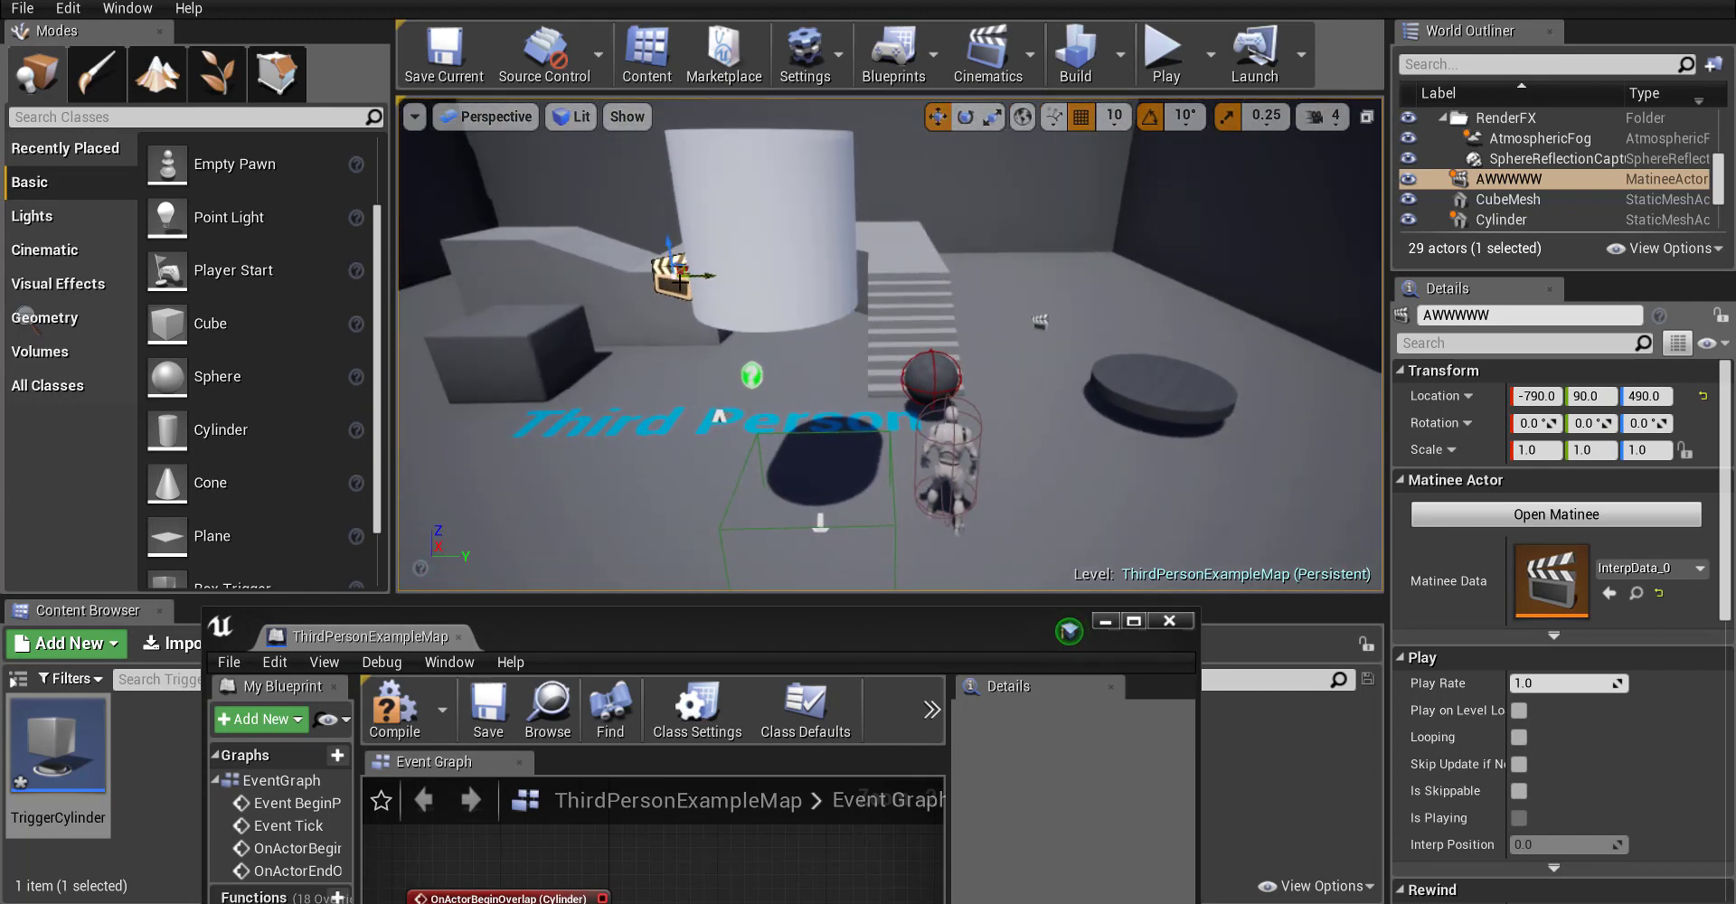
- Create a reference to the AWWWWW Matinee actor in the Event Graph and place it above the Equal node, further along the graph
drag(750, 644, 795, 3)
right_click(724, 217)
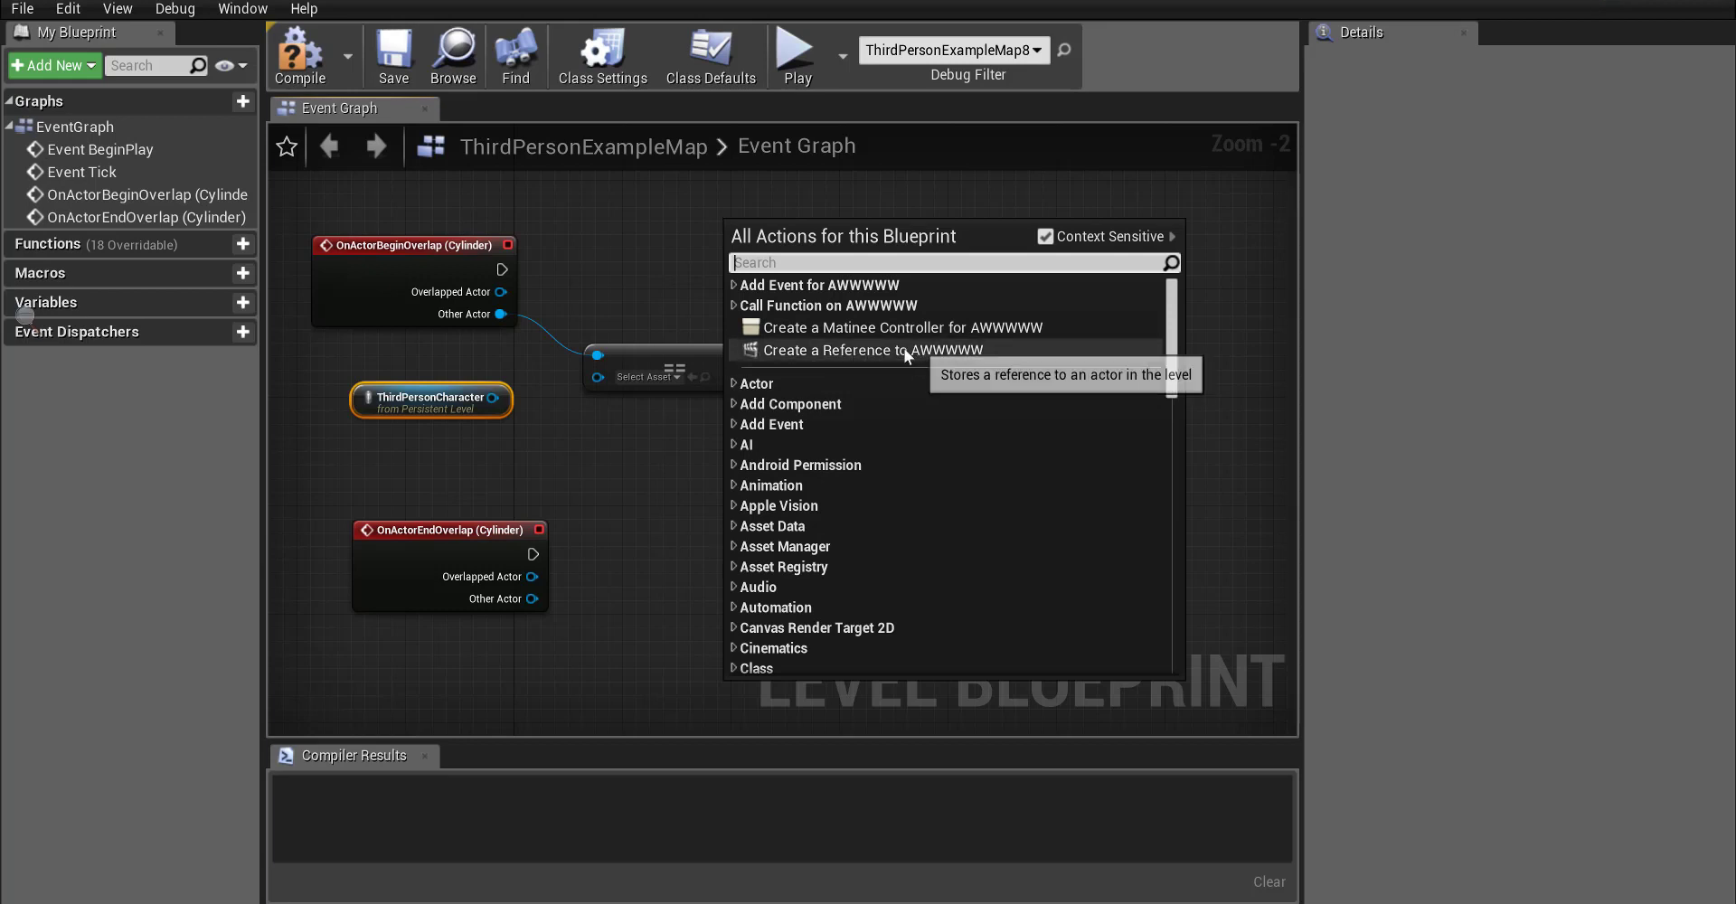
click(895, 350)
drag(792, 234, 914, 205)
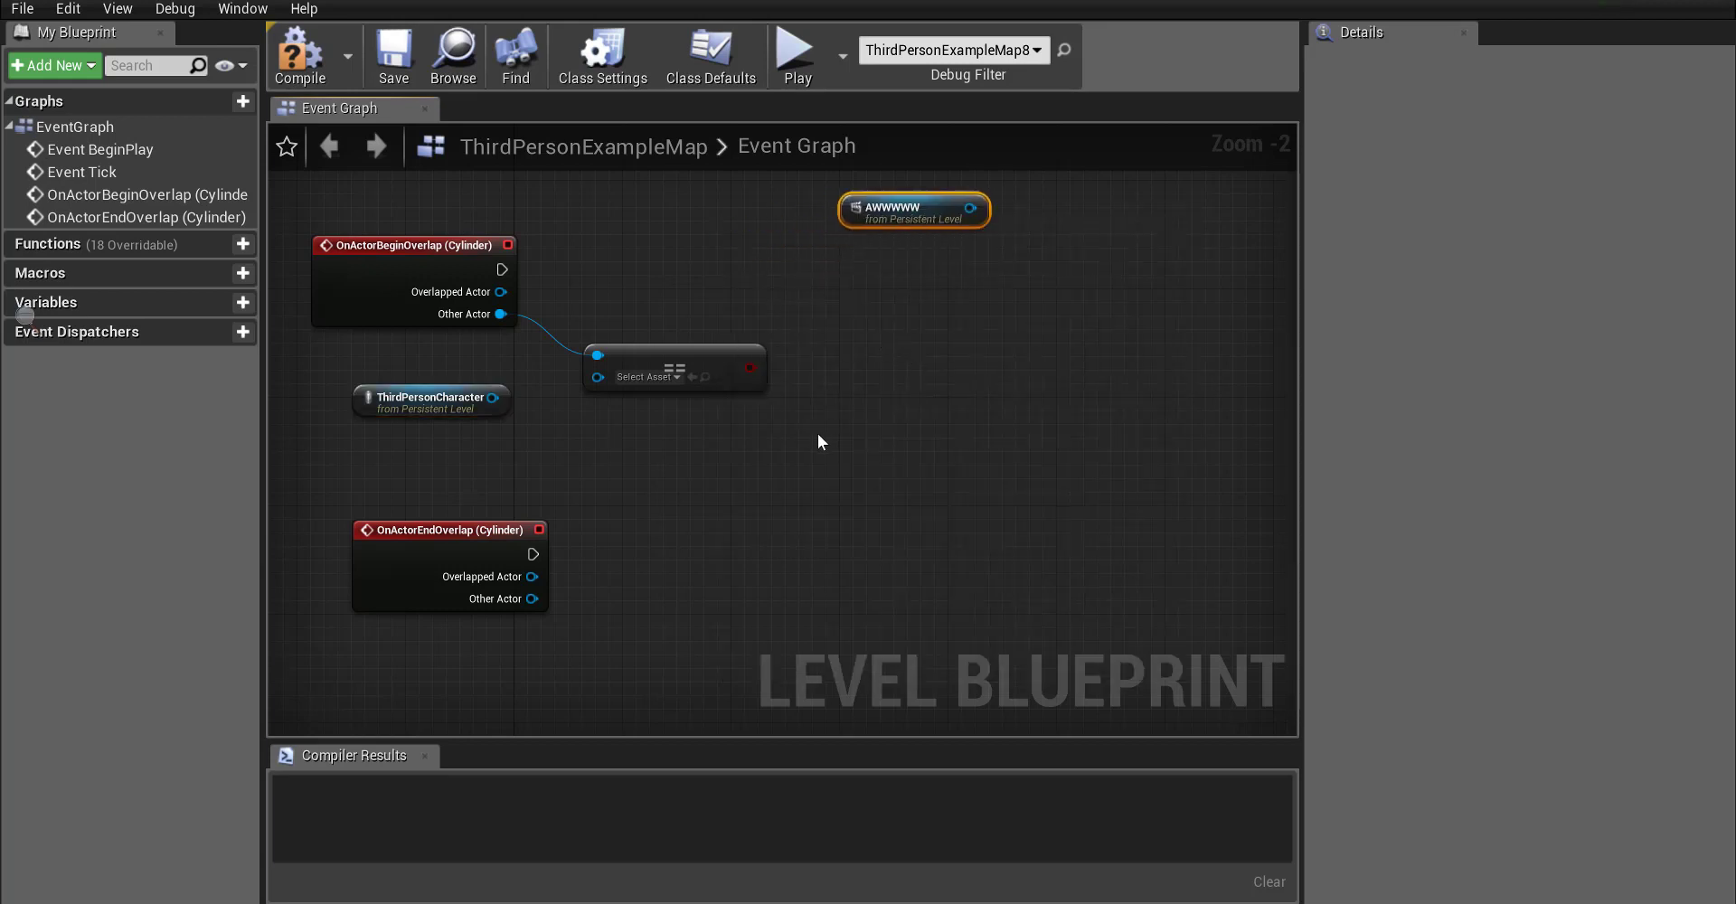
- Connect the ThirdPersonCharacter reference to the Equal node's second input and shift the reference node slightly away
right_drag(872, 312, 900, 325)
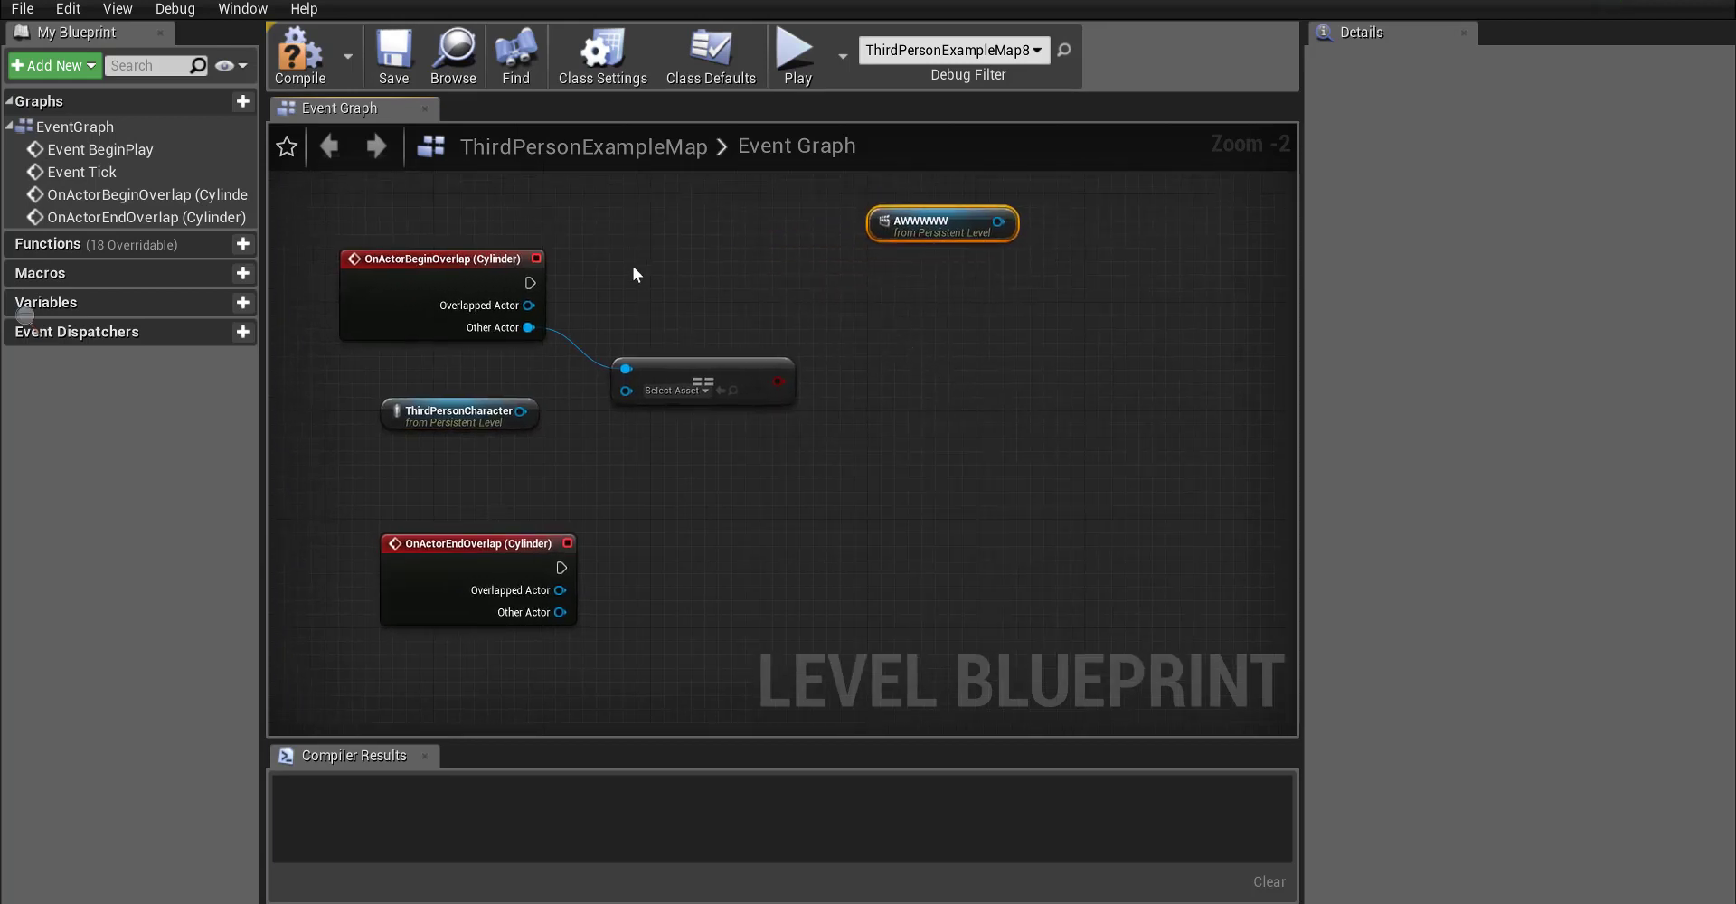
right_drag(635, 273, 591, 314)
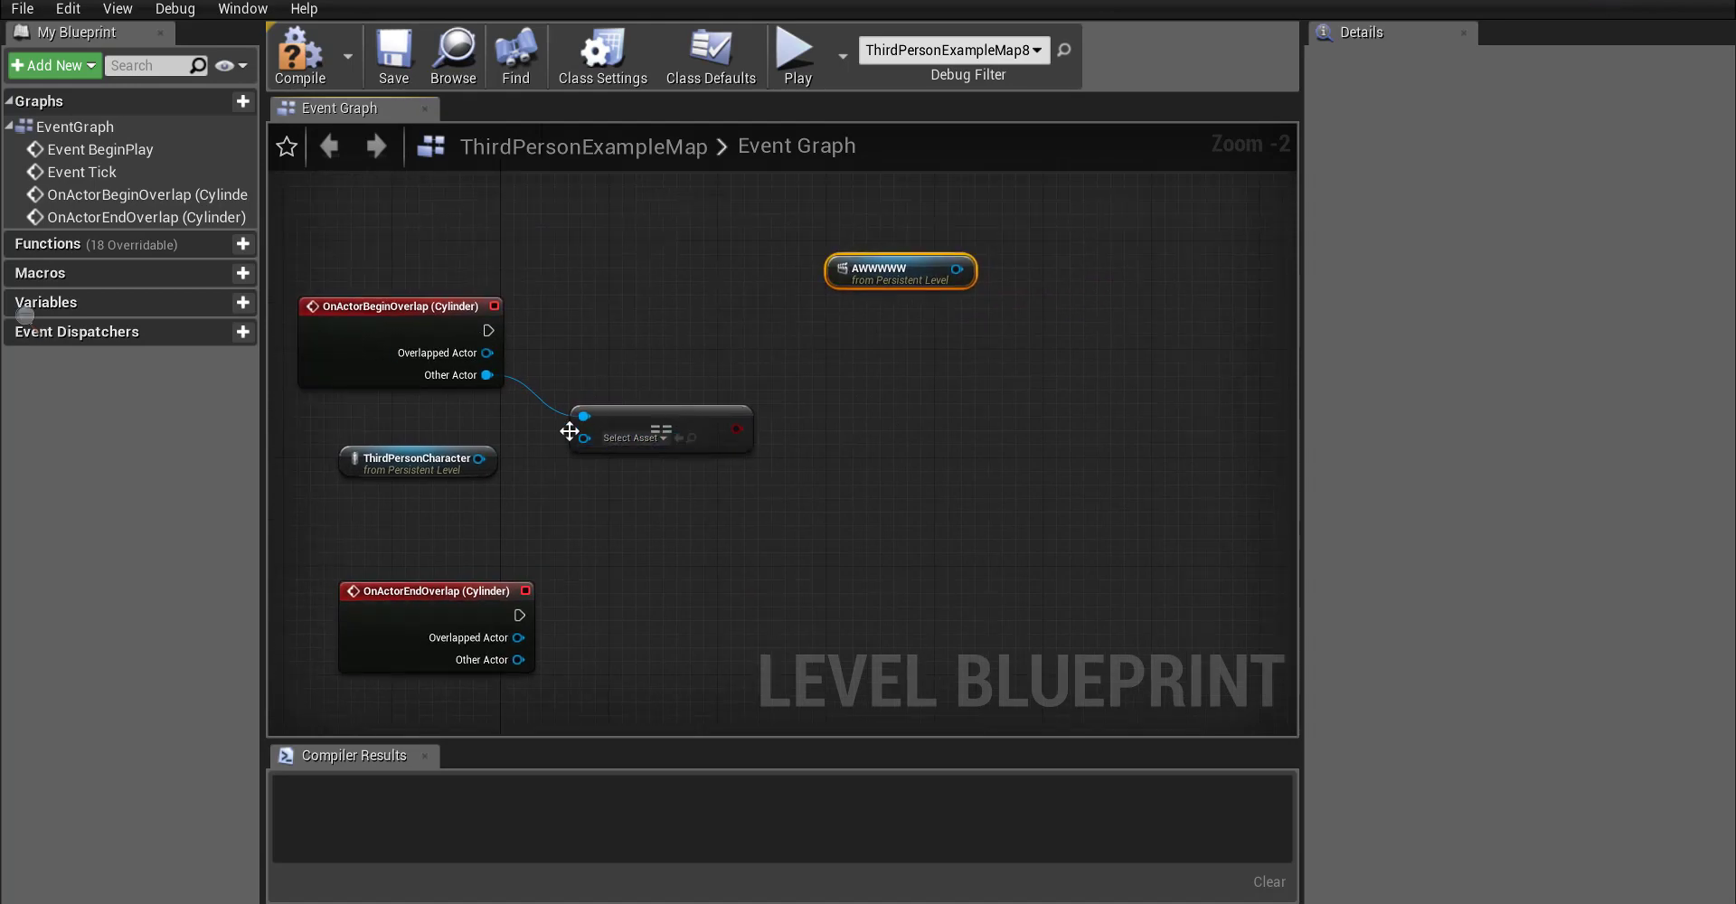
drag(584, 438, 479, 460)
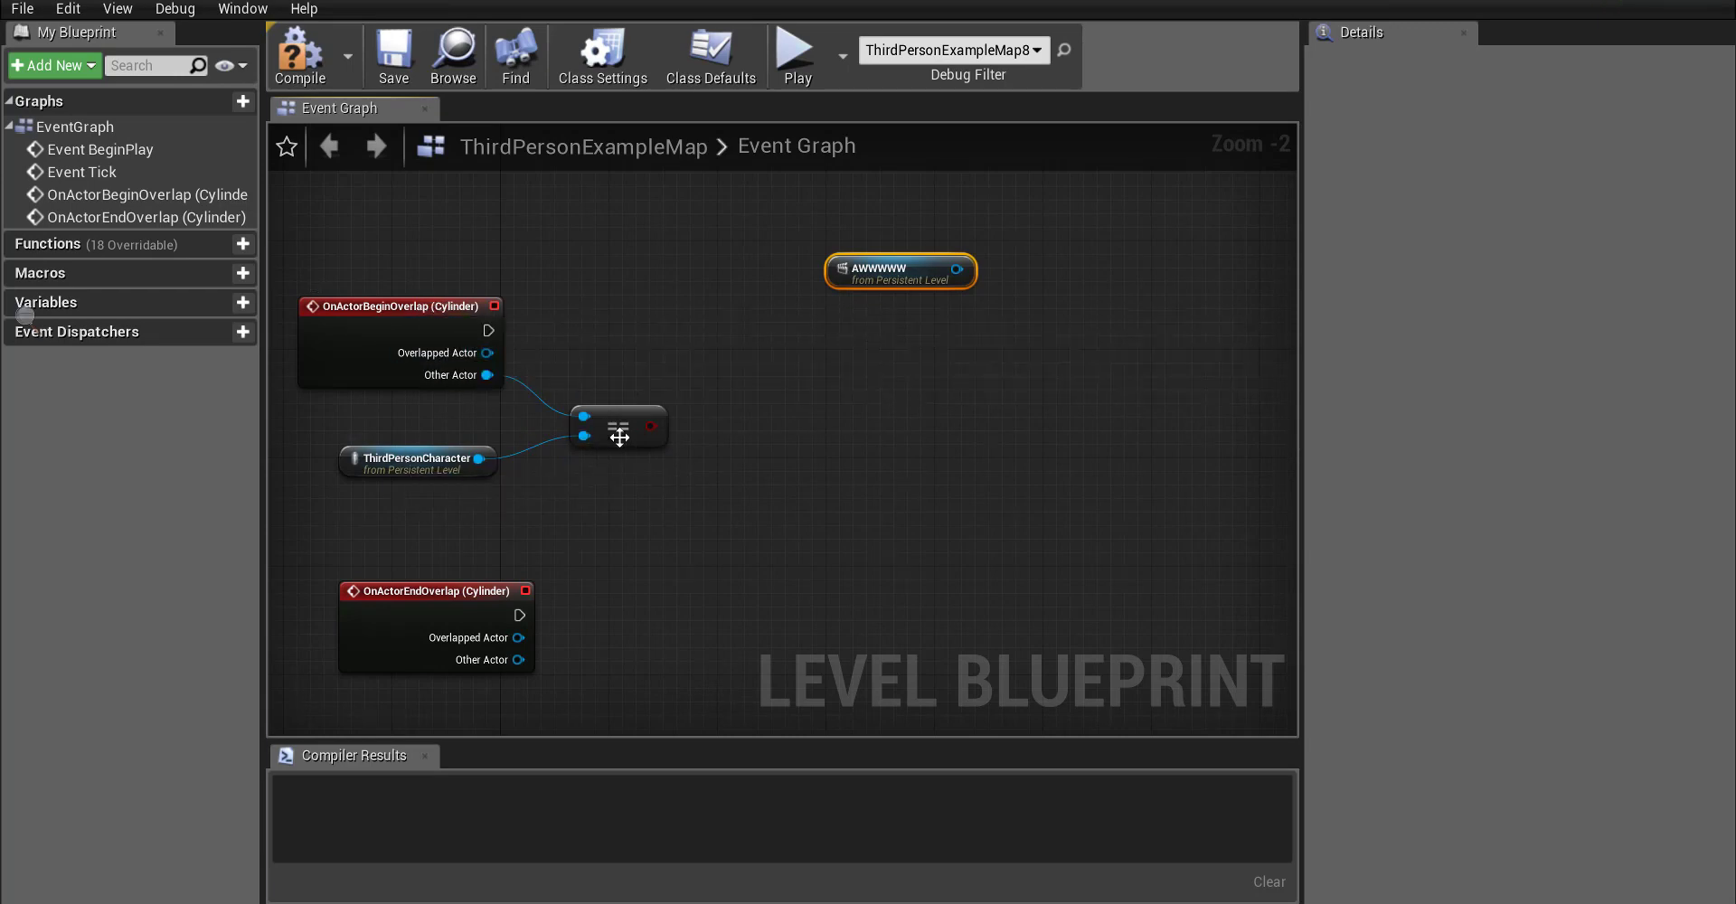
drag(410, 463, 396, 476)
- Add a Branch node to the begin-overlap event's execution output and connect the Equal result to its Condition
drag(488, 330, 799, 354)
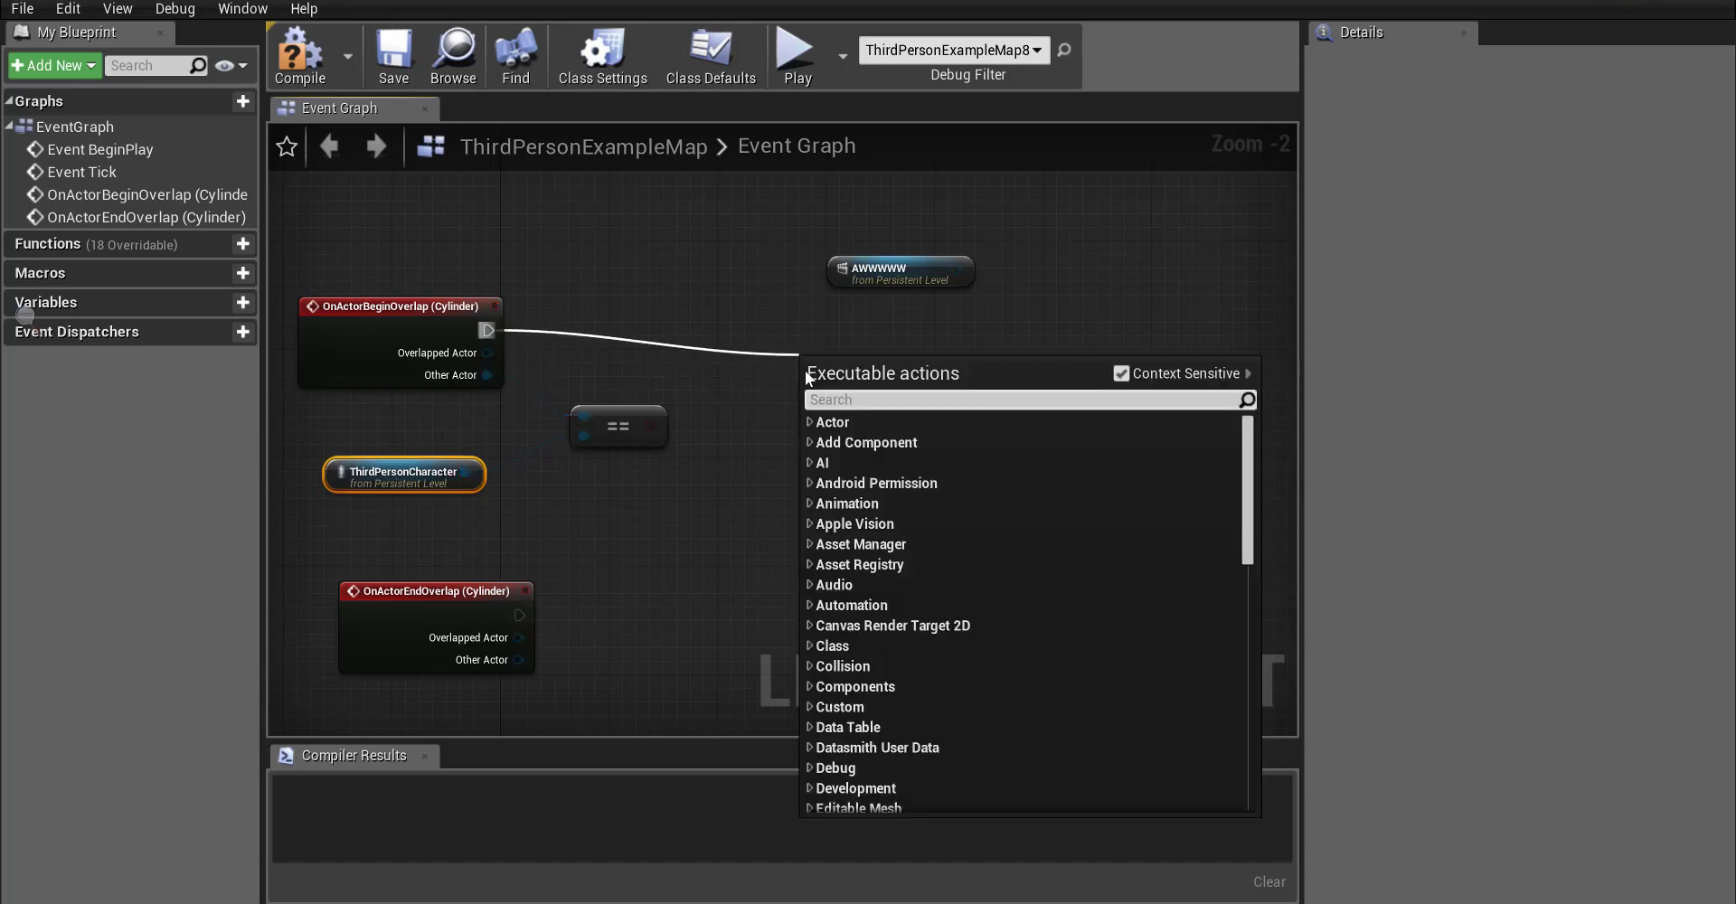
text(branch)
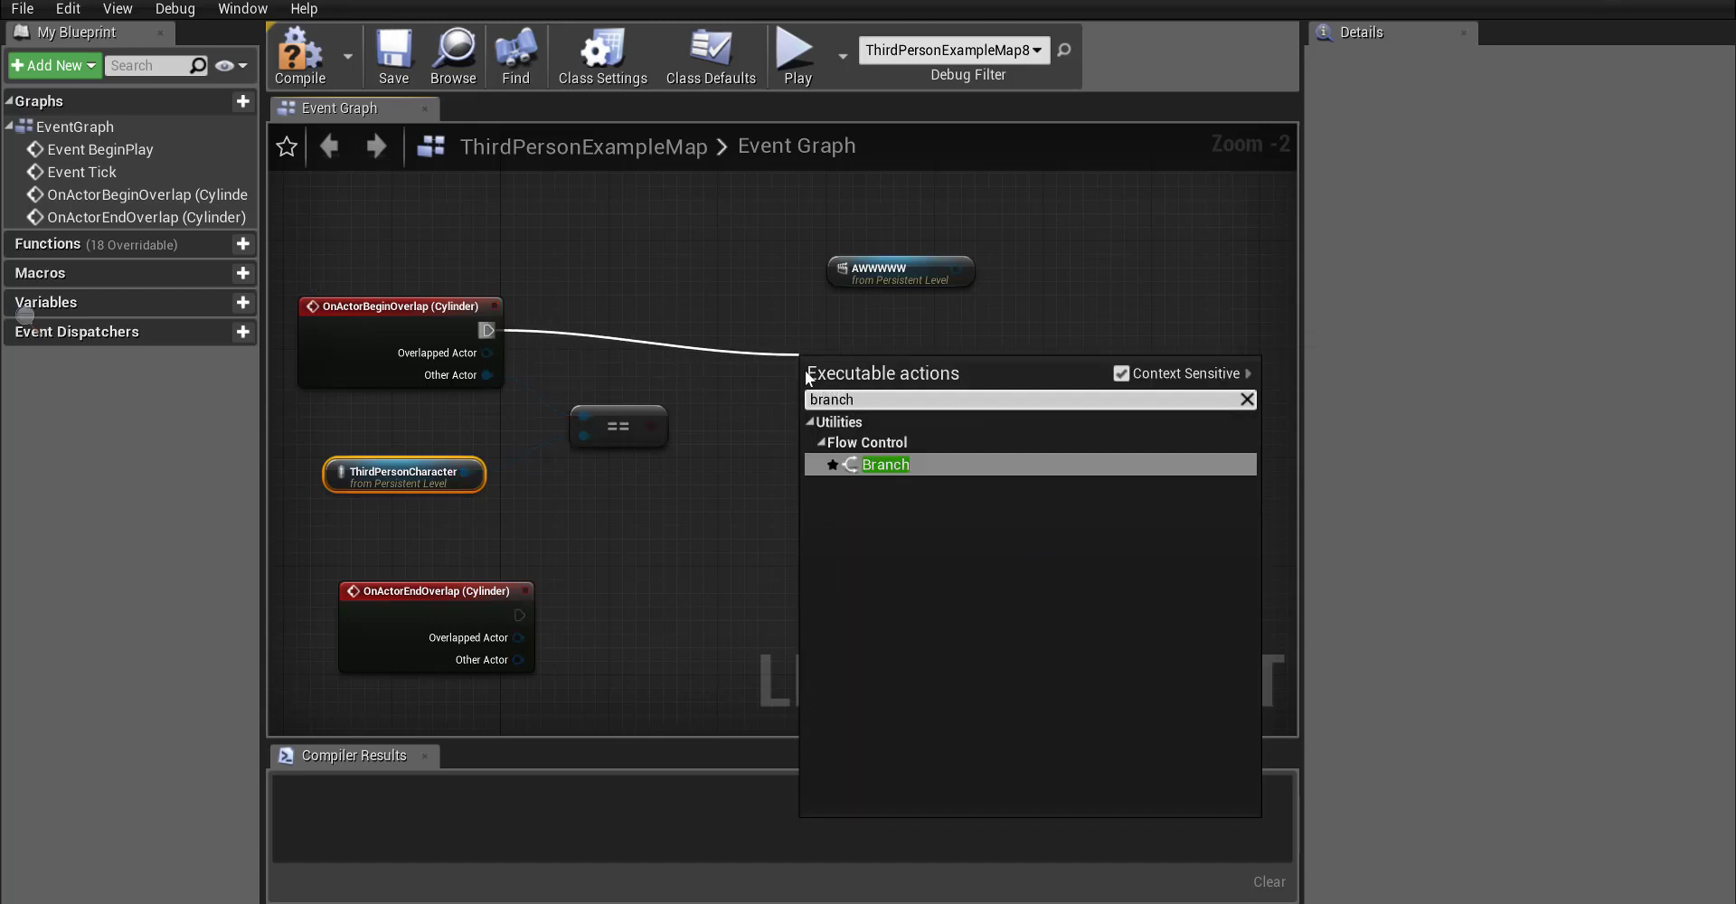
click(890, 465)
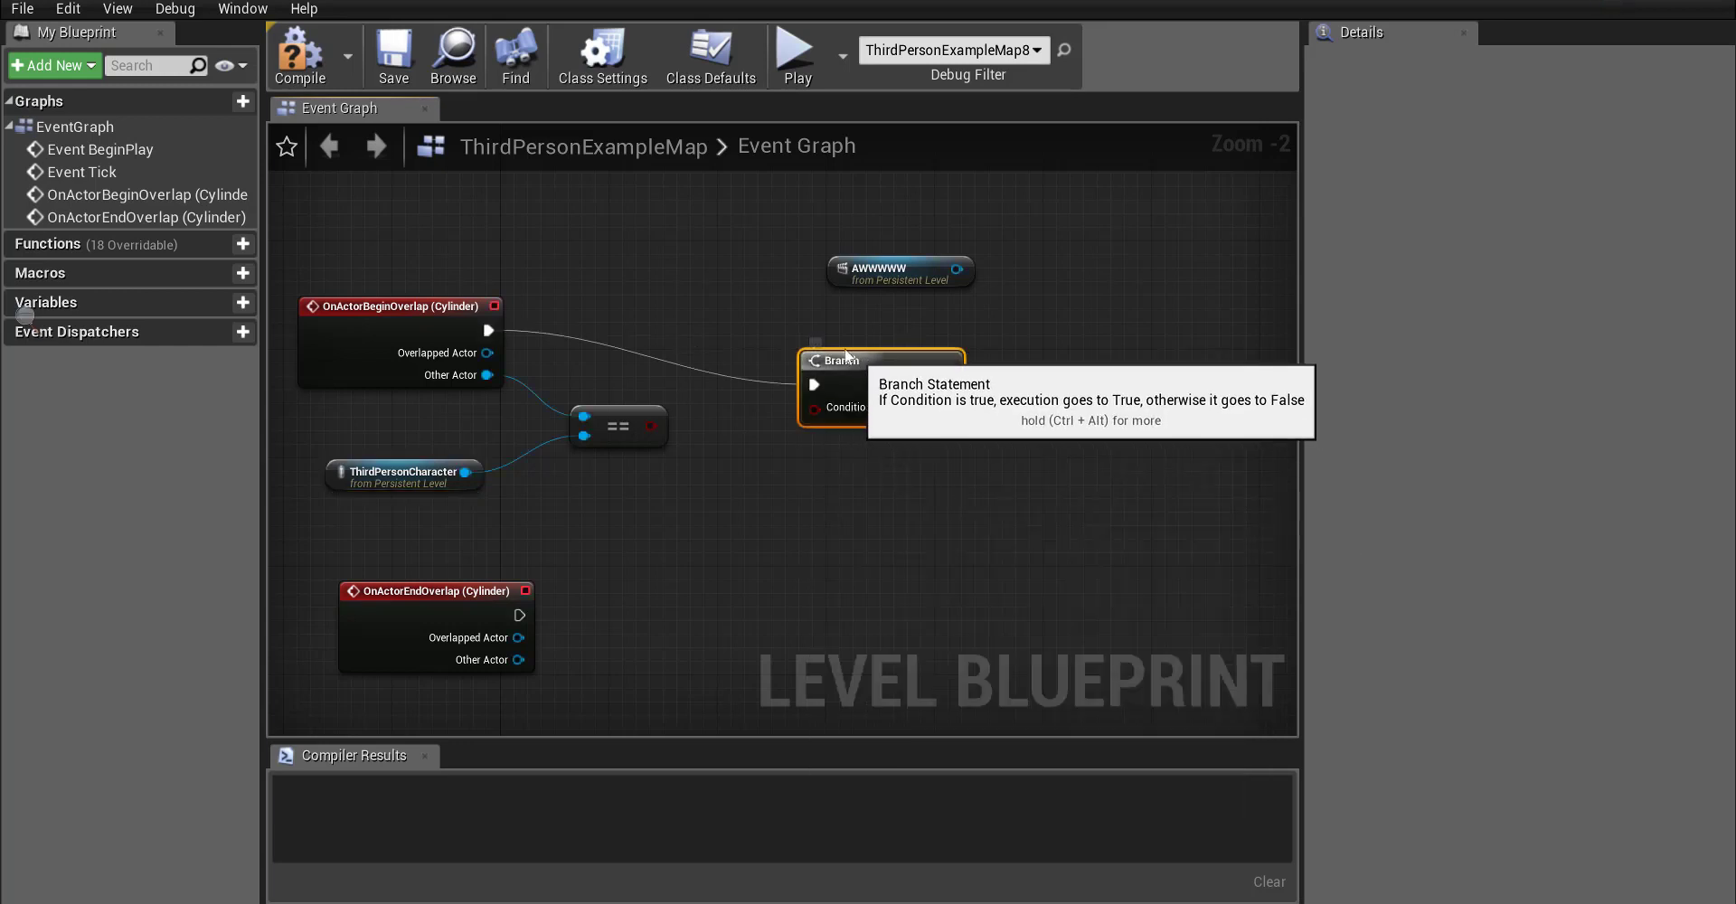
drag(787, 332, 758, 313)
drag(889, 271, 1107, 213)
scroll(653, 561, up, 2)
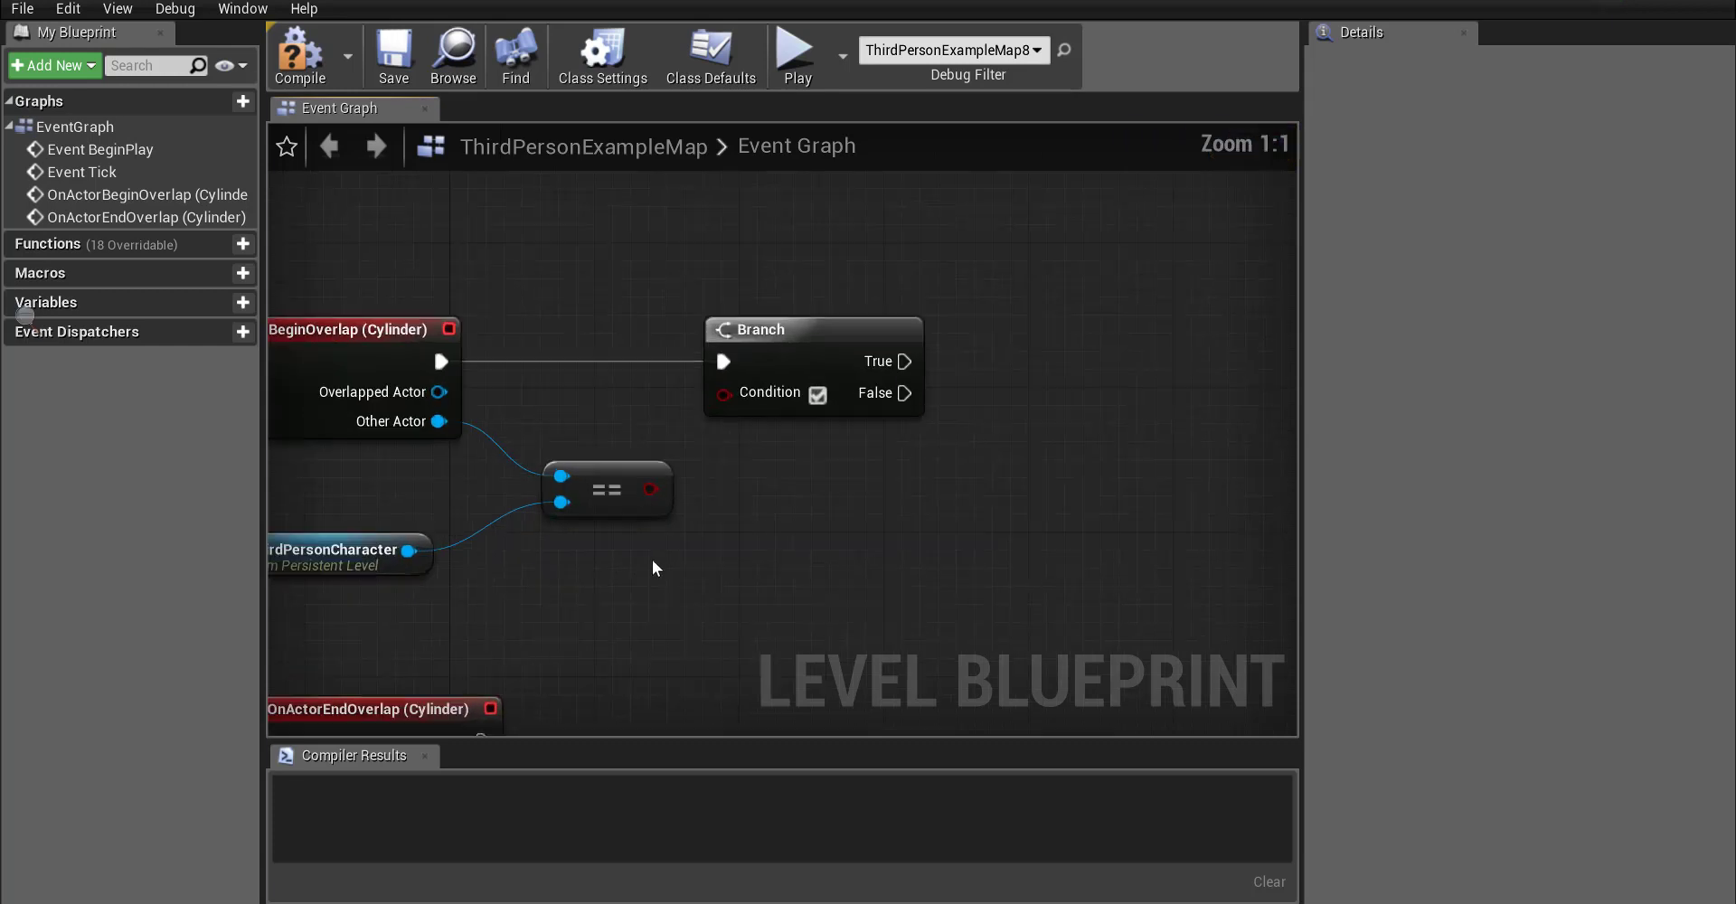
drag(650, 489, 735, 388)
right_drag(841, 519, 640, 580)
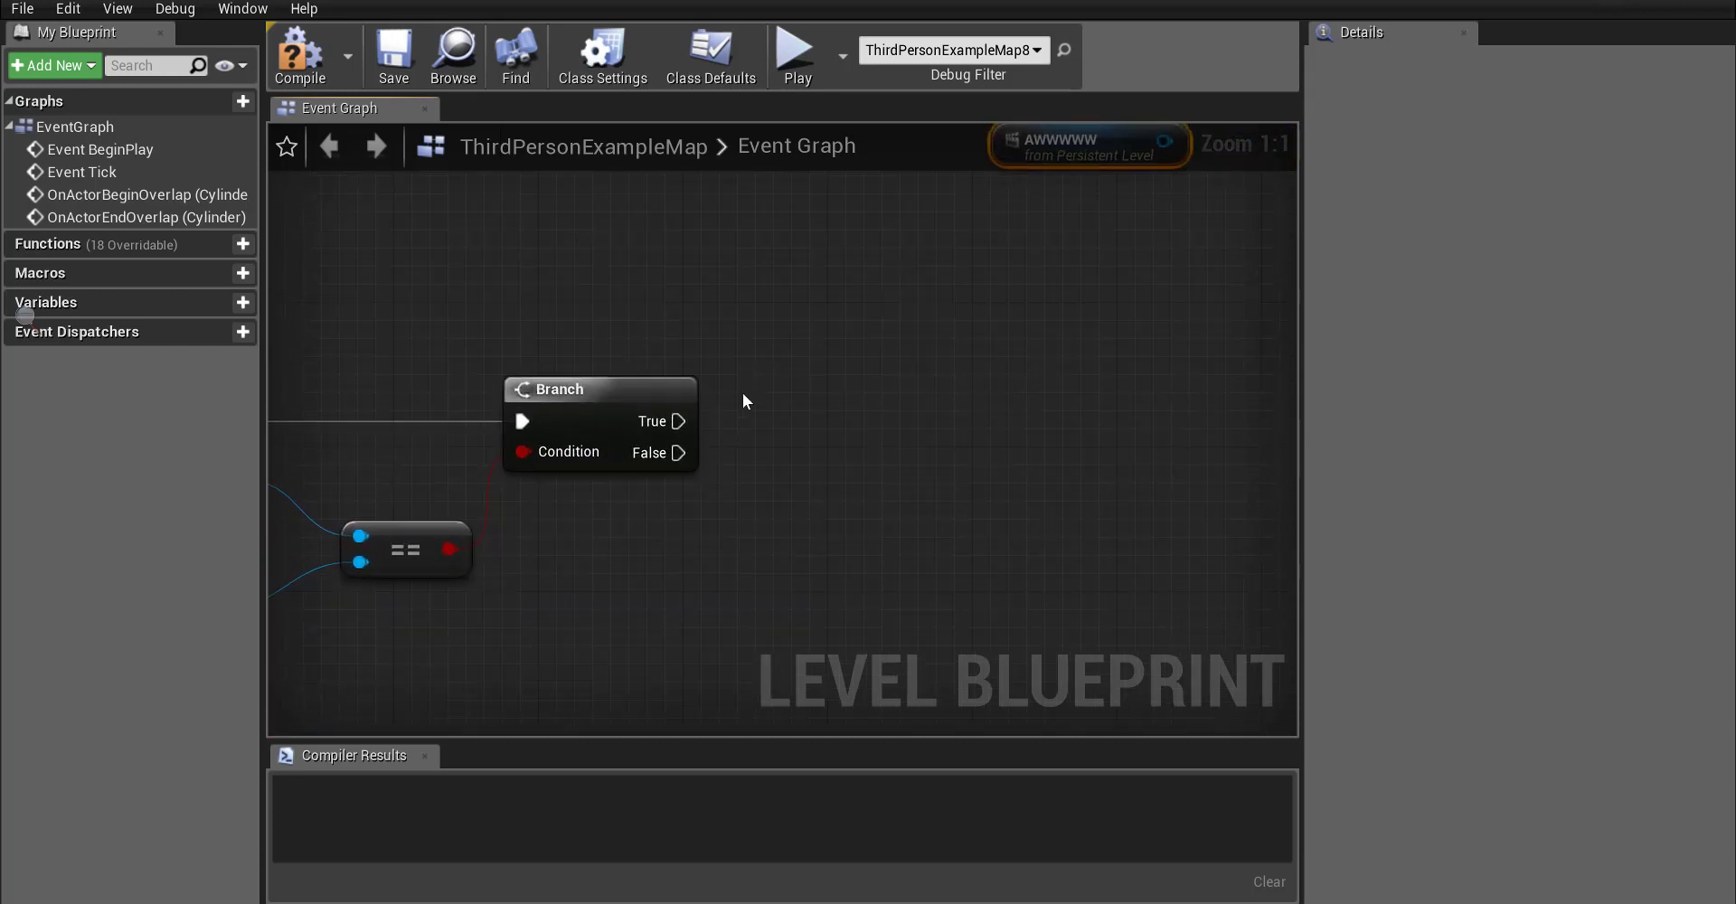
- Add a Print String node to the Branch's True output and set its In String to crush
drag(685, 416, 819, 416)
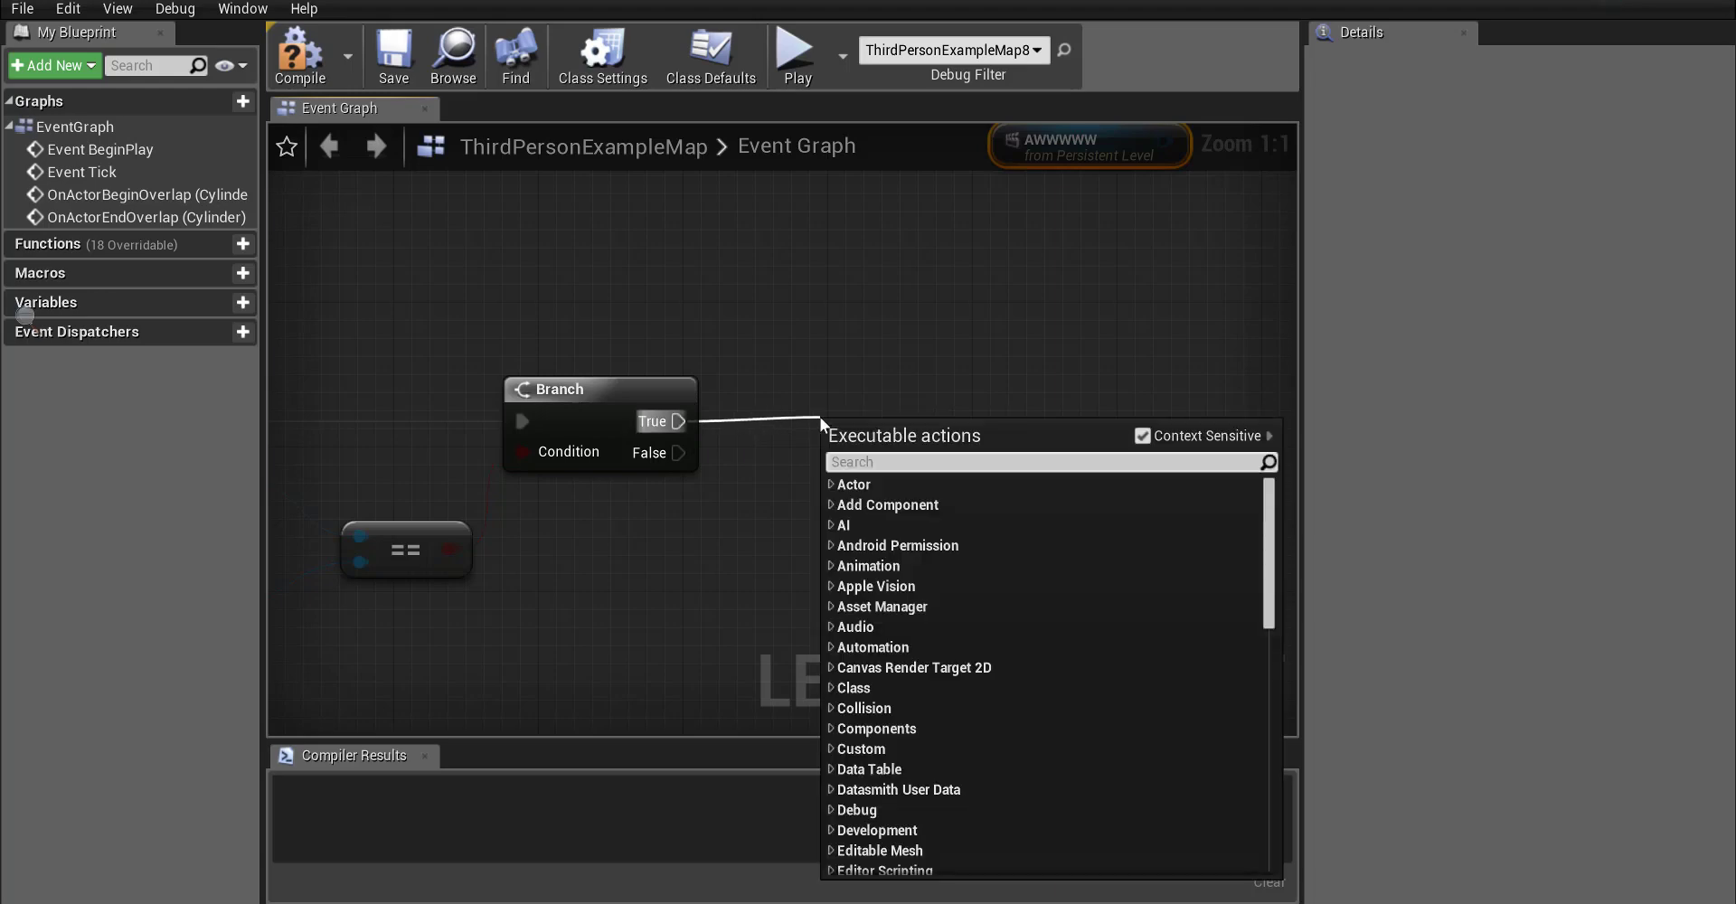
text(print)
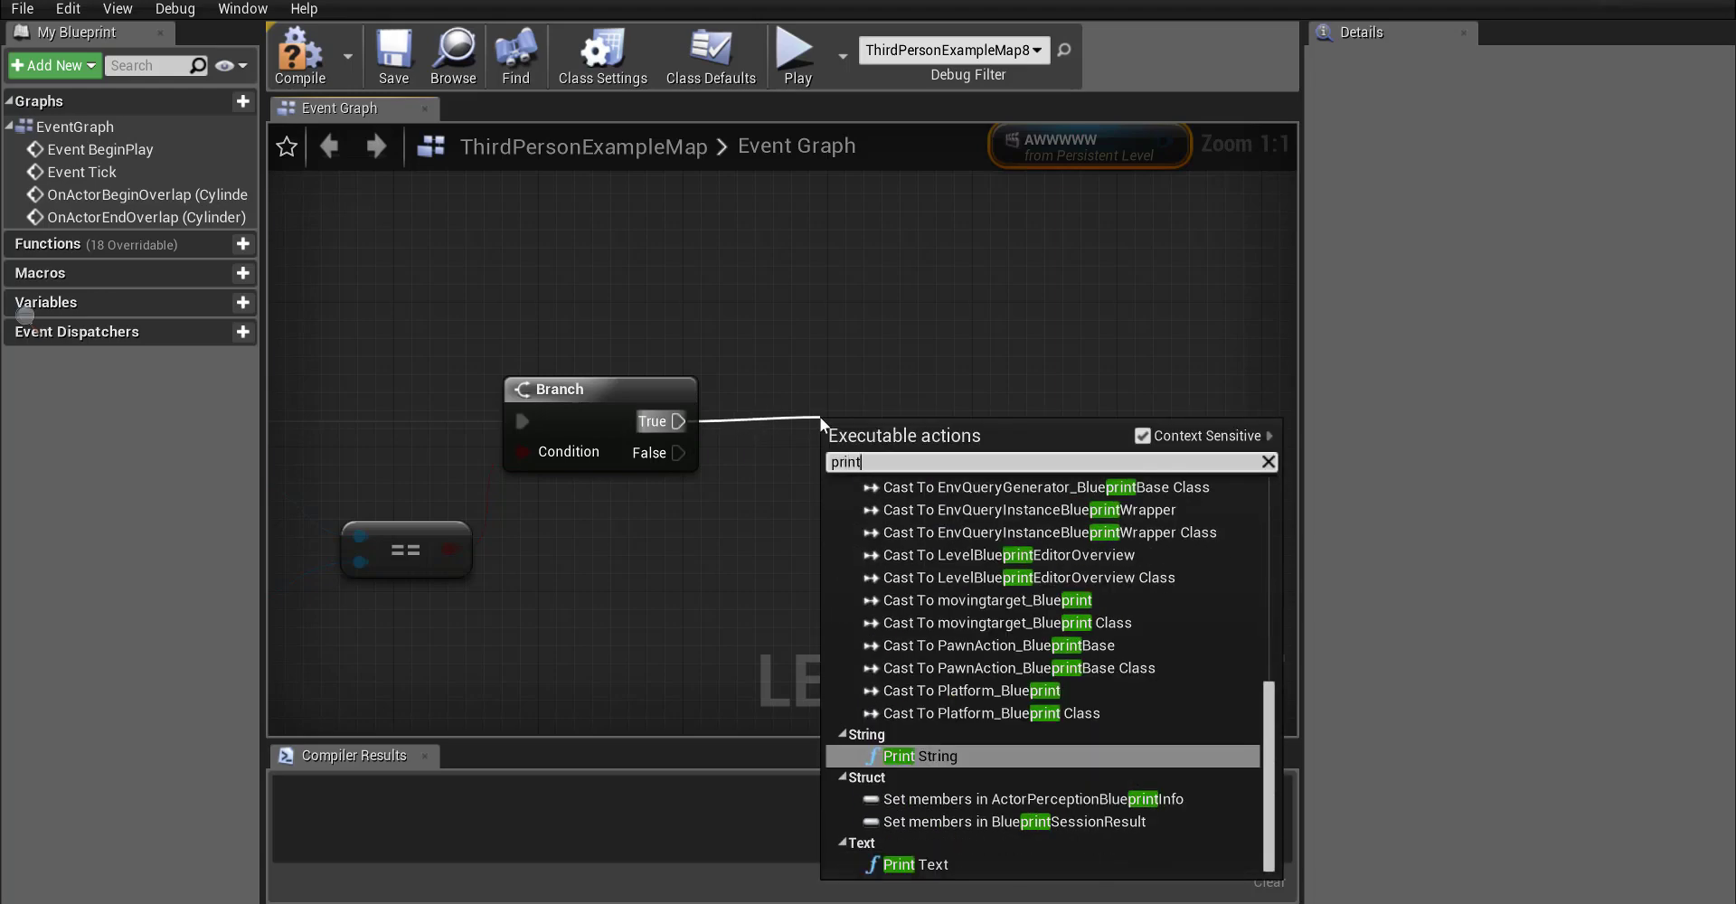
click(942, 755)
drag(914, 417, 878, 380)
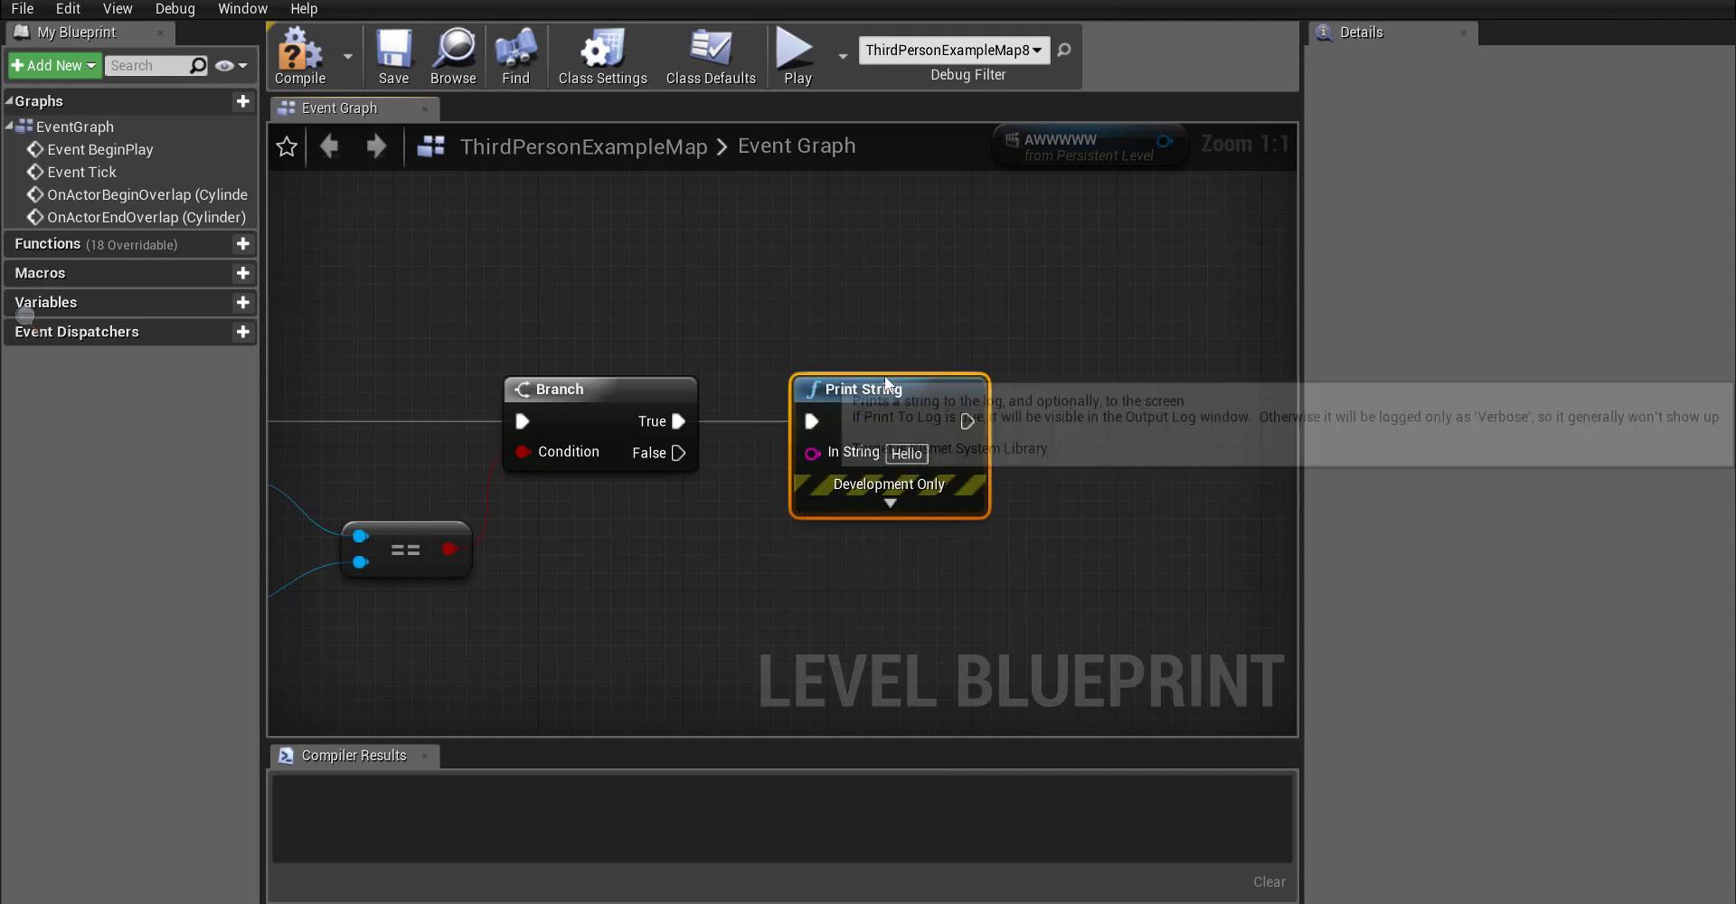
click(907, 453)
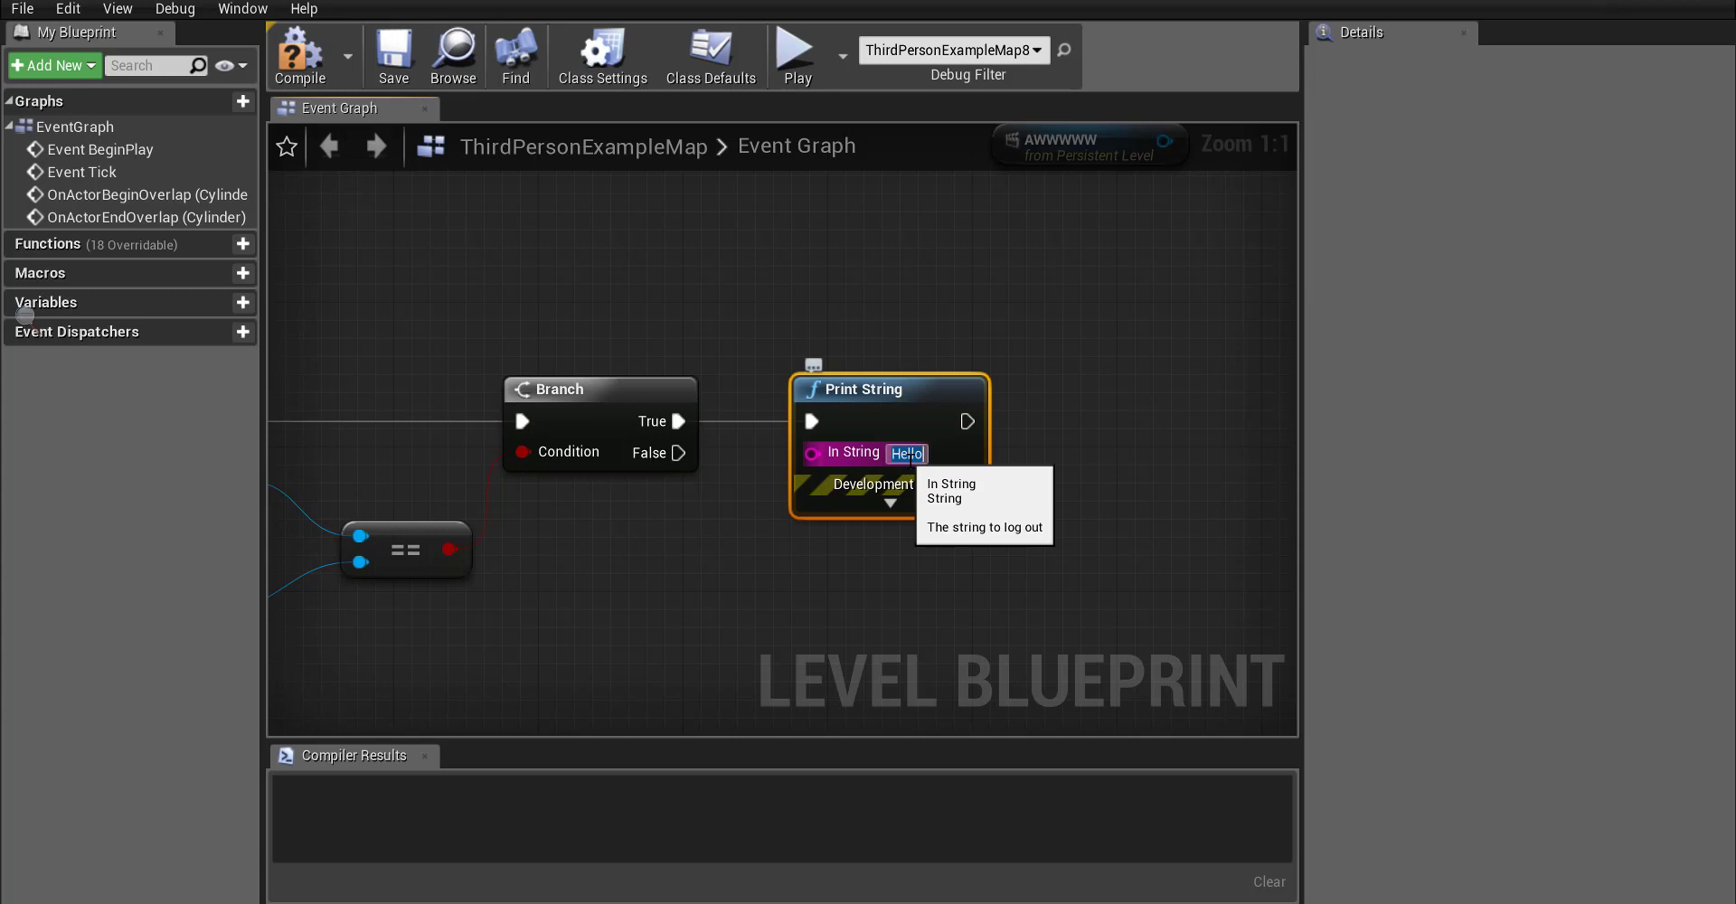
text(crush)
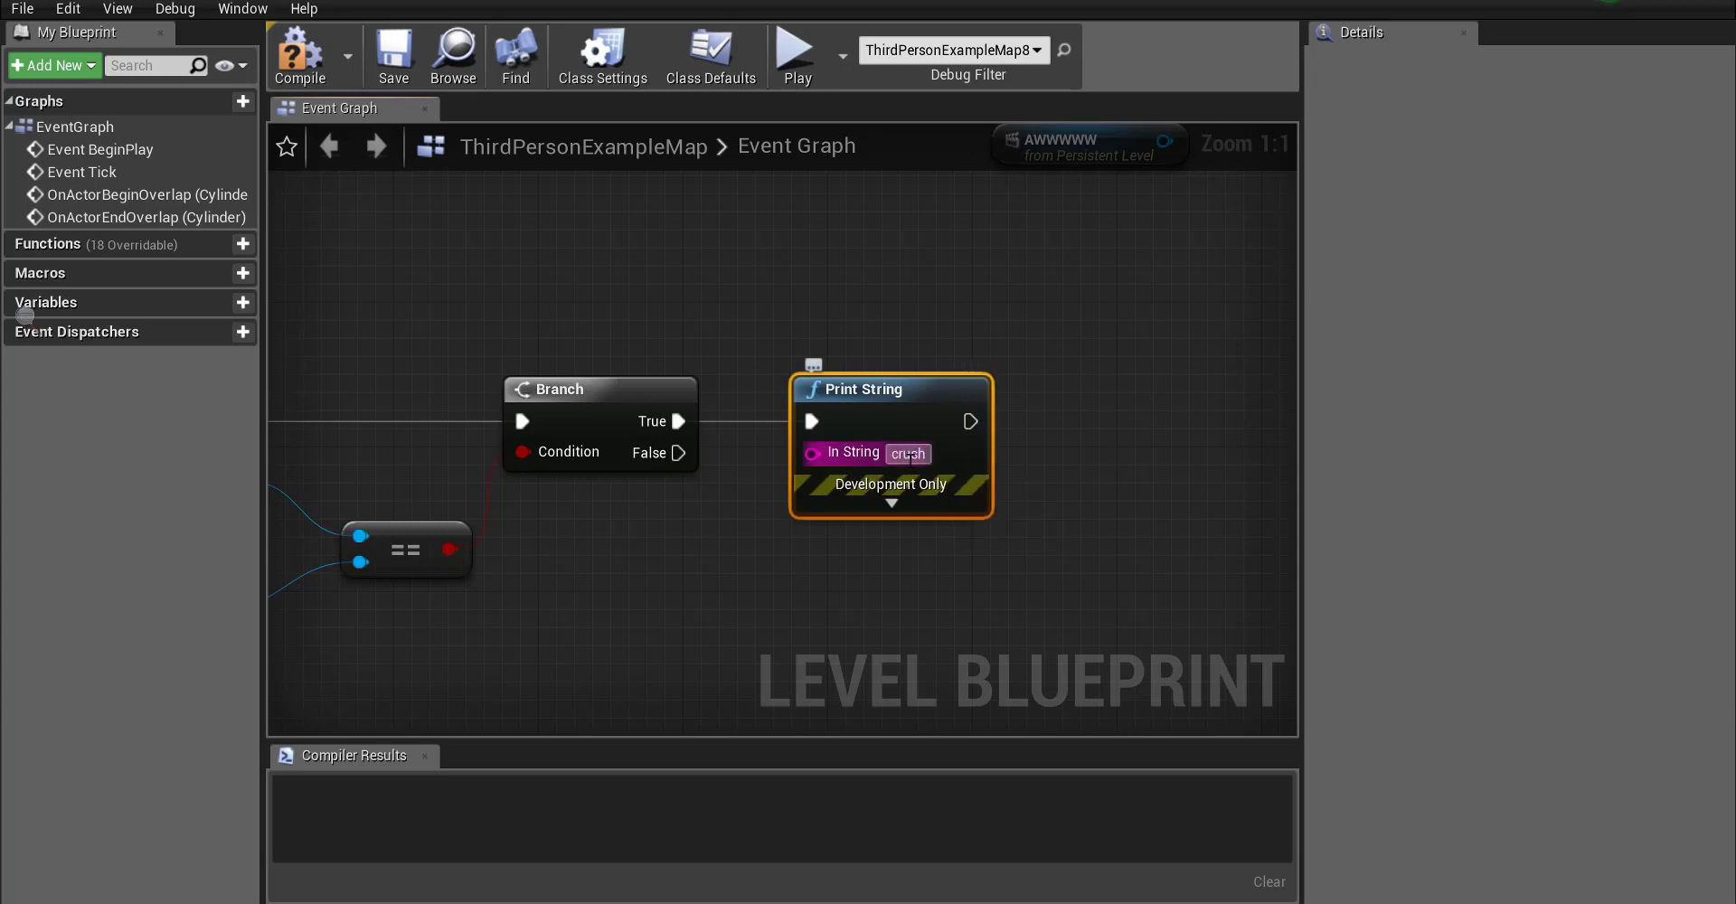
key(Return)
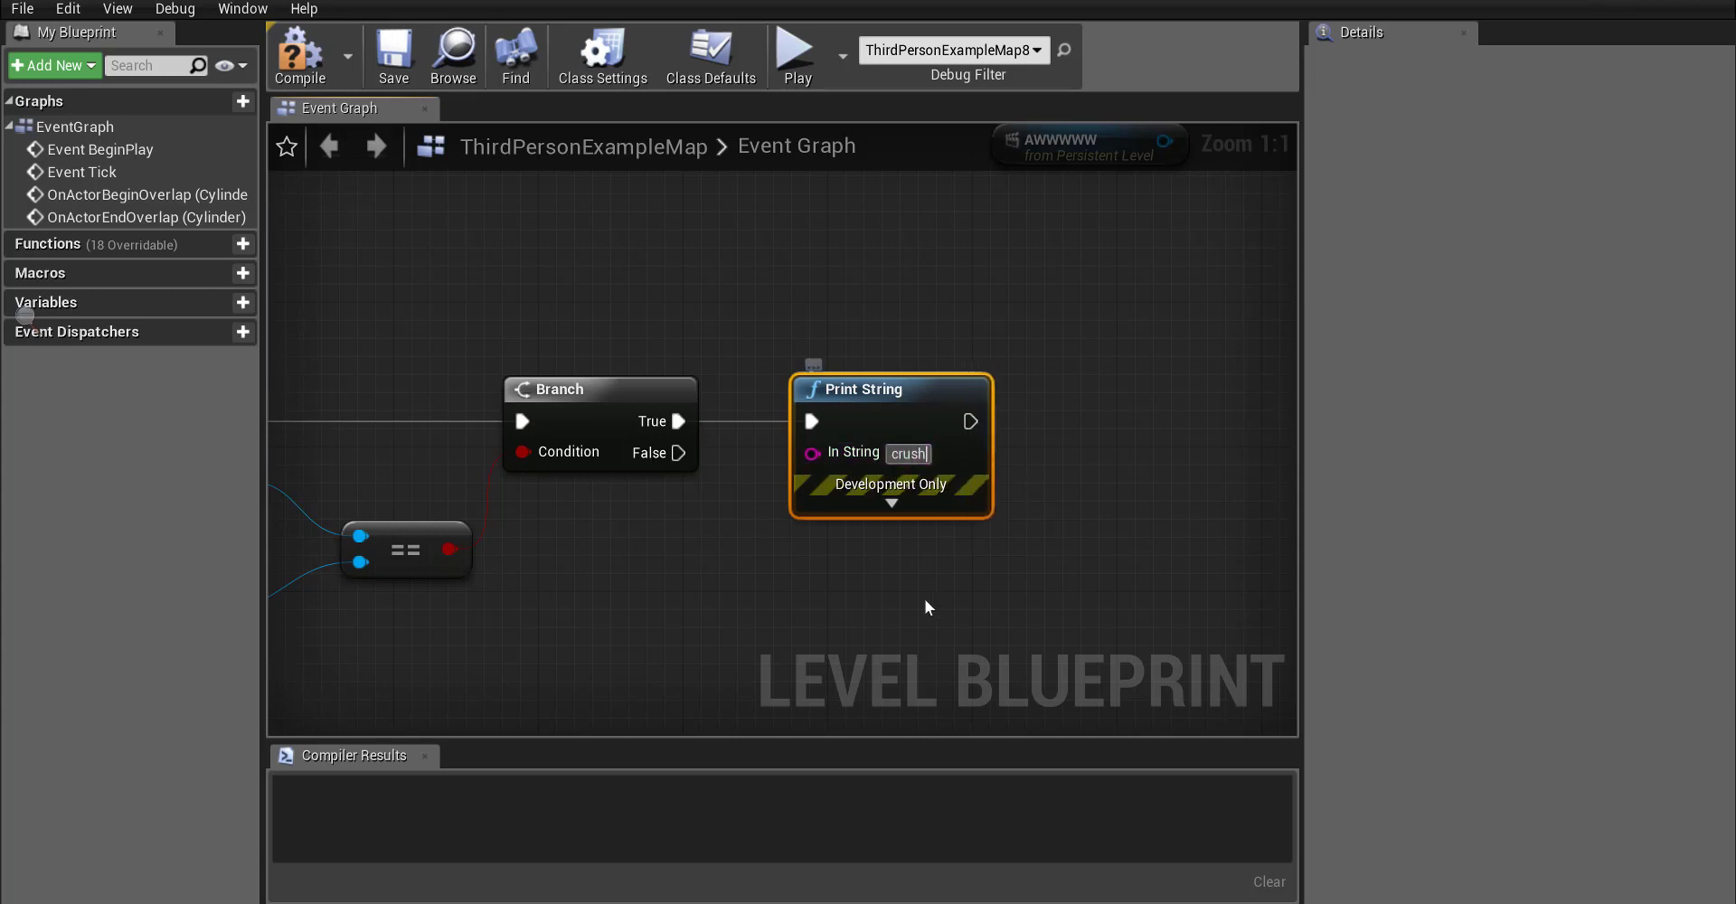
click(710, 580)
- Align the end-overlap event under the begin-overlap event and place copies of the ThirdPersonCharacter, Equal, Branch and Print String nodes beside it
right_drag(611, 569, 985, 401)
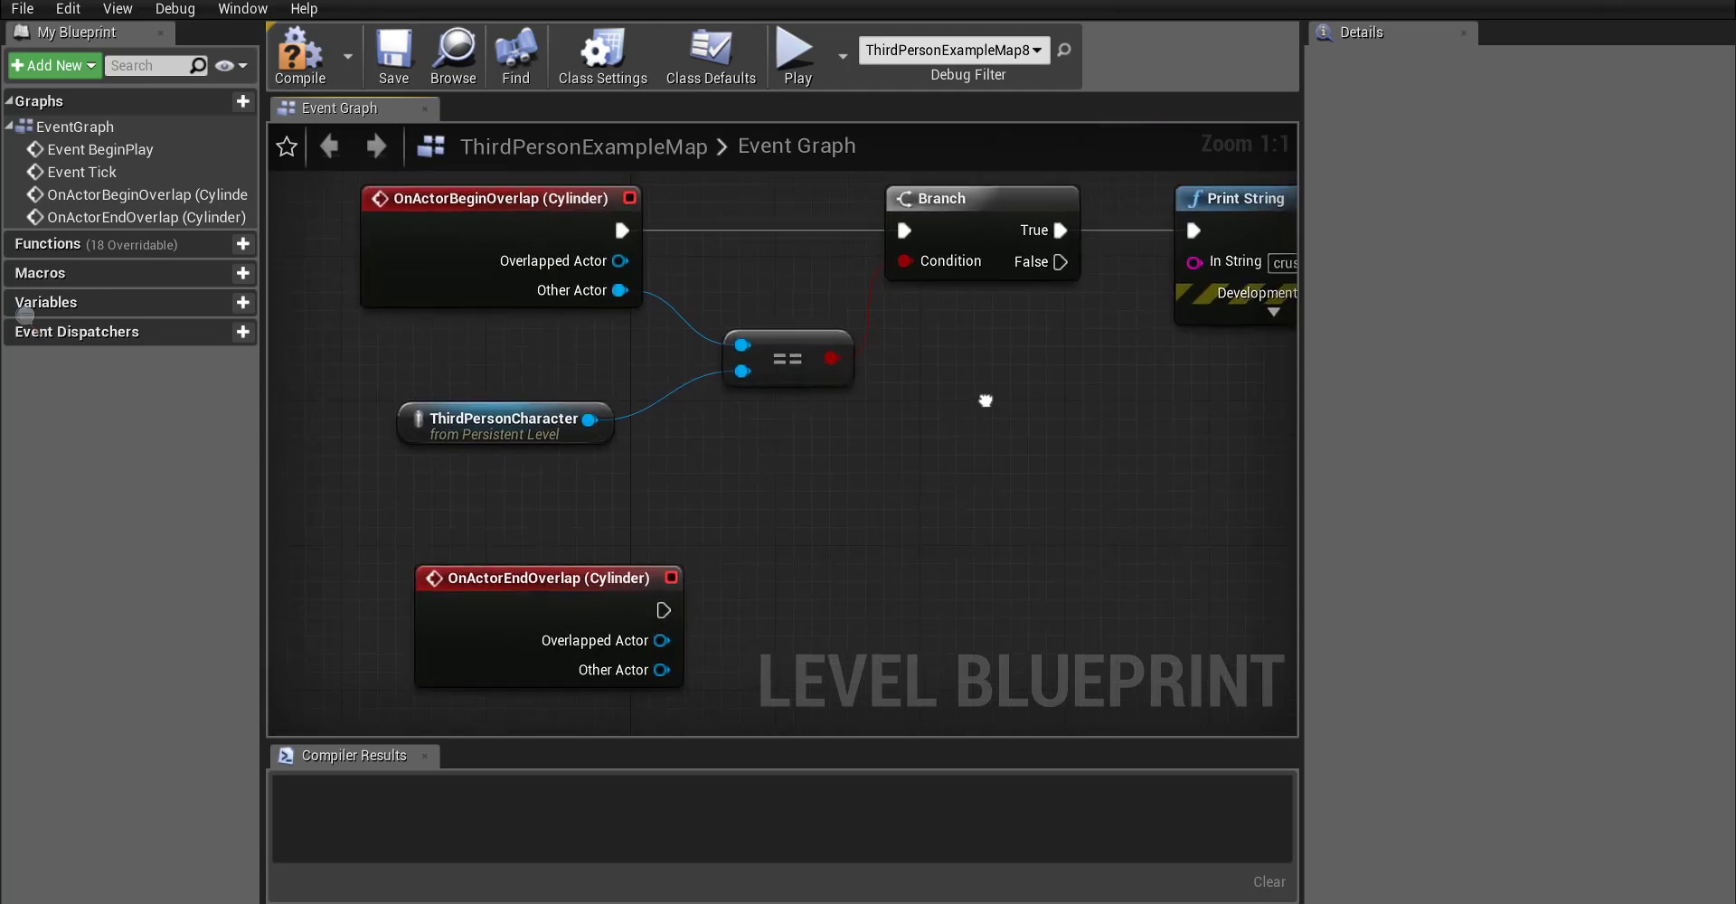
drag(575, 567, 512, 527)
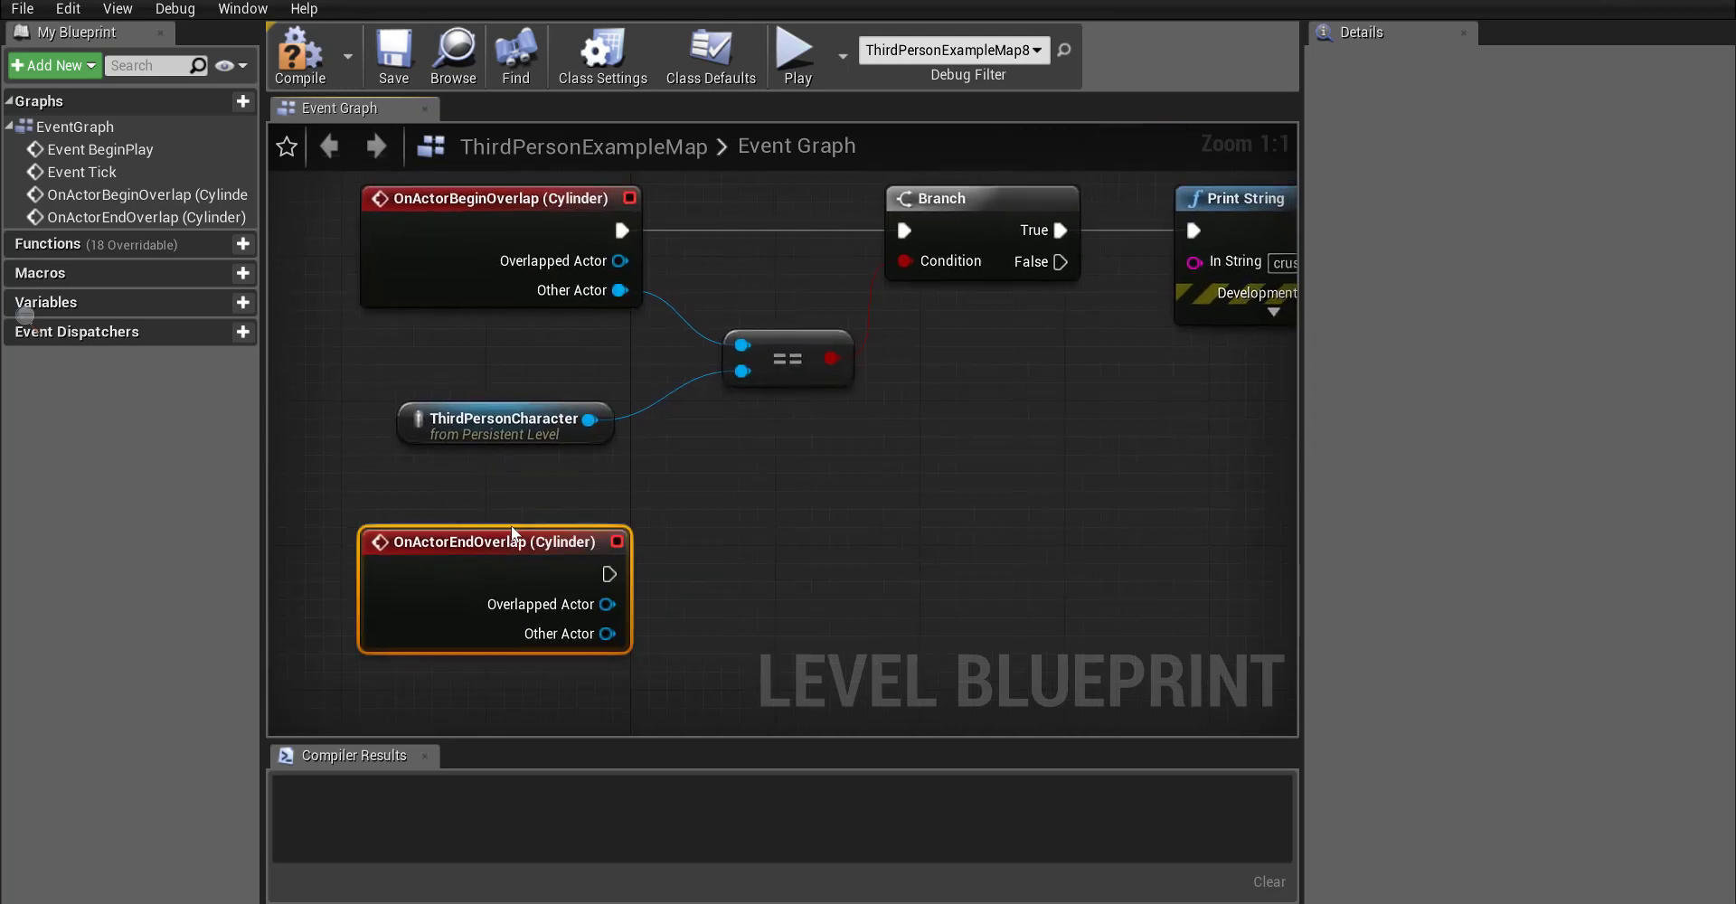
scroll(512, 525, down, 1)
scroll(633, 517, down, 1)
click(560, 445)
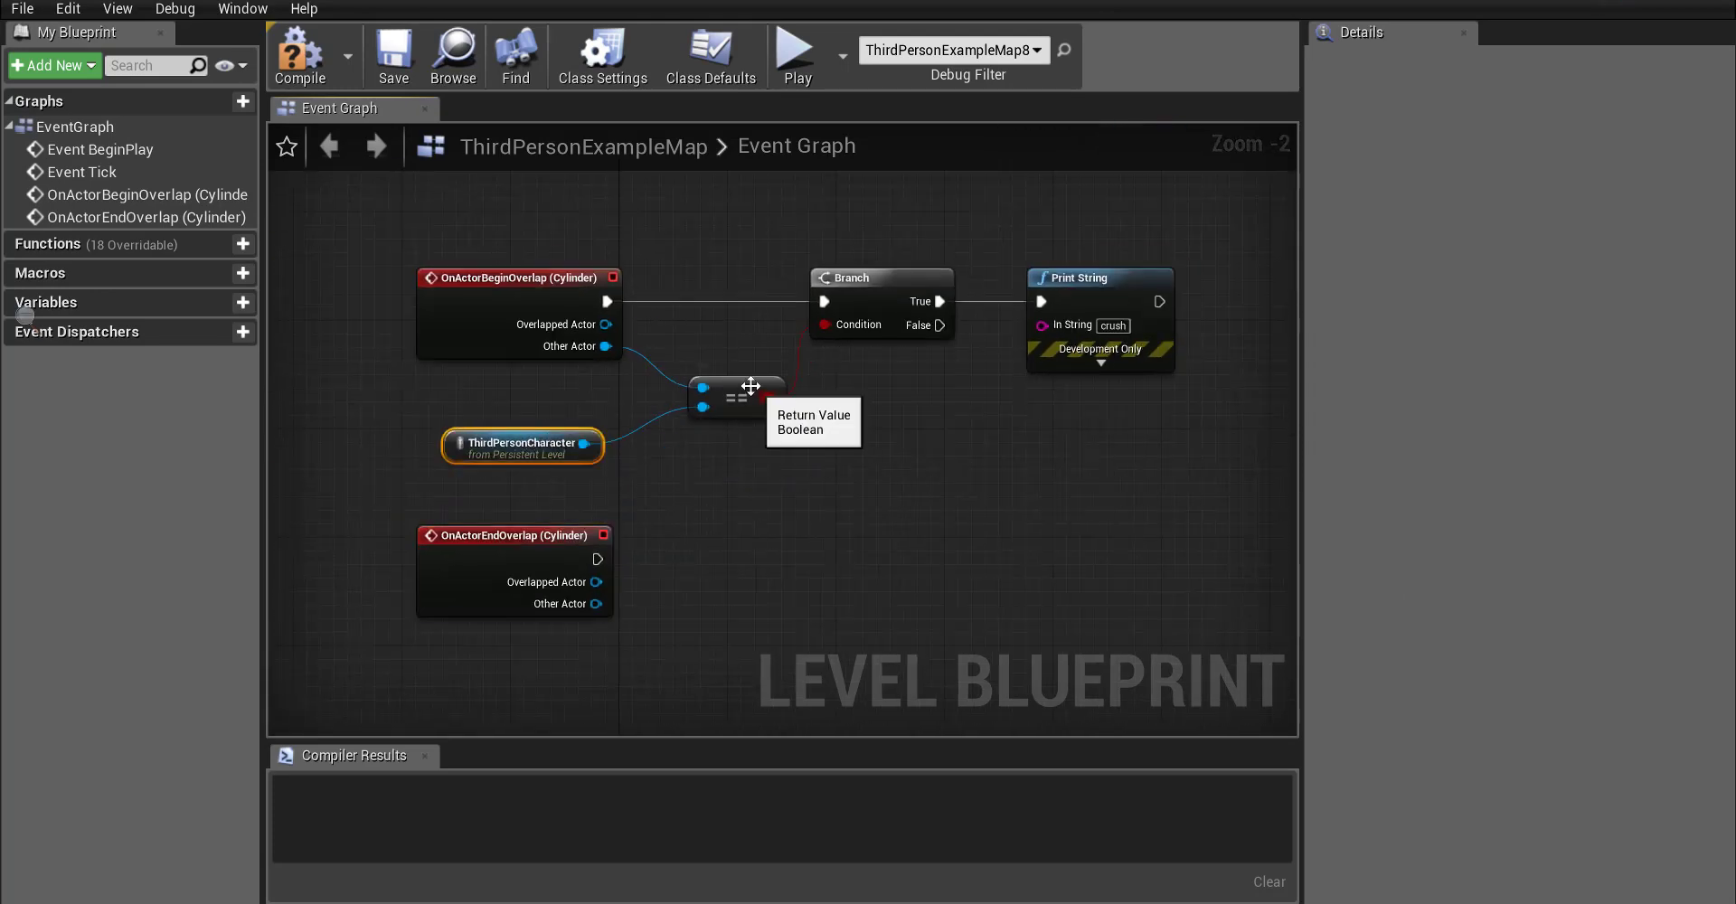
ctrl+click(728, 398)
ctrl+click(895, 298)
ctrl+click(1076, 276)
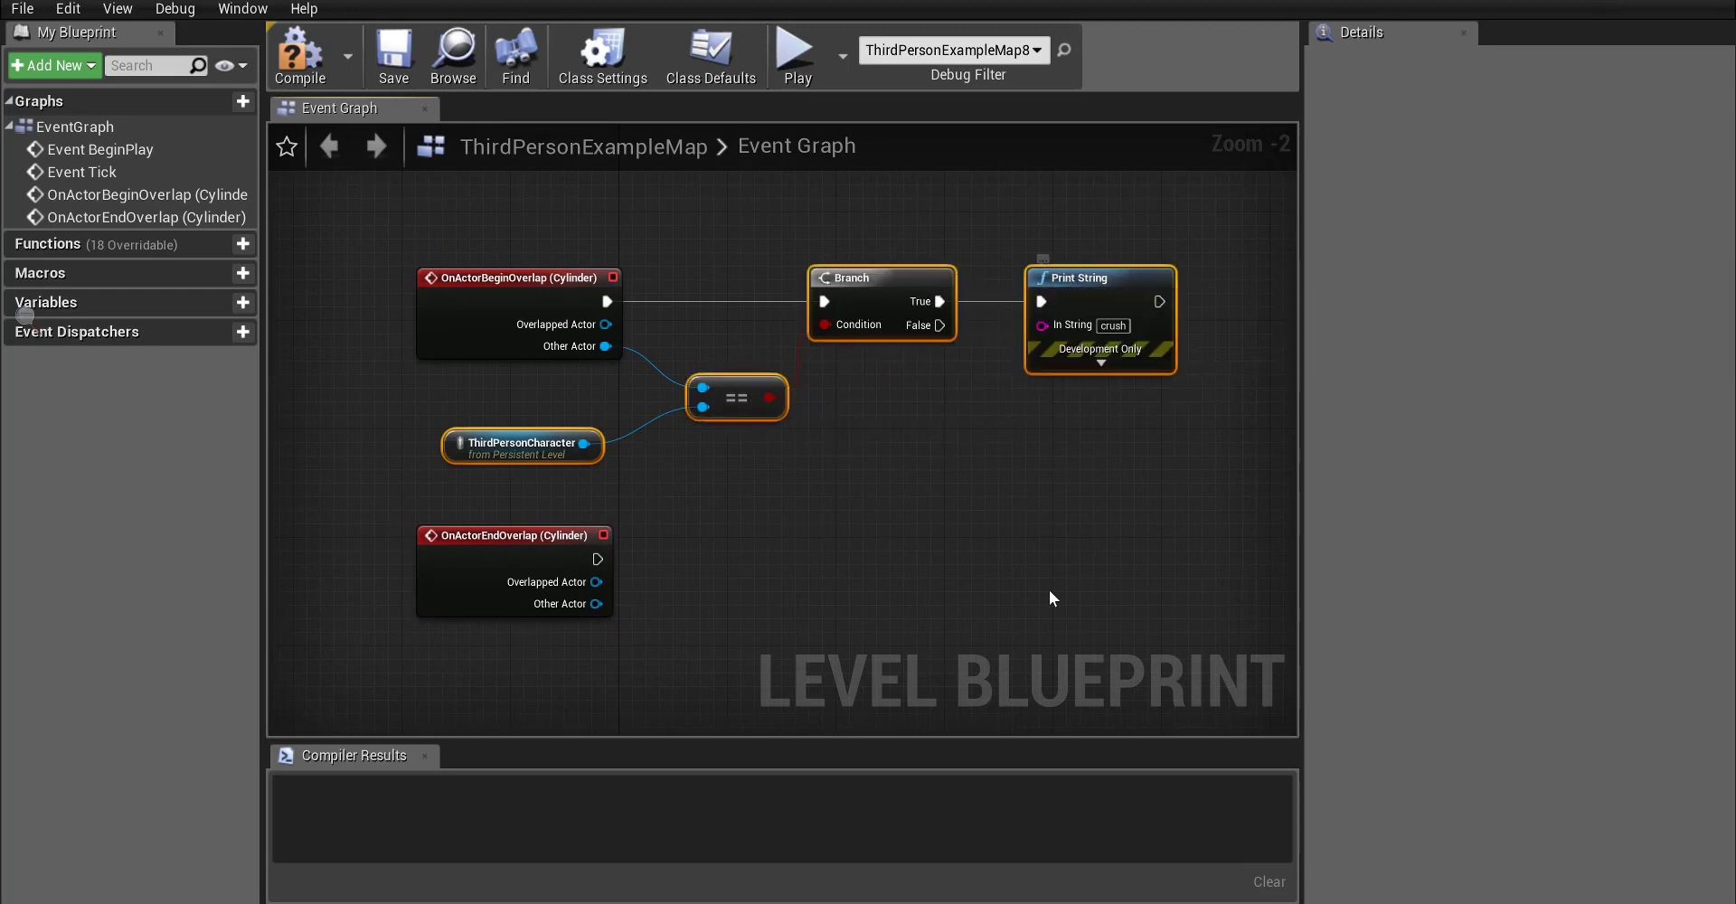
key(ctrl+v)
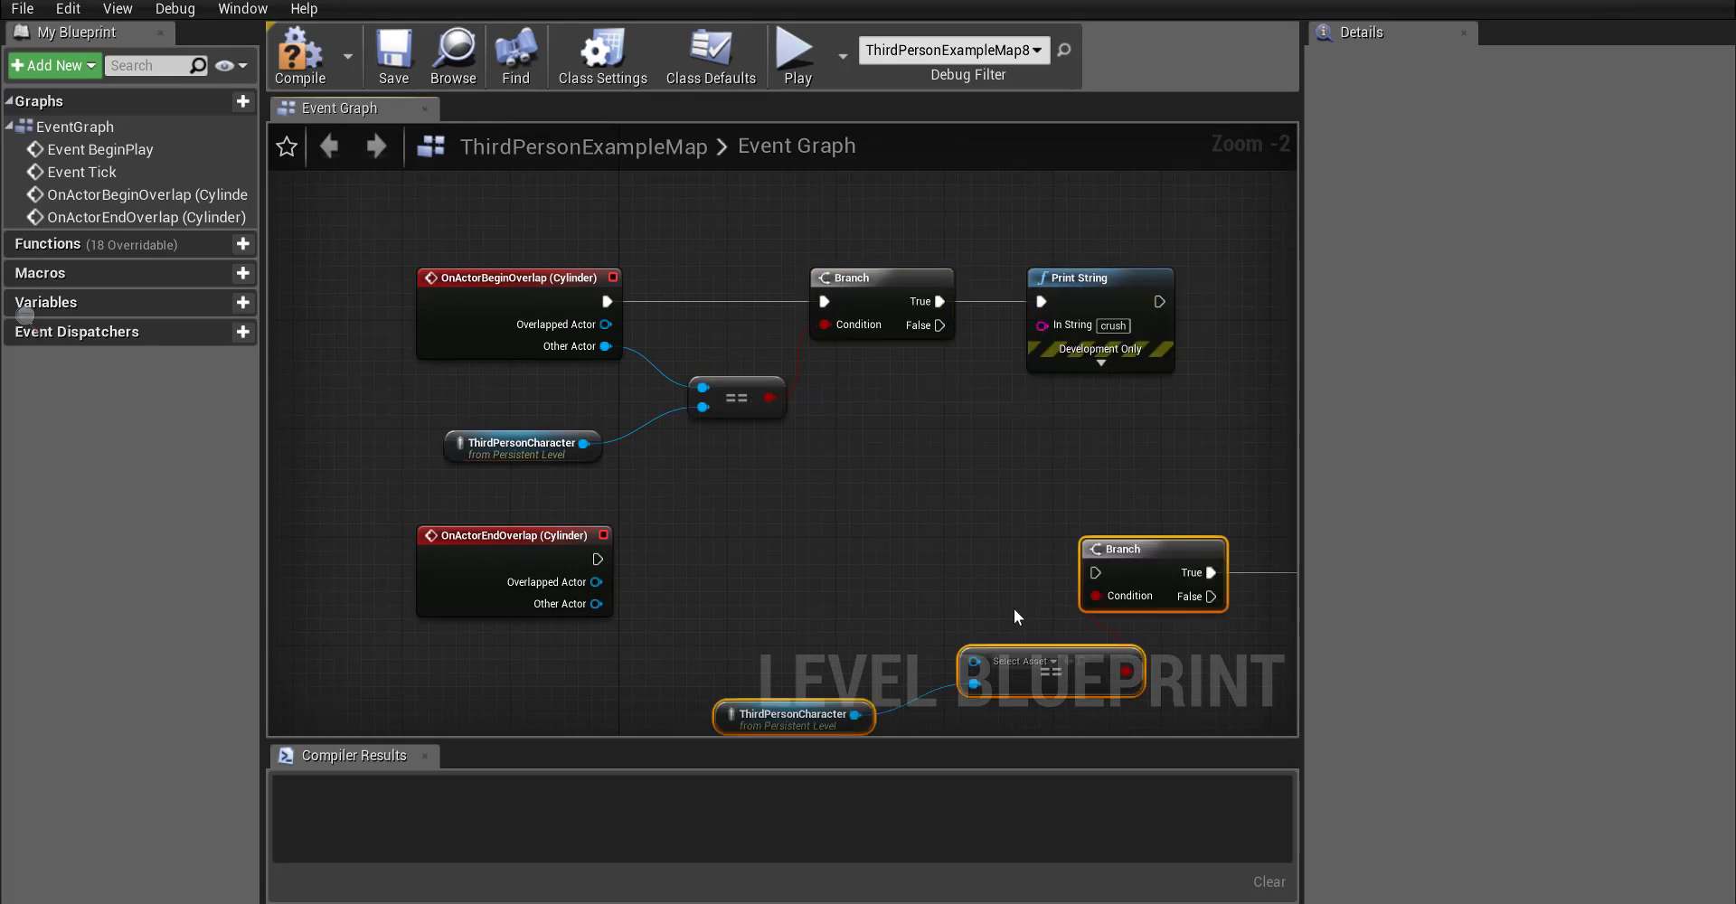
scroll(942, 613, down, 1)
drag(1141, 554, 899, 515)
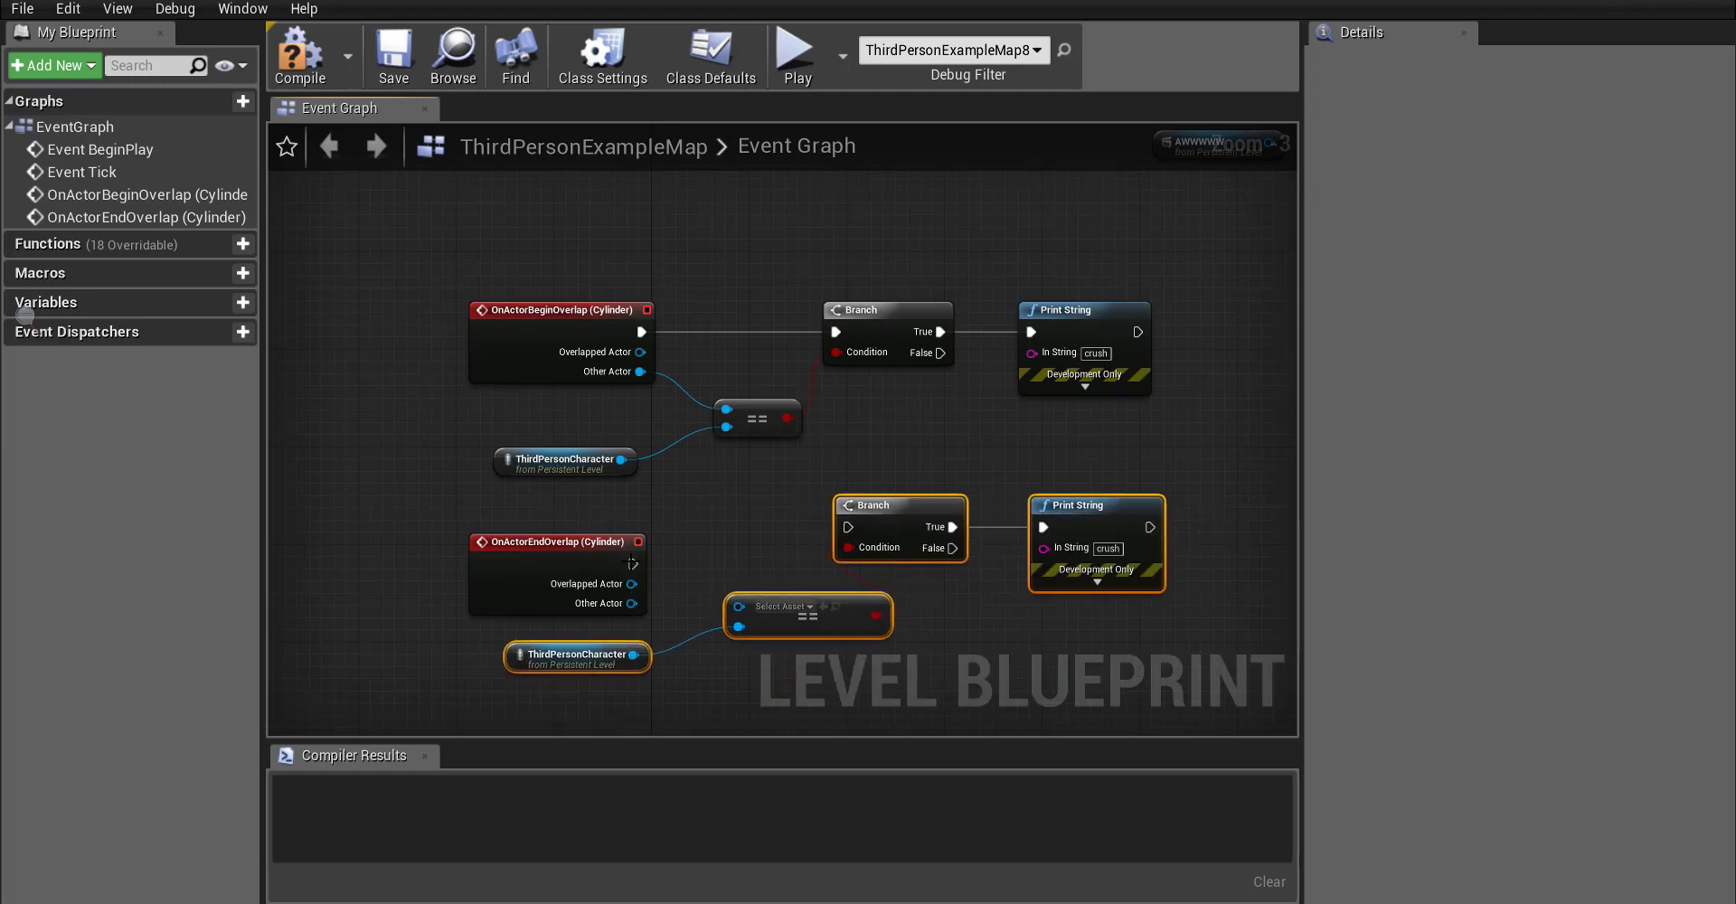
- Connect the end-overlap event to the copied Branch and Equal nodes, and set the copied Print String's text to release
drag(632, 564, 850, 528)
drag(632, 603, 739, 605)
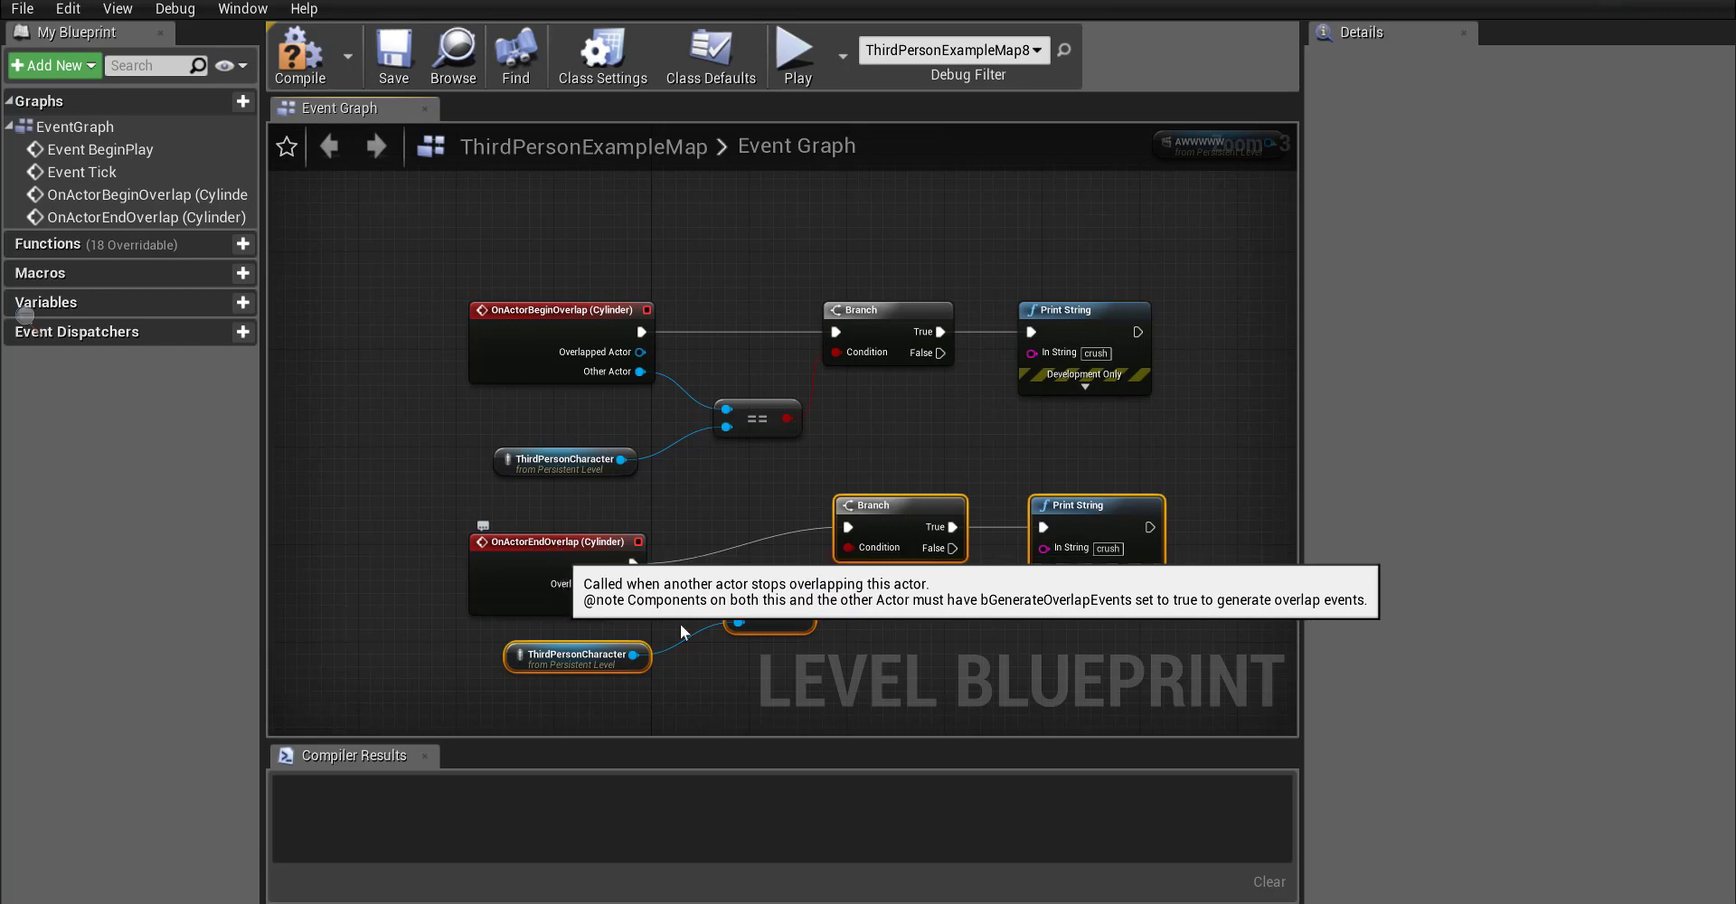
click(1116, 548)
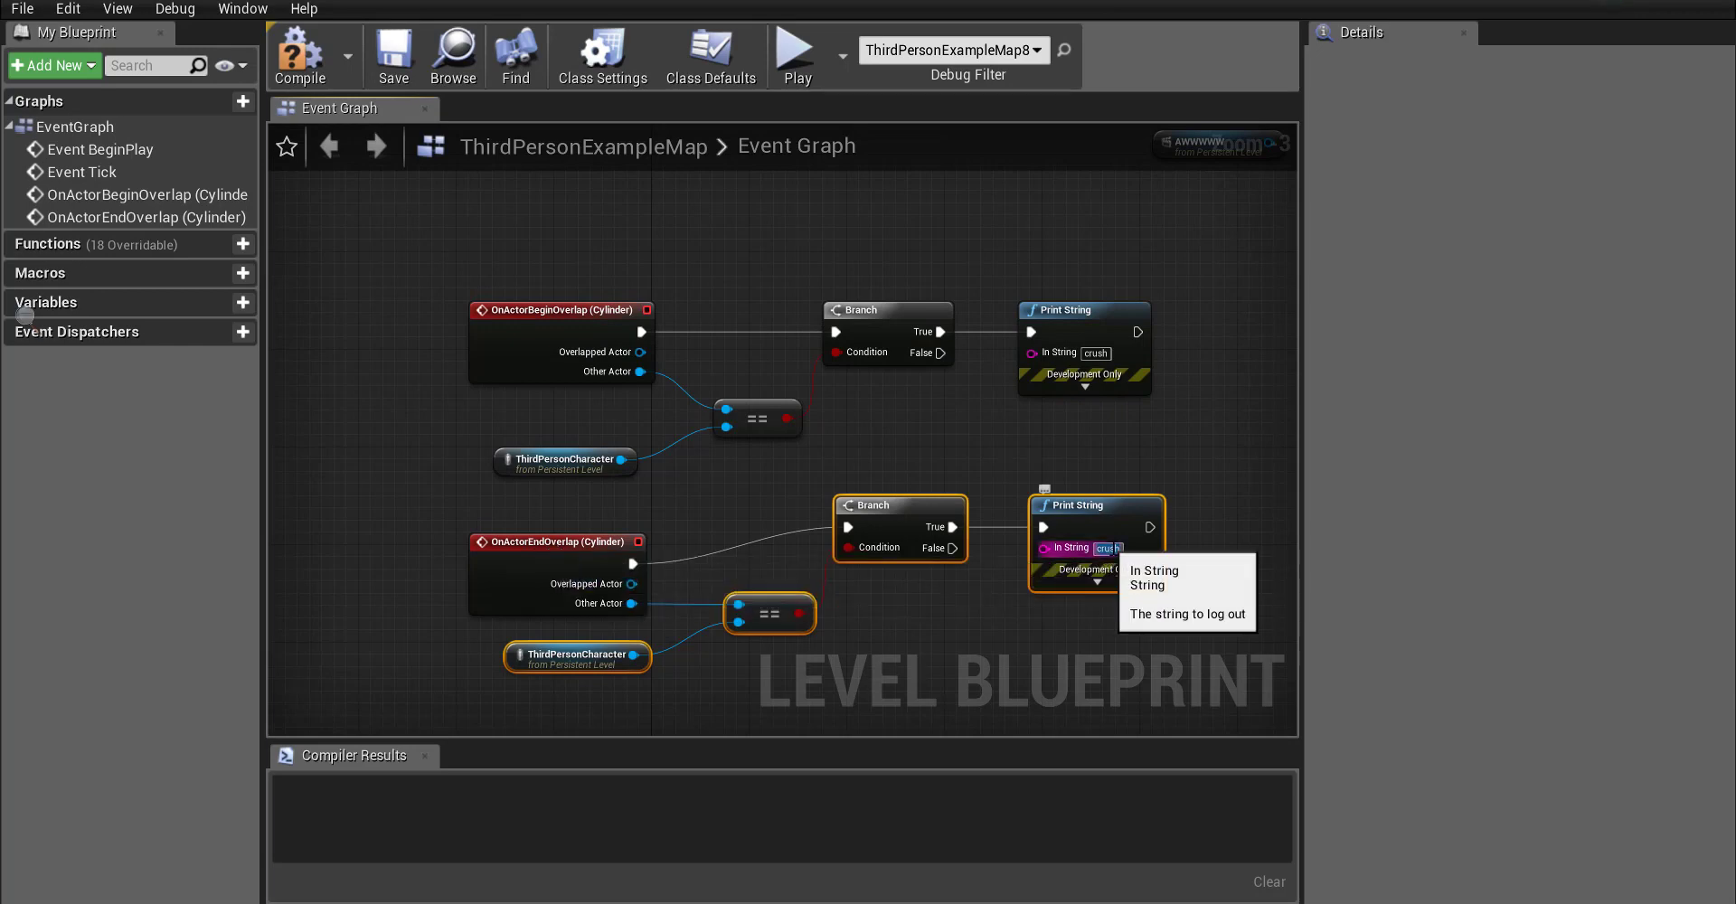
text(rele)
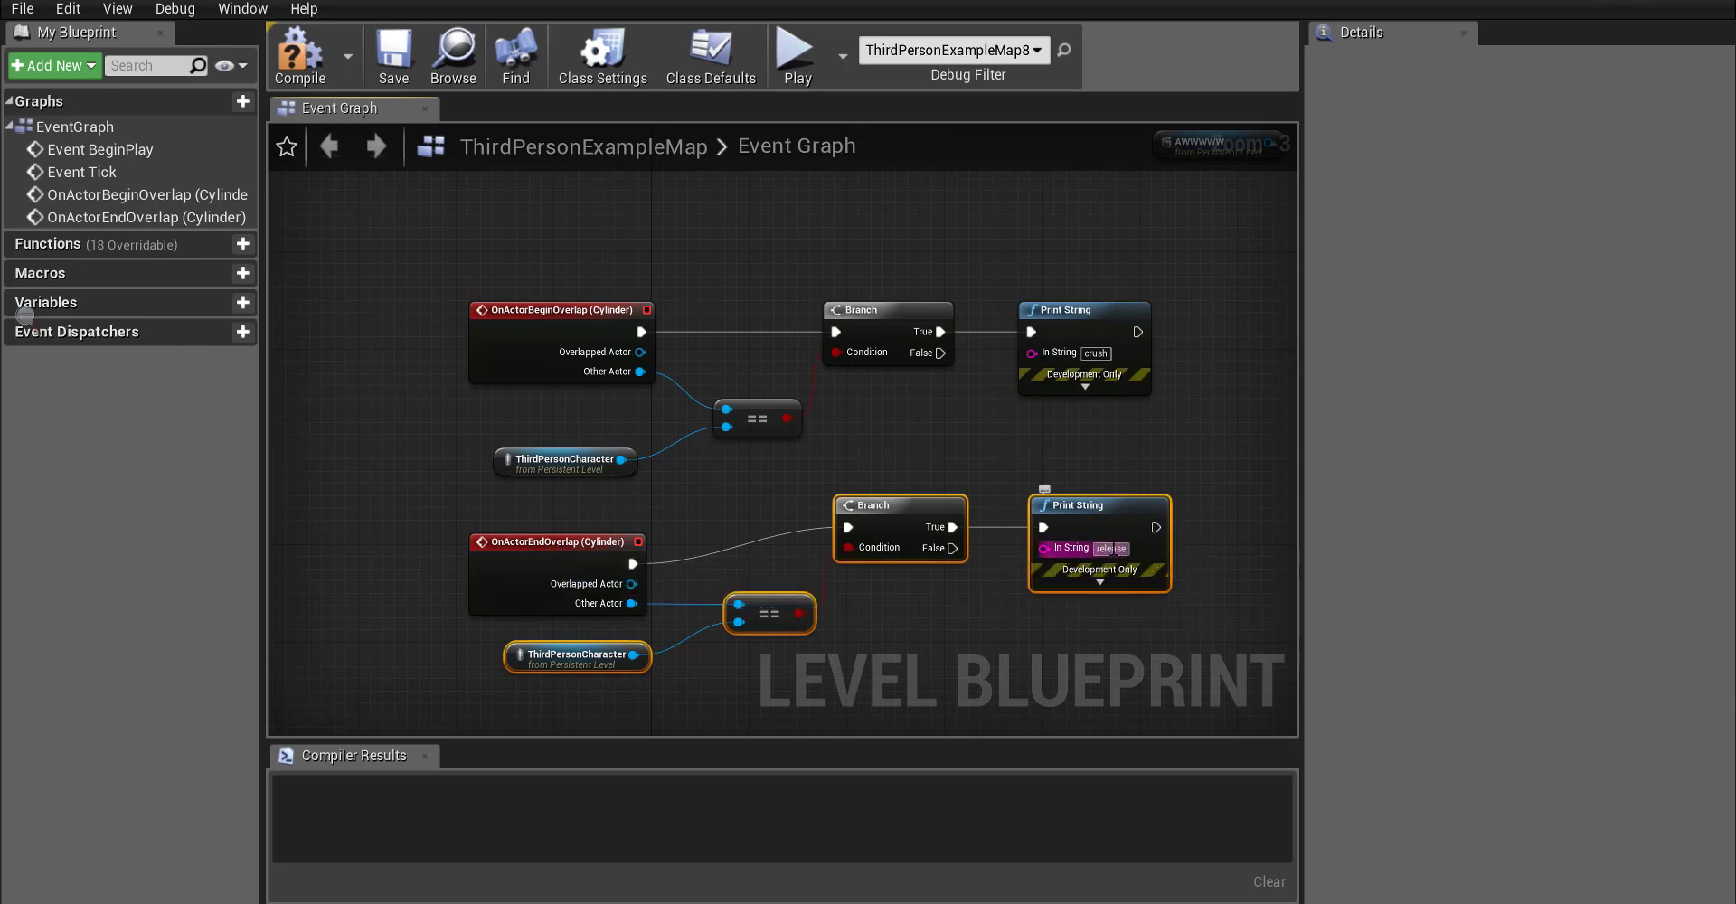
text(ase)
click(1110, 655)
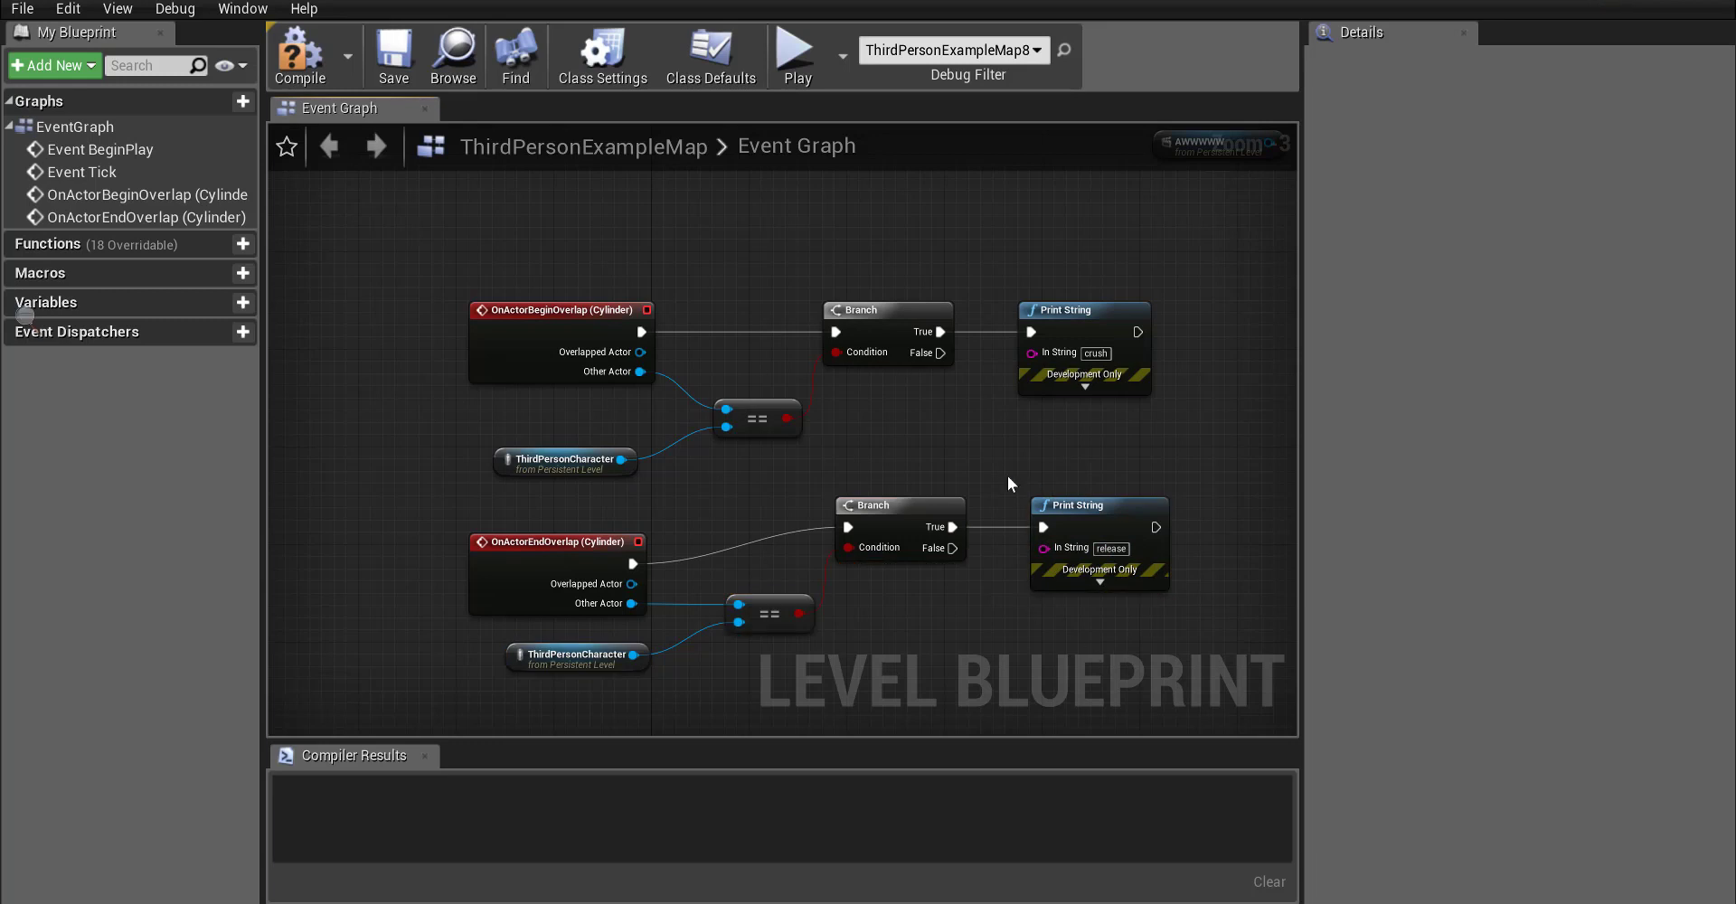
- Compile the Level Blueprint and play-test the level by running the character back and forth around the raised cylinder
click(300, 56)
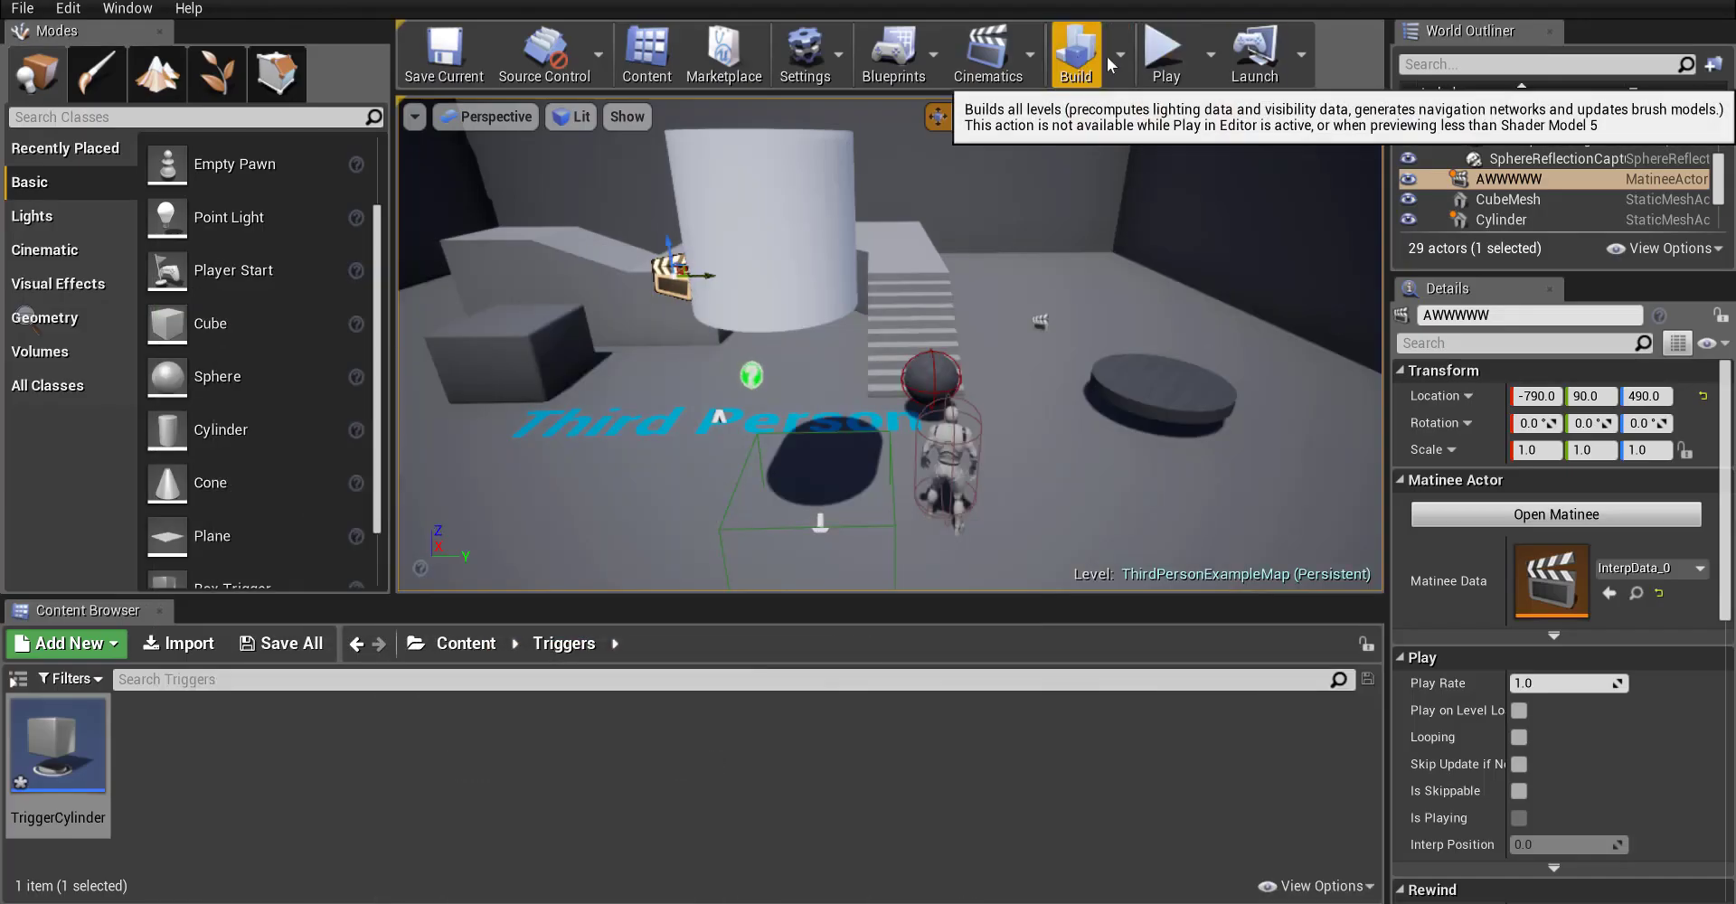
click(1163, 56)
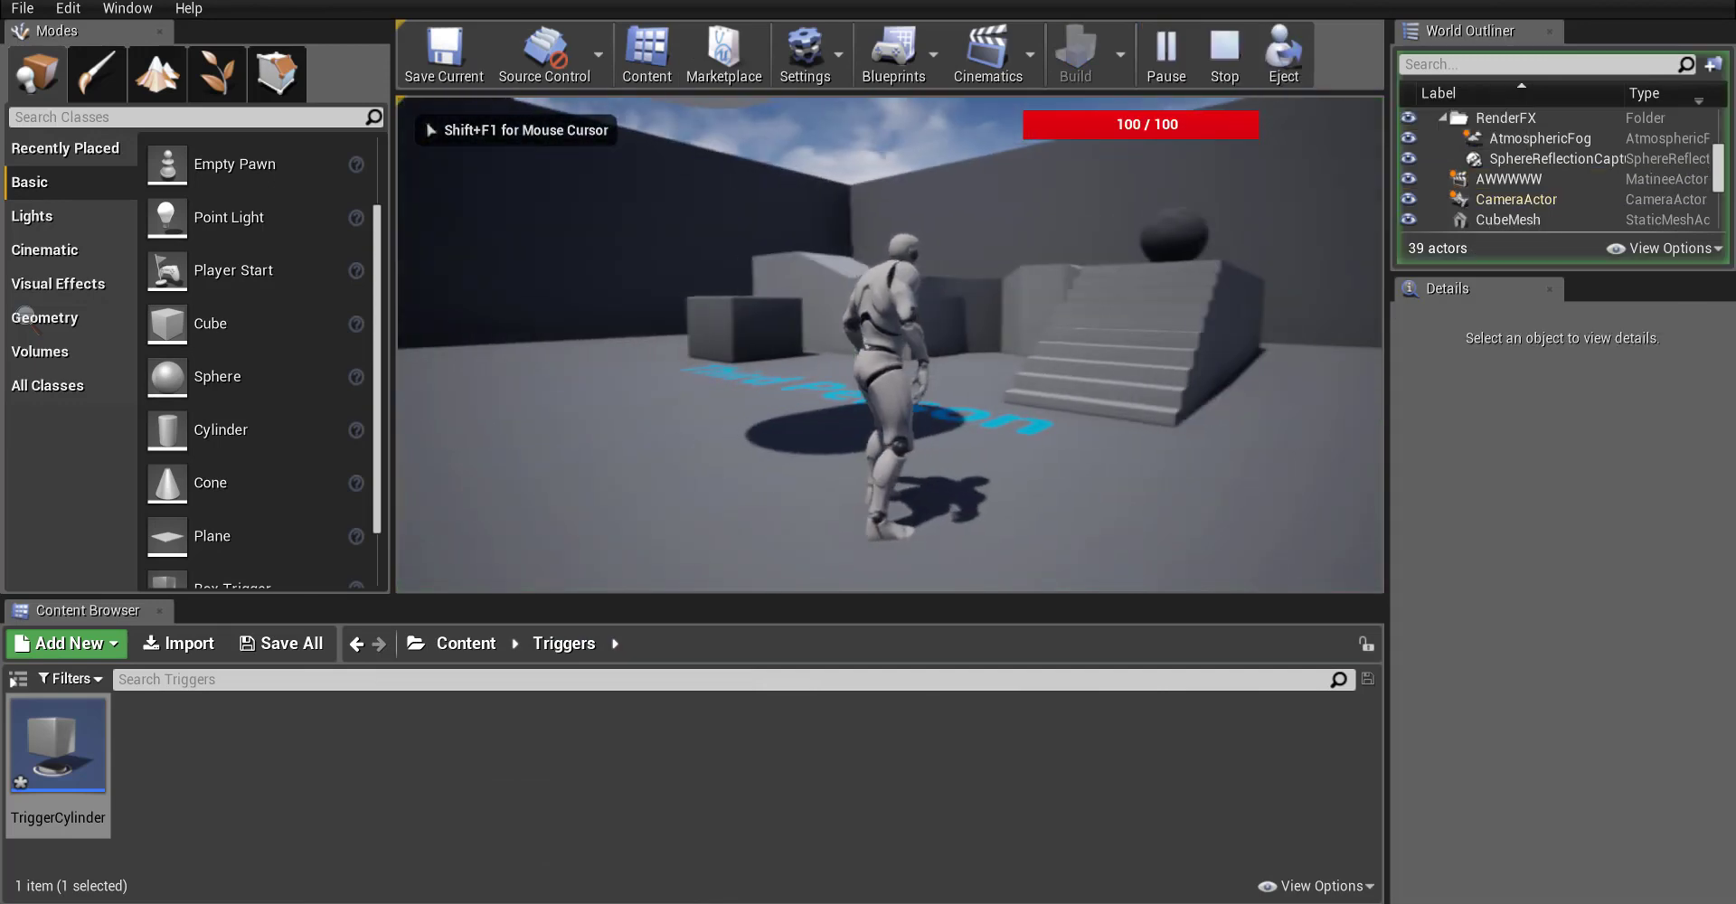
key(w)
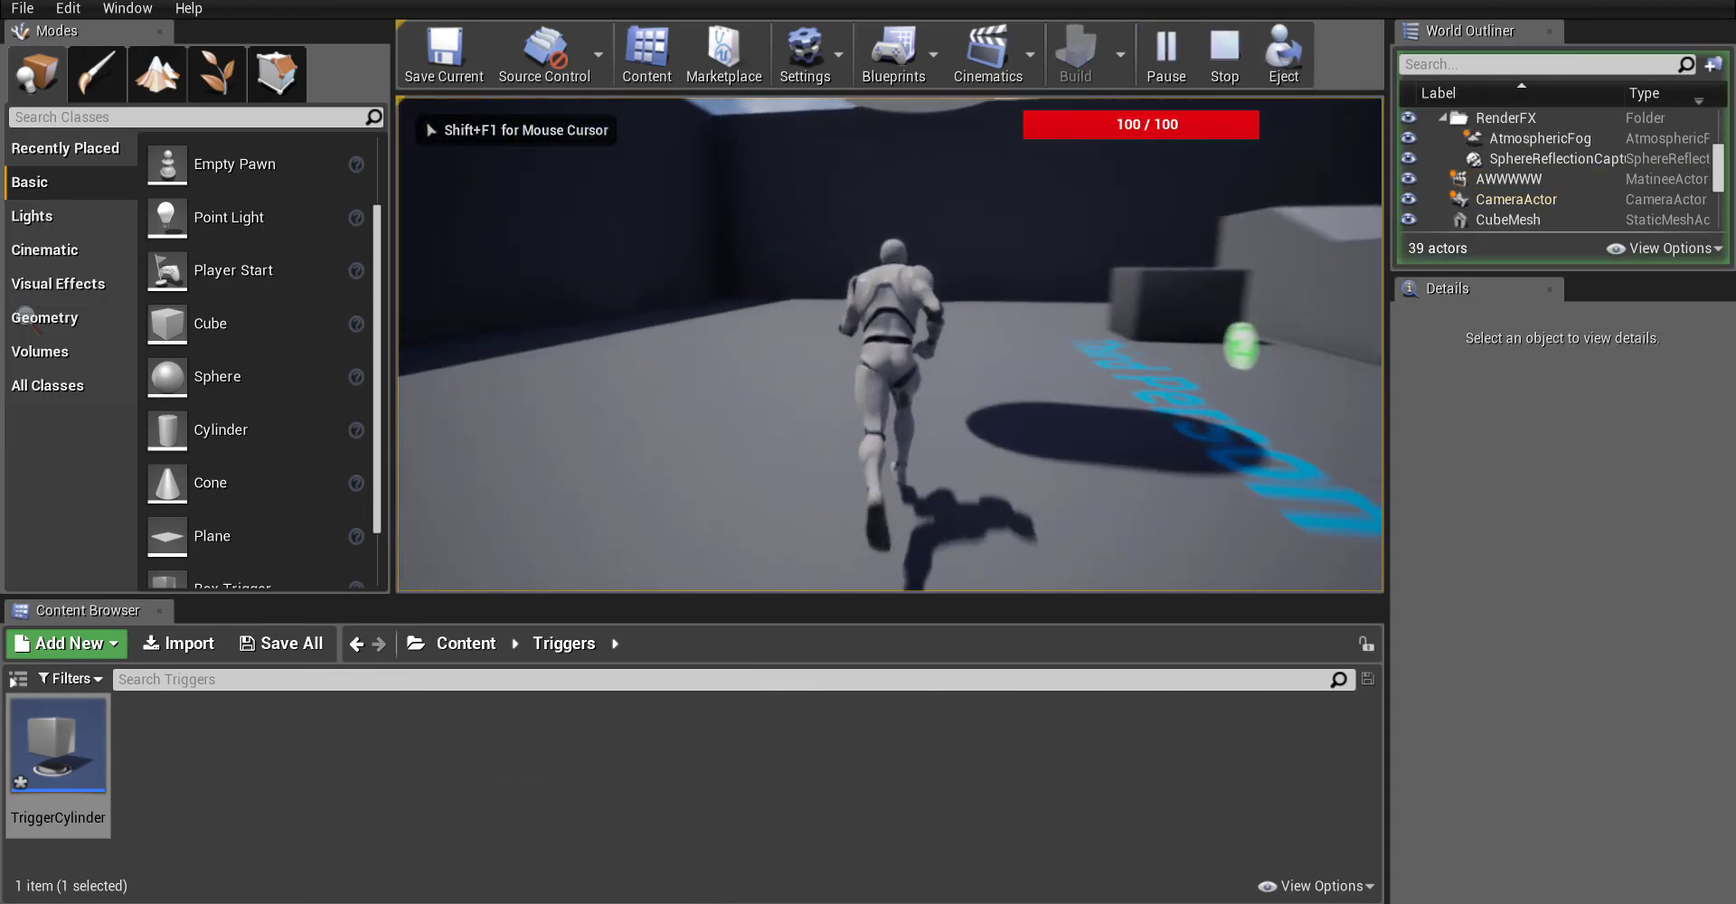
key(s)
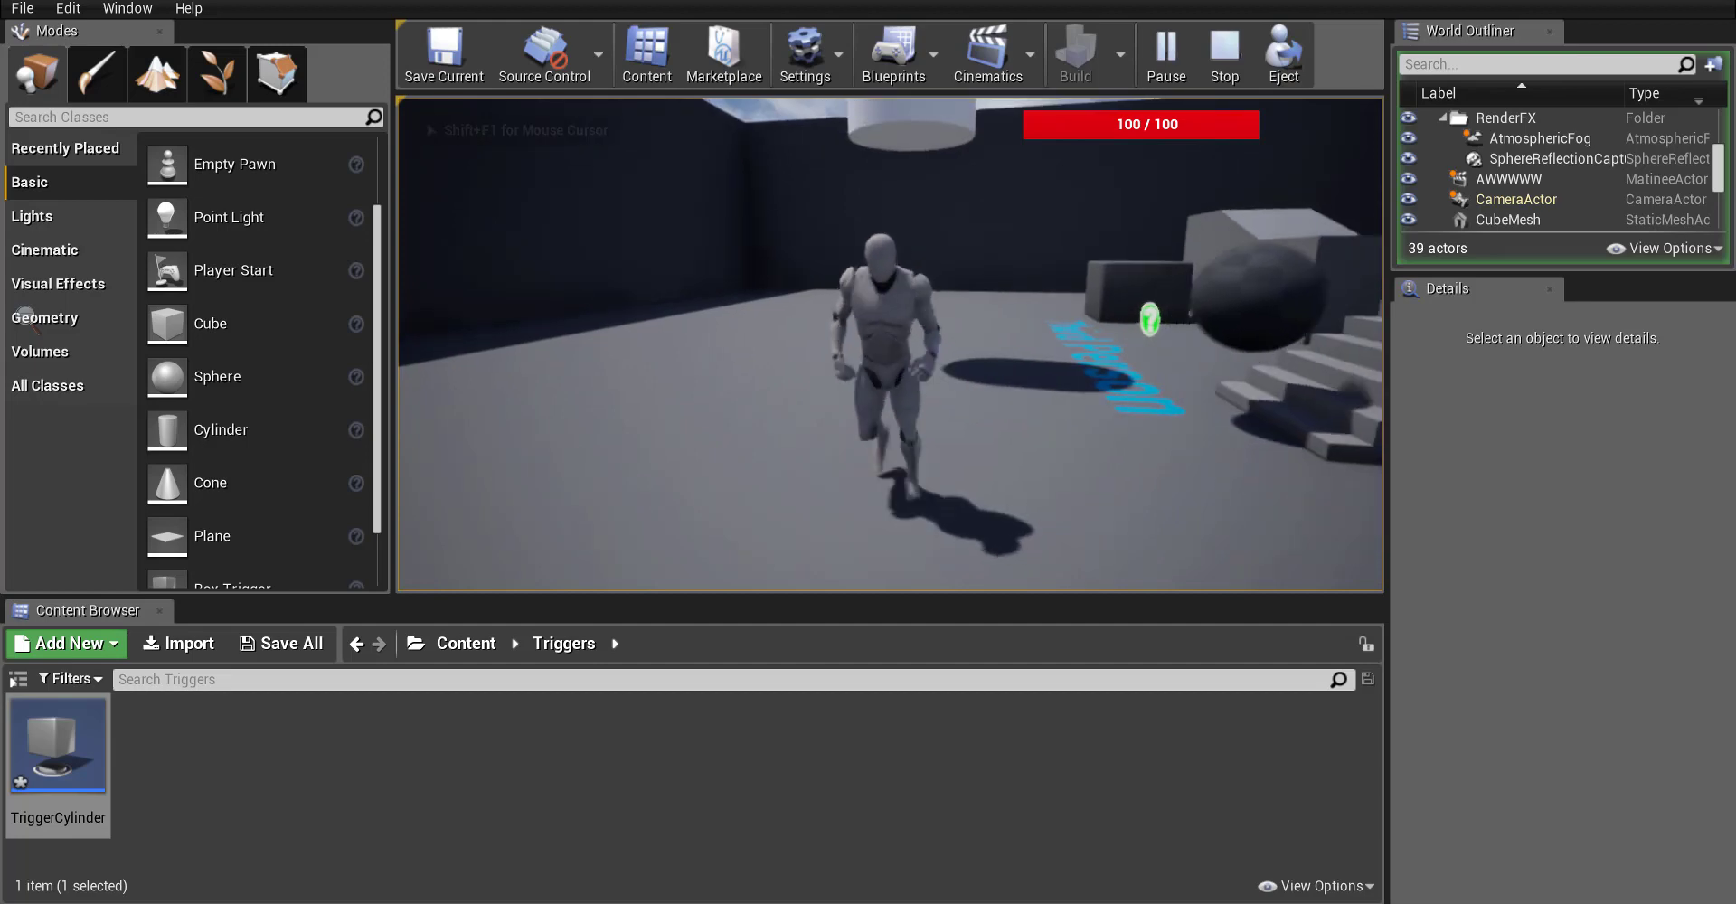
key(w)
key(s)
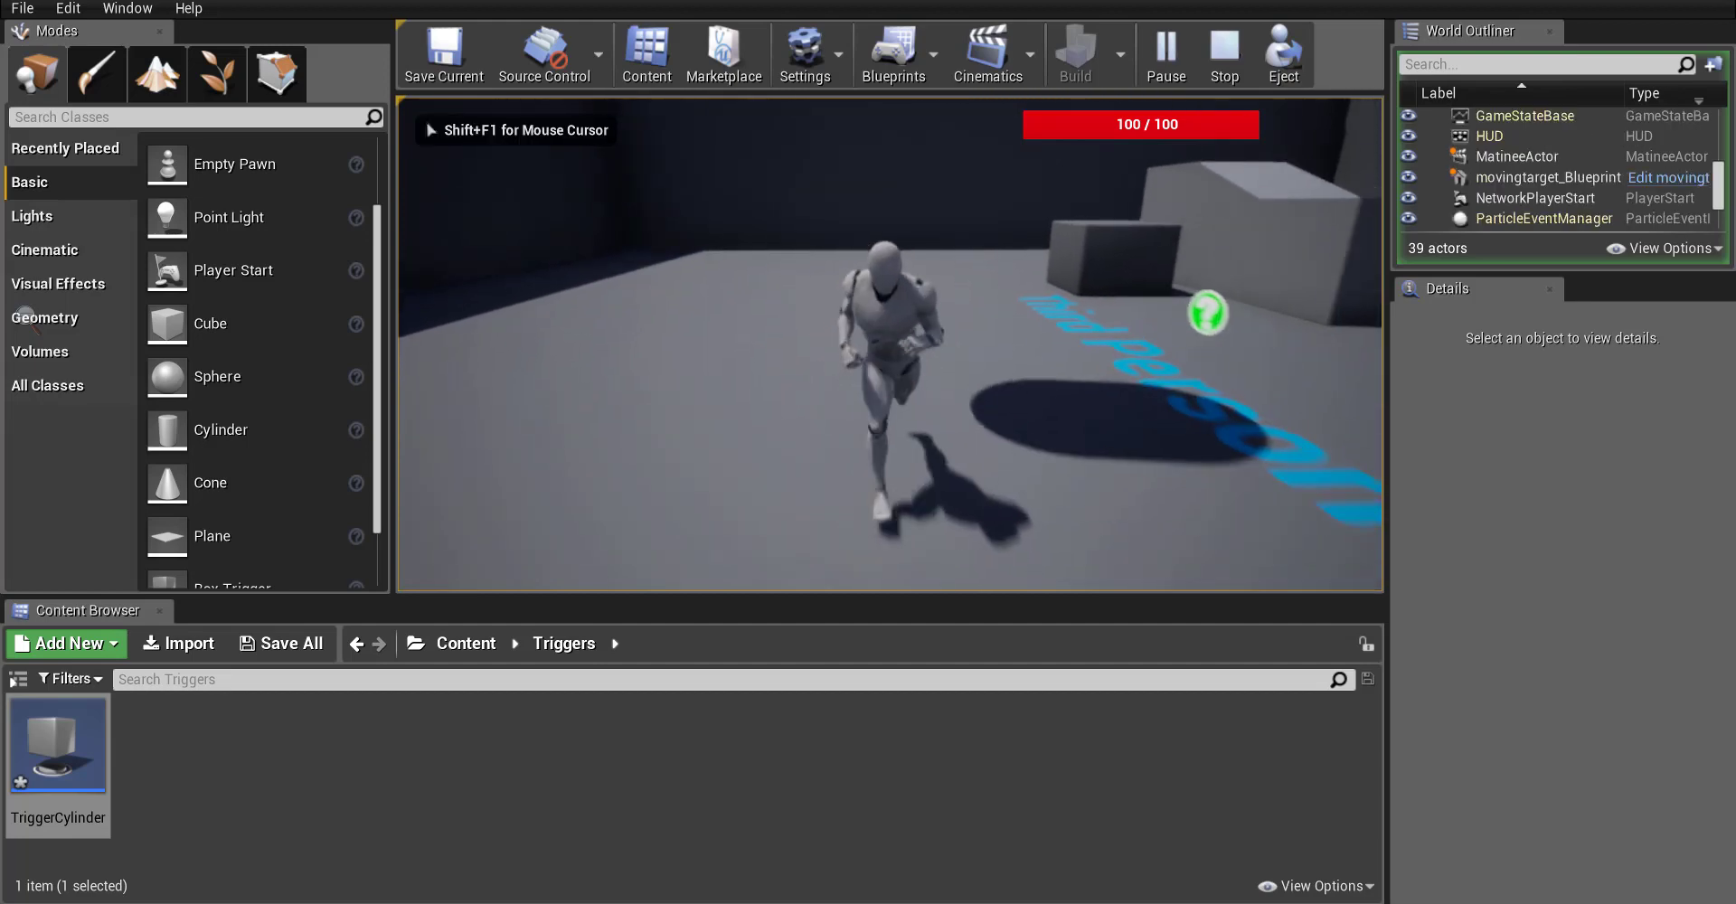
key(Escape)
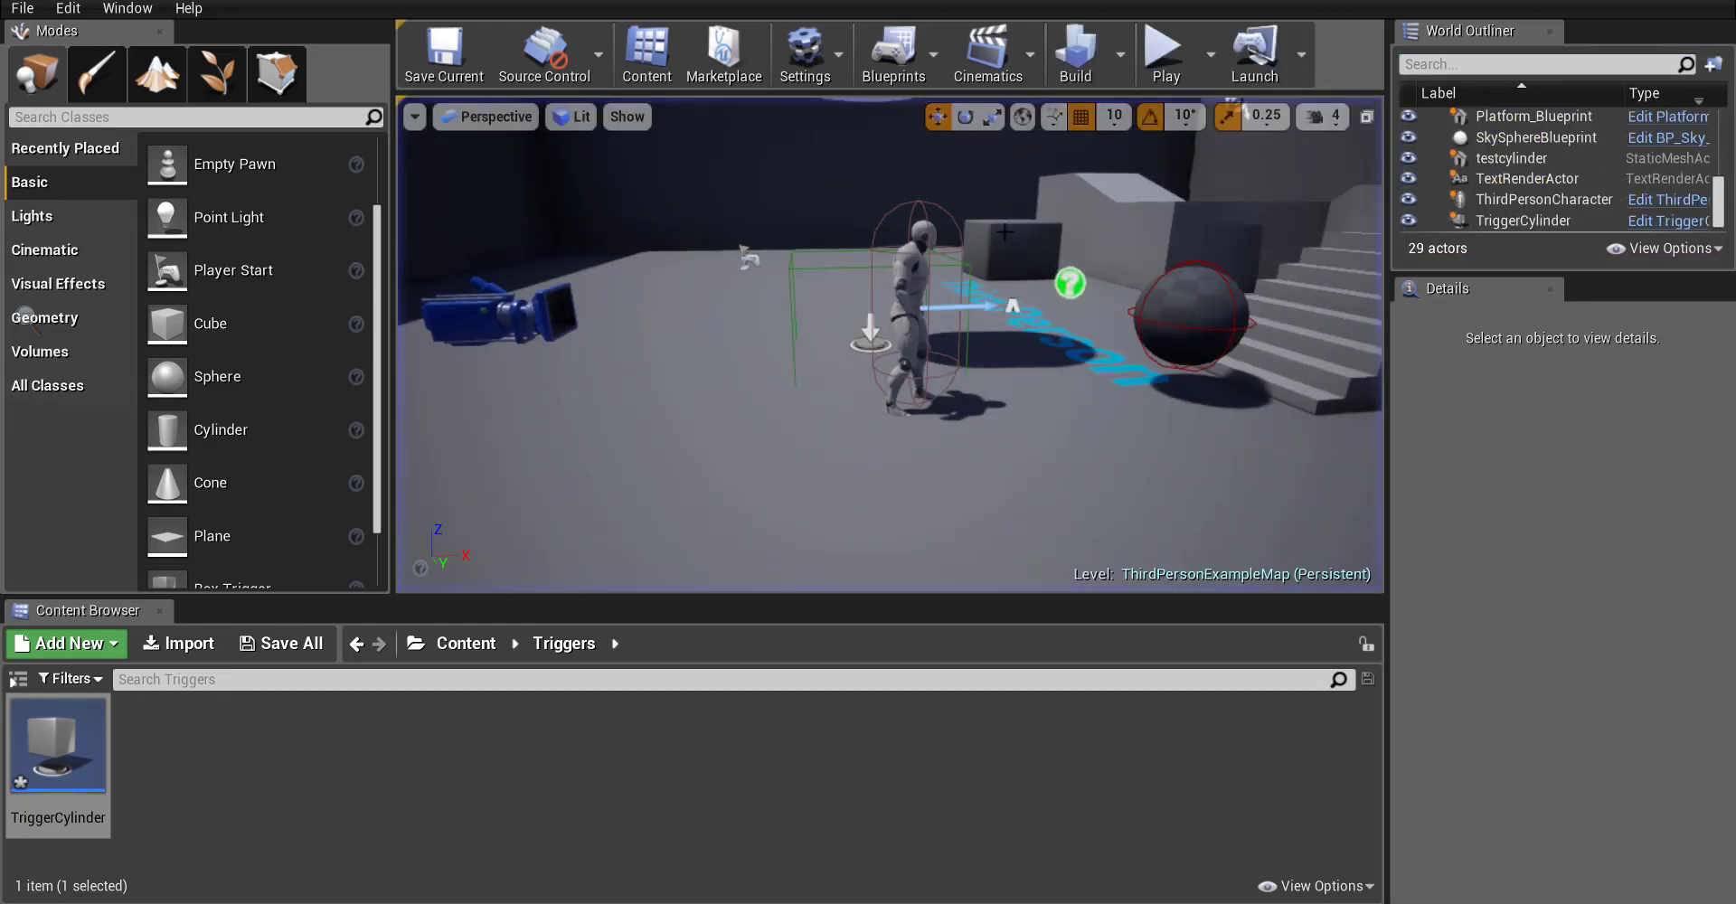
click(930, 44)
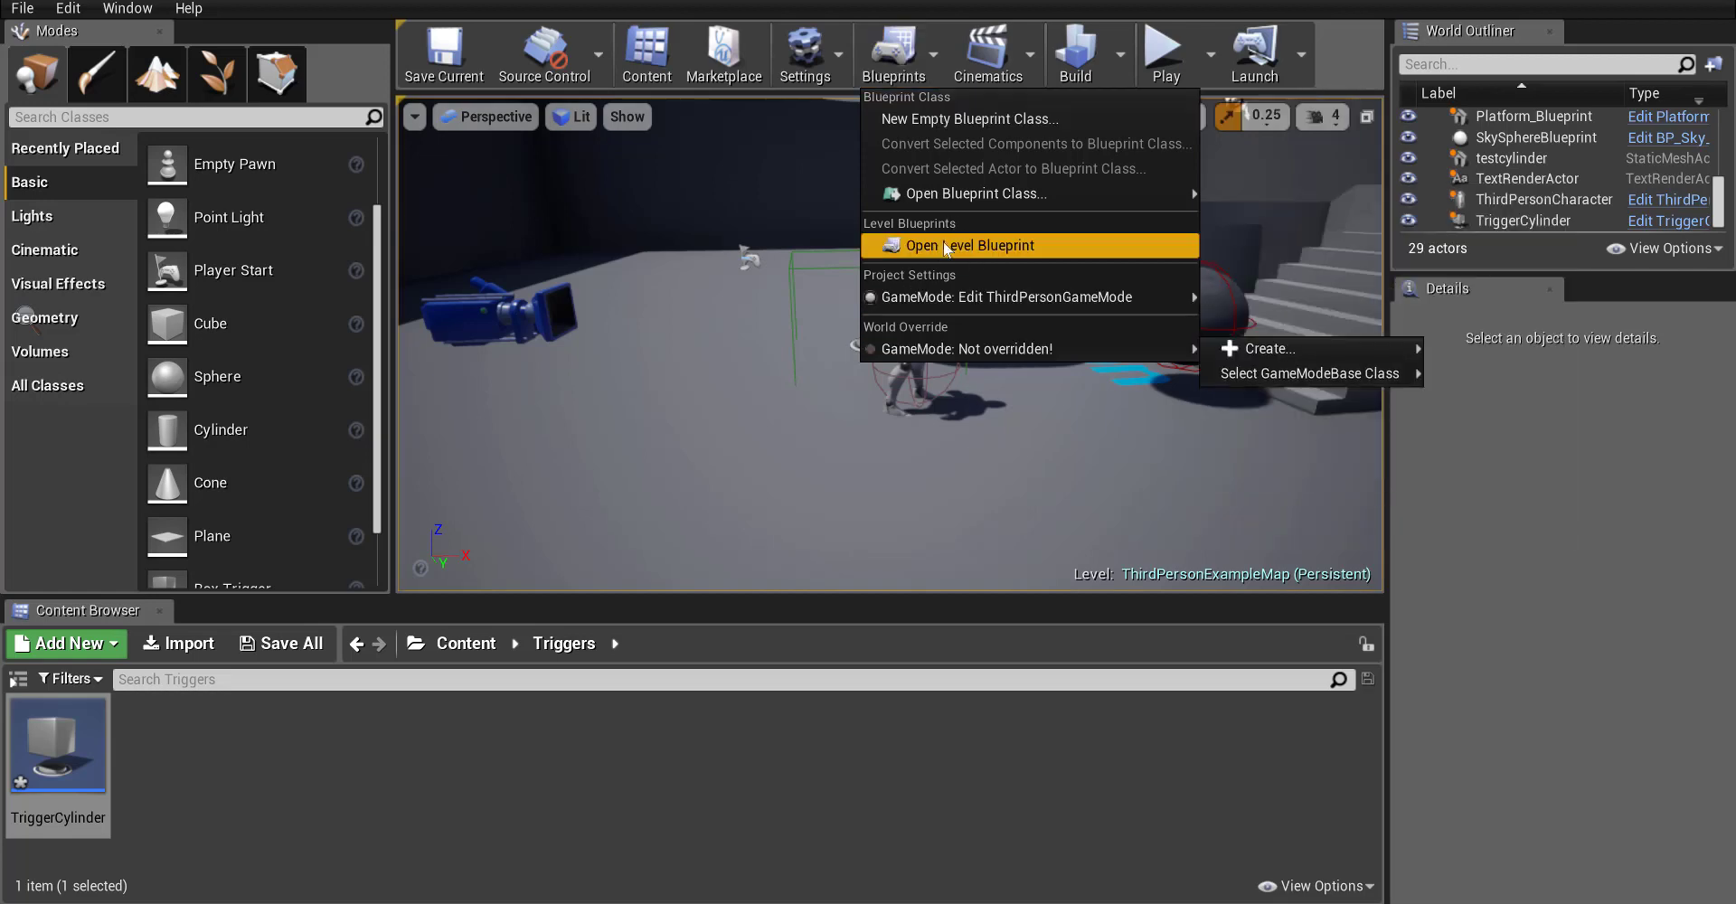
click(732, 356)
right_drag(732, 357, 841, 344)
right_drag(573, 305, 574, 305)
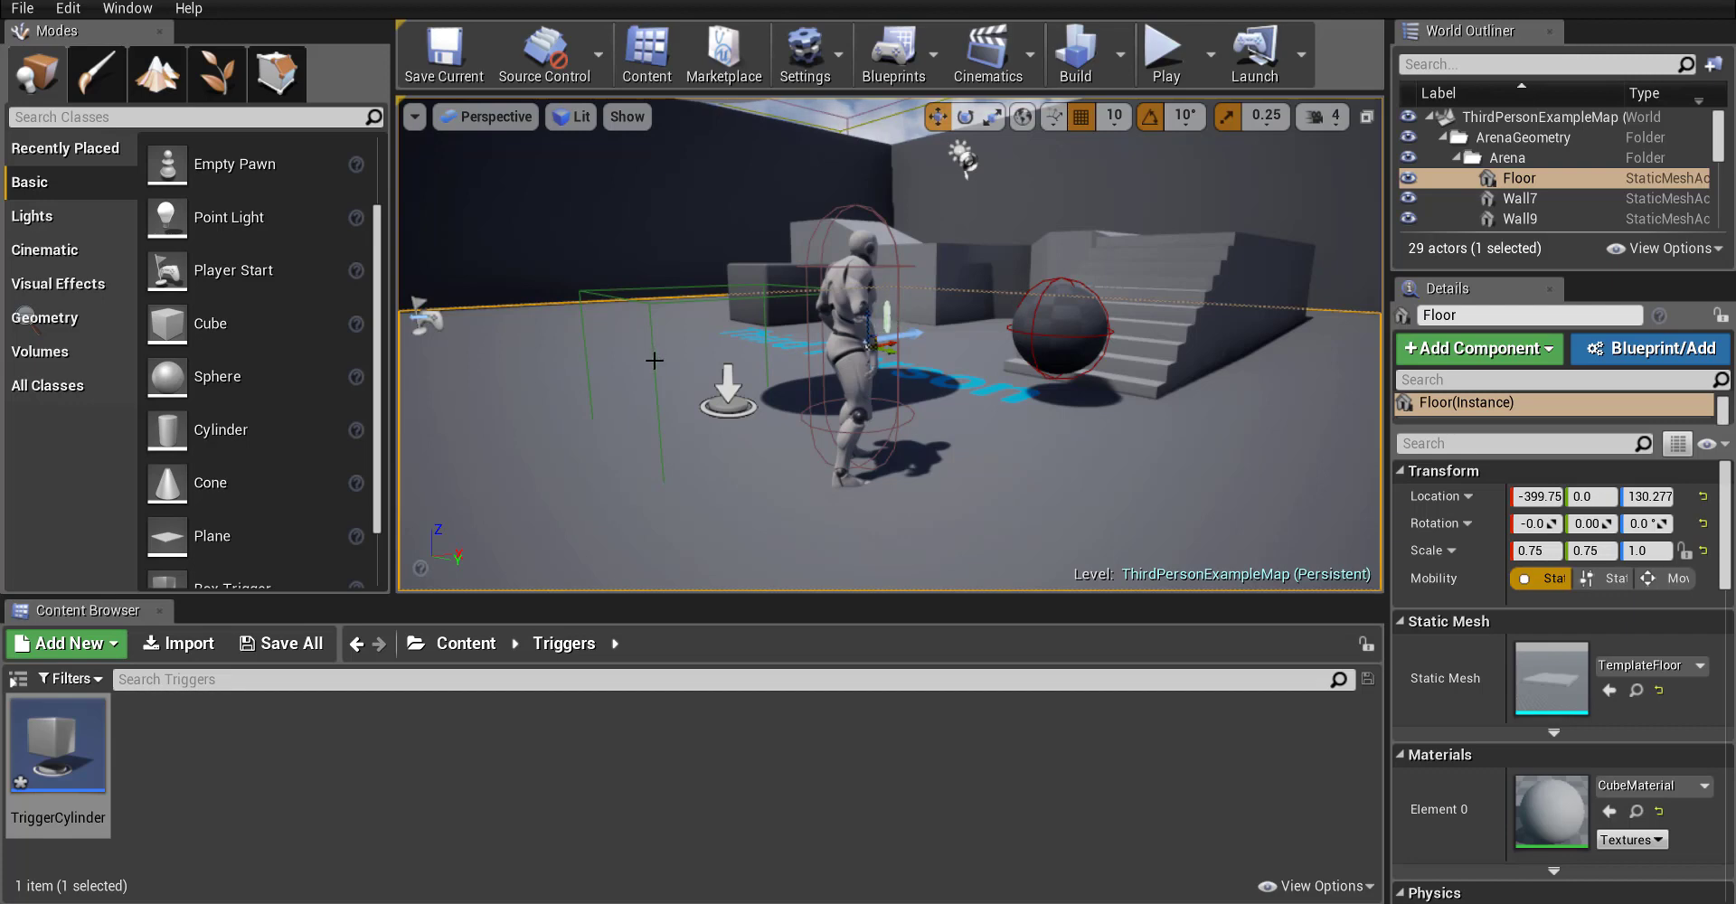
key(Escape)
- Select the TriggerCylinder actor in the level and open the Level Blueprint in a maximized window
click(732, 393)
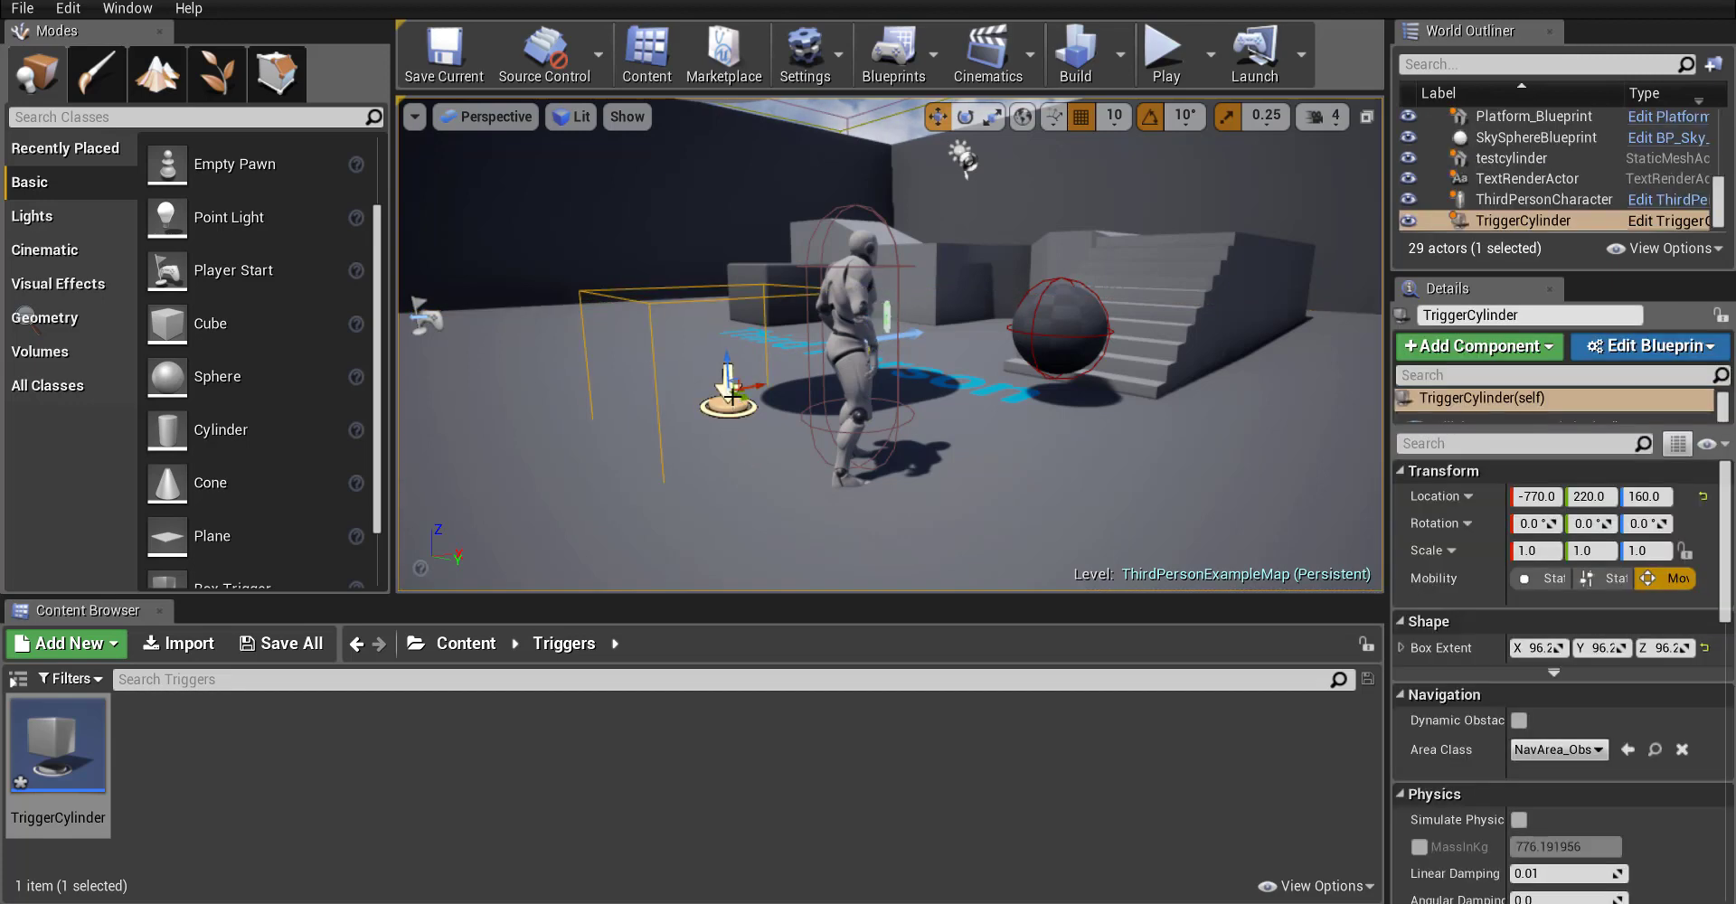
click(931, 57)
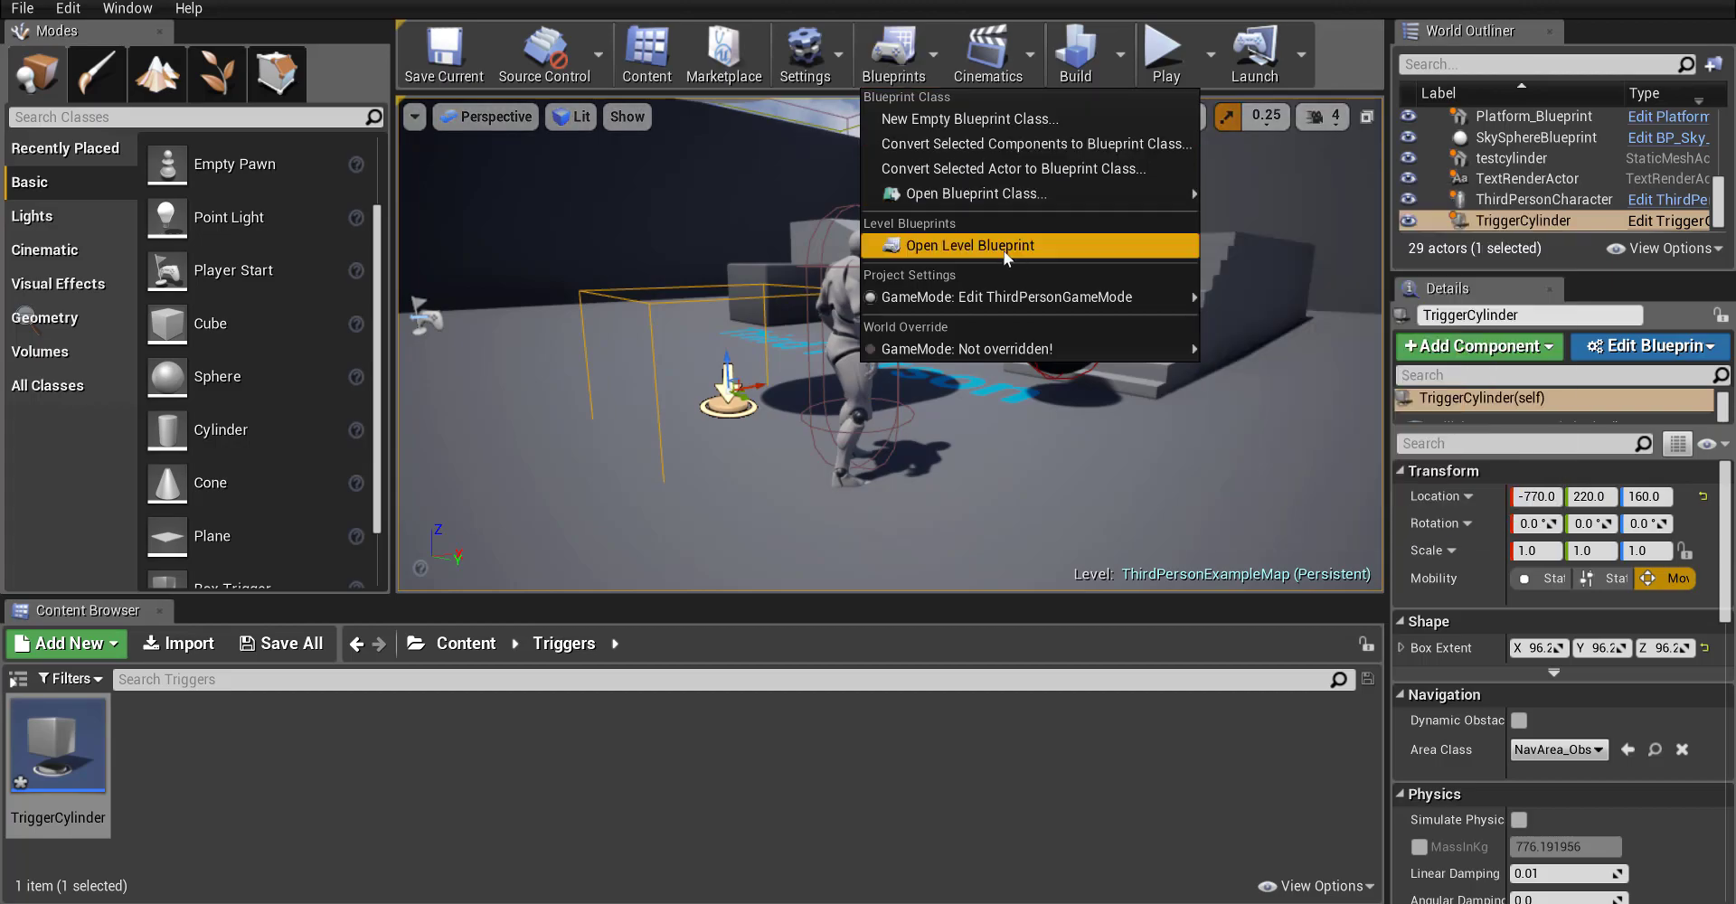
click(1002, 246)
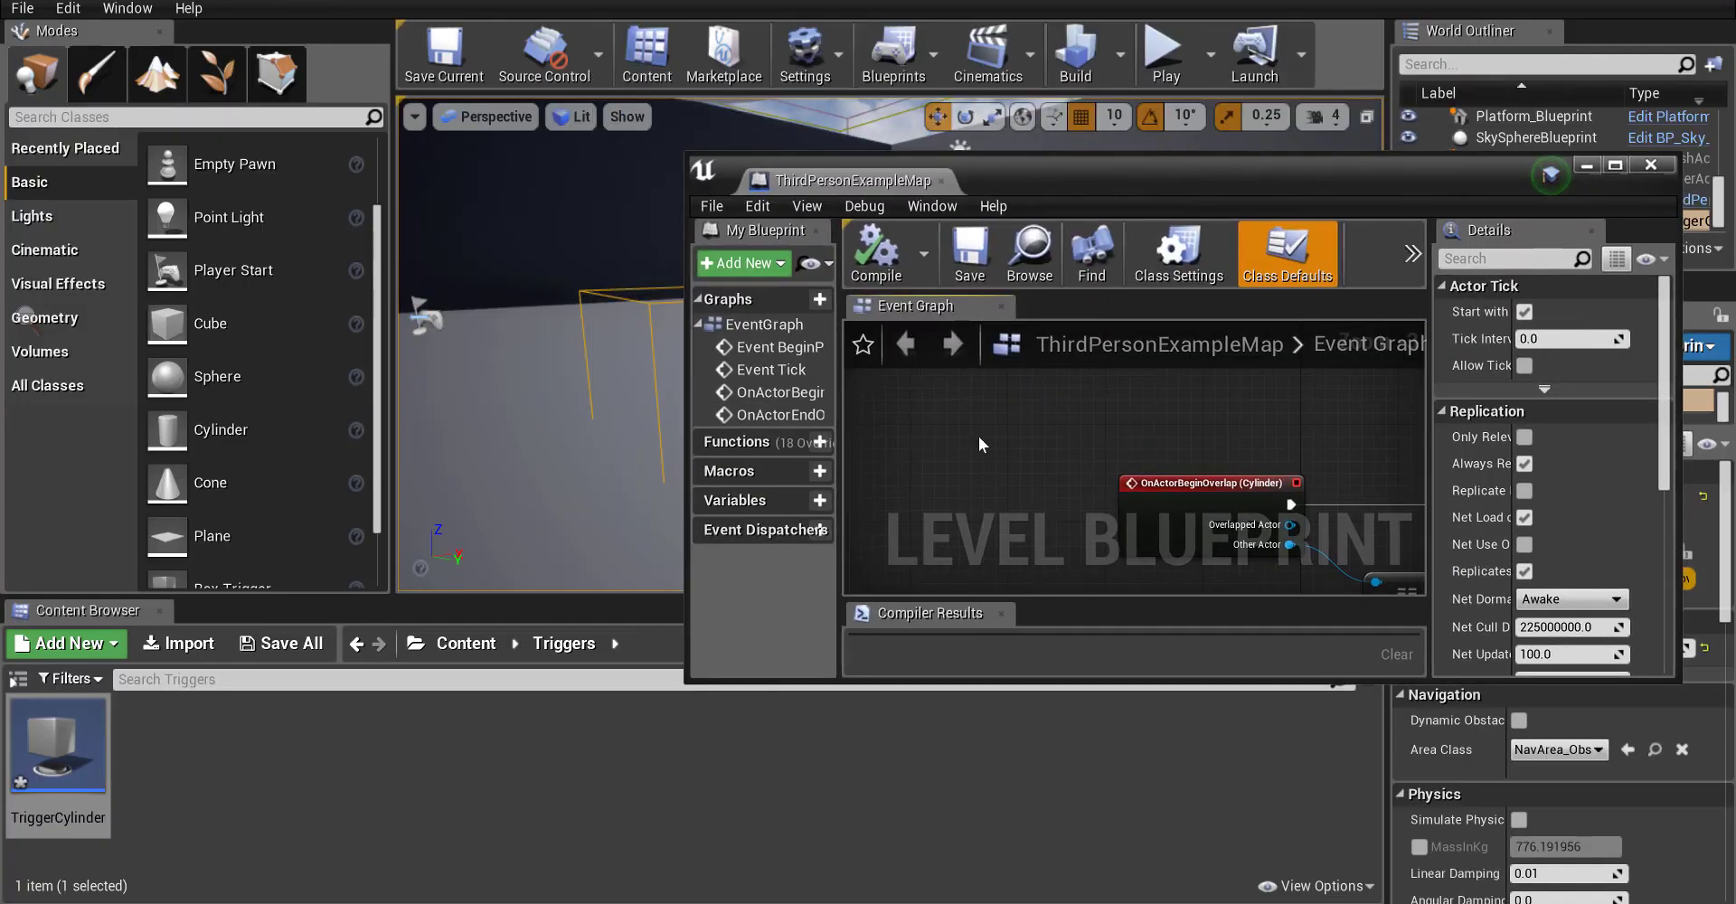
drag(1091, 188, 922, 3)
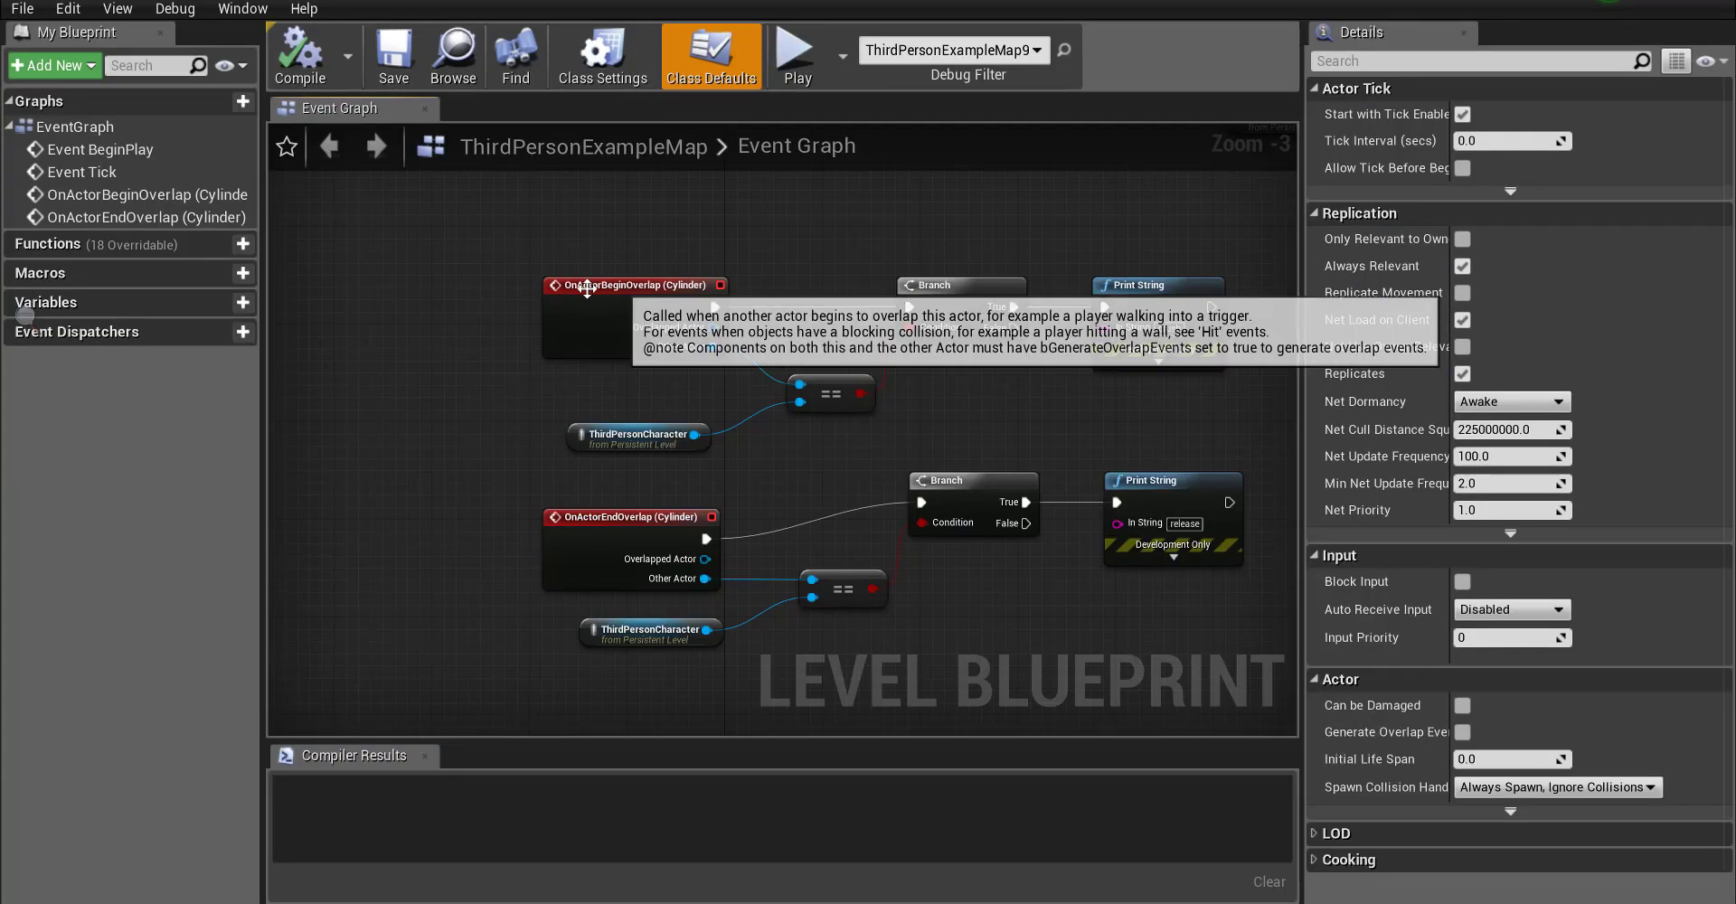
- Add an On Actor Begin Overlap event for TriggerCylinder and place it above the Cylinder's begin-overlap event
right_click(415, 247)
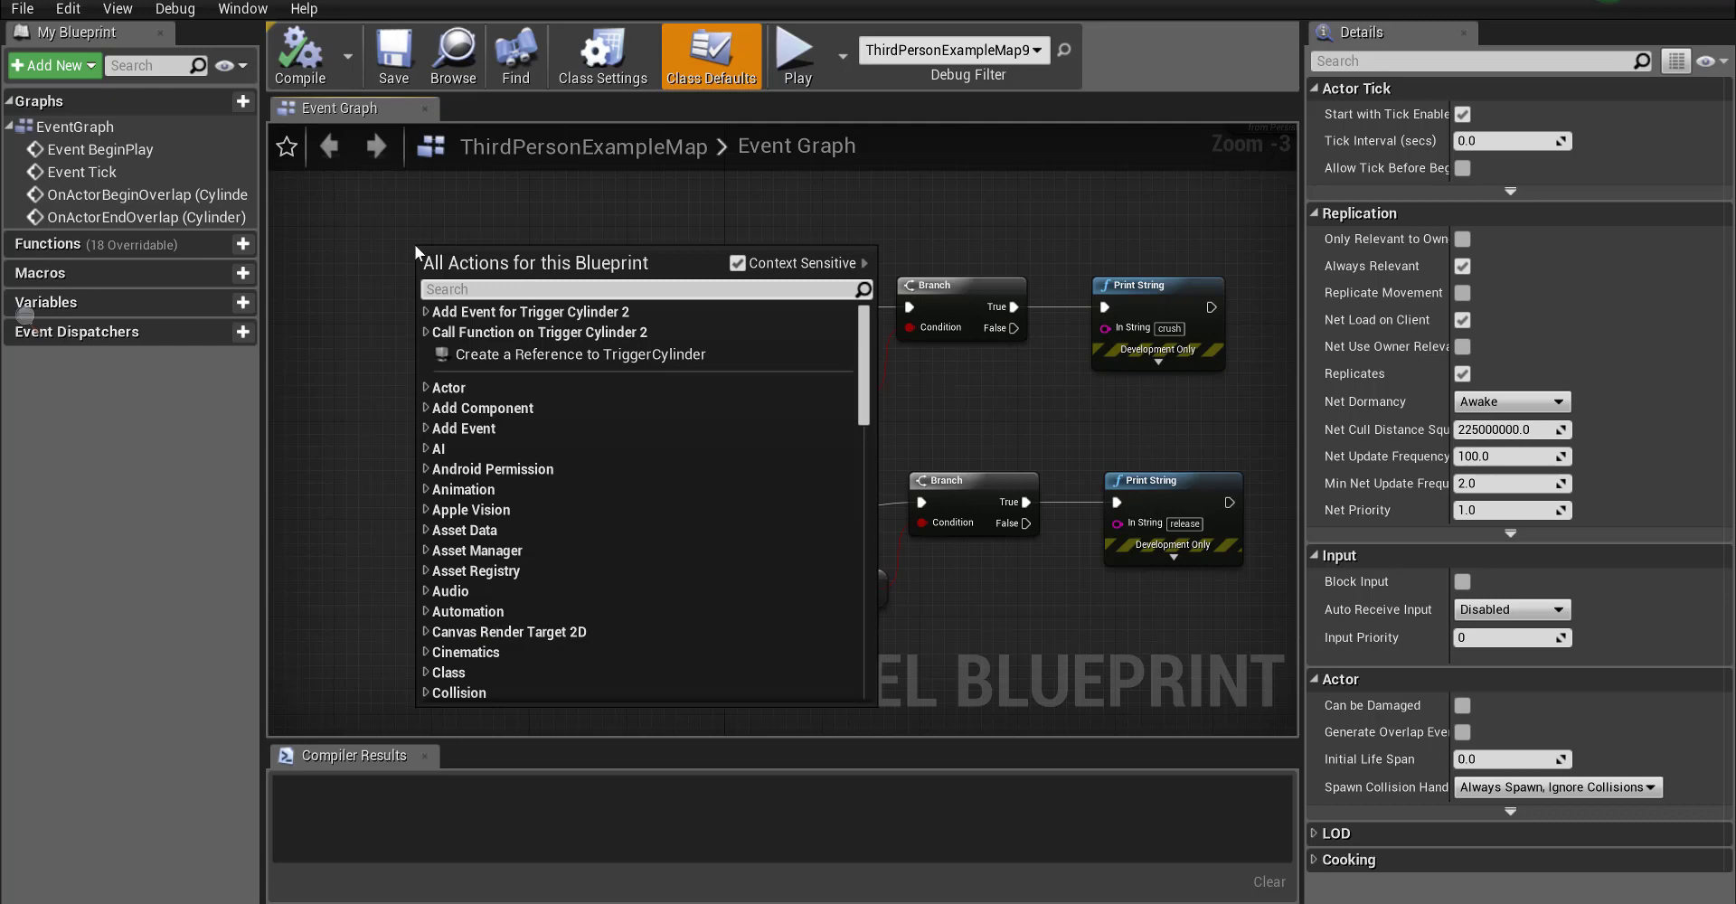
text(on be)
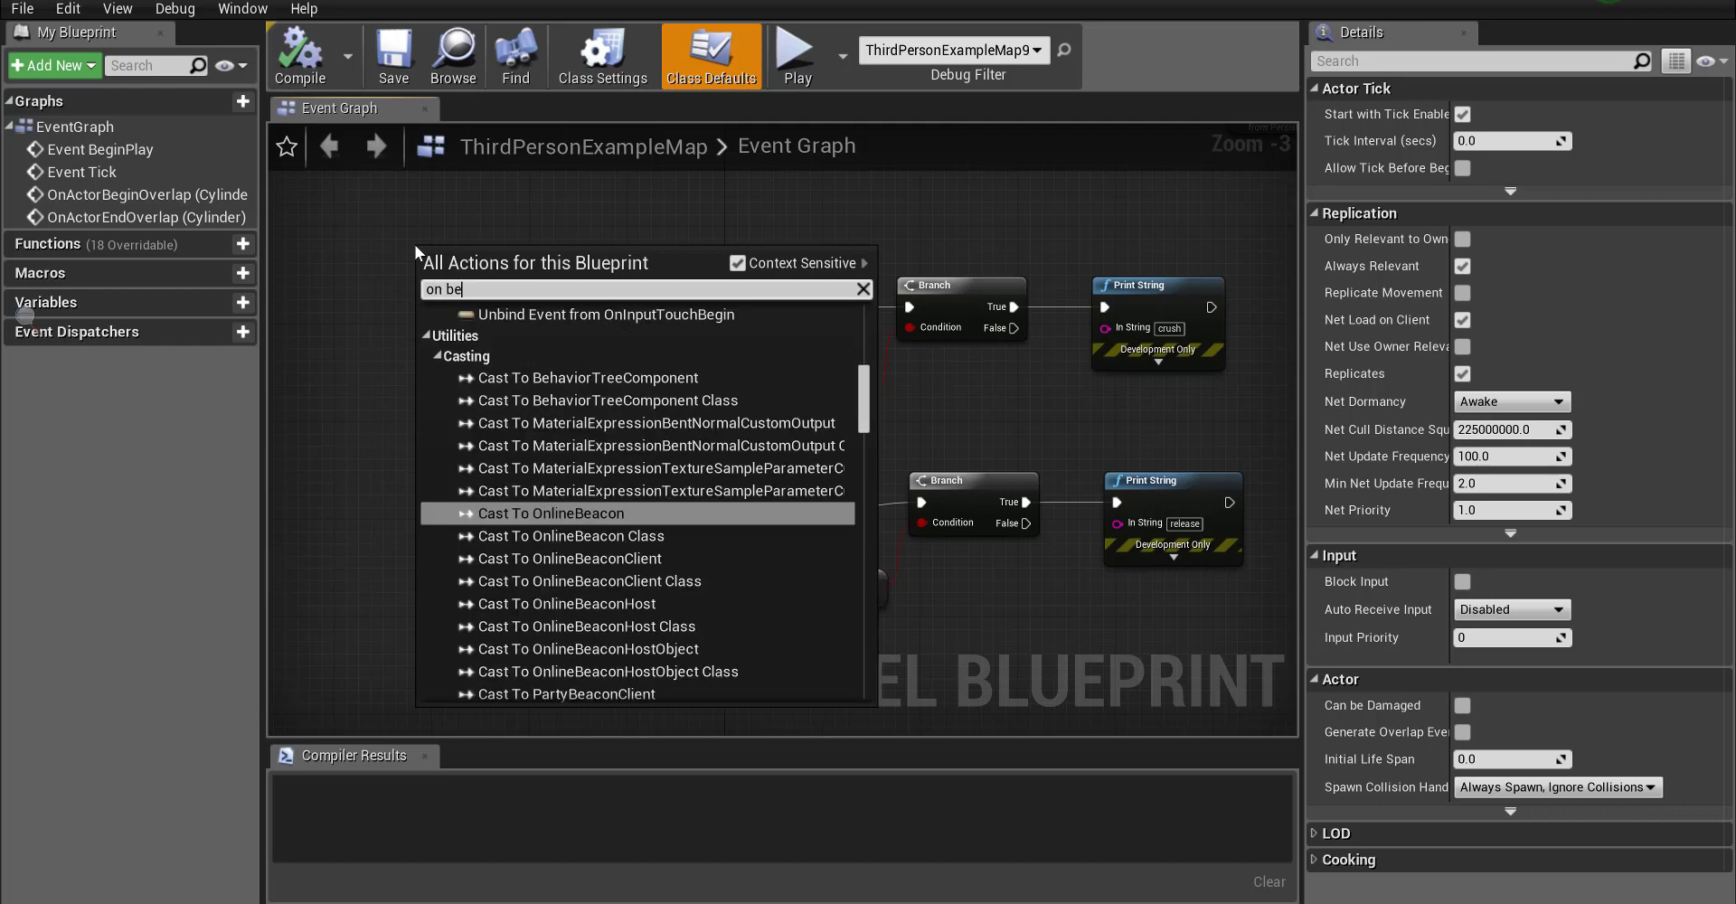
text(gin)
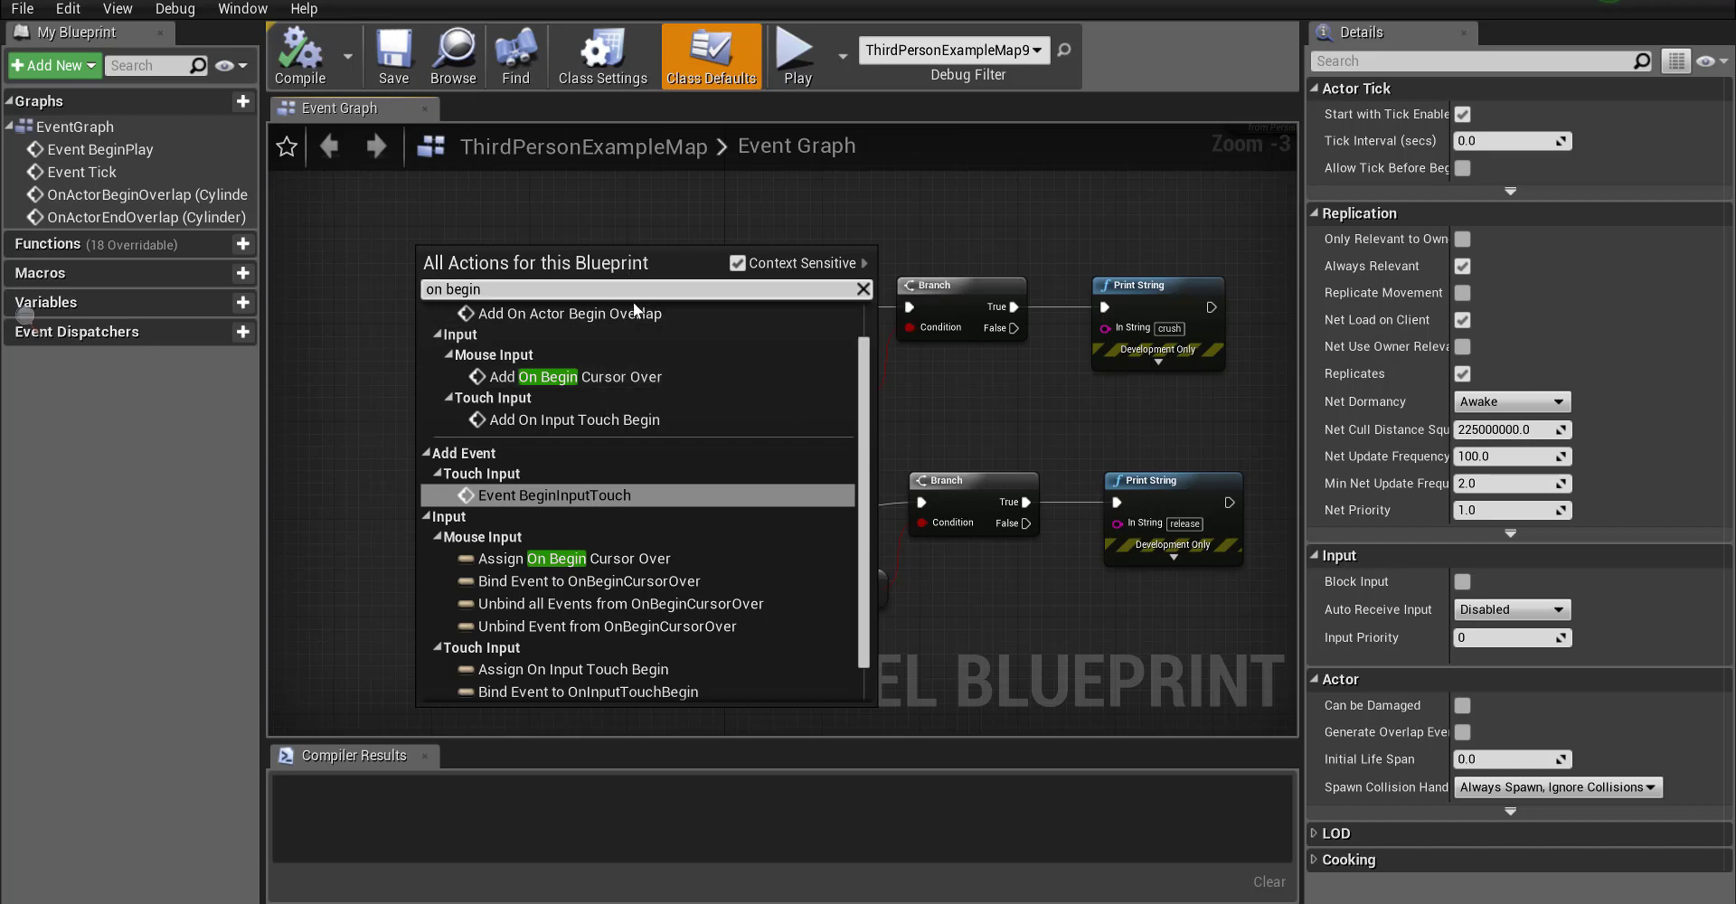
click(567, 314)
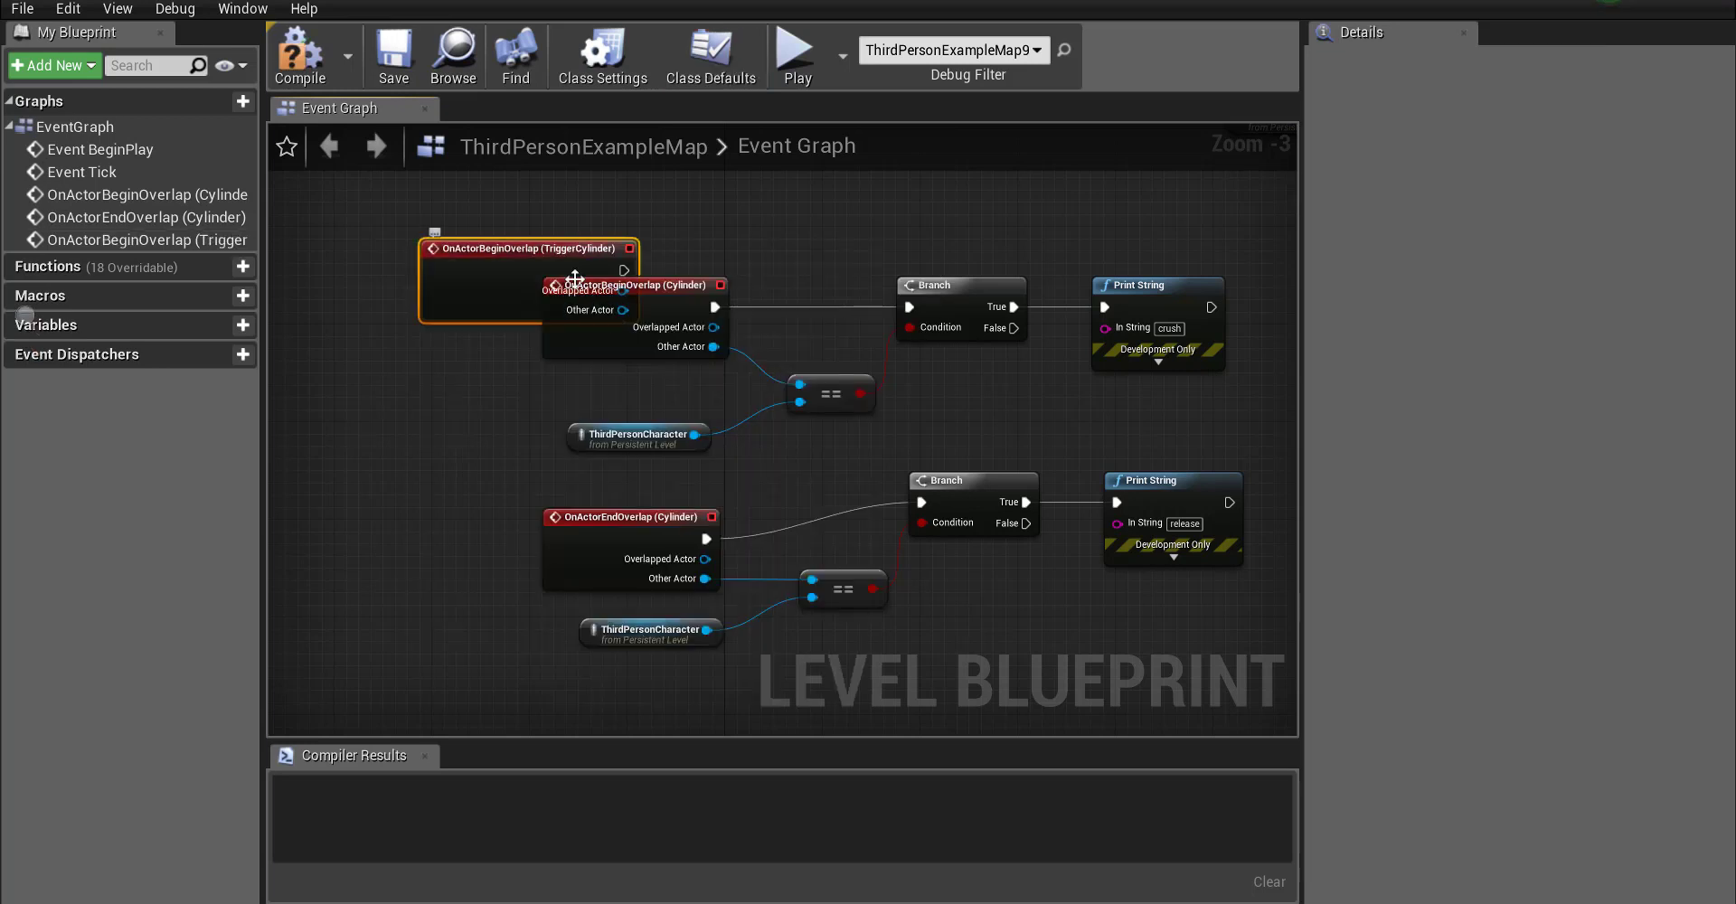
drag(518, 246, 604, 197)
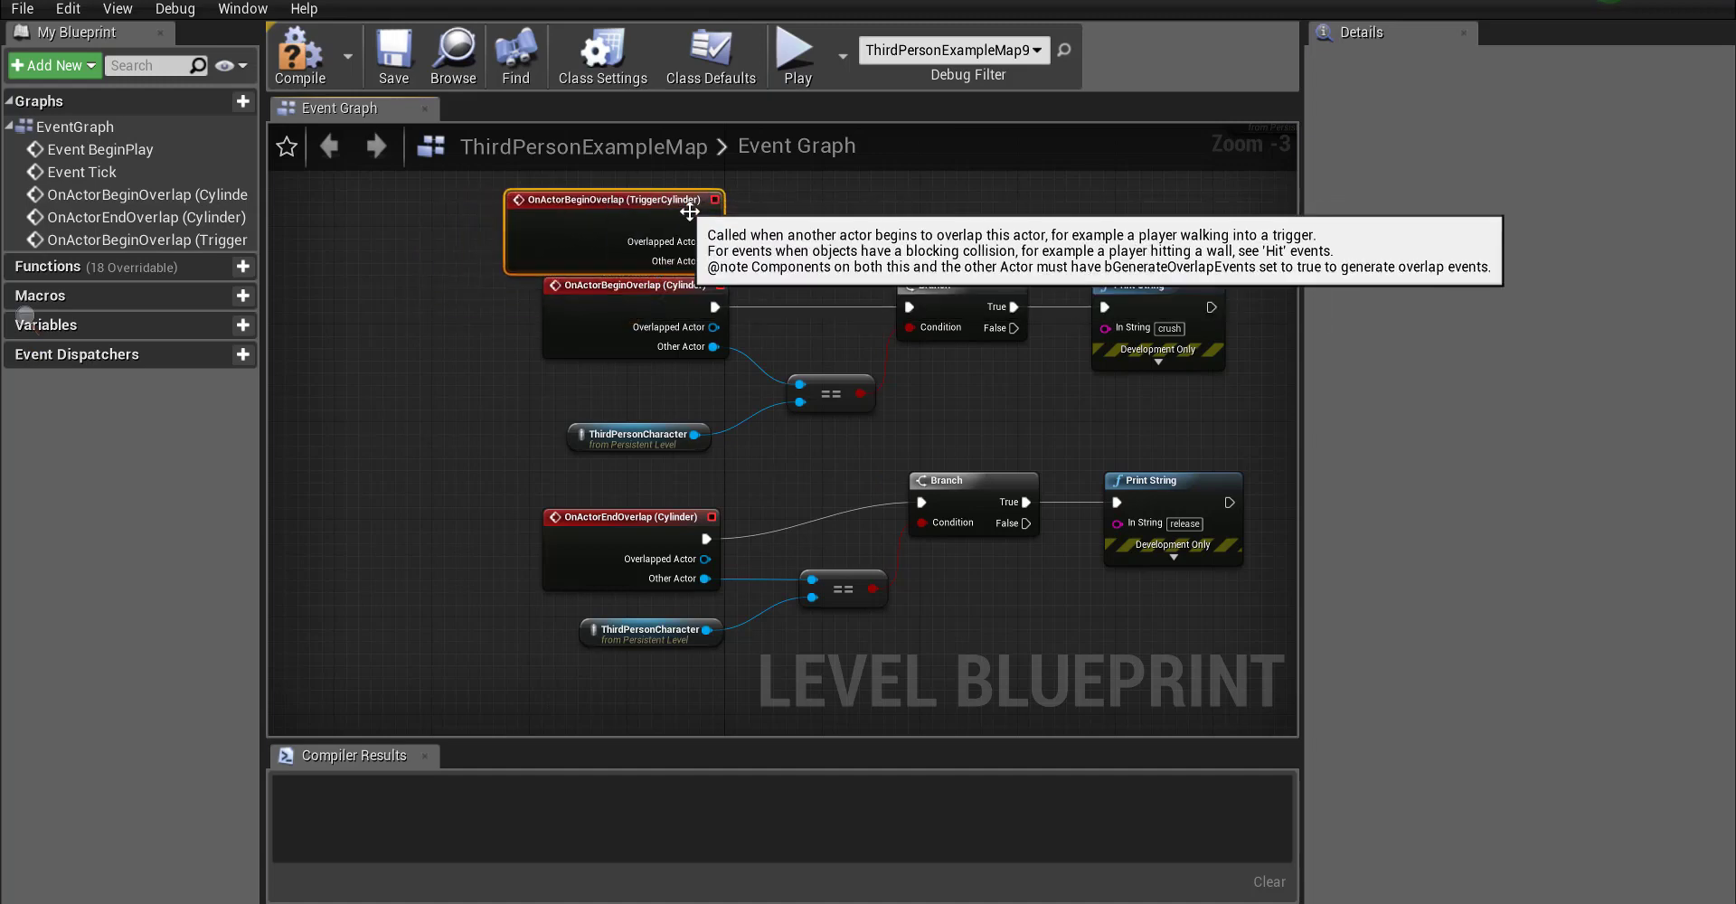
- Delete the Cylinder's begin-overlap event and paste a copy of the TriggerCylinder begin-overlap event in its place
click(633, 286)
key(Delete)
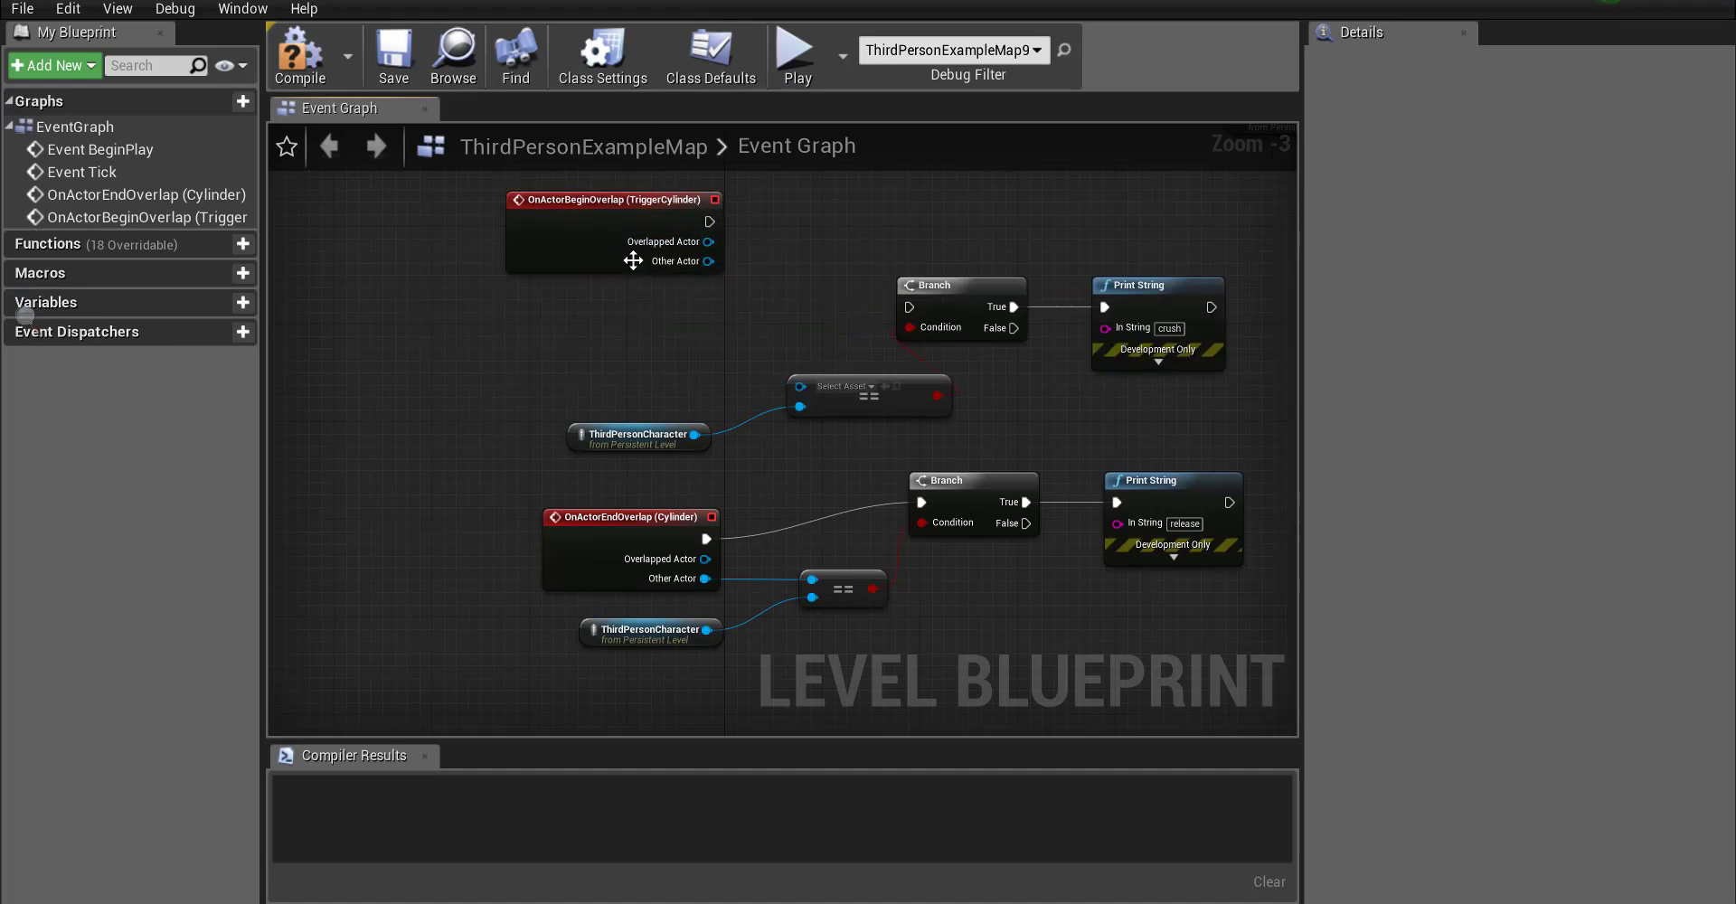
key(ctrl+v)
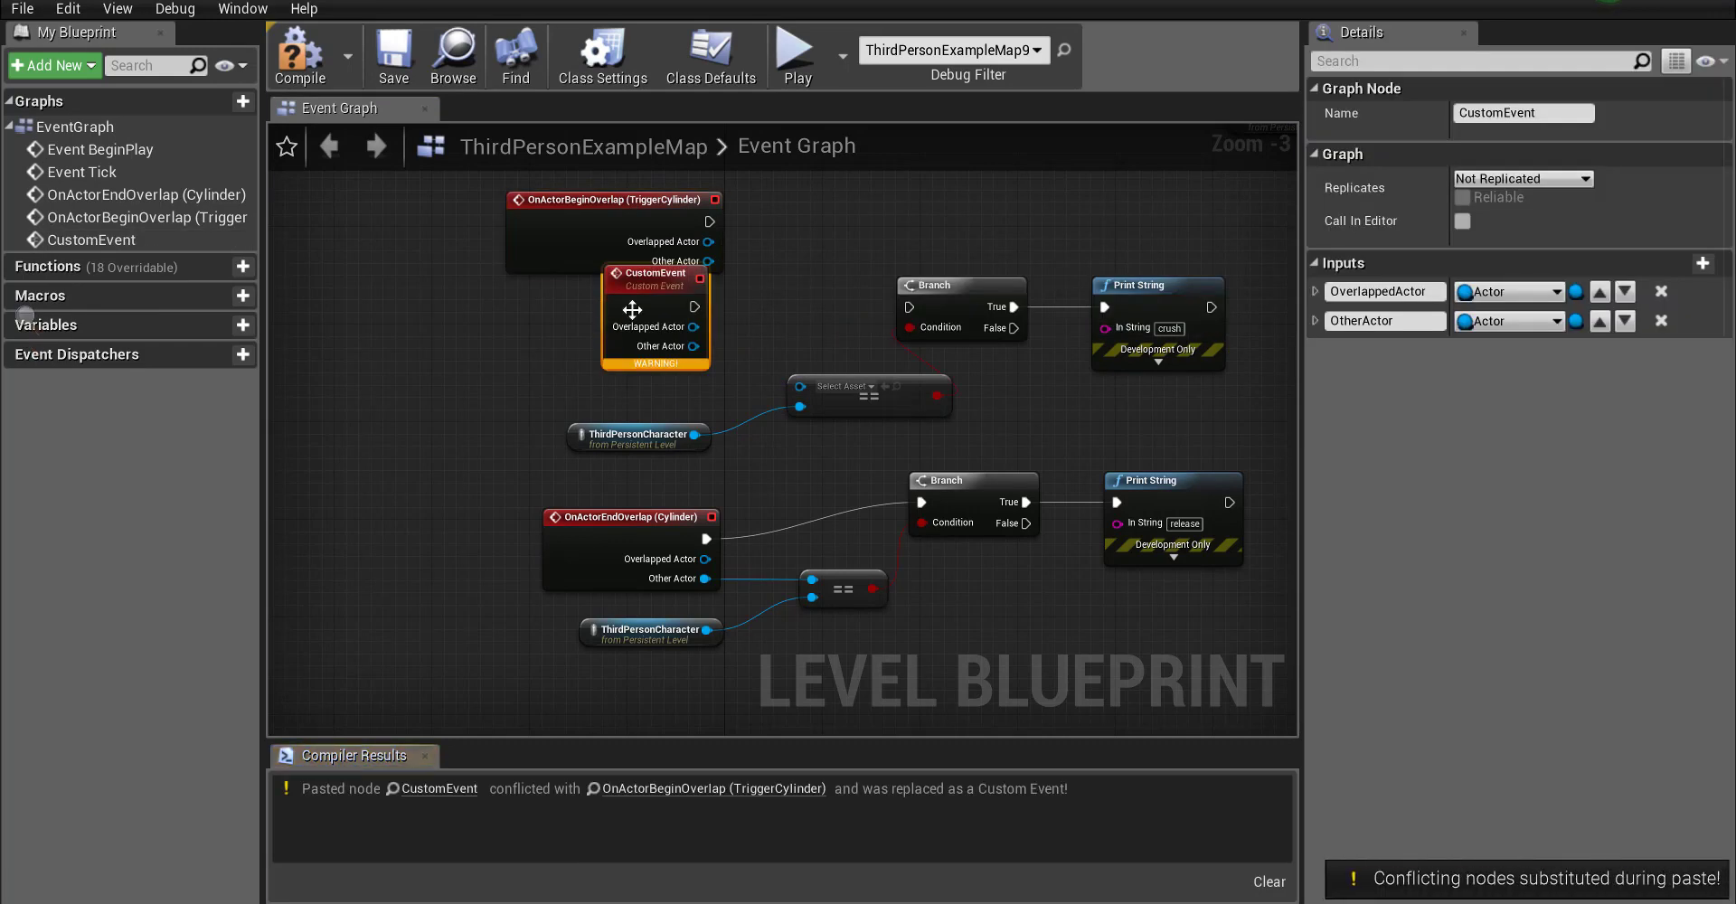
- Retry pasting the copied TriggerCylinder begin-overlap event and delete the CustomEvent copies from the Event Graph
key(Delete)
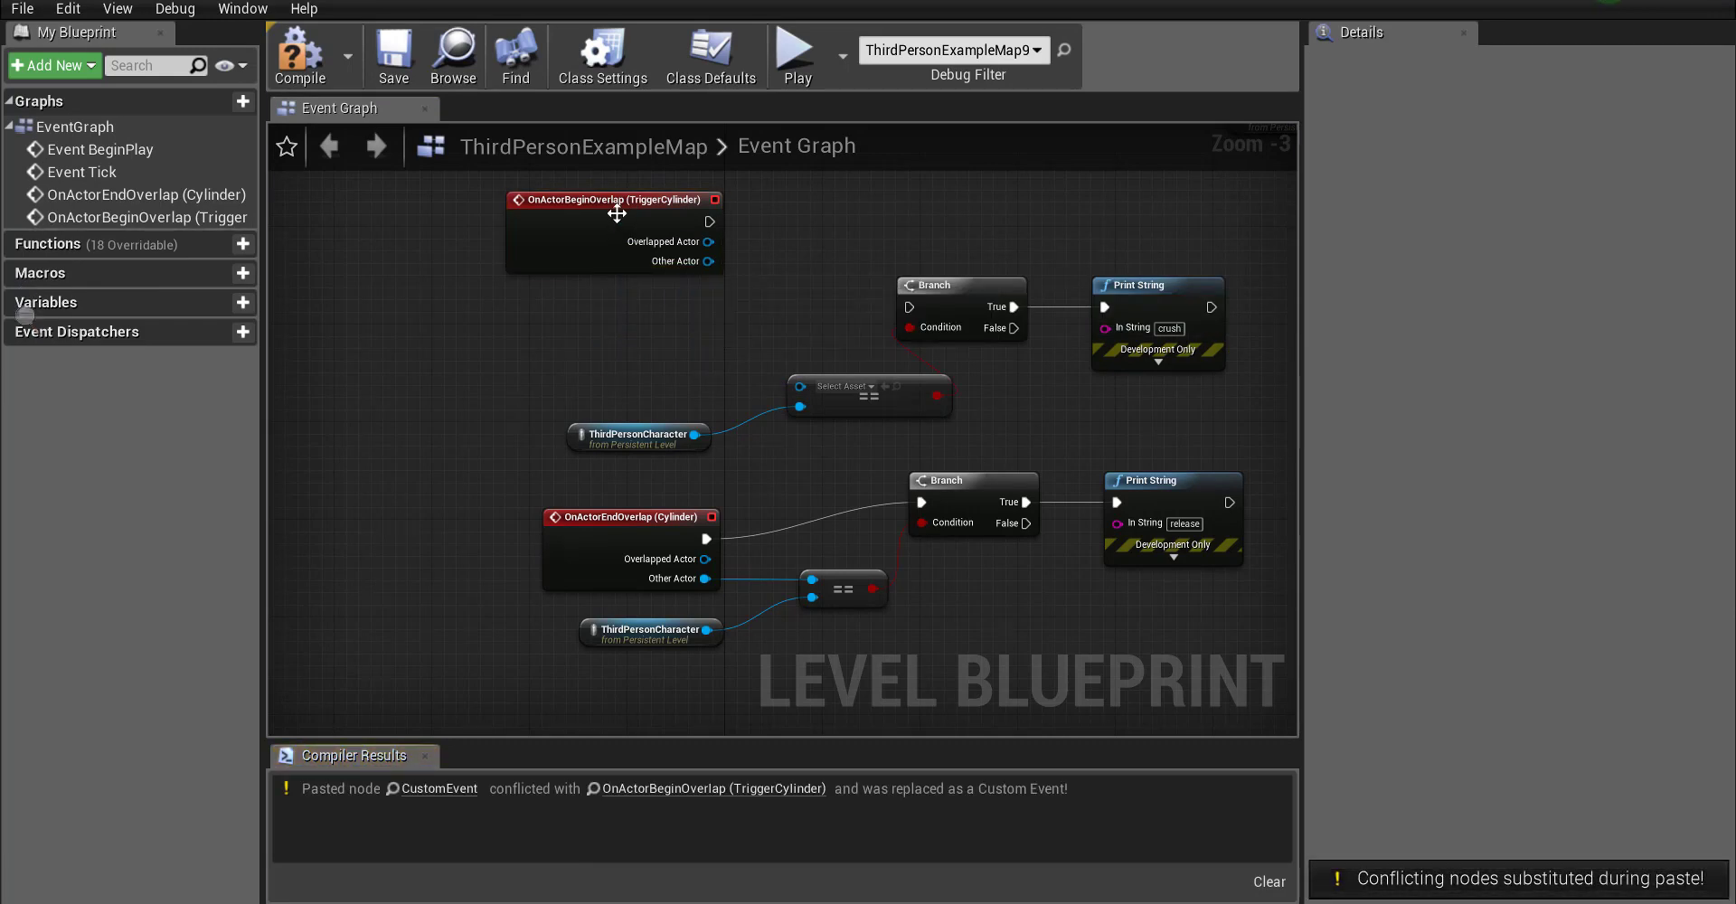
click(622, 262)
key(ctrl+v)
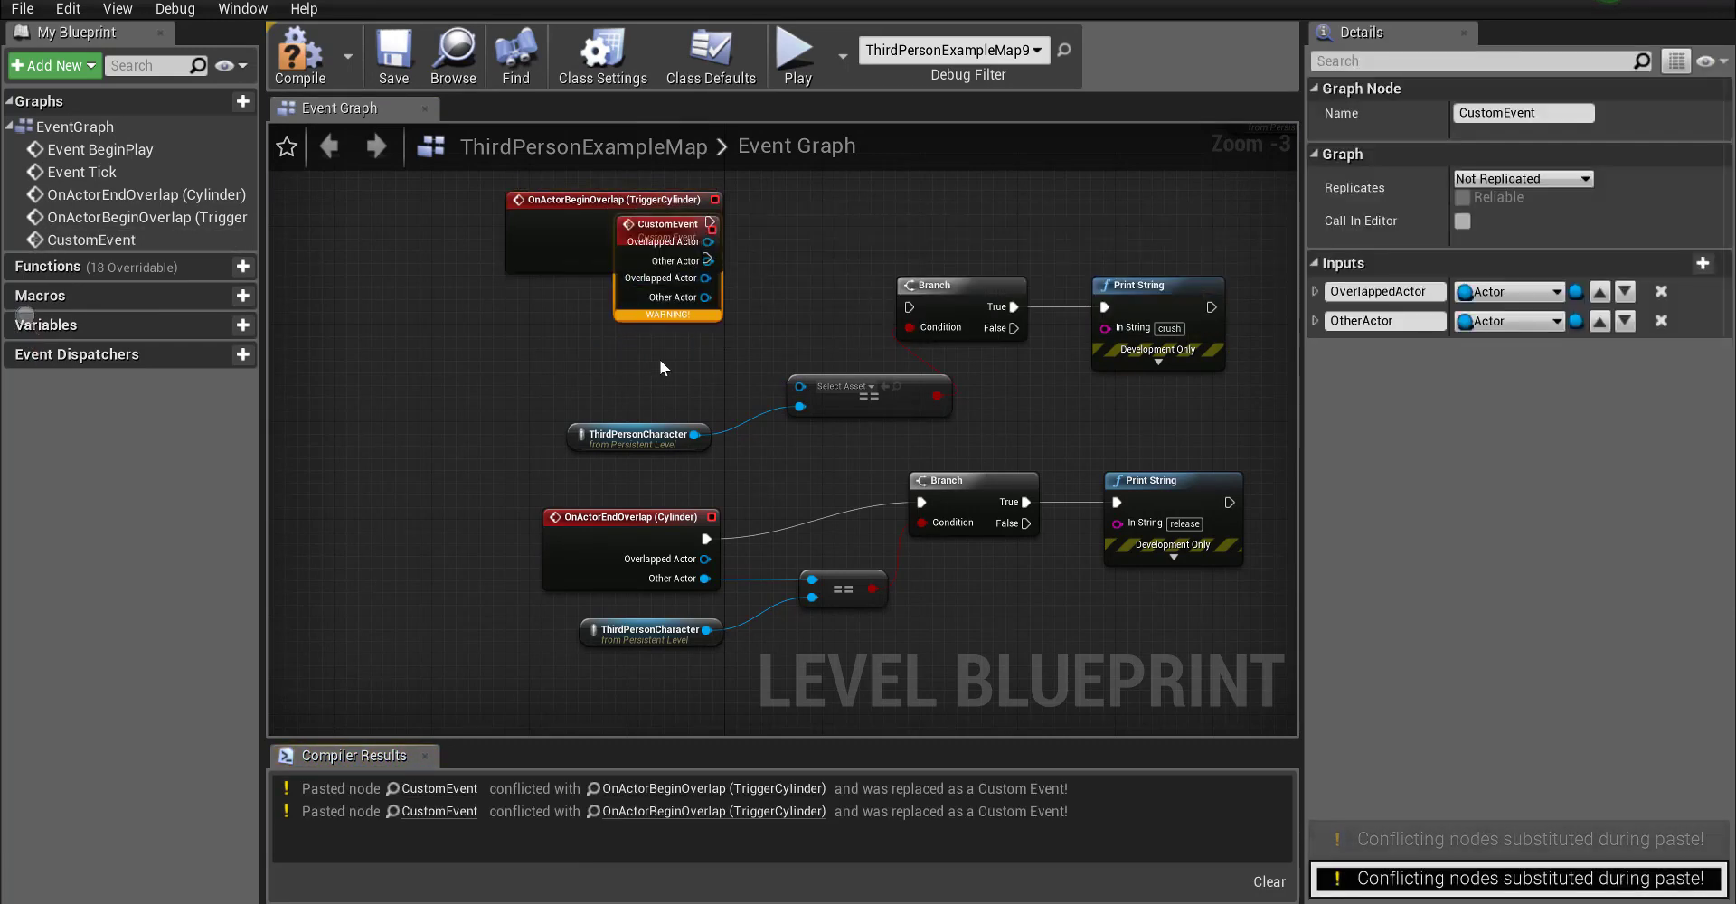
drag(659, 360, 499, 426)
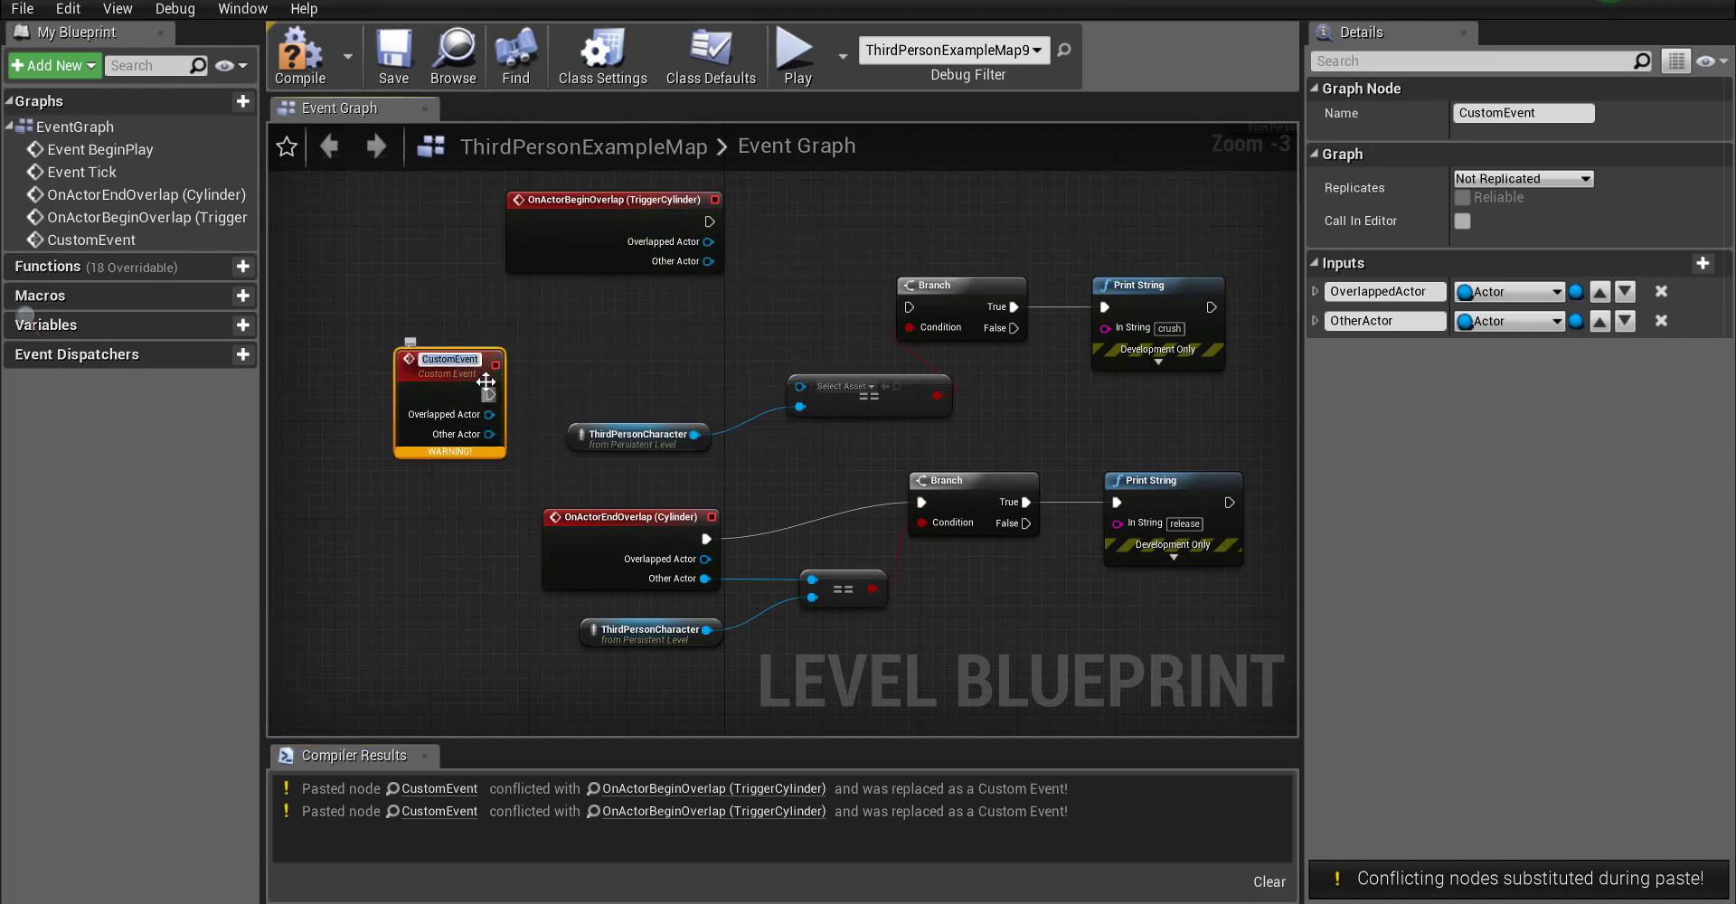
key(Delete)
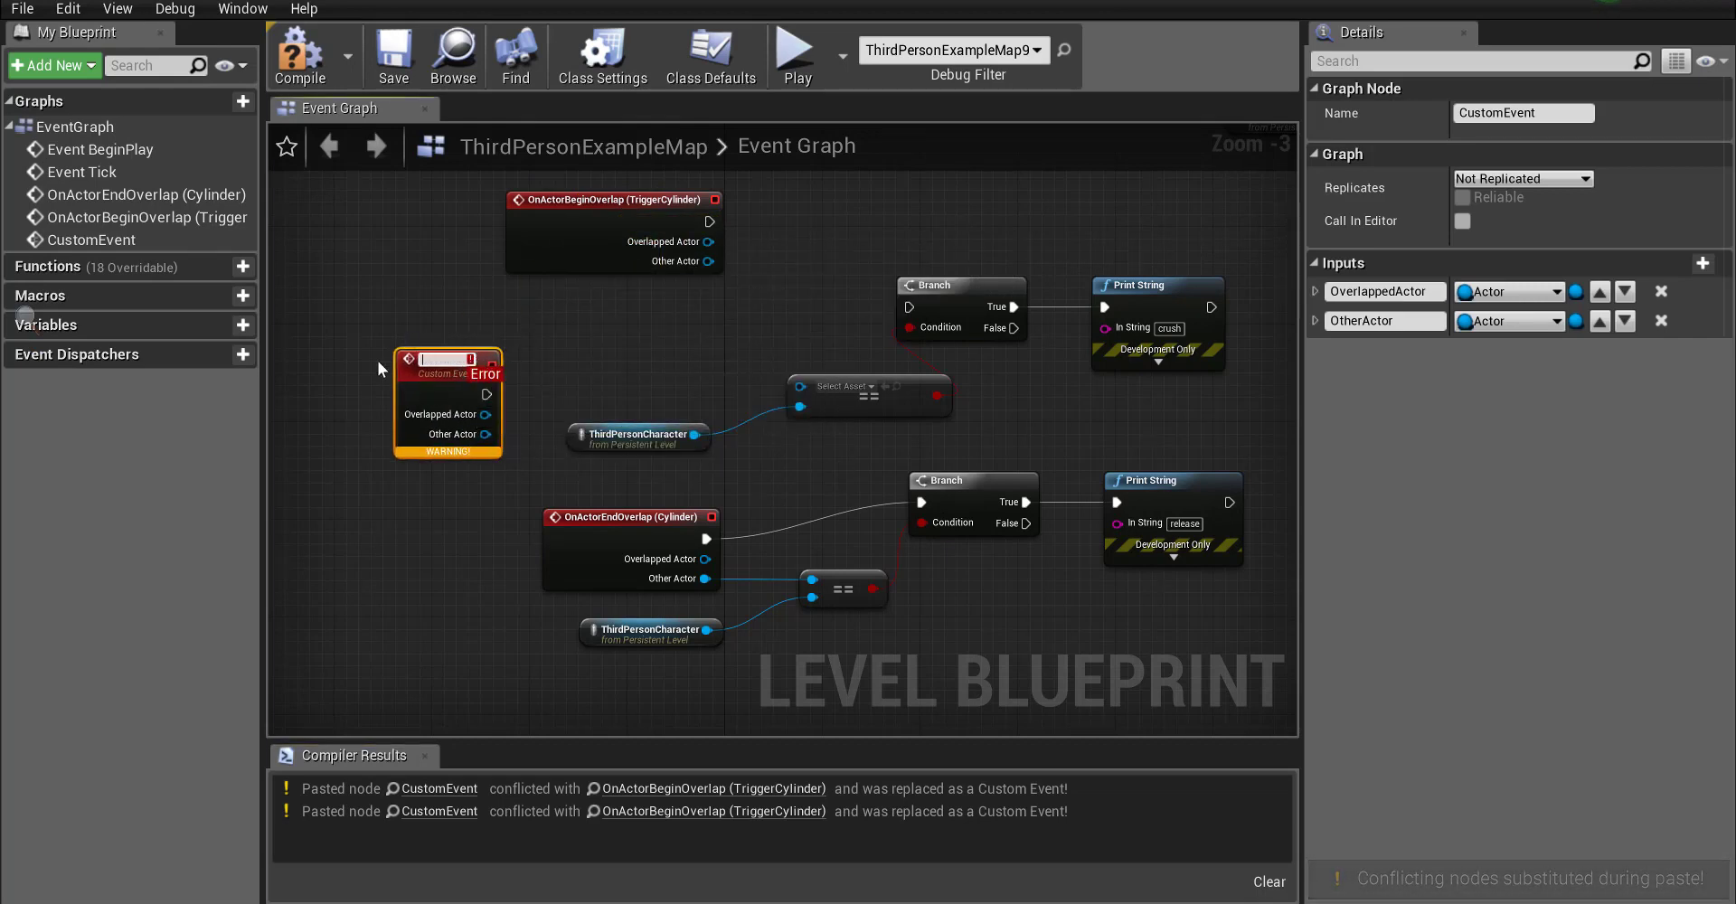
click(411, 378)
key(Delete)
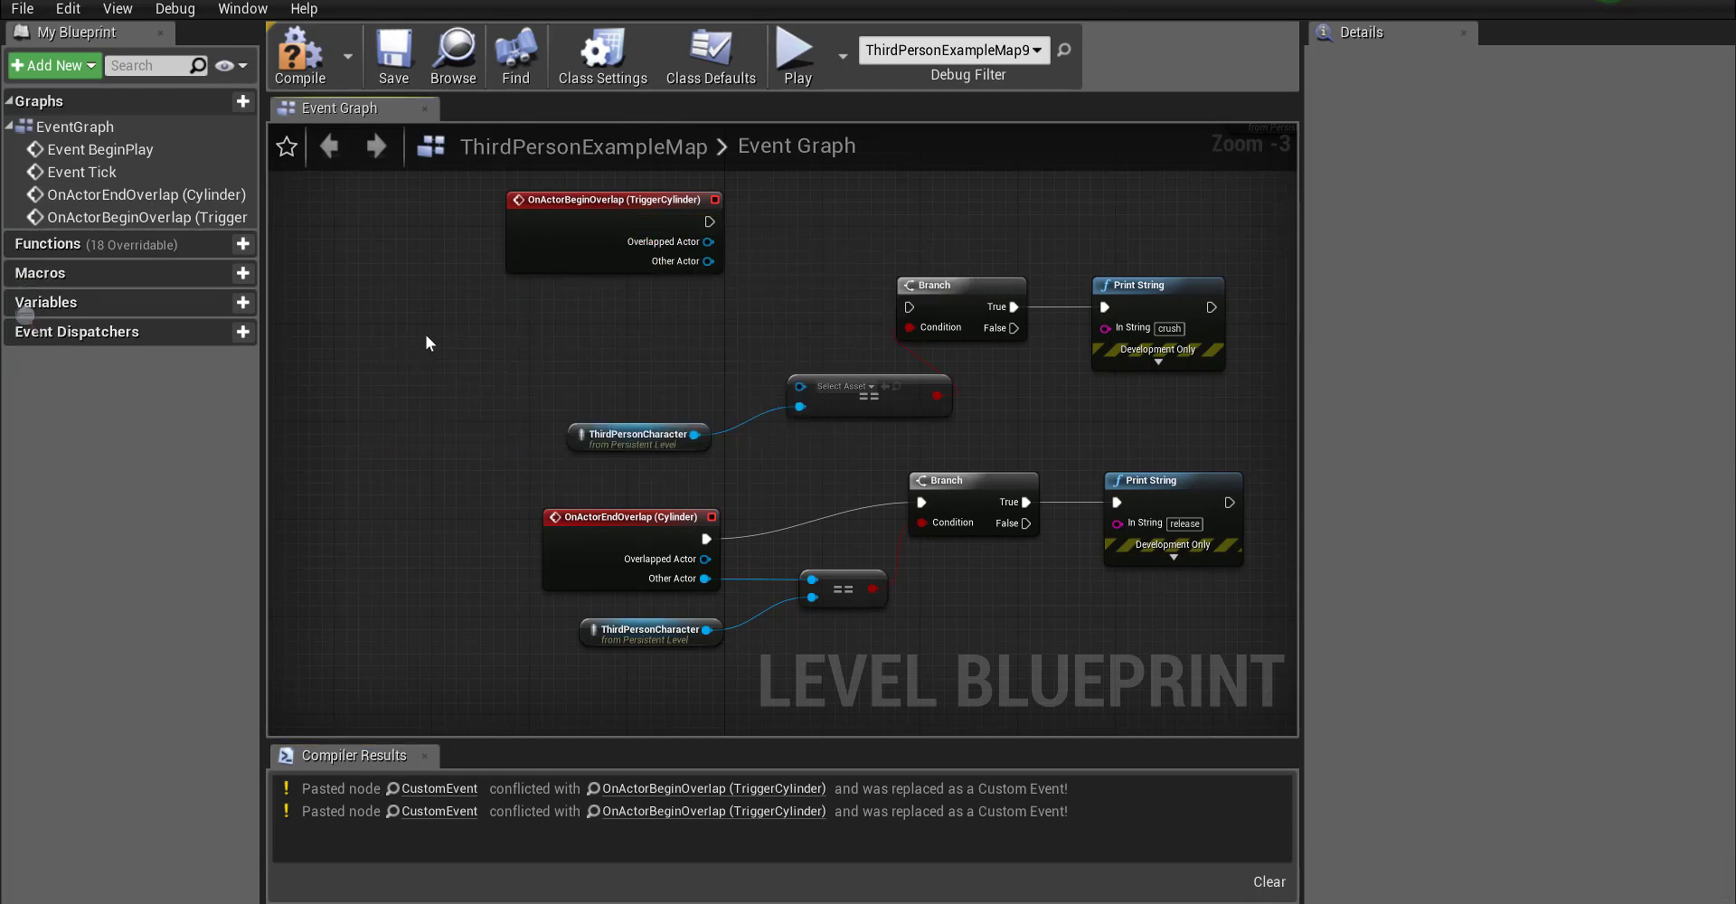
- Add an On Actor End Overlap event for TriggerCylinder beside the existing nodes and delete the Cylinder's end-overlap event
right_click(411, 328)
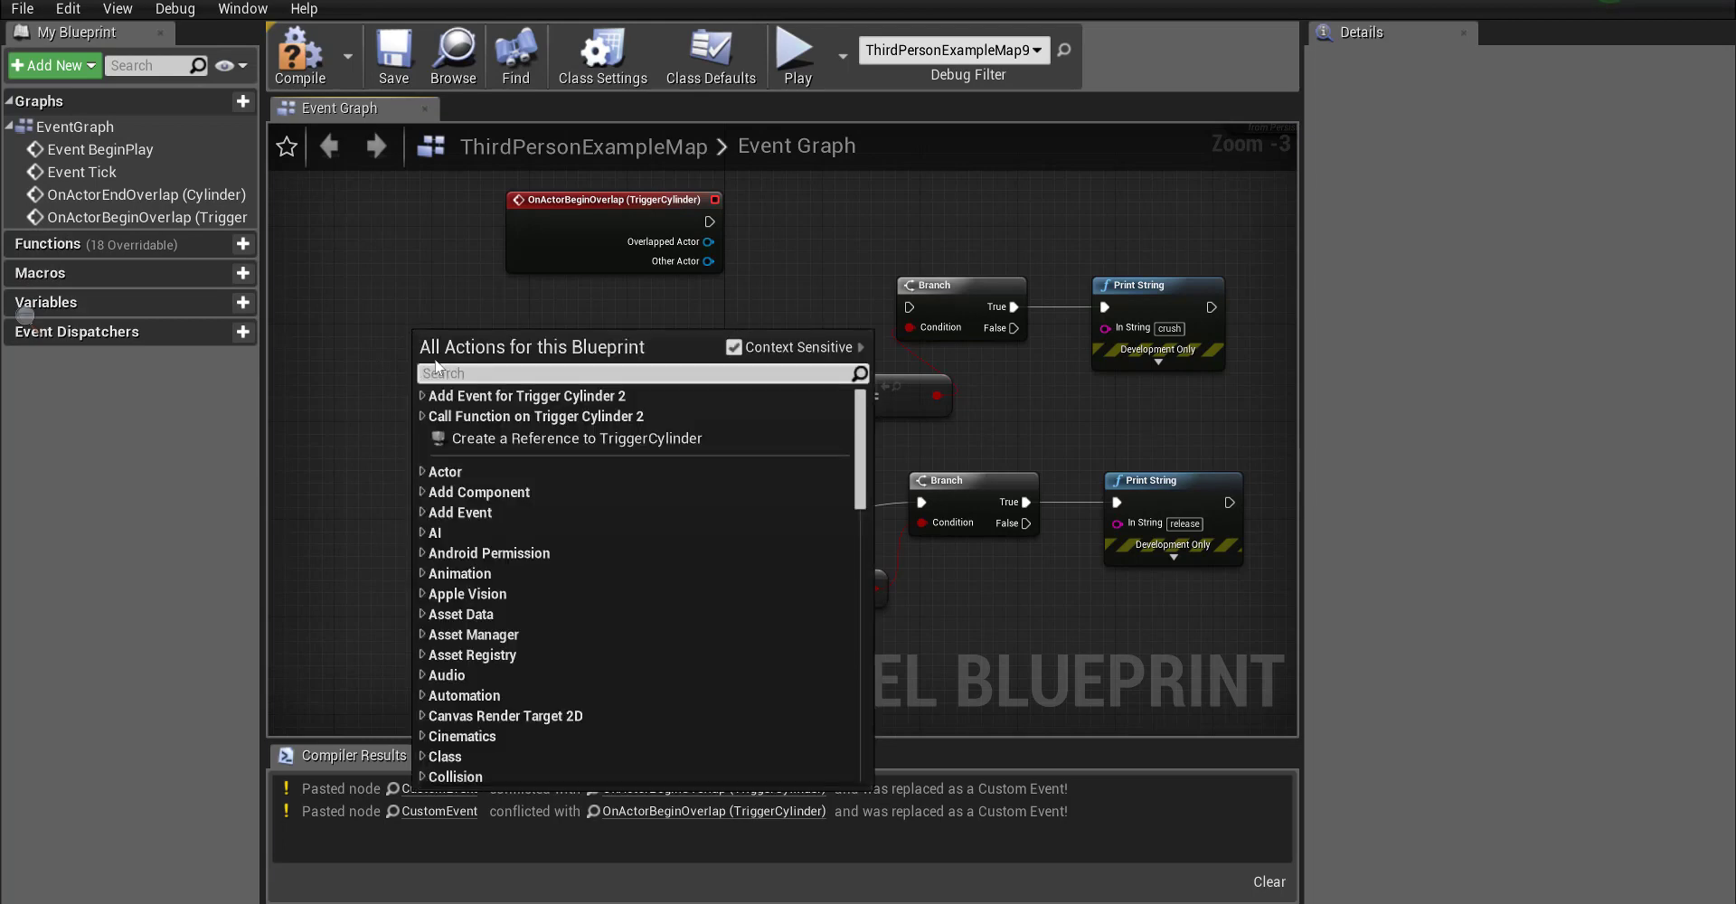
text(on actor en)
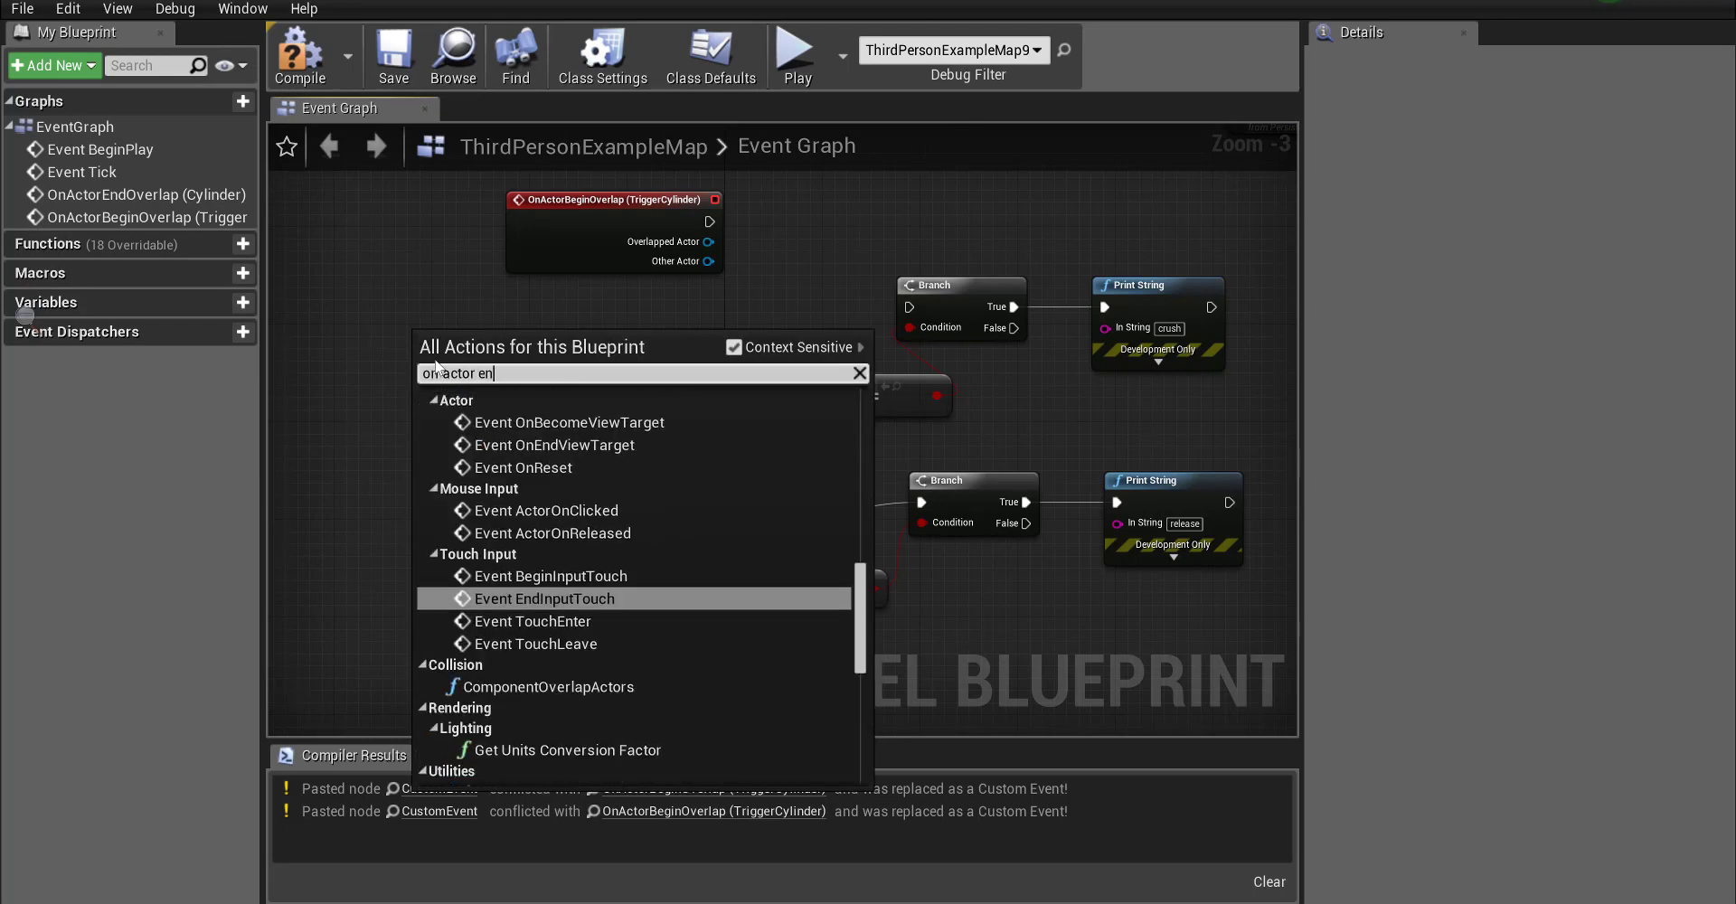
text(d)
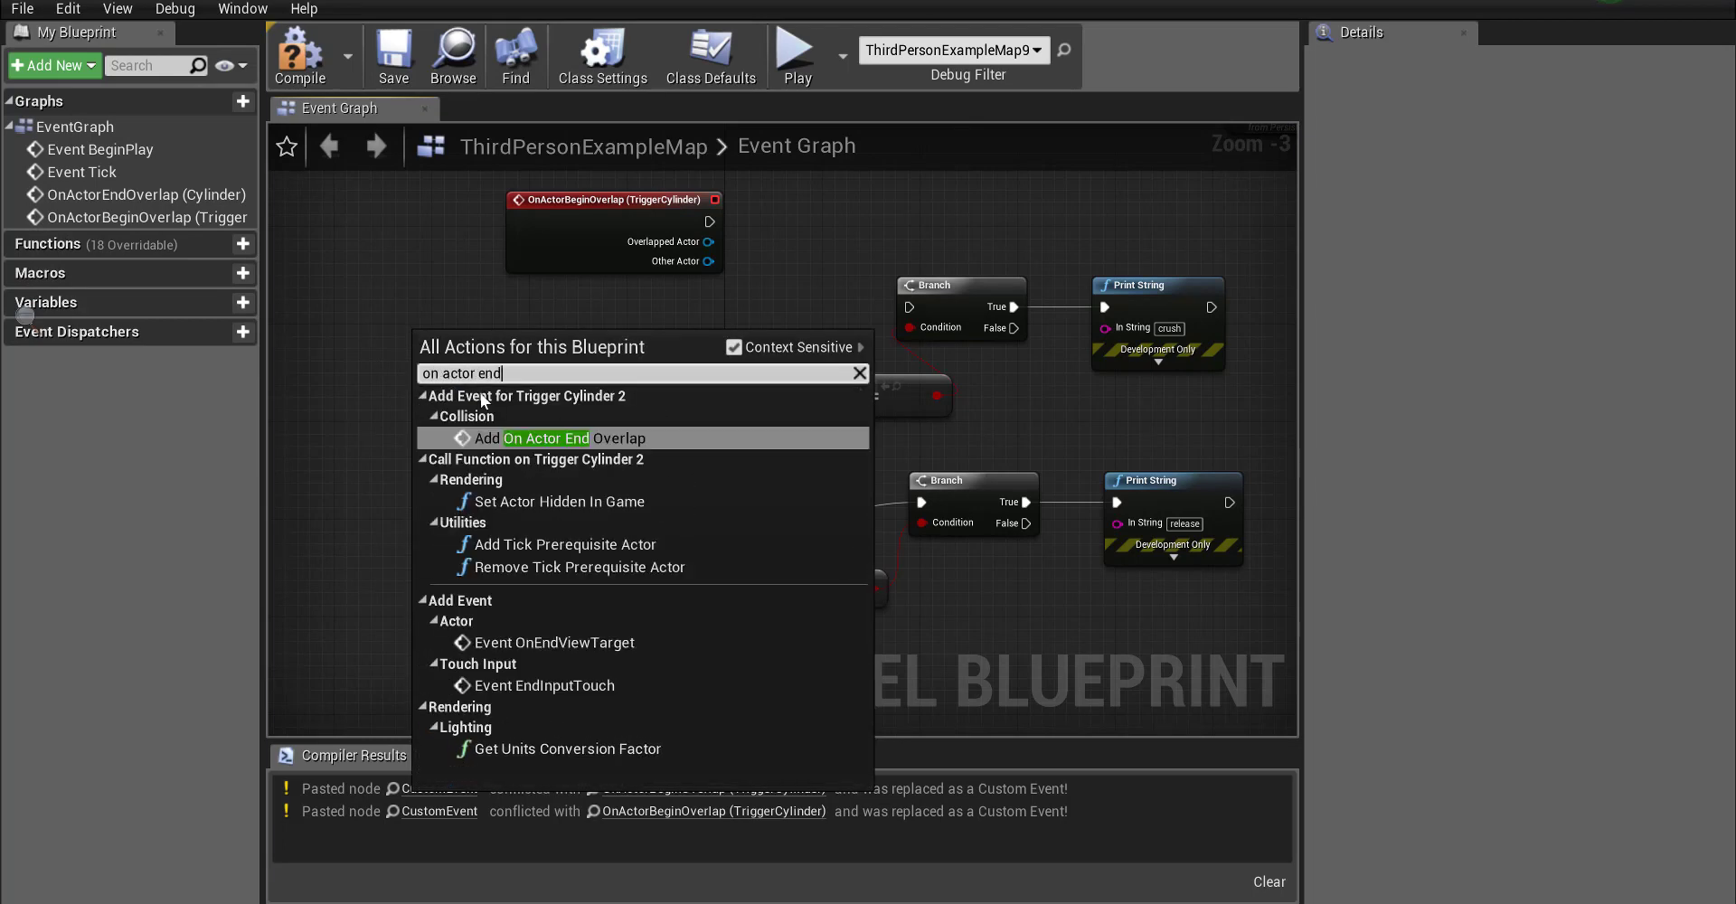
click(619, 443)
drag(480, 356, 381, 443)
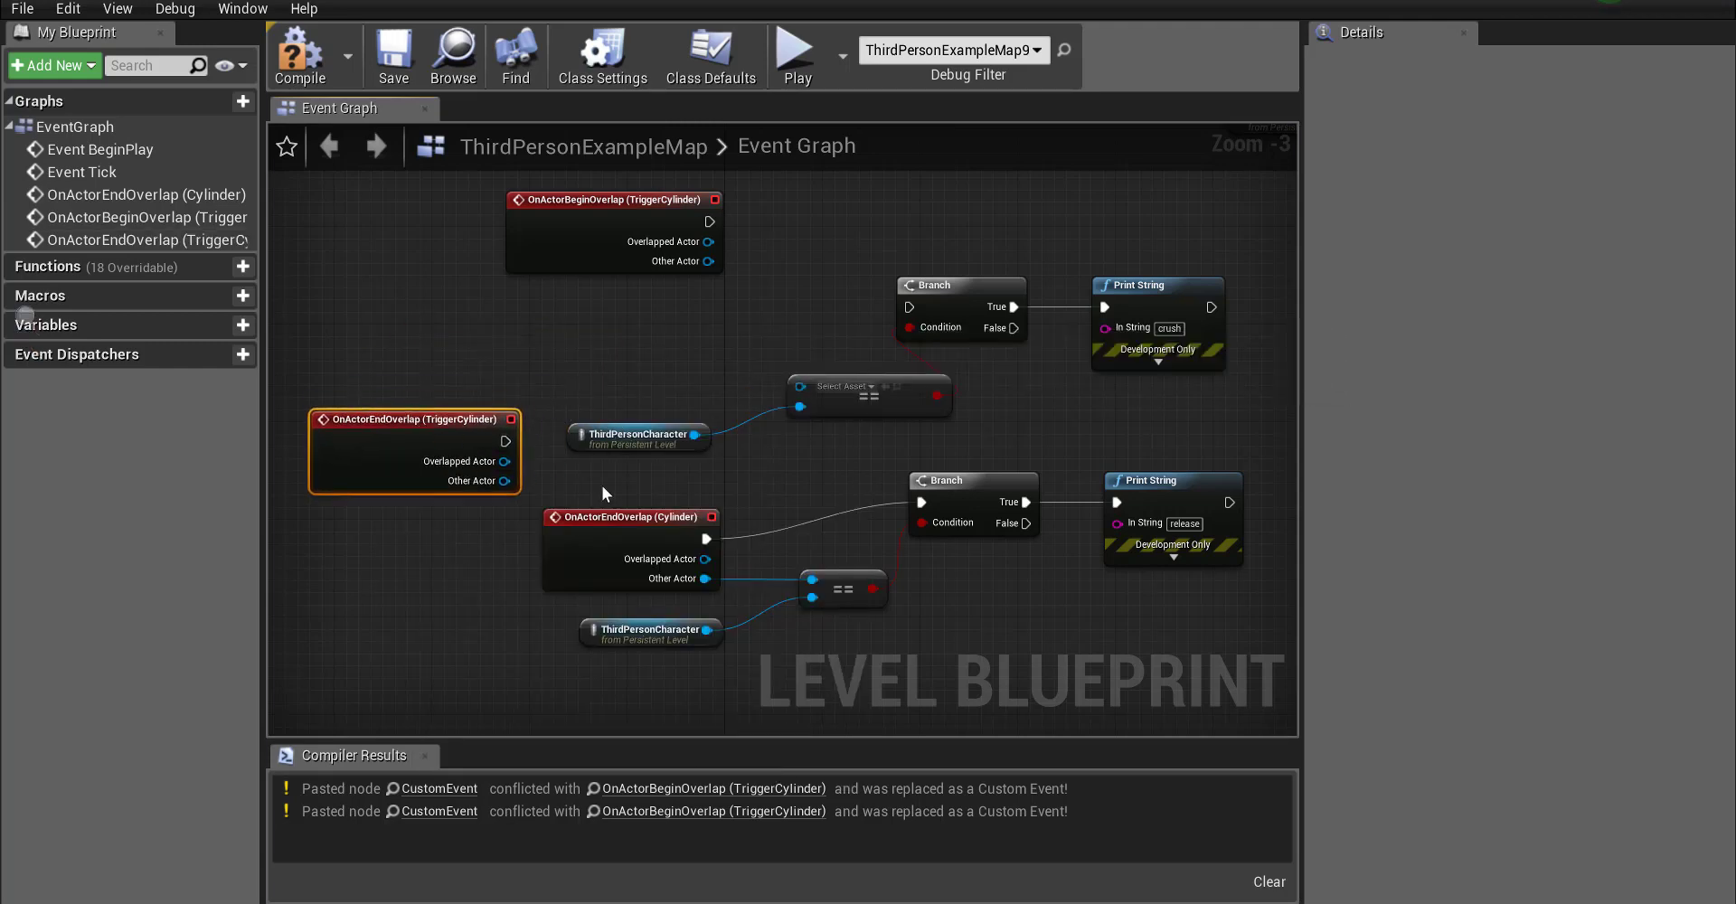
click(596, 520)
key(Delete)
- Align the TriggerCylinder begin-overlap event with the upper Branch, connecting Other Actor to the equality node and its execution output to the Branch
drag(600, 204, 649, 286)
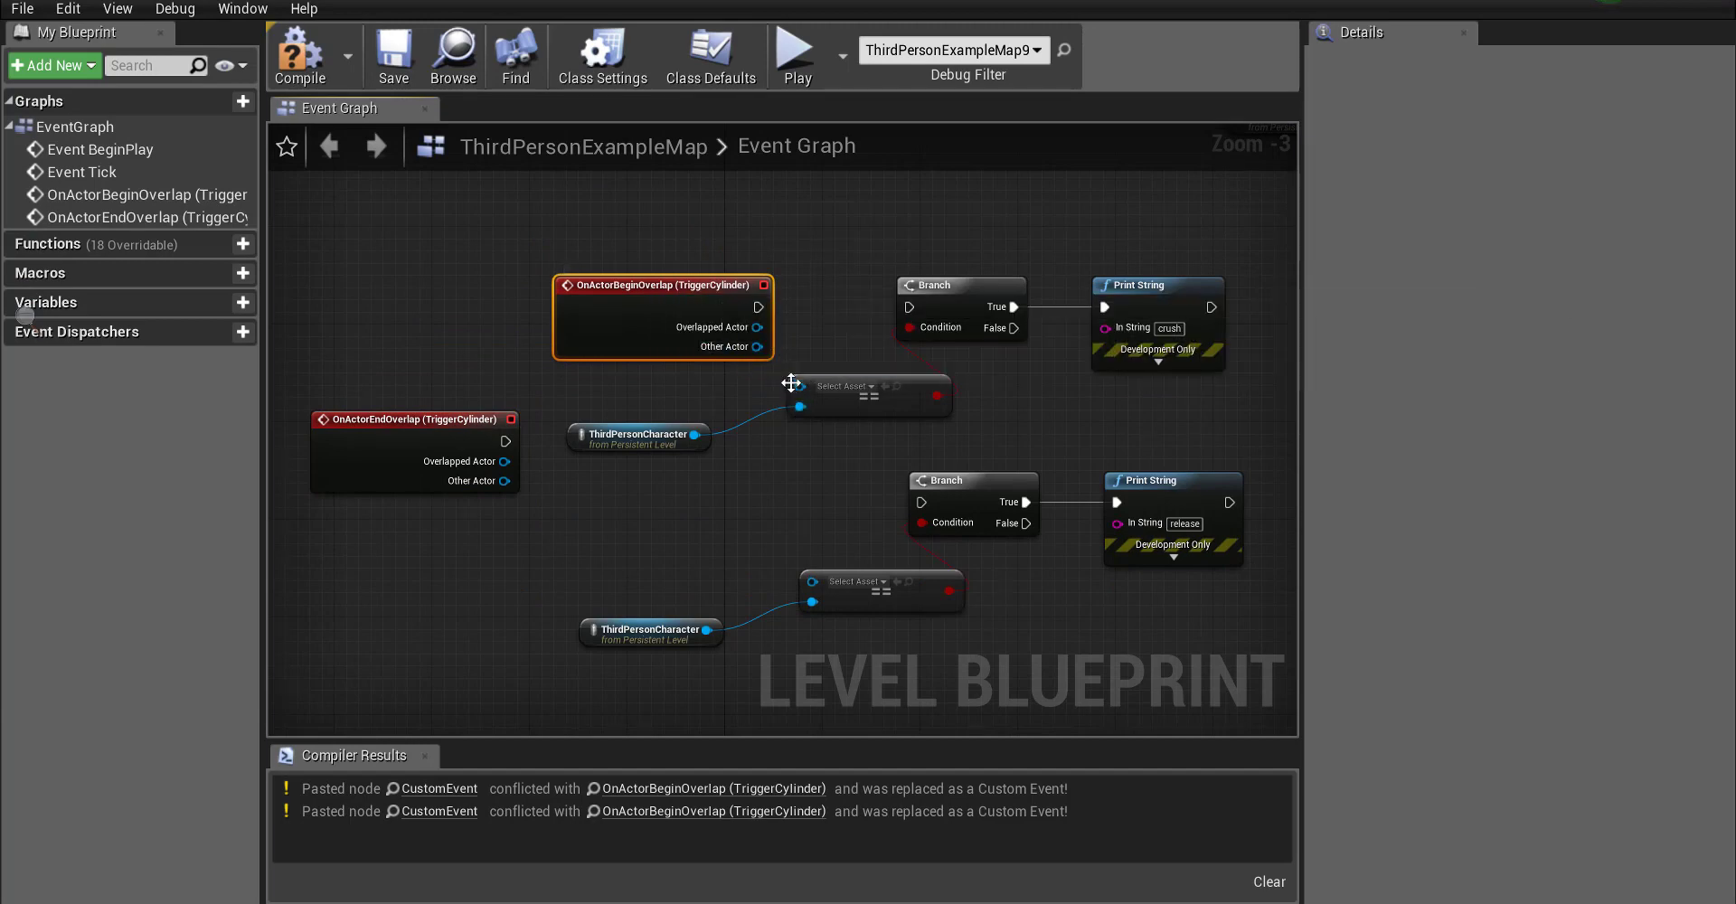
drag(757, 346, 799, 384)
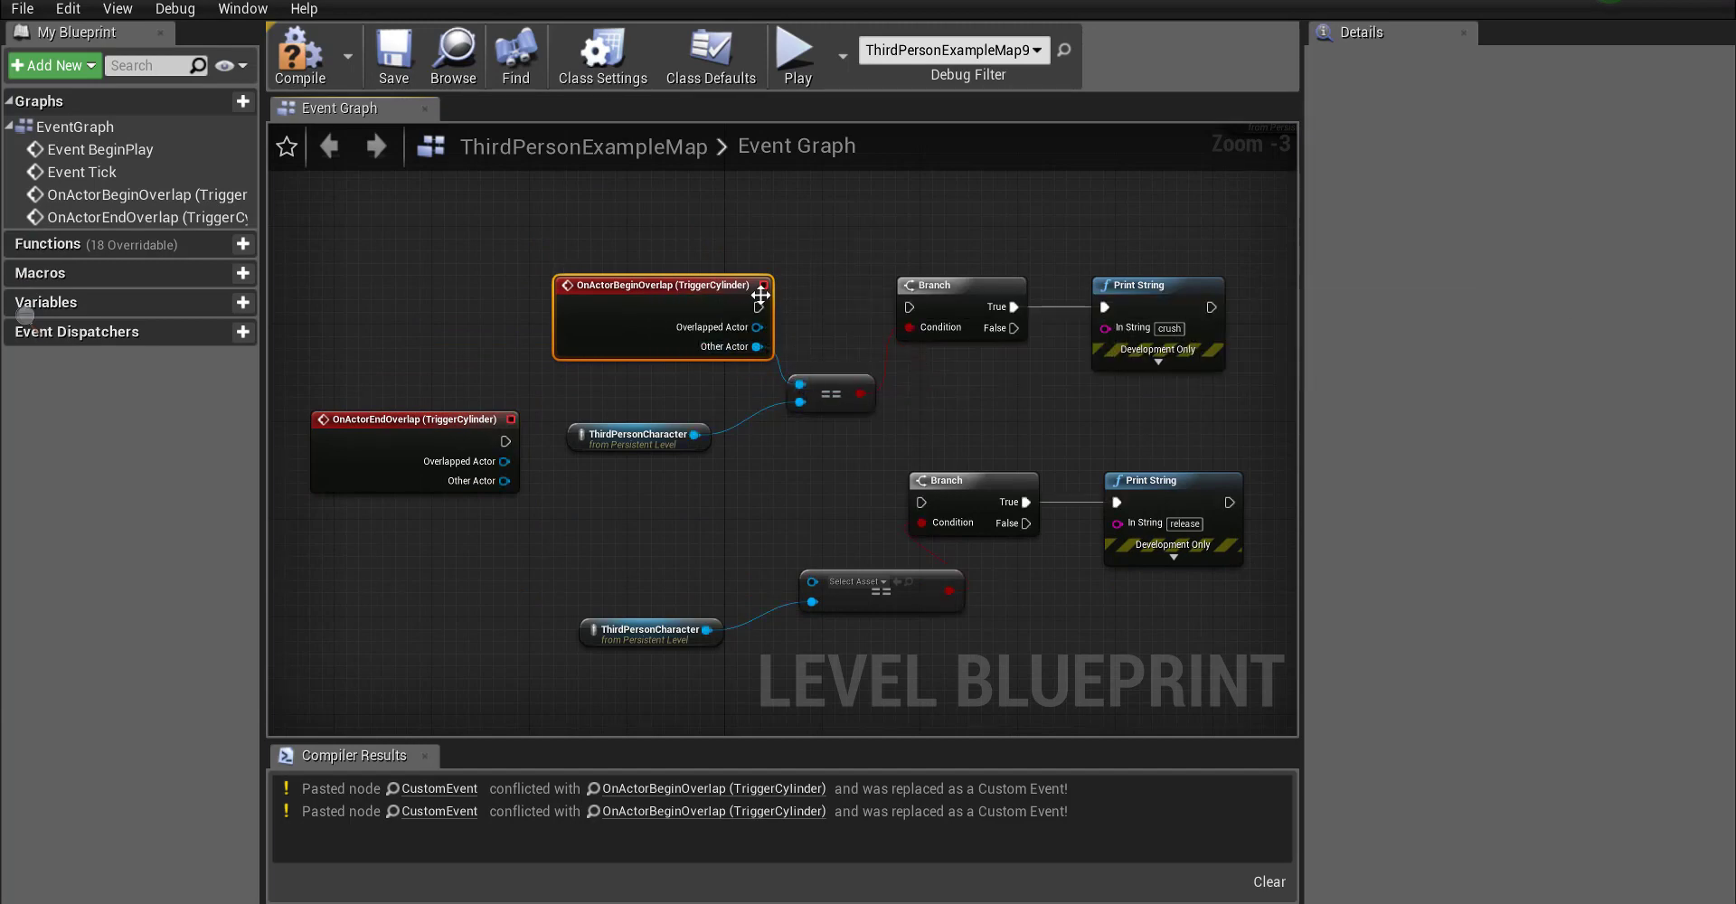
drag(759, 307, 909, 308)
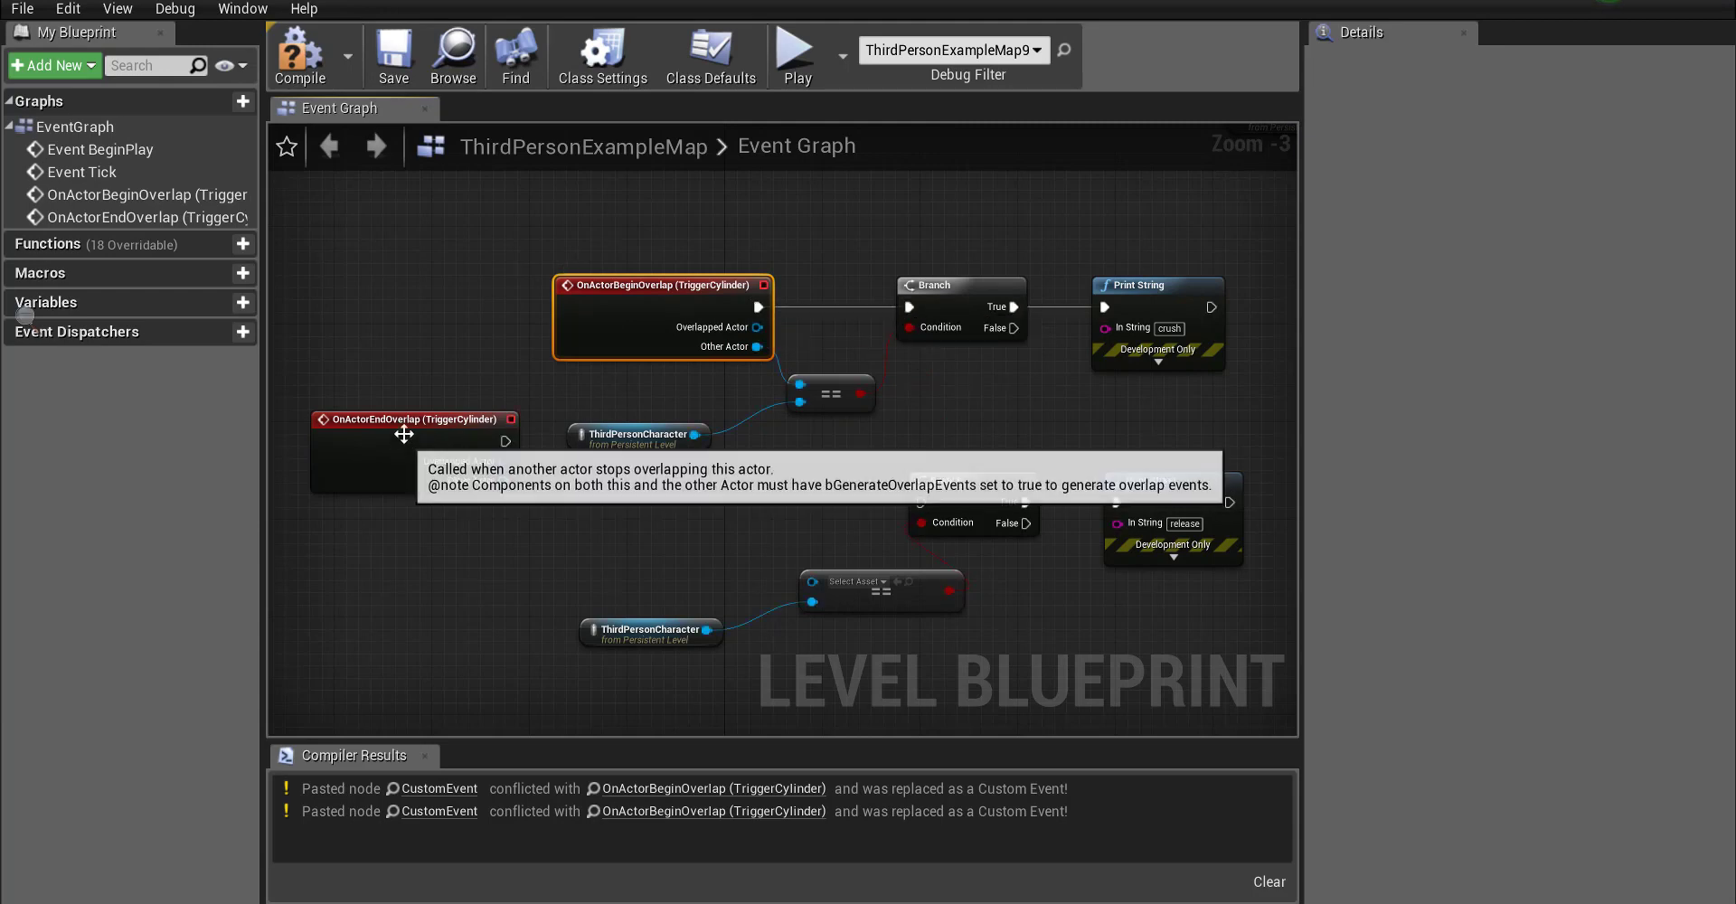
- Place the TriggerCylinder end-overlap event before the lower Branch and wire its execution output to the Branch and Other Actor to the equality node
drag(403, 435, 622, 532)
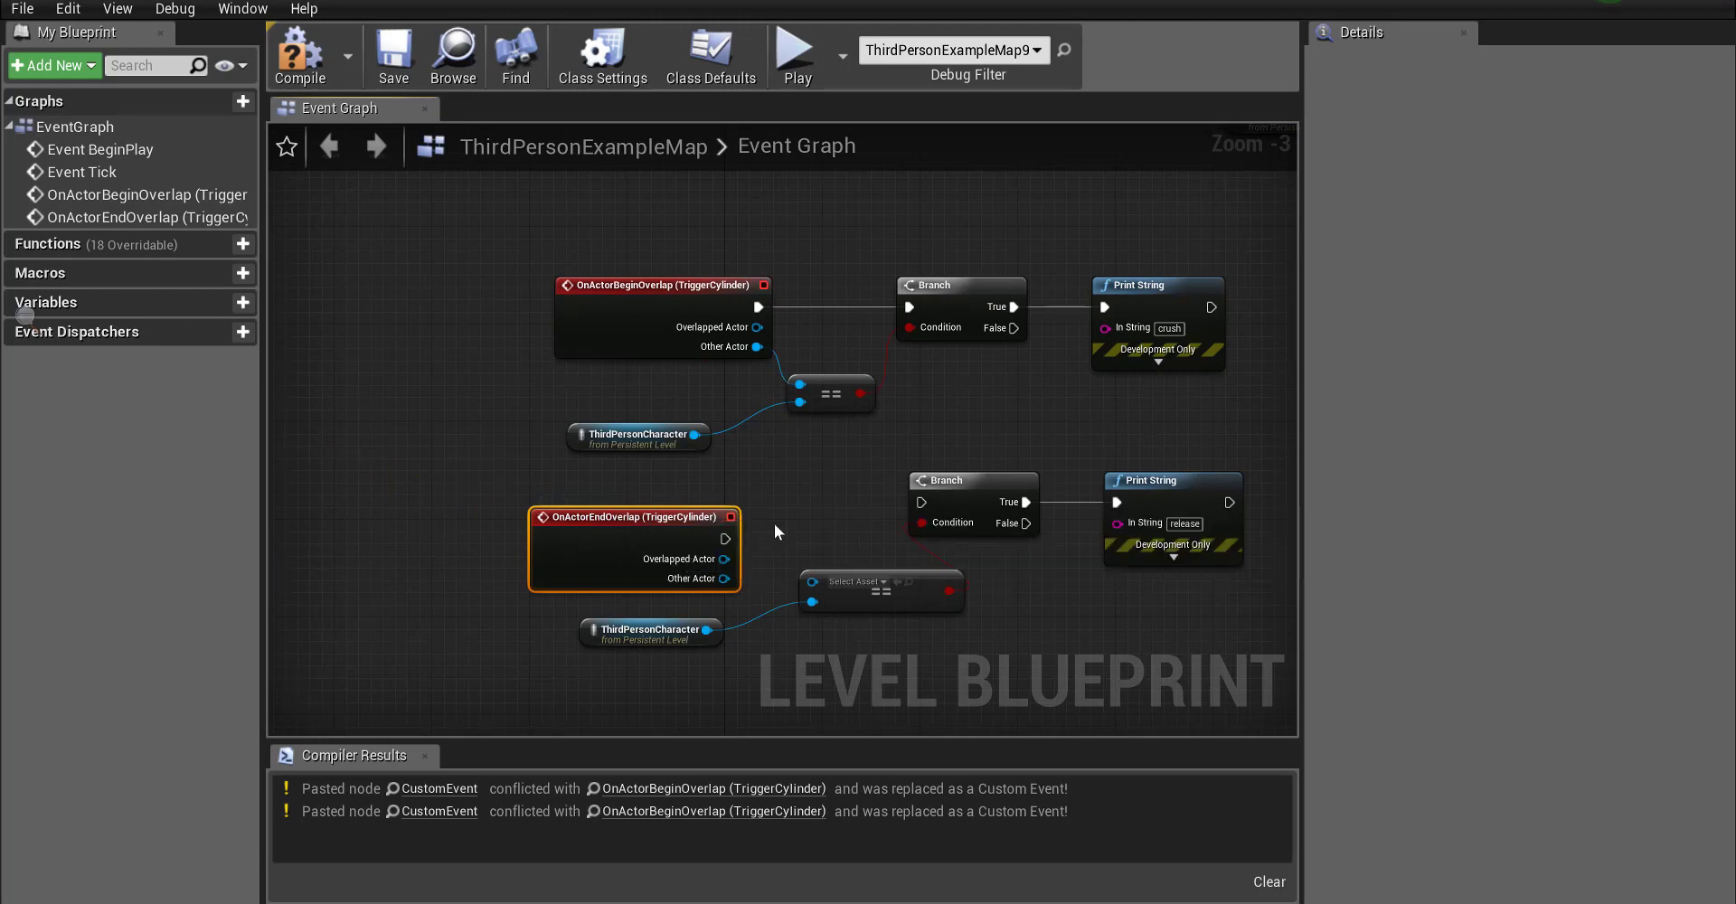
drag(723, 539, 921, 502)
drag(723, 578, 812, 580)
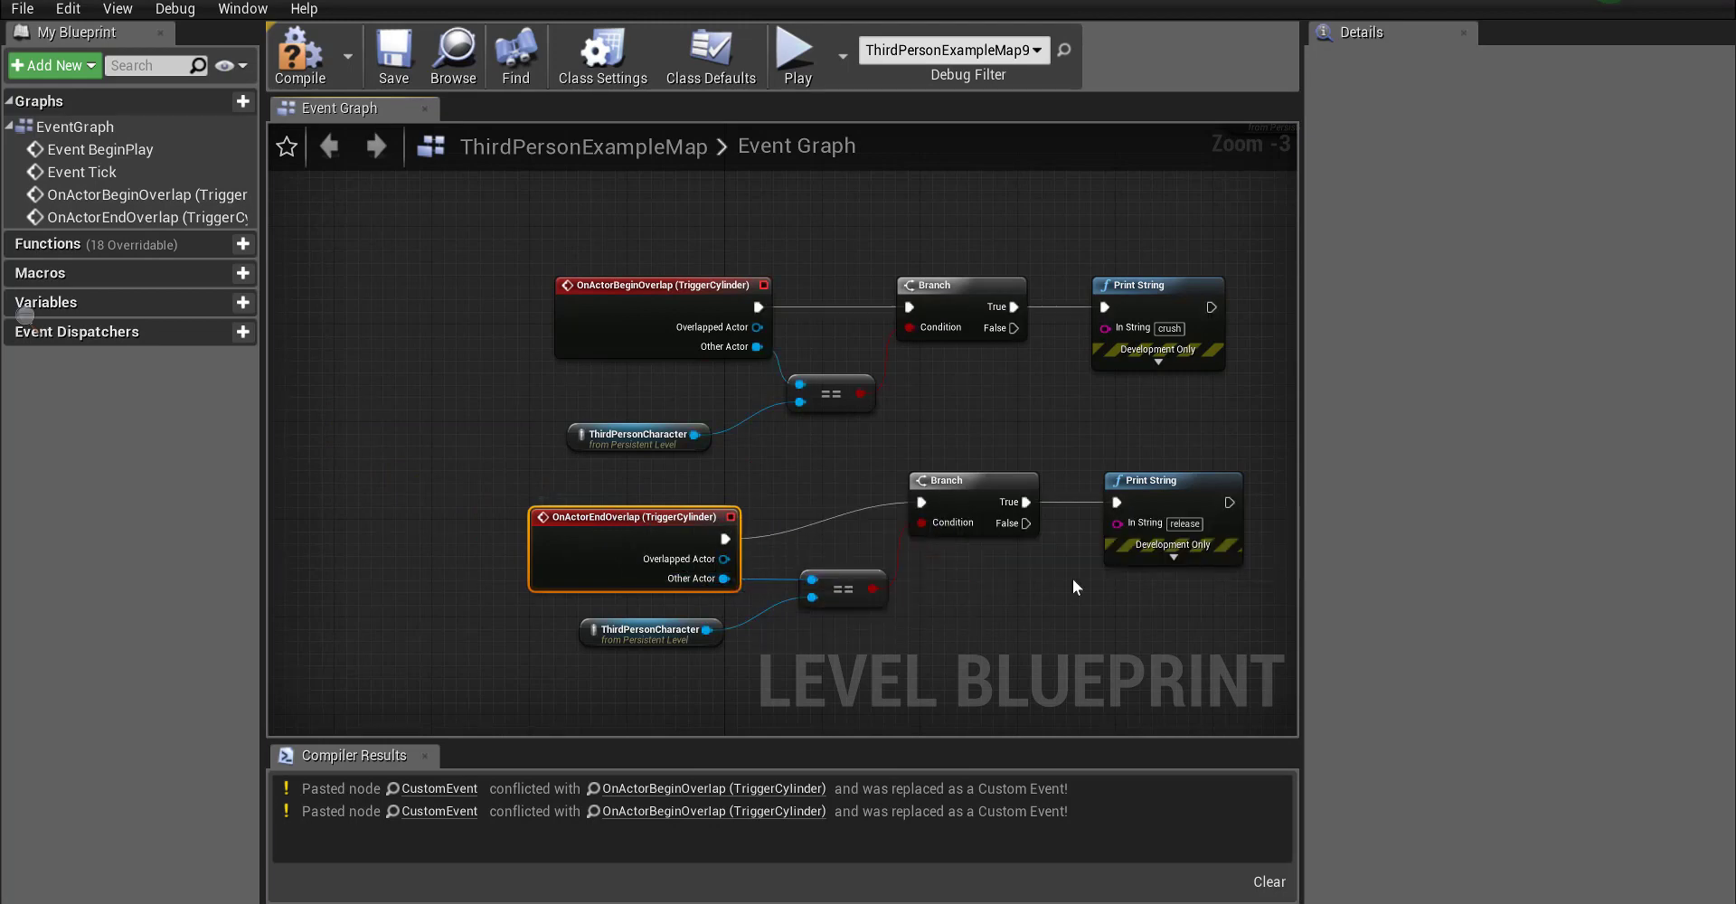
- Compile the Level Blueprint and play-test the rewired overlap events by running the character in and out of the TriggerCylinder area
click(294, 54)
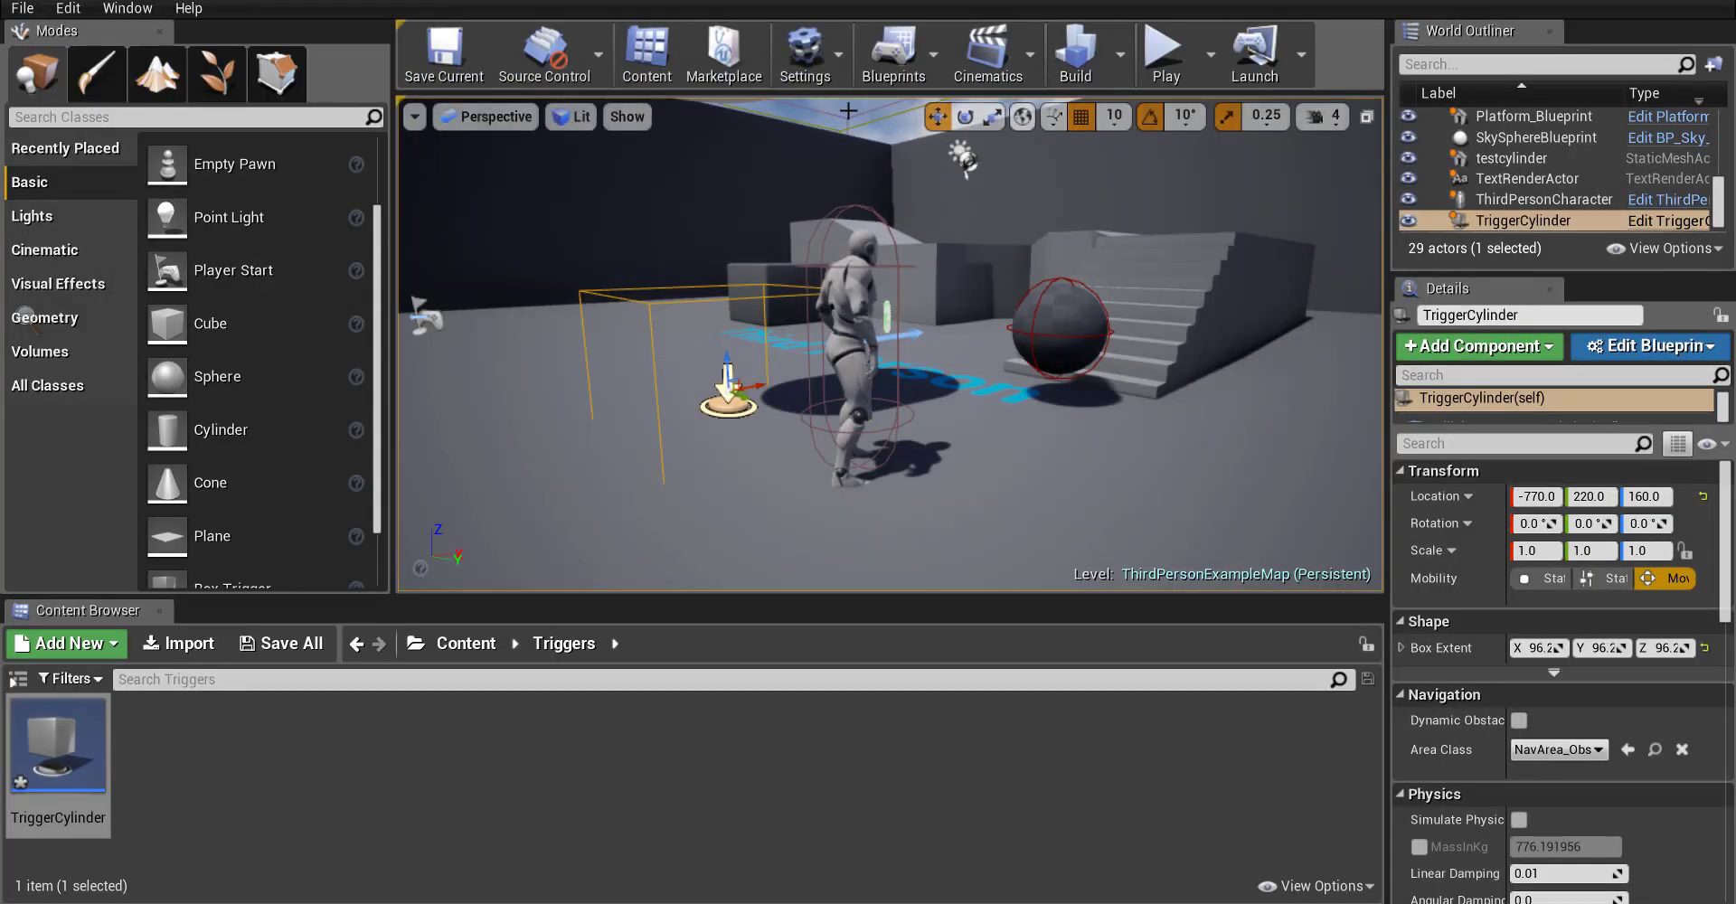
click(1164, 54)
key(w)
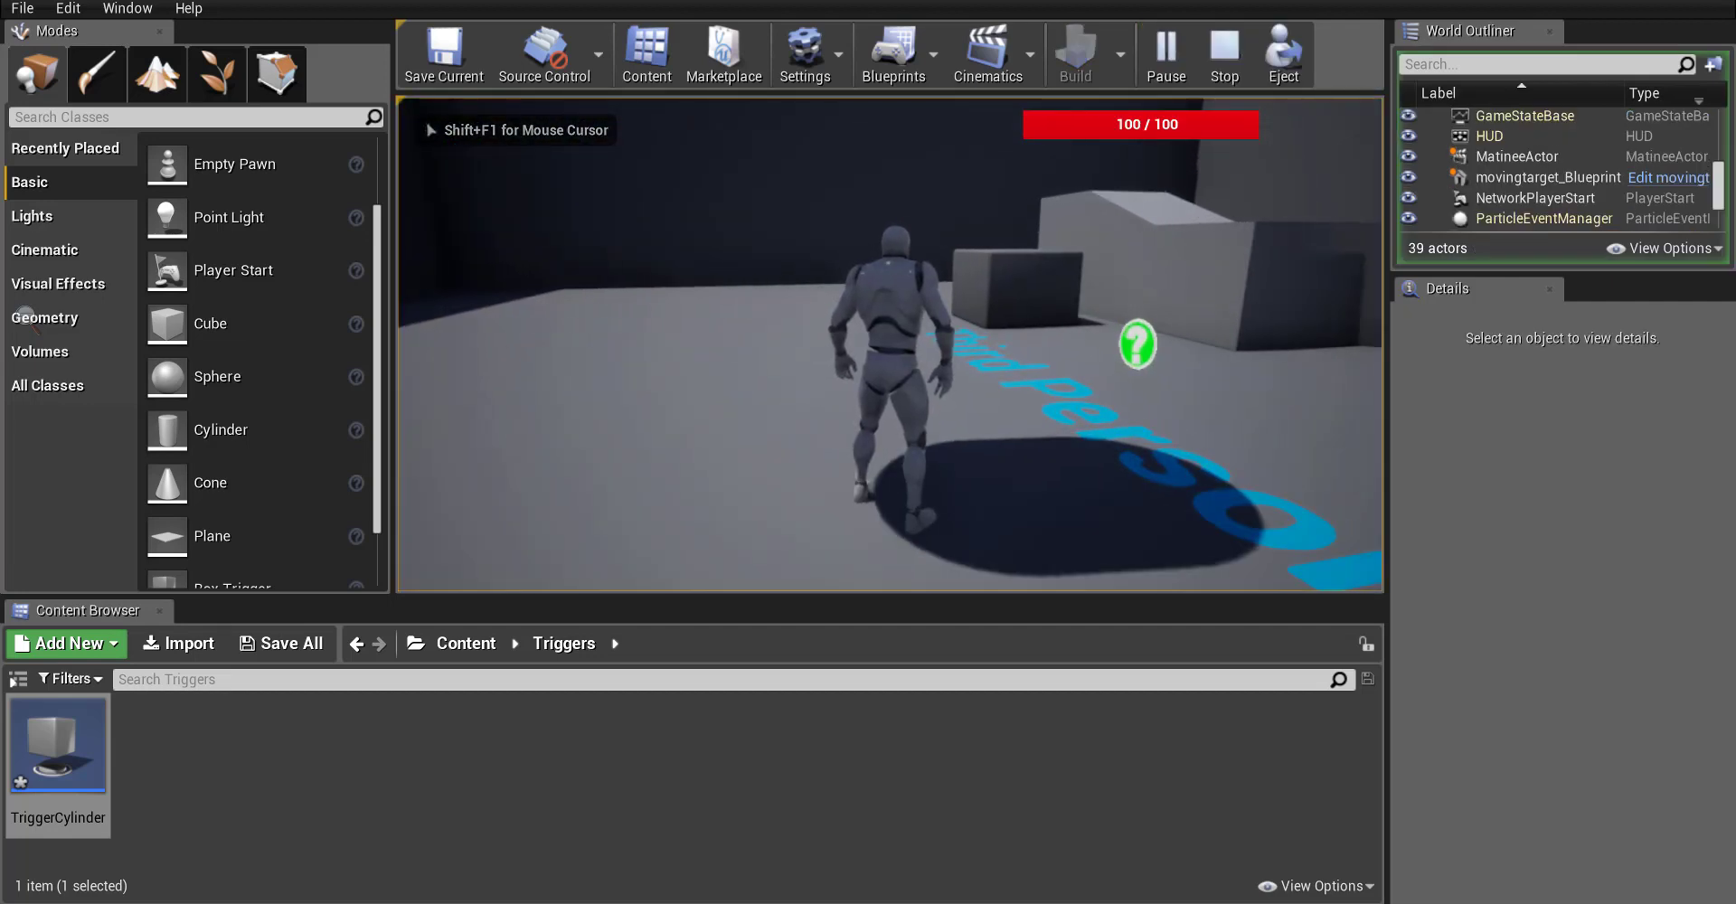
key(s)
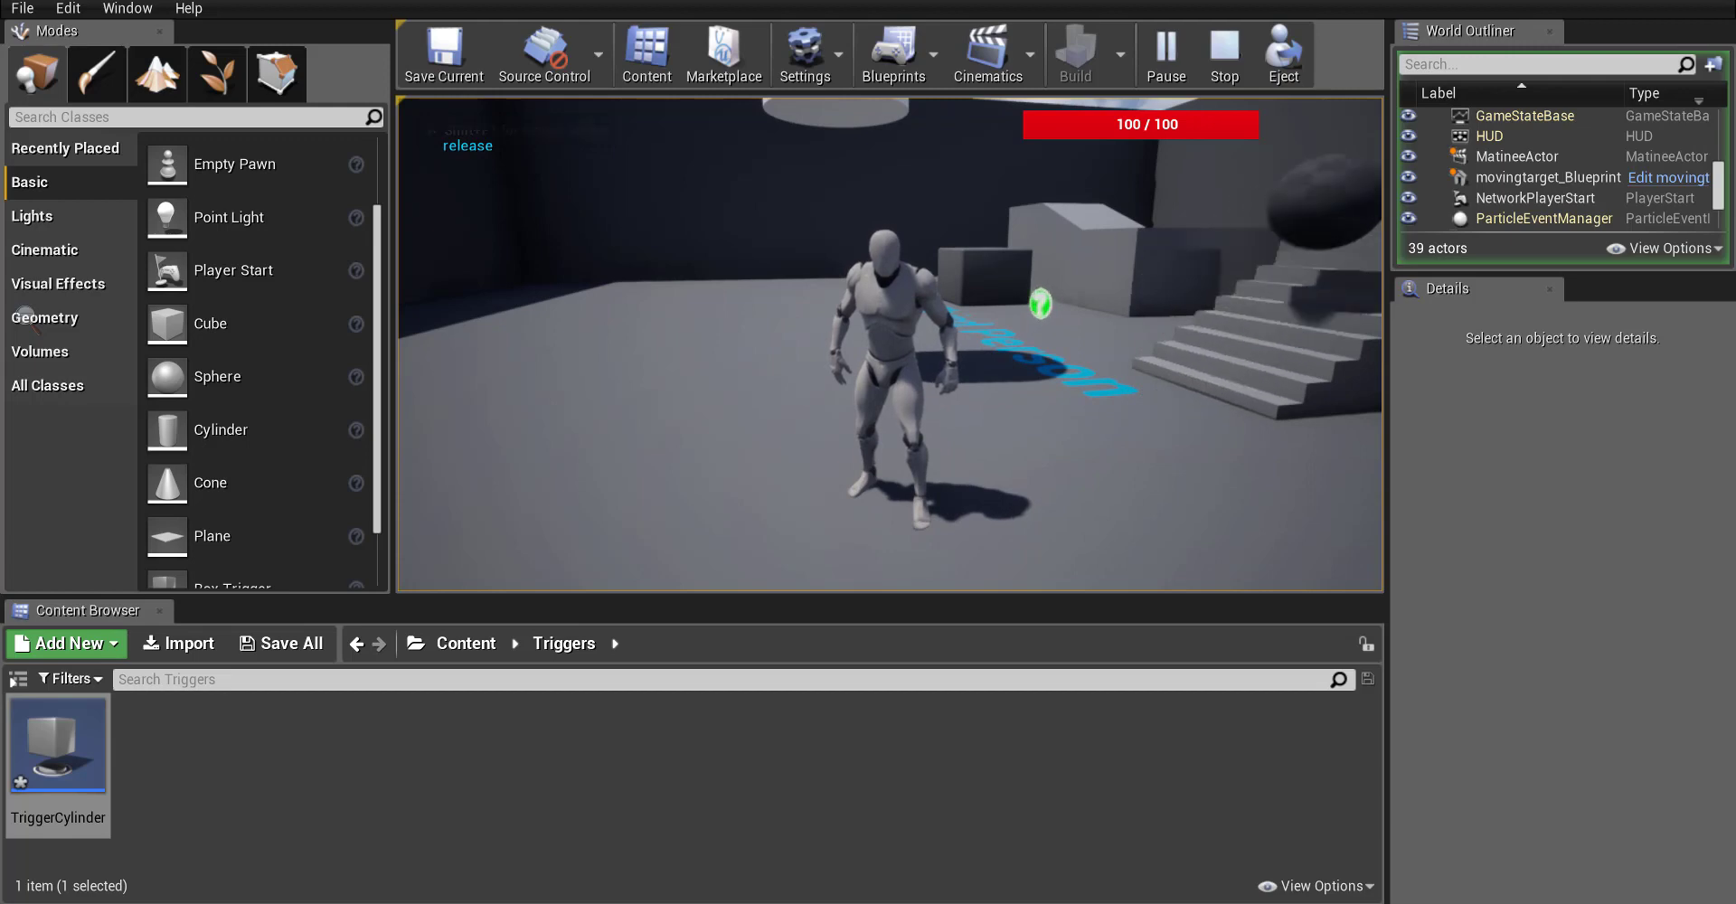
key(w)
key(s)
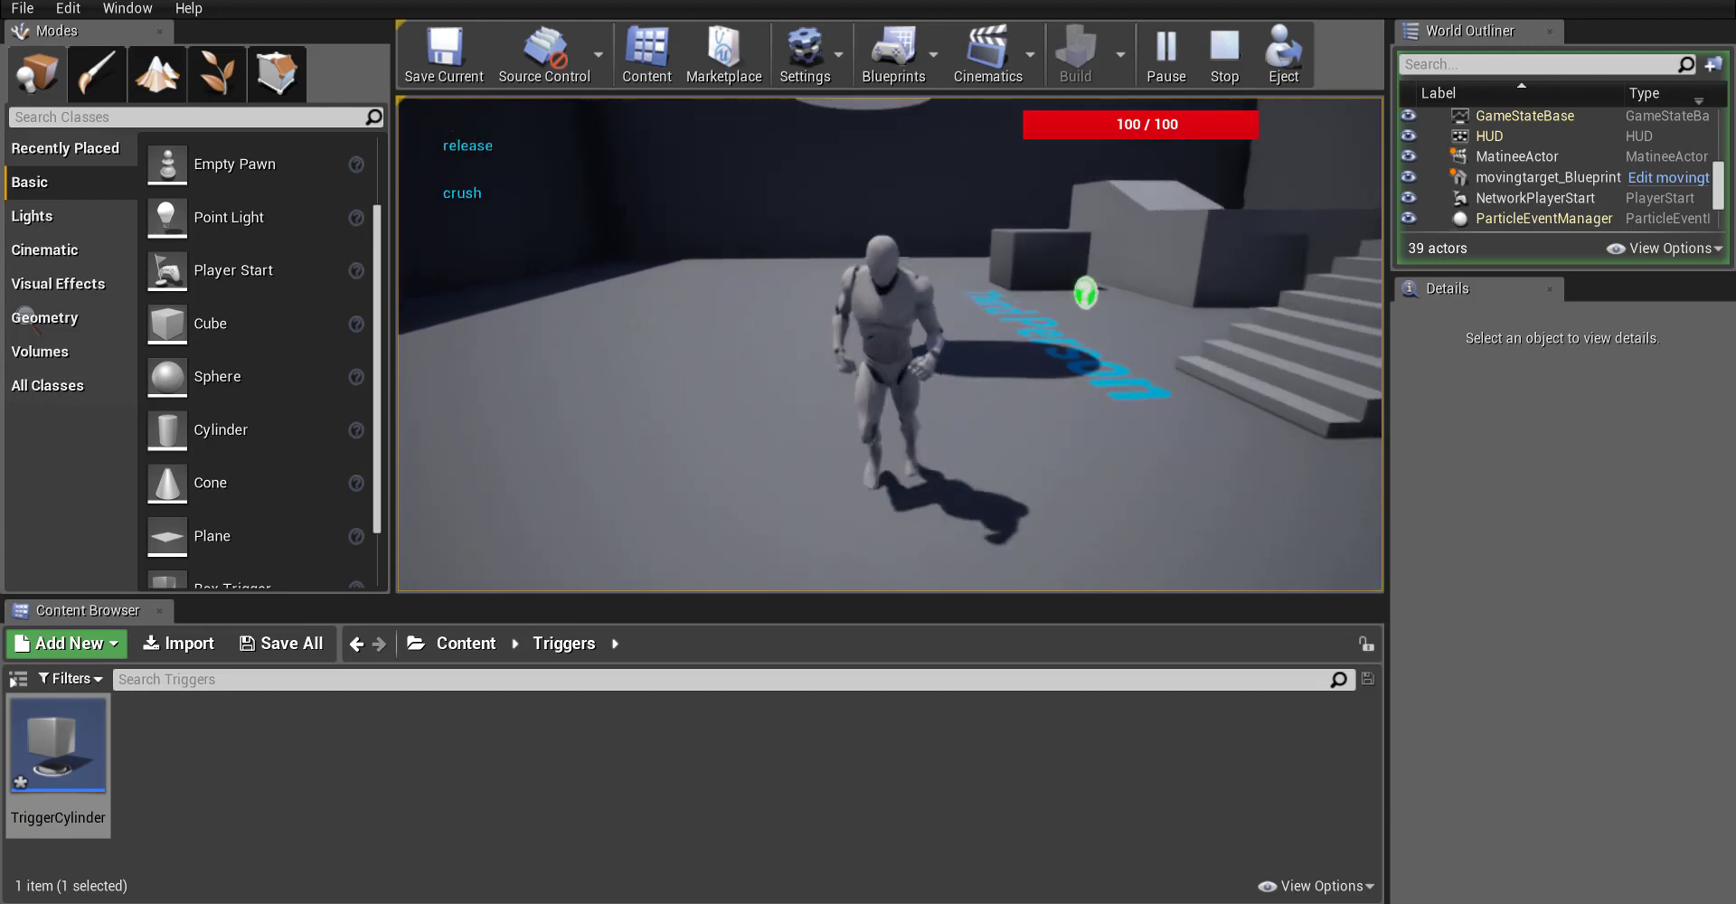
key(w)
key(s)
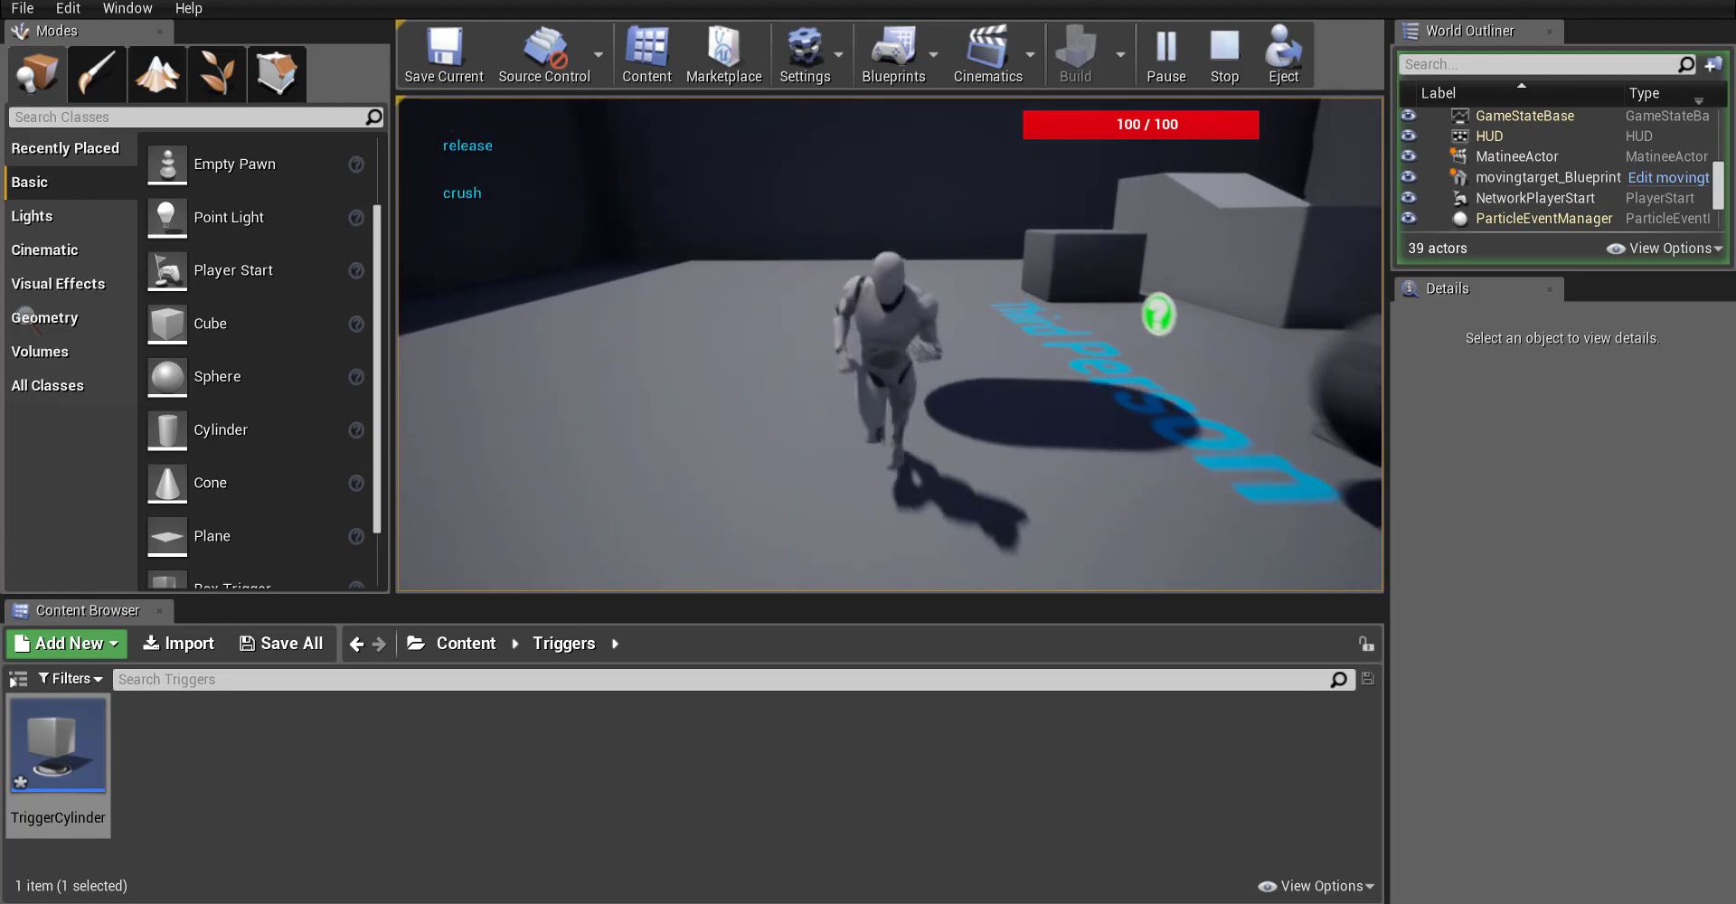
key(w)
key(s)
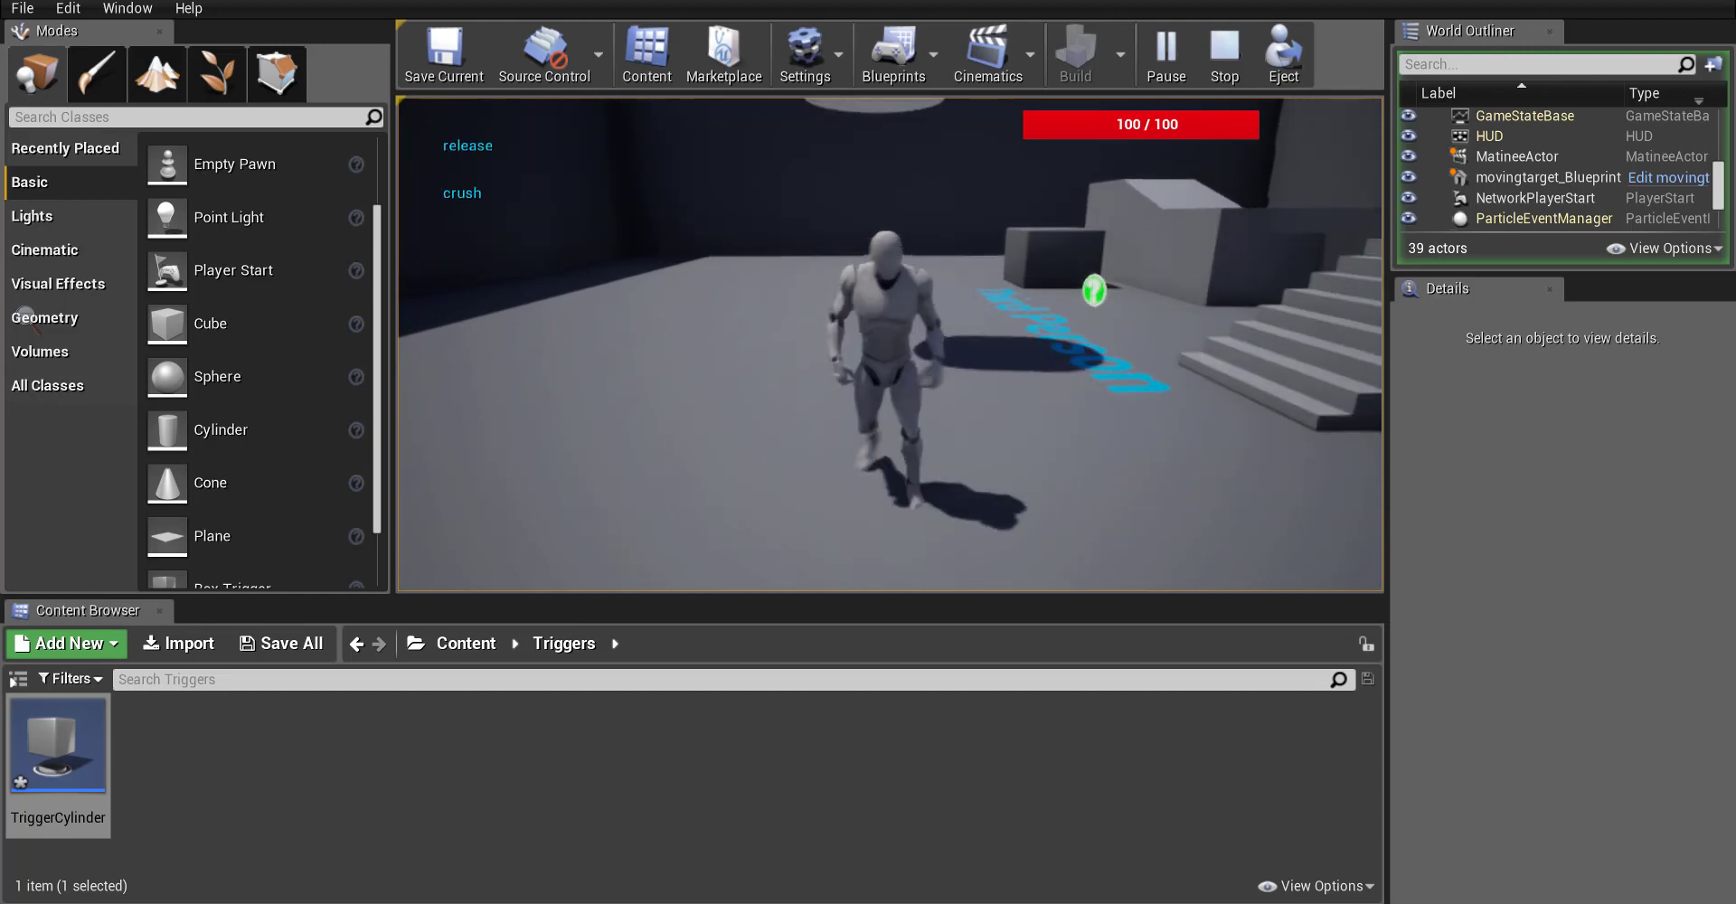
key(w)
key(s)
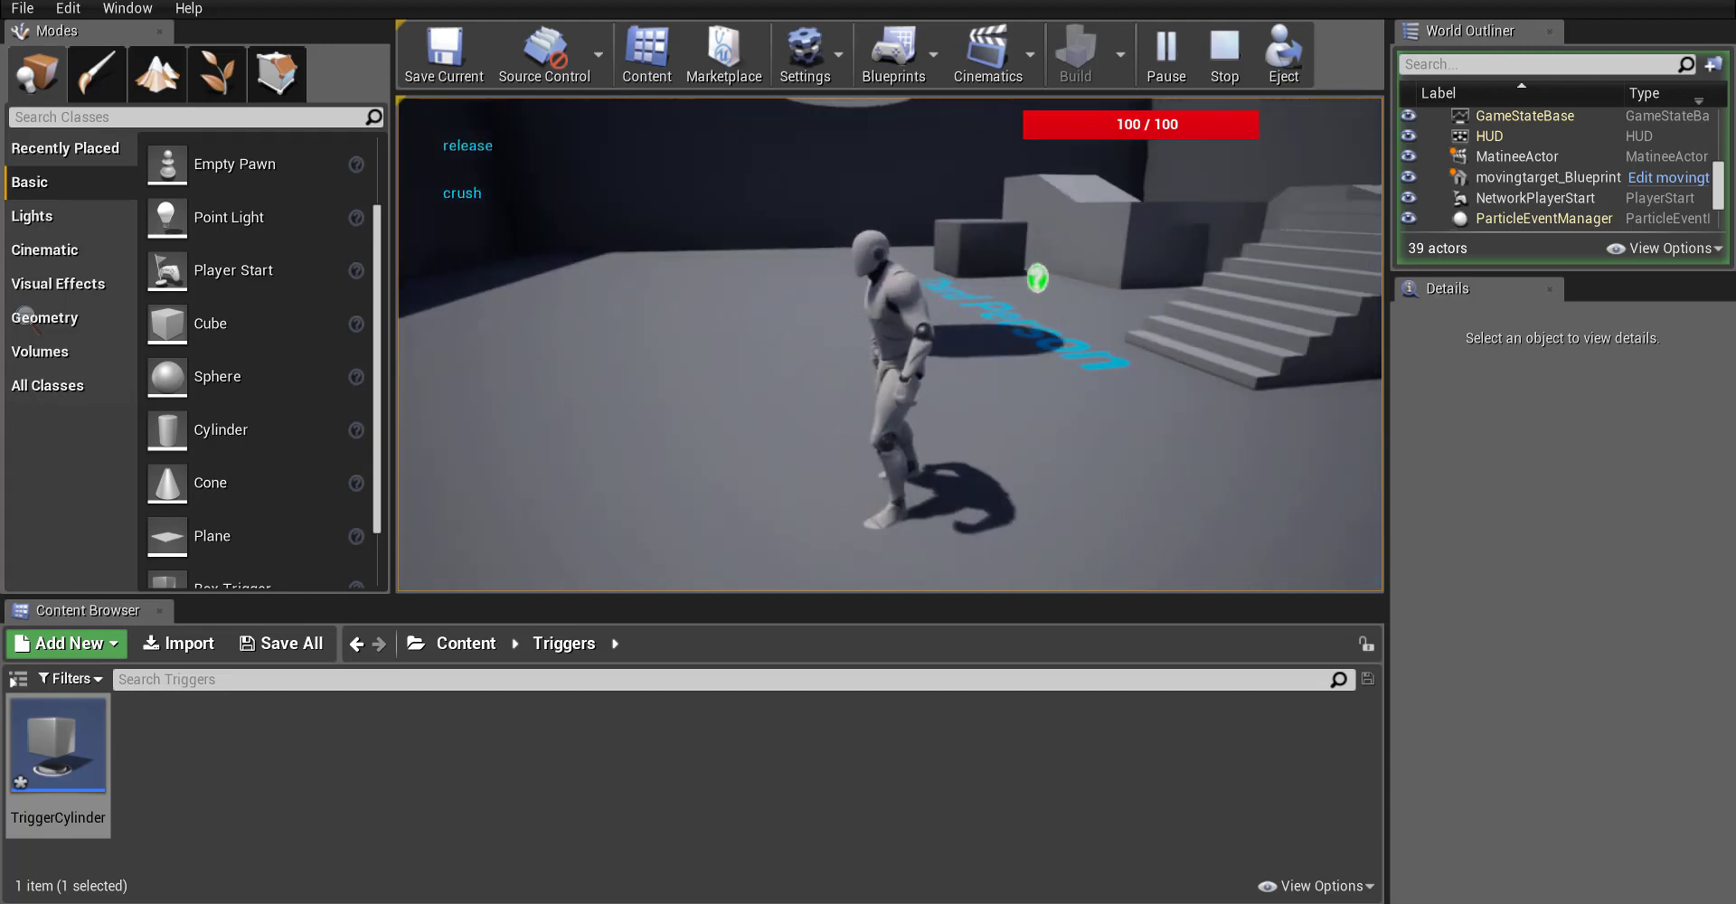
key(Escape)
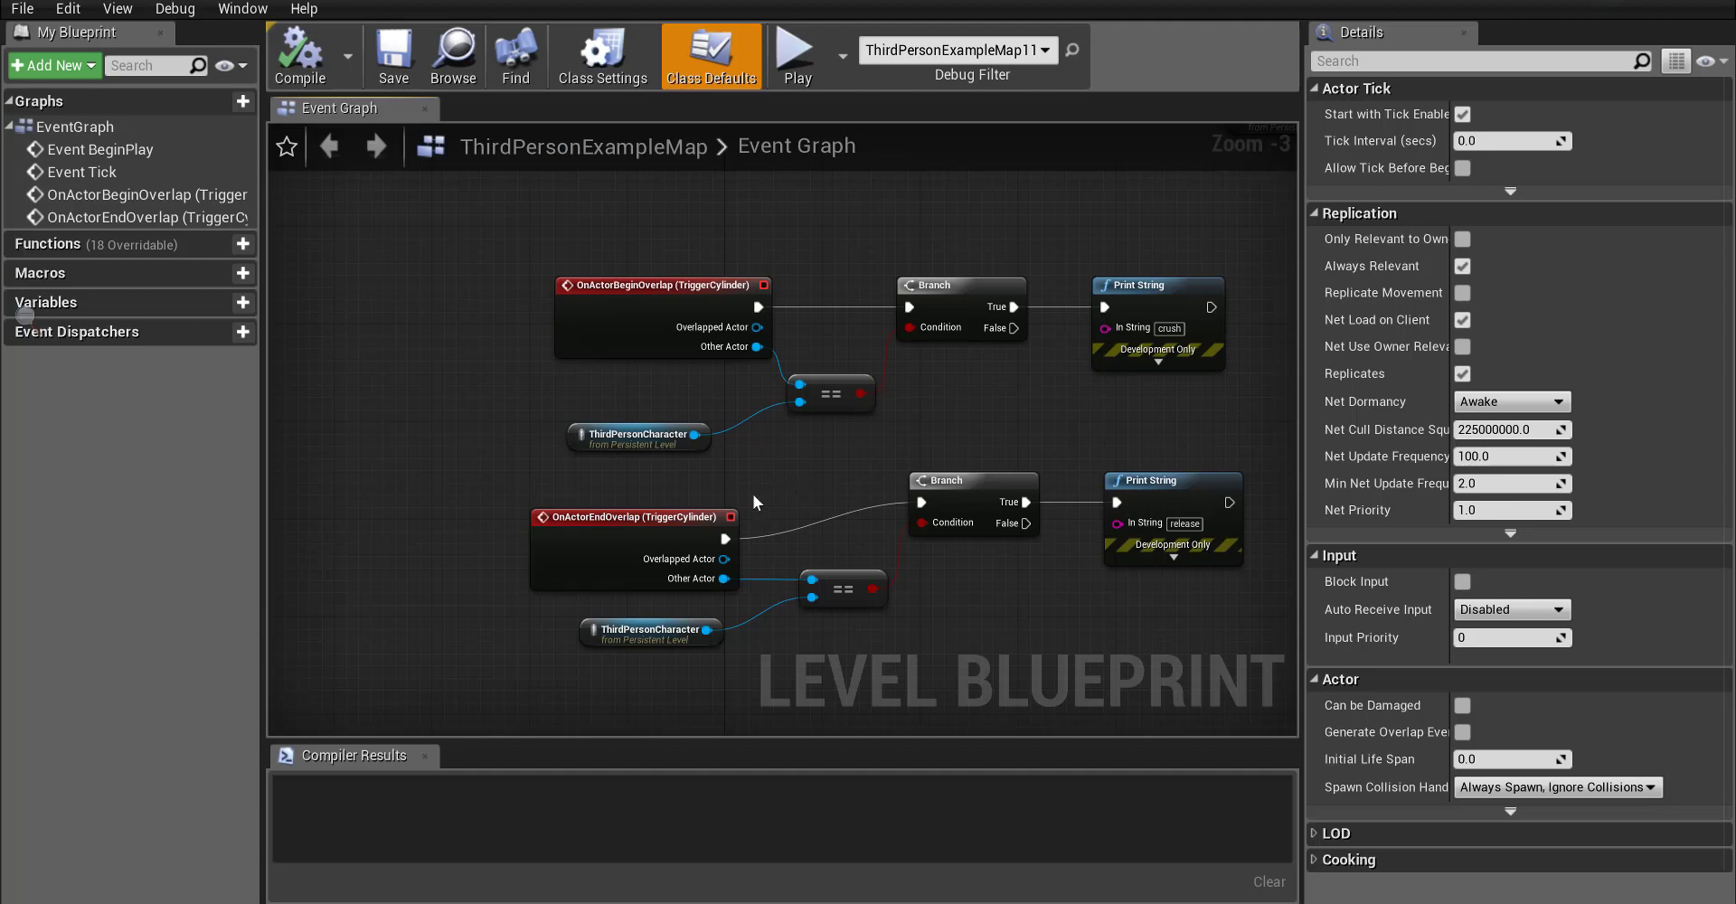
- Move the AWWWWW reference node closer above the "crush" Print String node
right_drag(755, 503, 210, 531)
right_drag(343, 458, 487, 416)
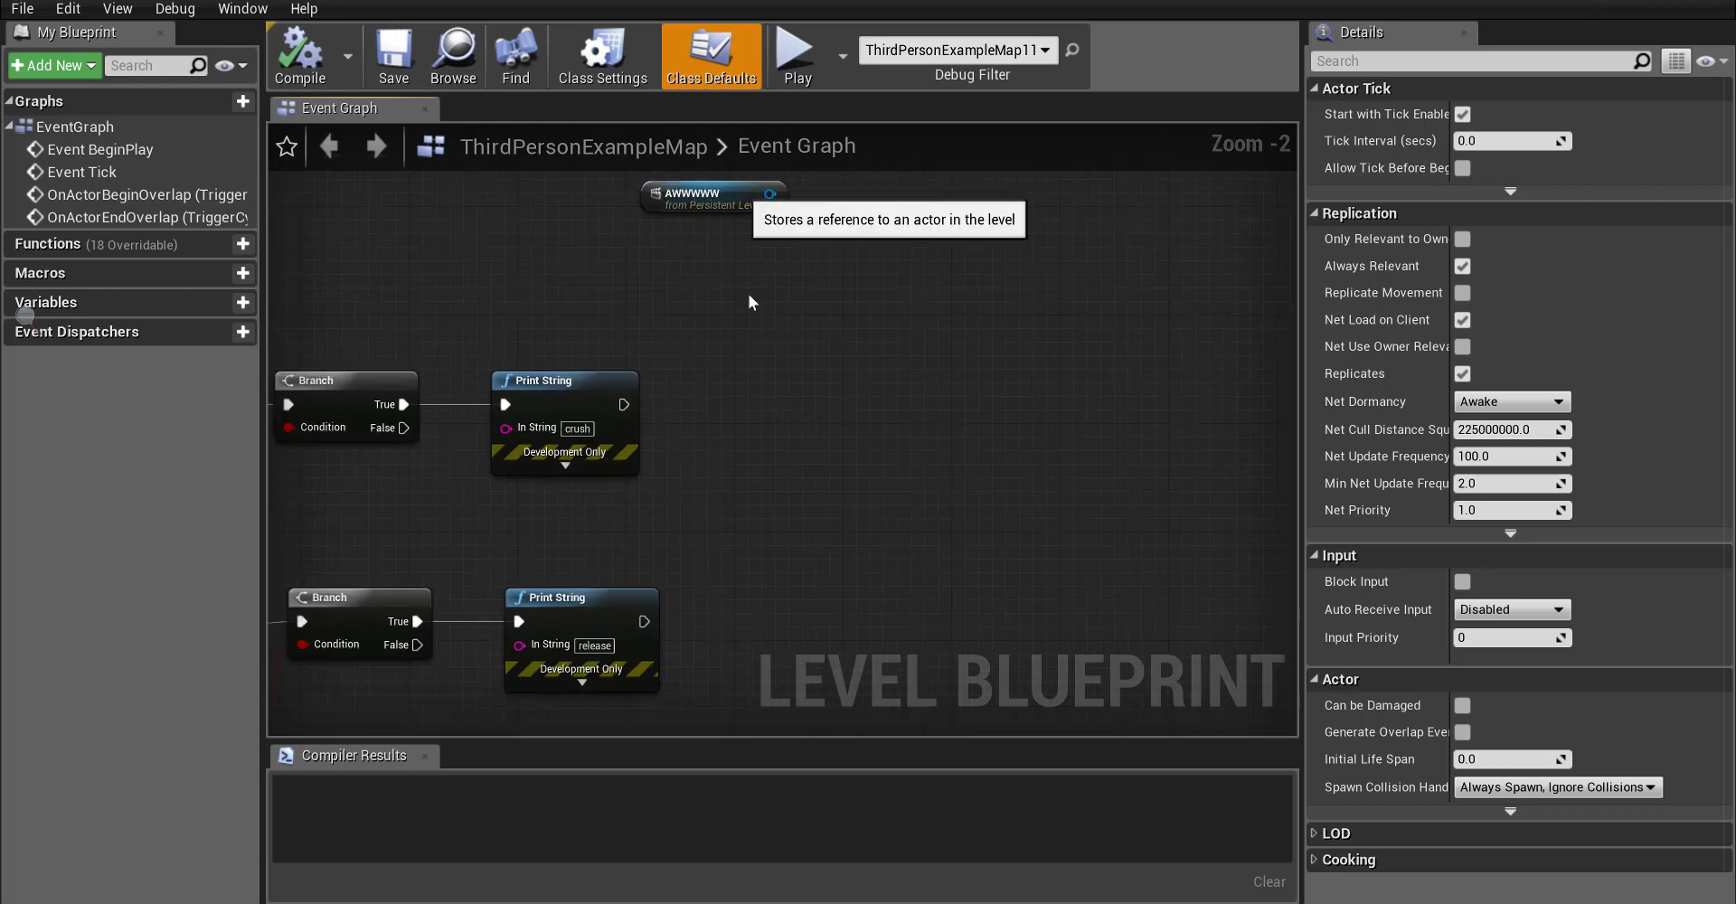
scroll(667, 287, up, 1)
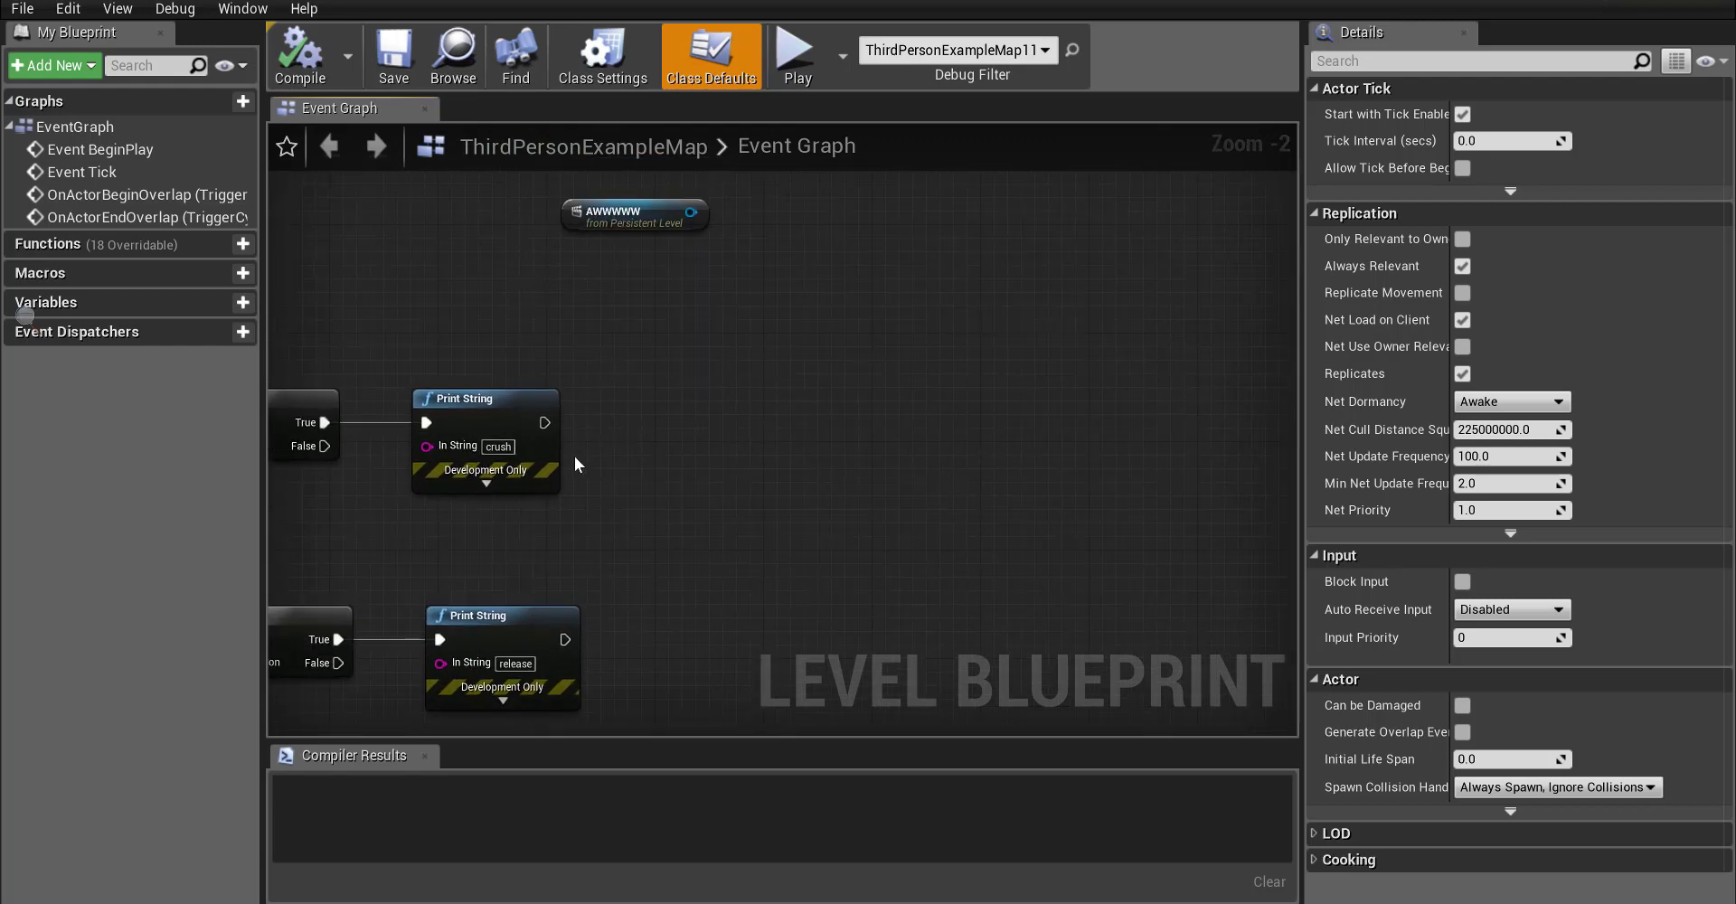
drag(633, 217, 592, 271)
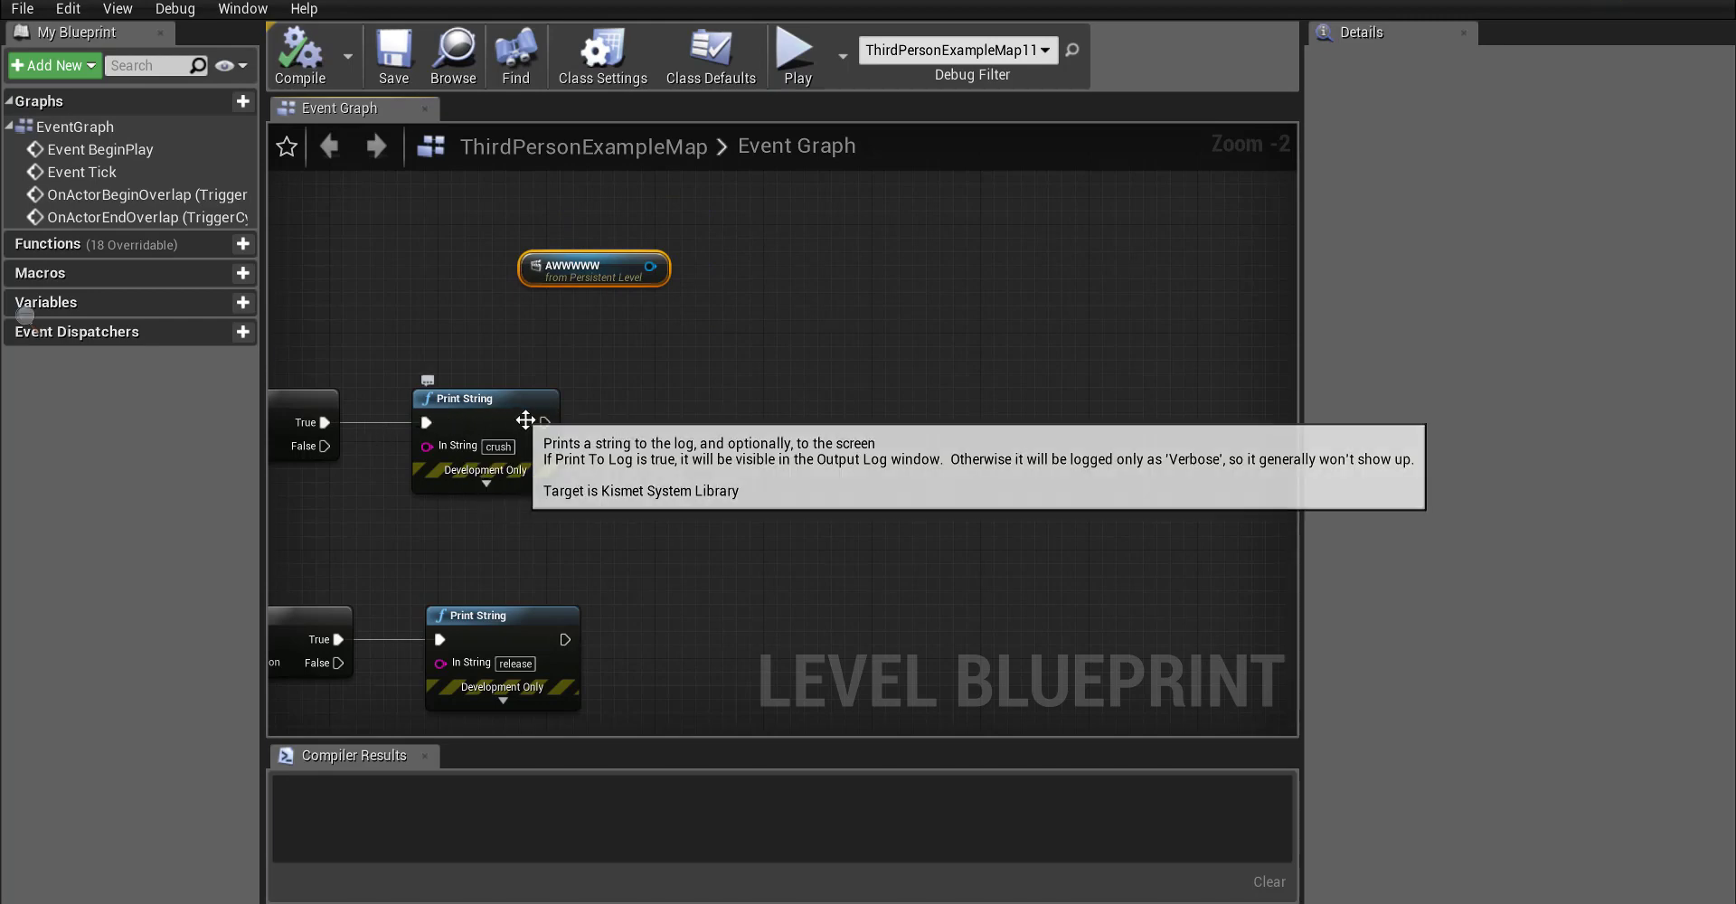
- Add the Cinematic Play node for Matinee actors off the "crush" Print String's execution output, with context-sensitive filtering turned off
drag(542, 422, 667, 404)
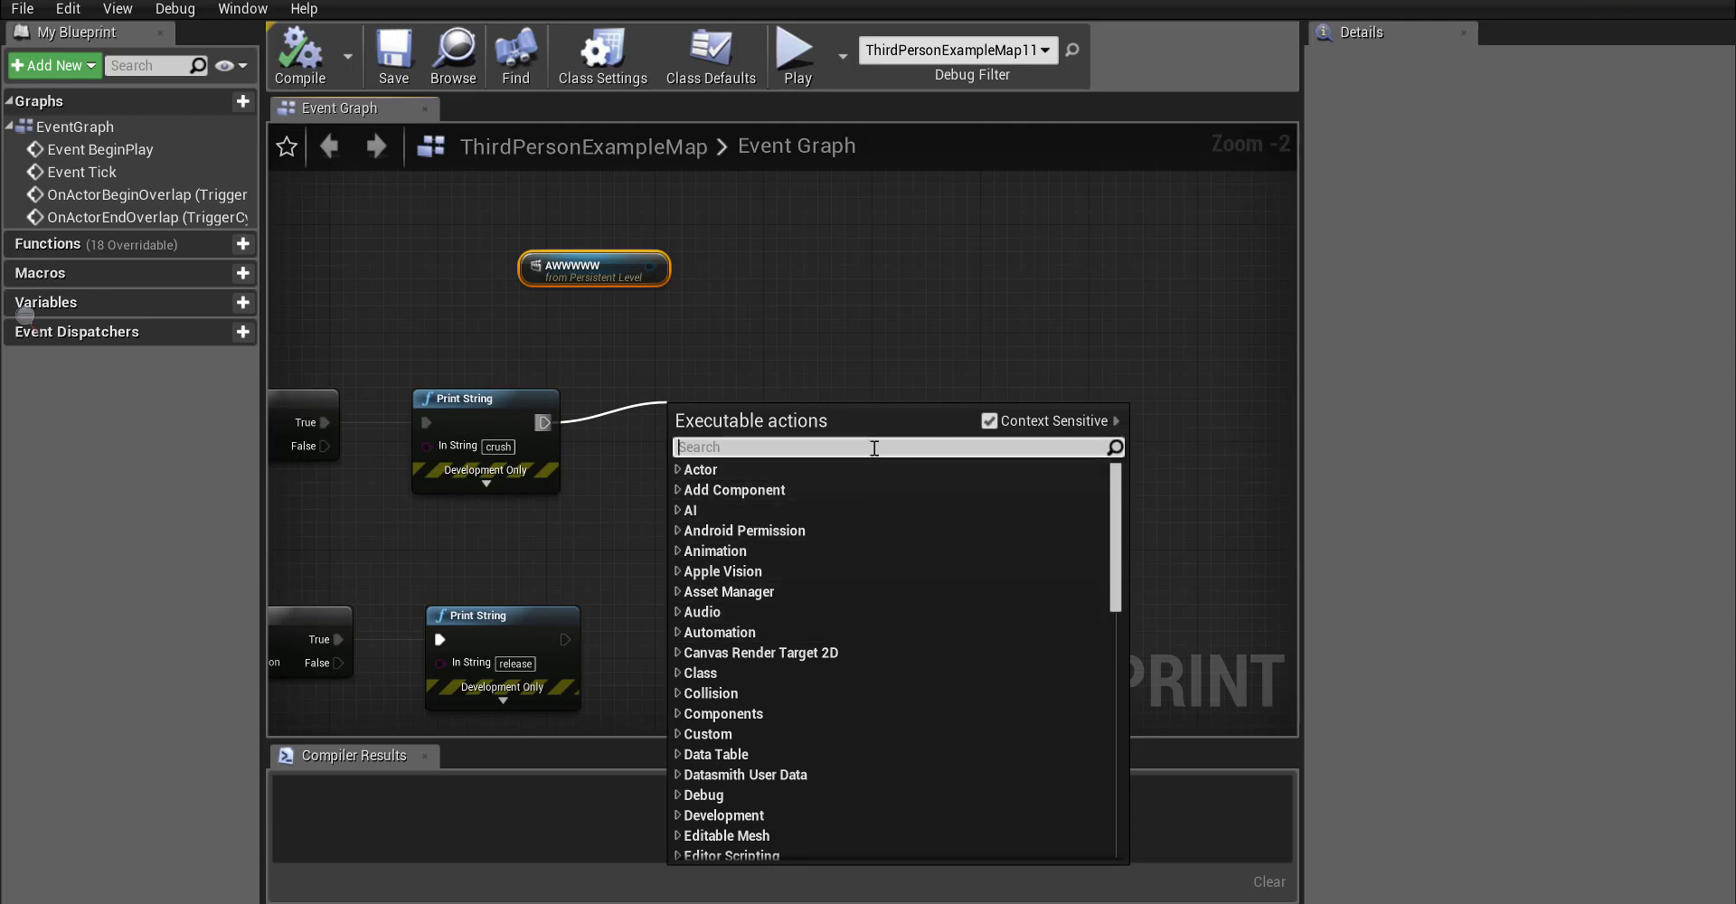
click(989, 422)
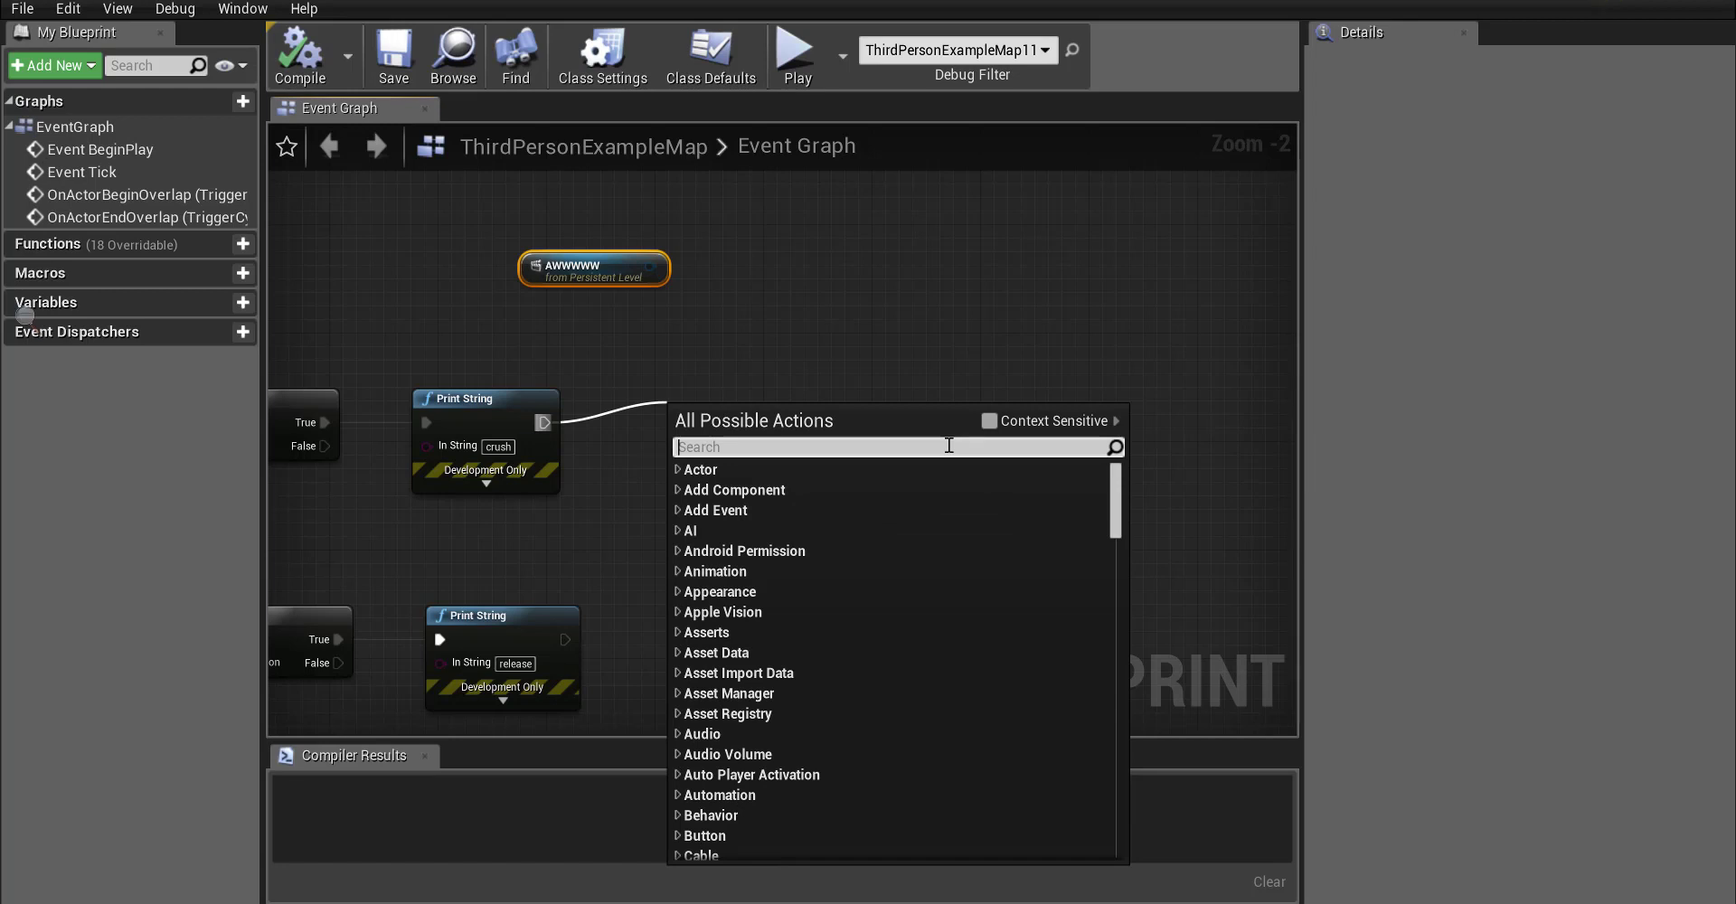
text(play)
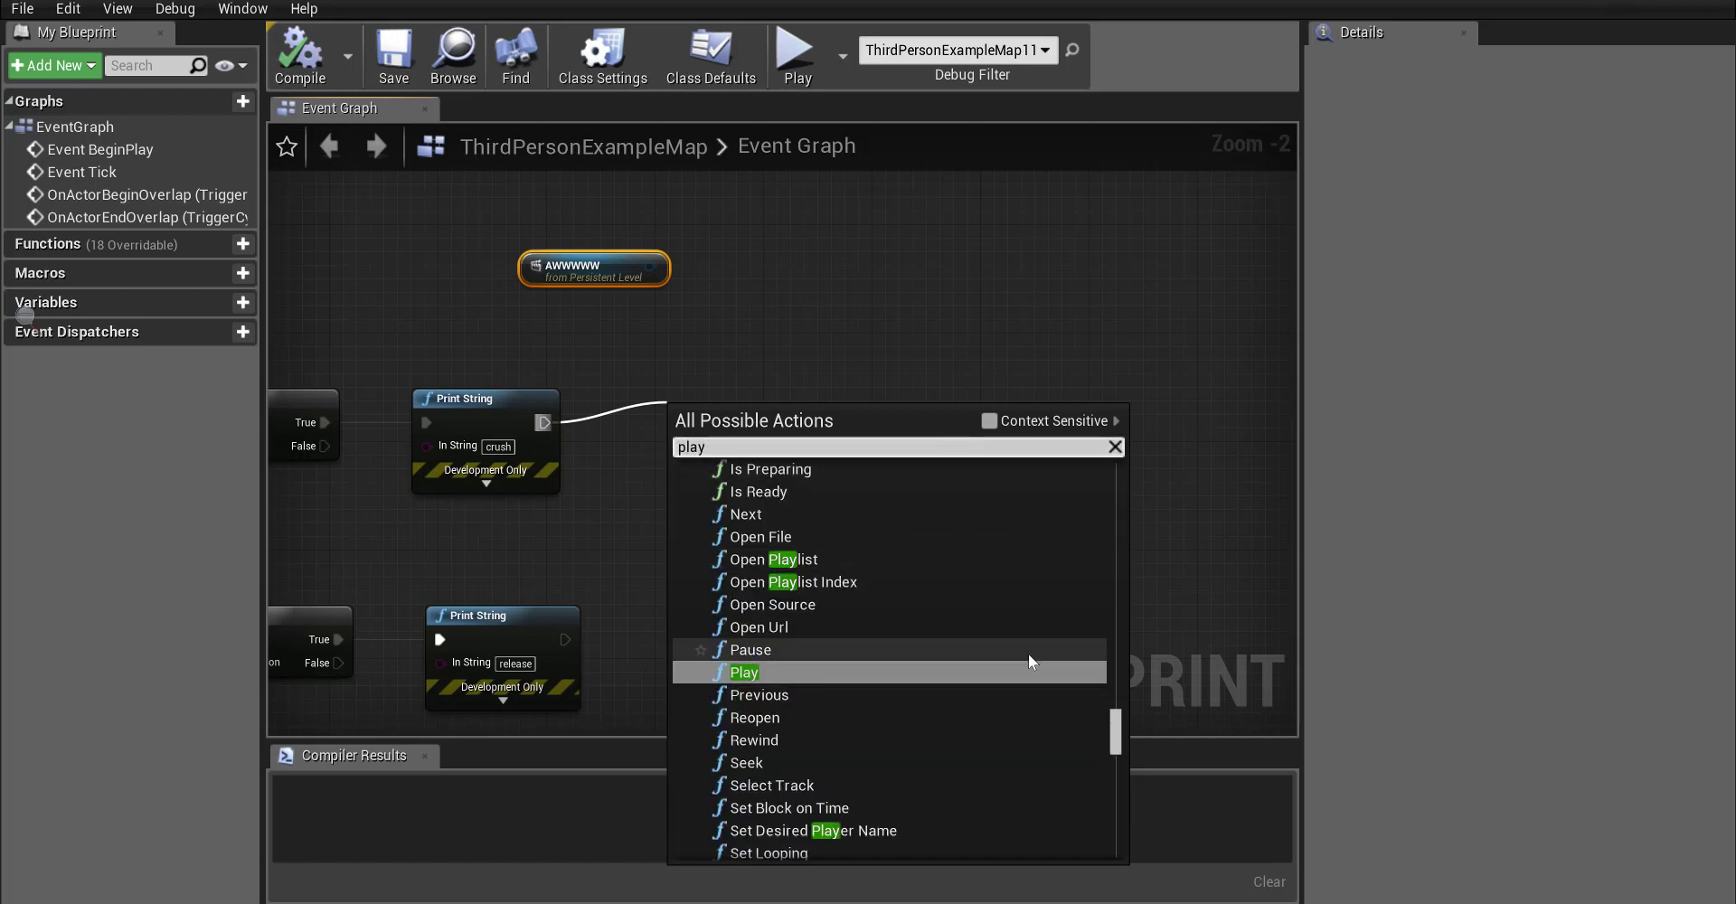
scroll(1013, 670, up, 8)
scroll(1013, 666, up, 10)
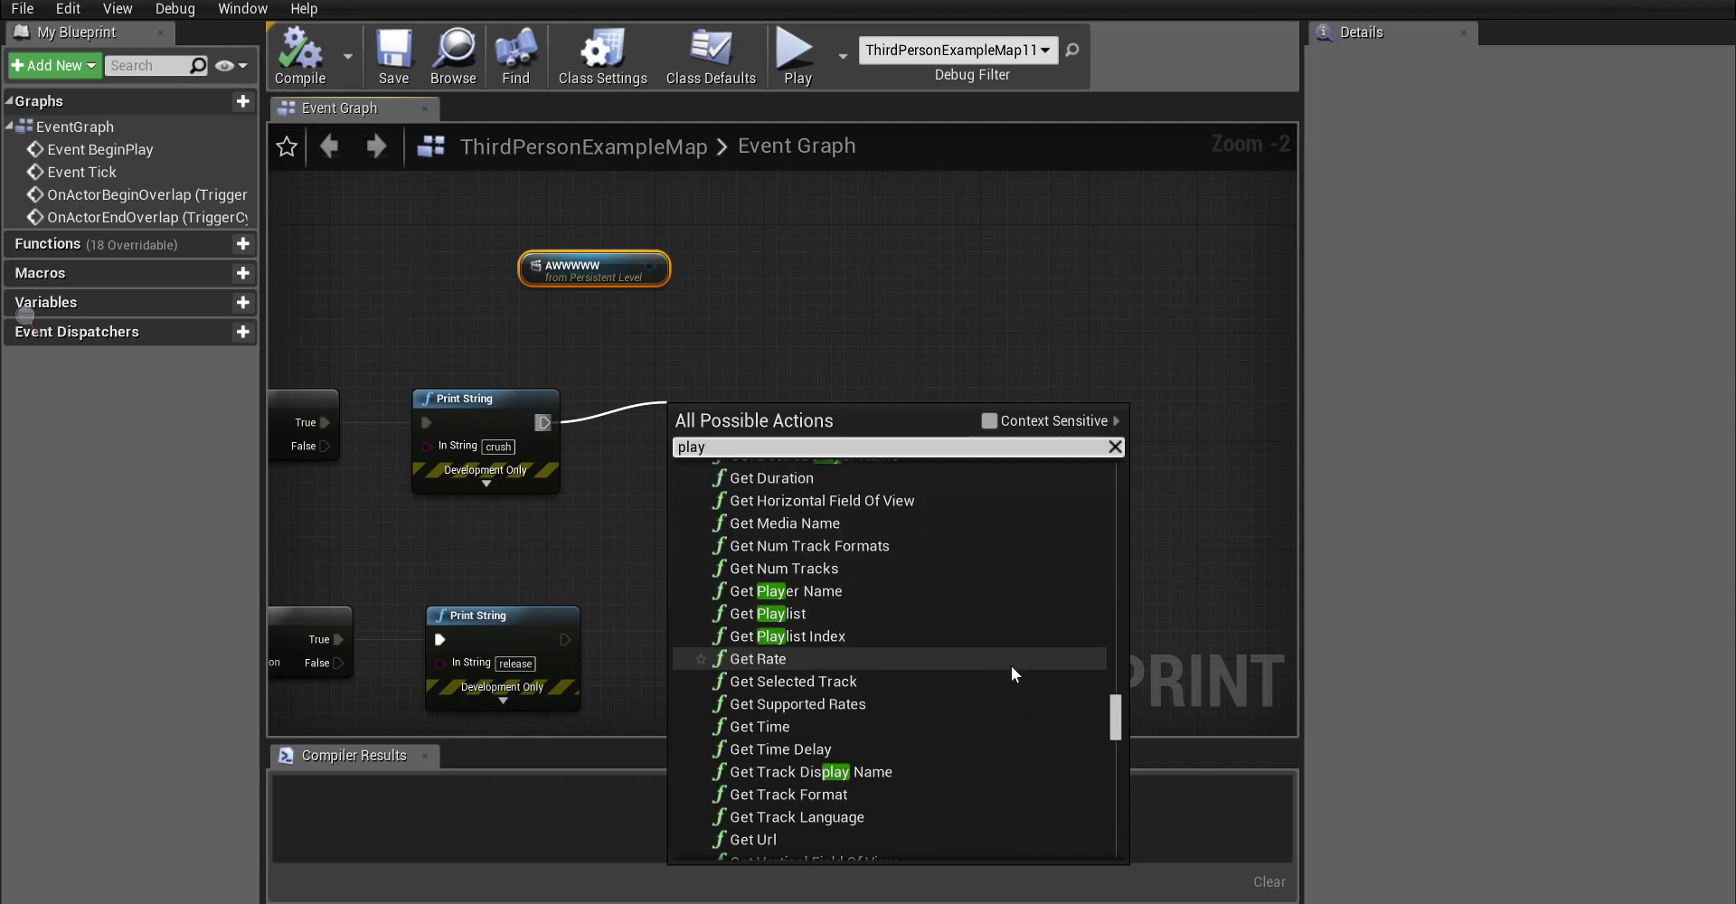
scroll(1009, 667, up, 12)
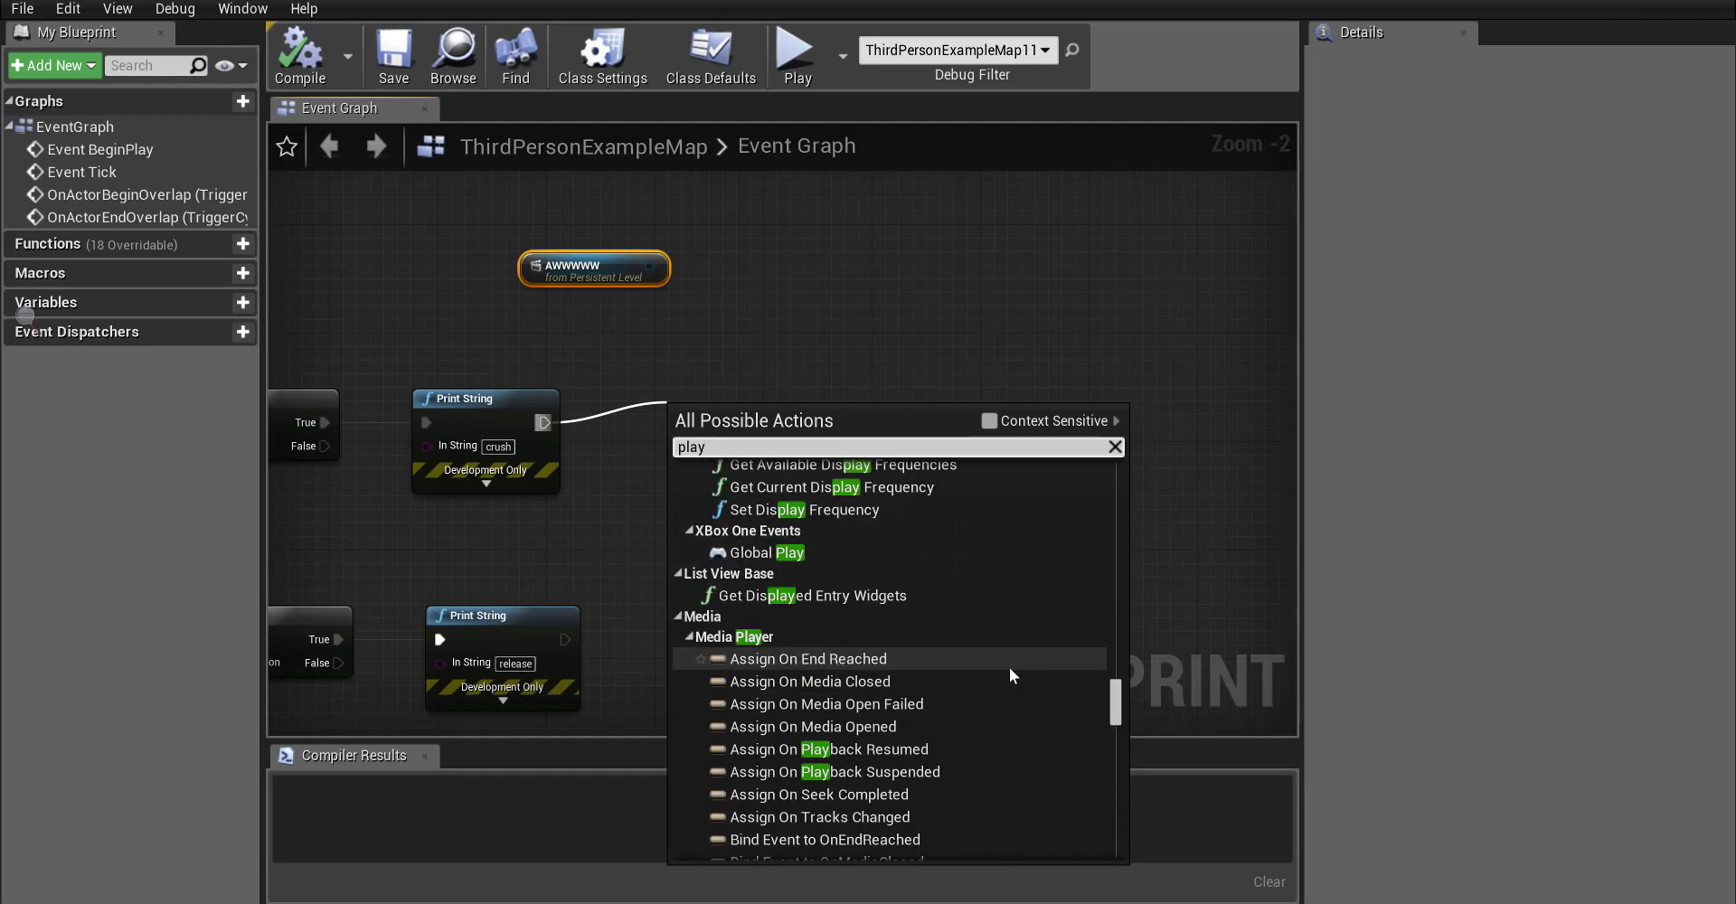
scroll(1009, 665, up, 12)
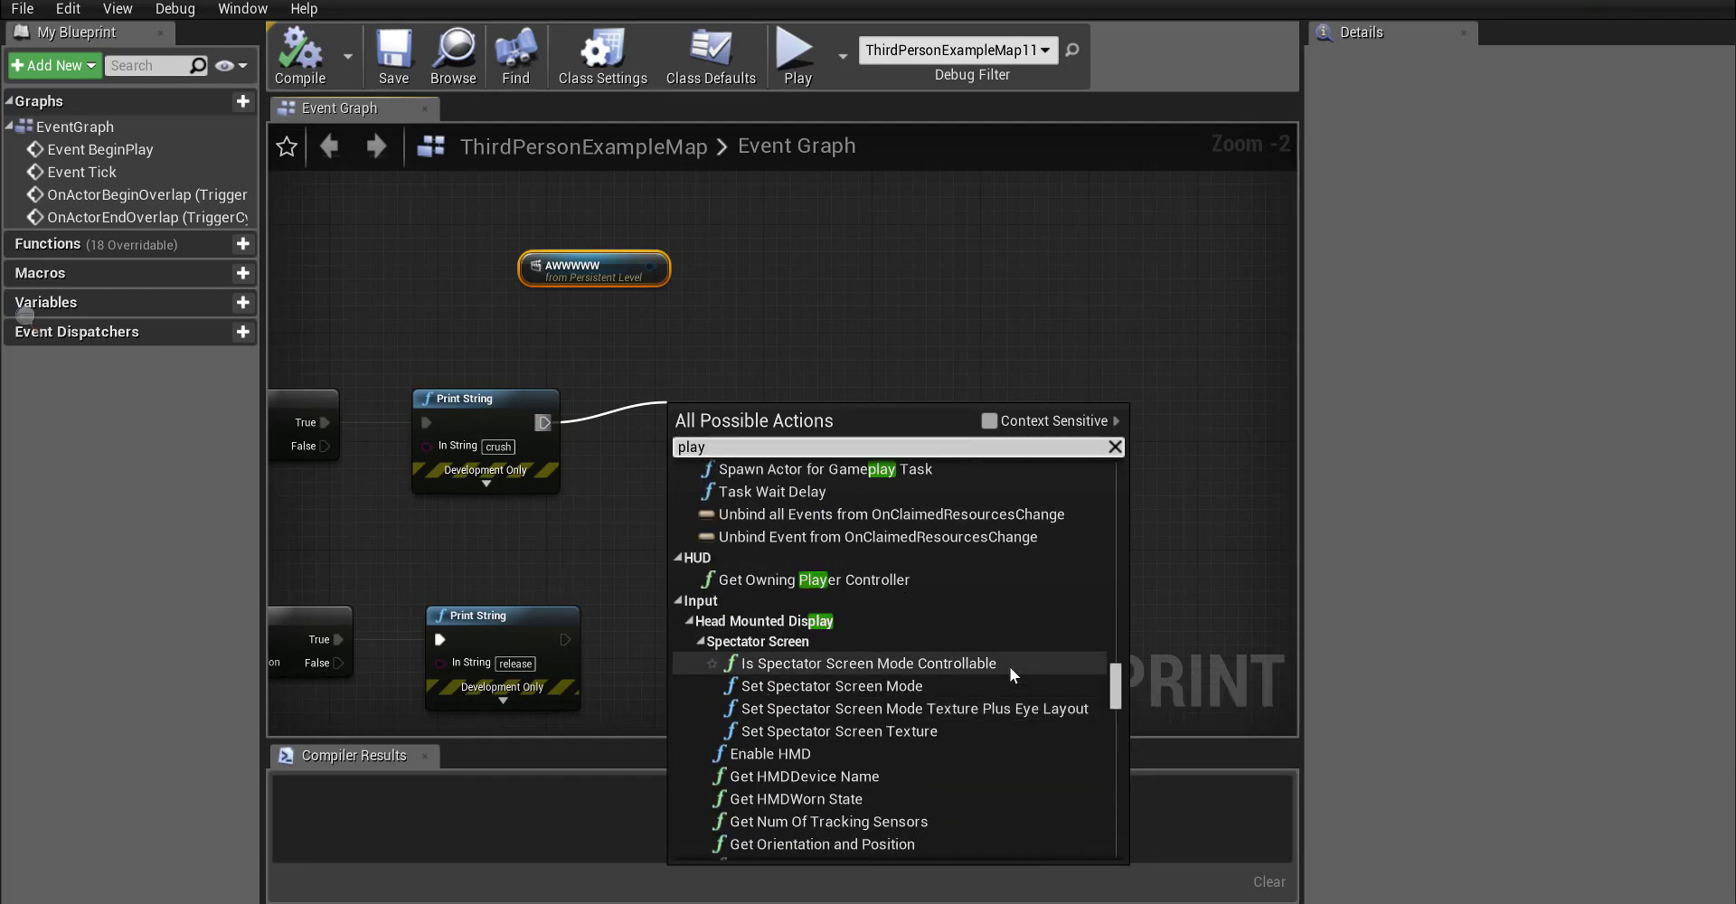
scroll(1010, 665, up, 12)
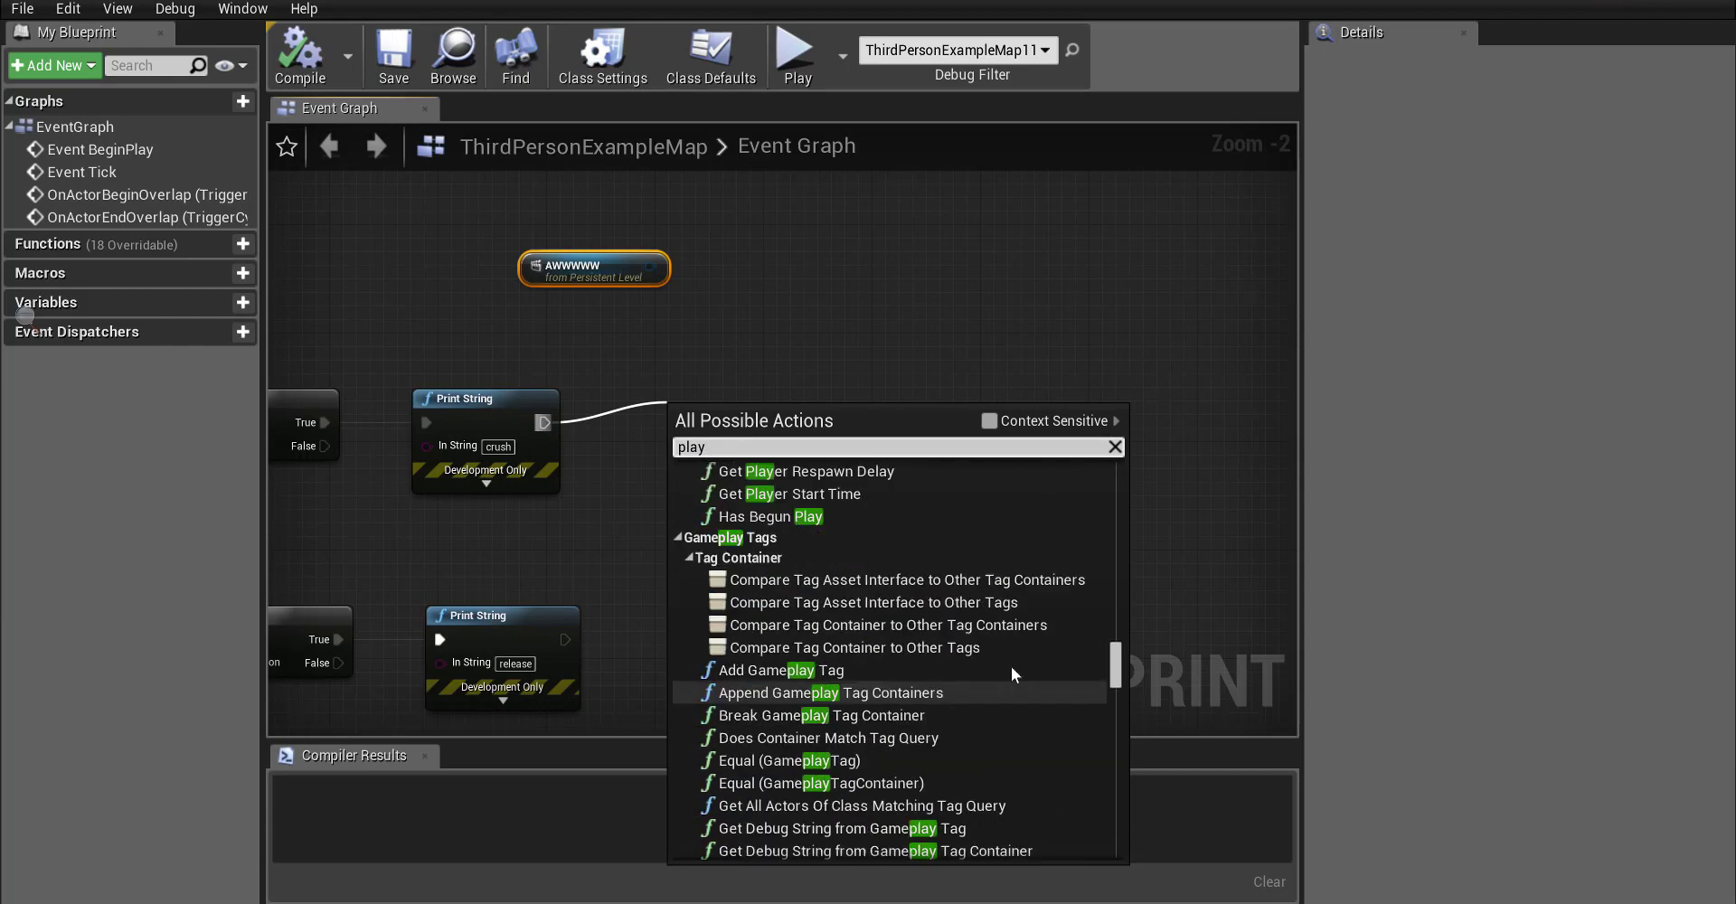
drag(1119, 676, 1105, 522)
scroll(843, 704, down, 1)
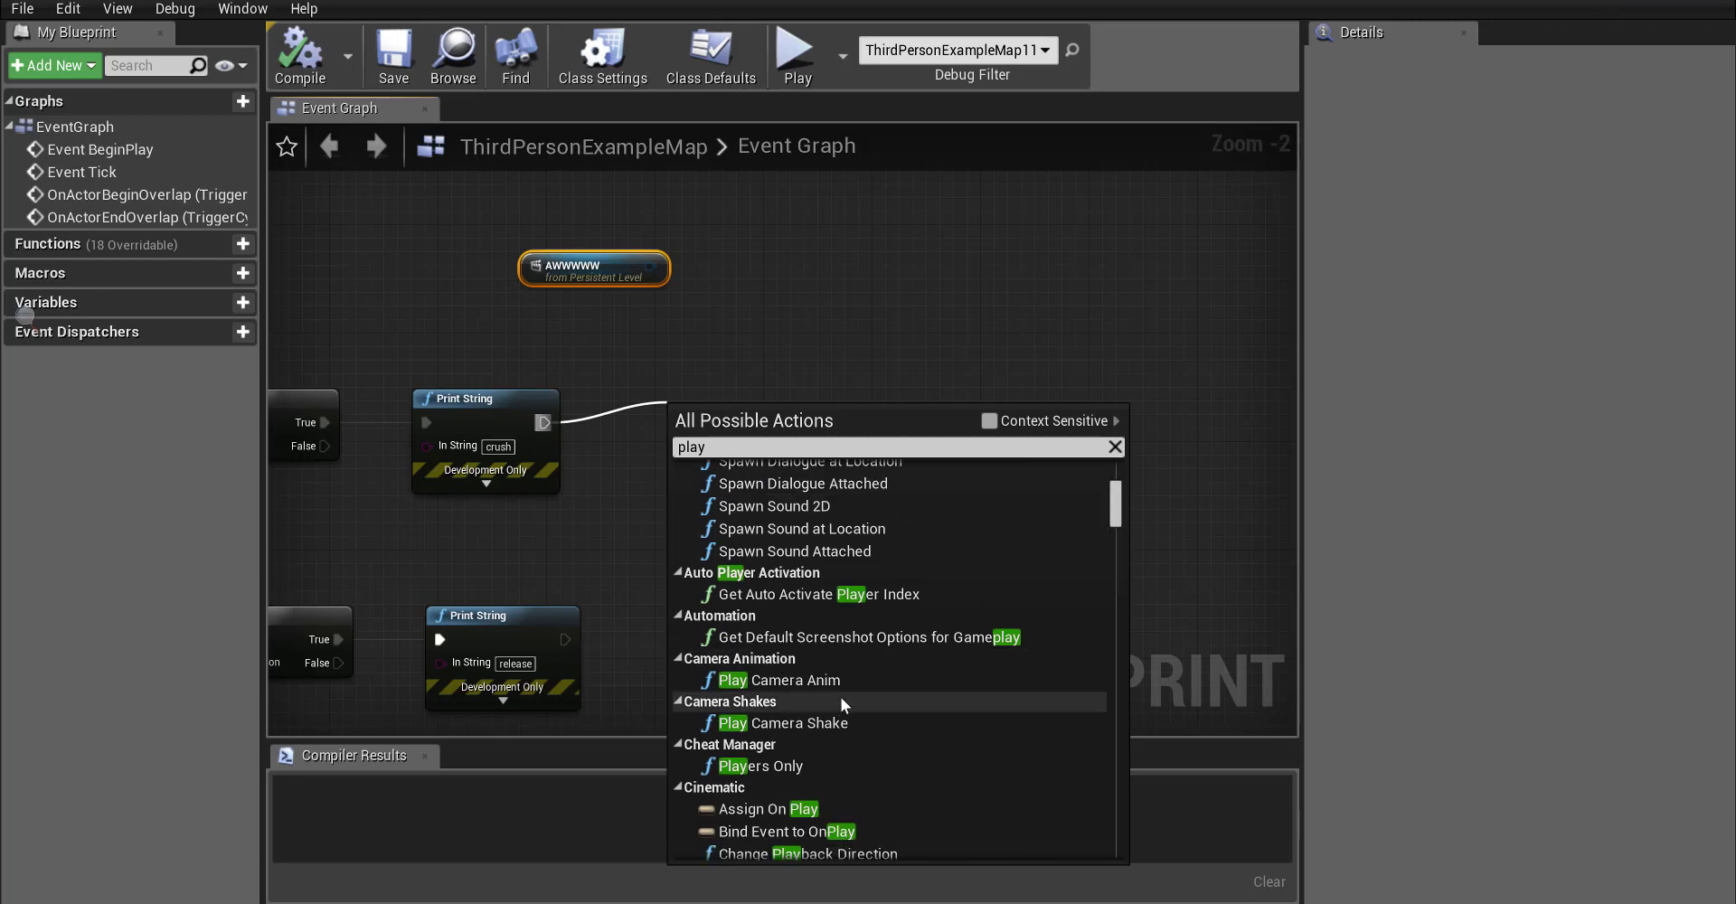
scroll(810, 697, down, 3)
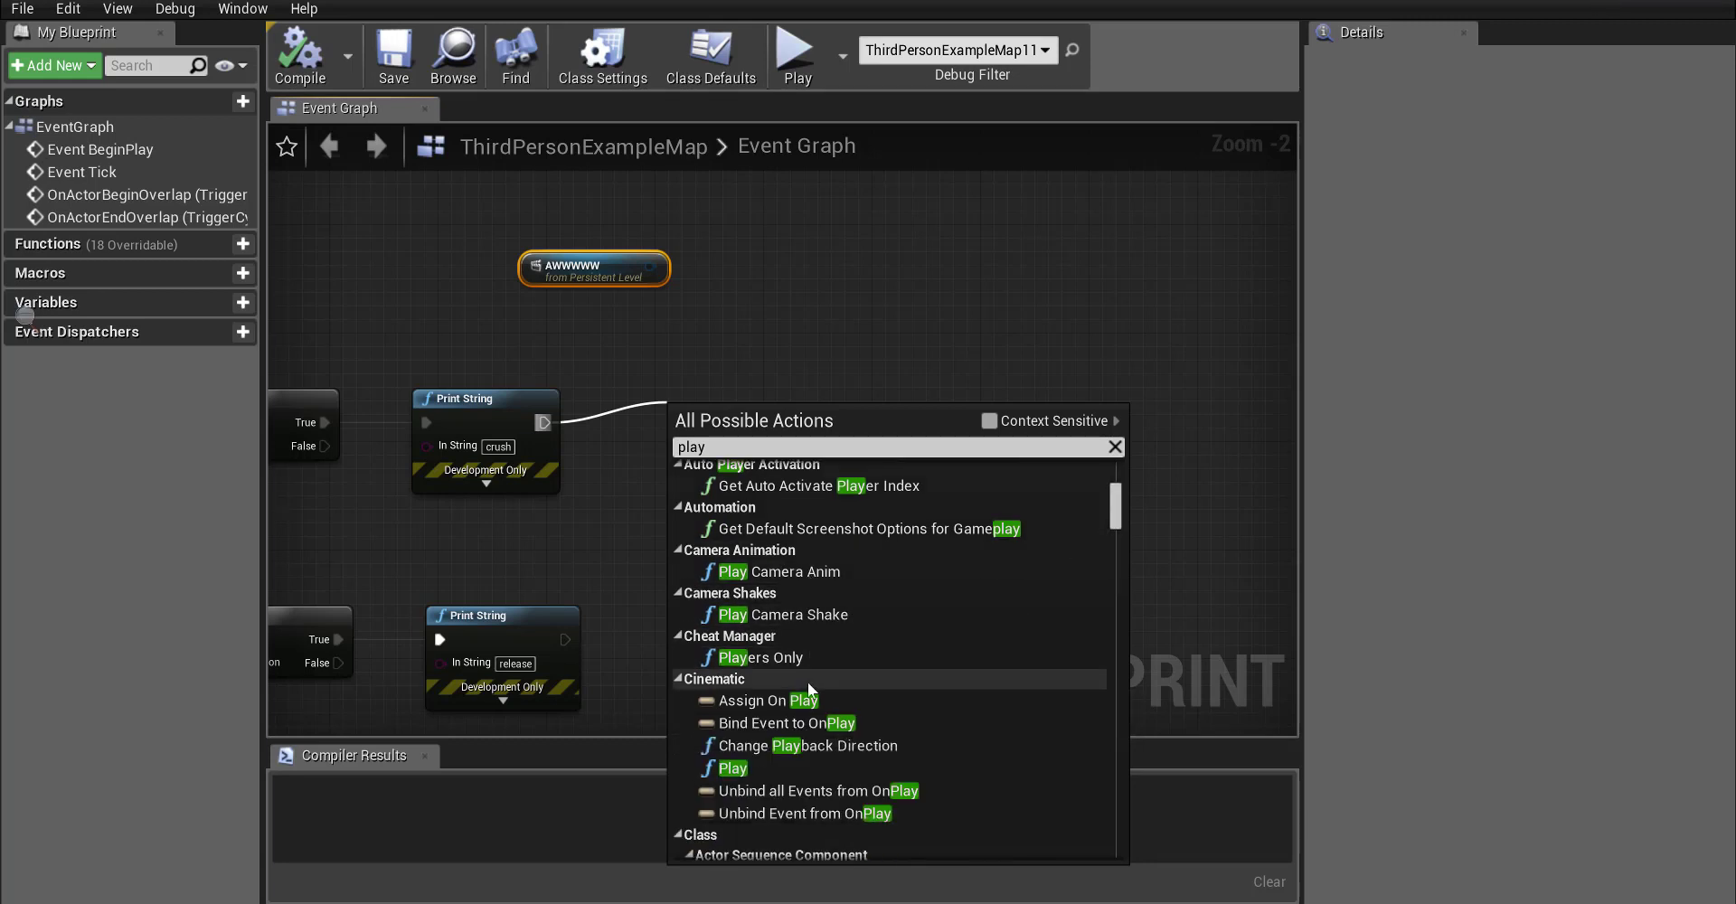
scroll(810, 690, down, 8)
scroll(813, 678, up, 4)
scroll(818, 669, up, 1)
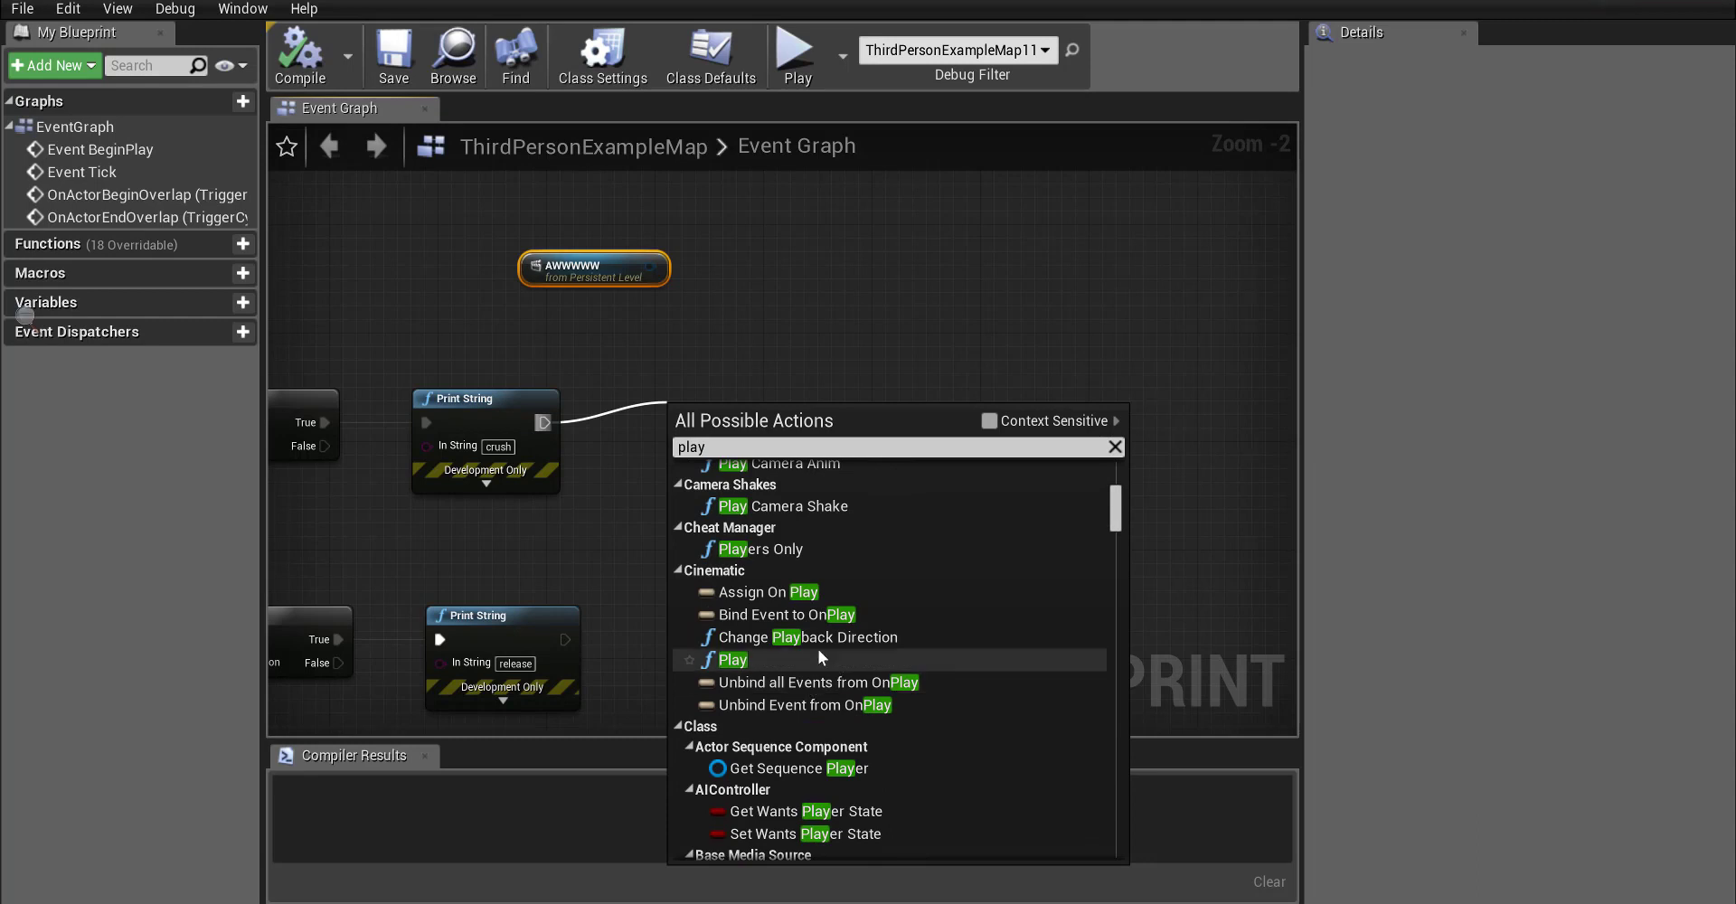
click(819, 659)
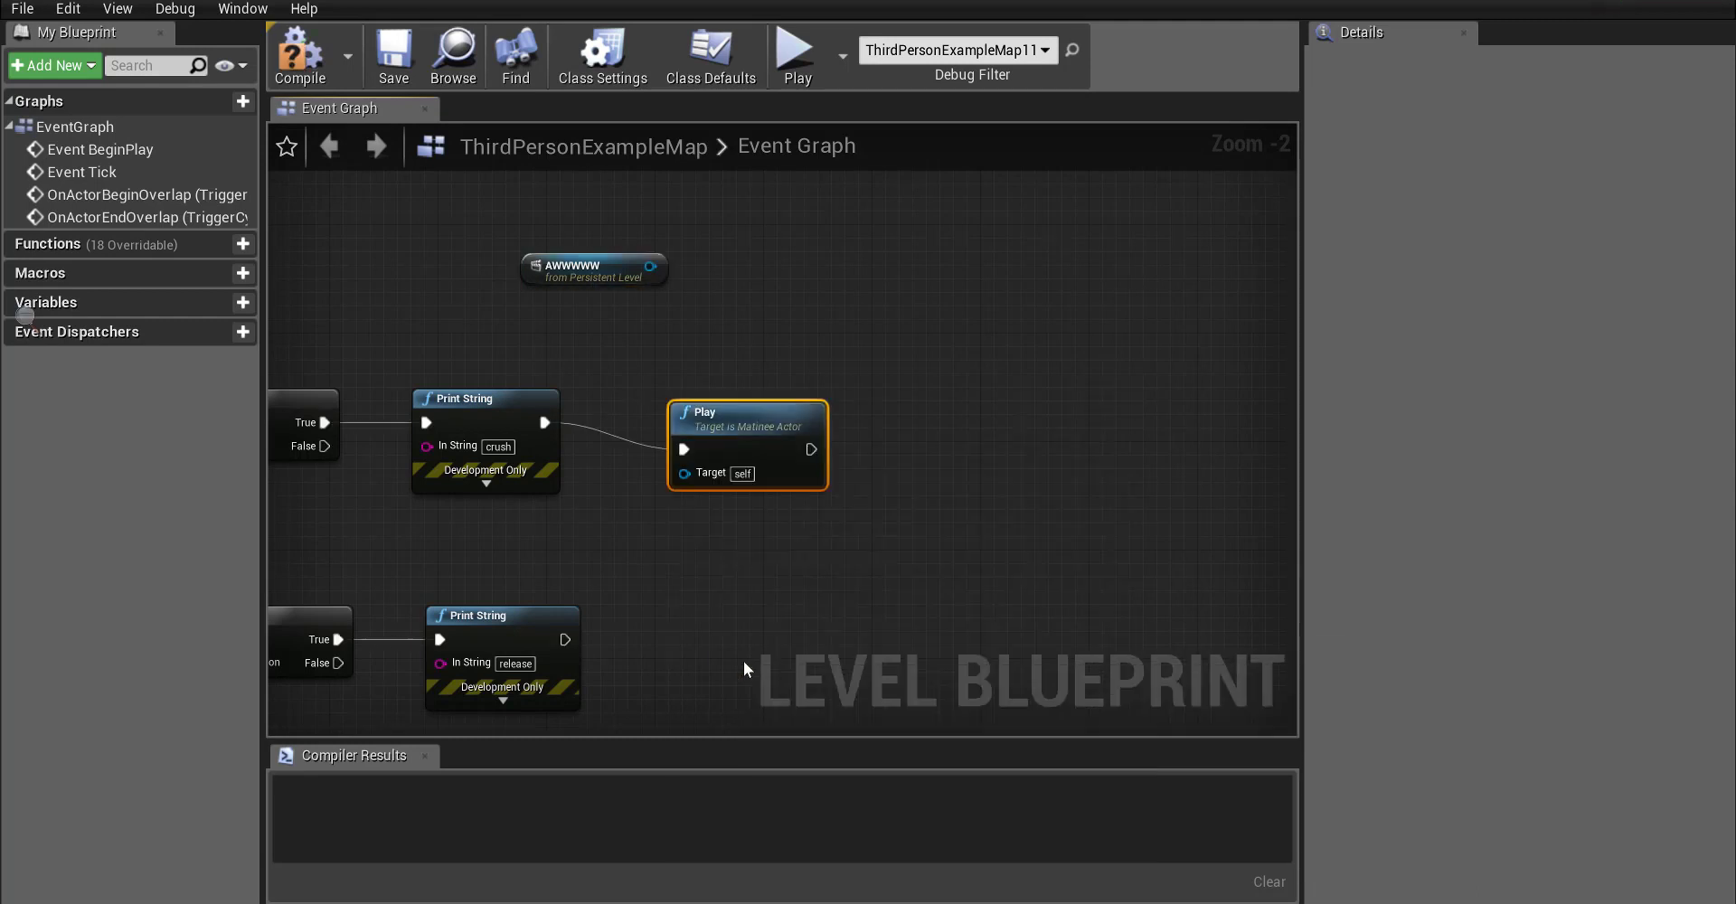
- Align the Play node with the "crush" Print String, leaving a wider gap, and connect the AWWWWW reference to its Target
drag(739, 430, 746, 388)
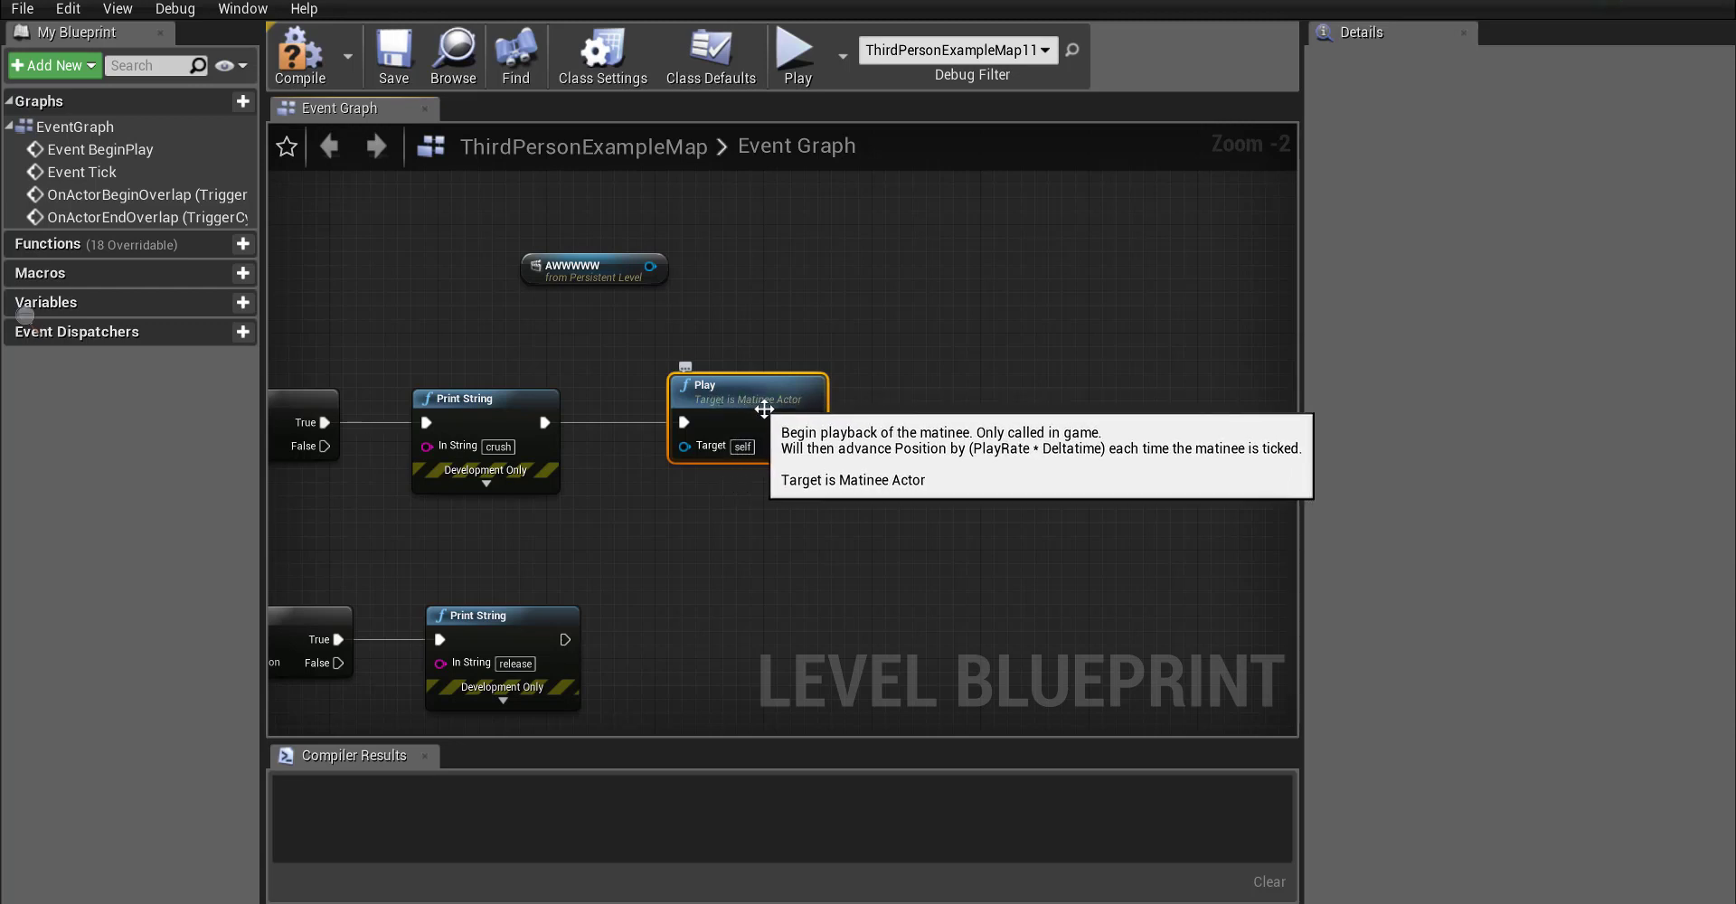
drag(783, 381, 830, 382)
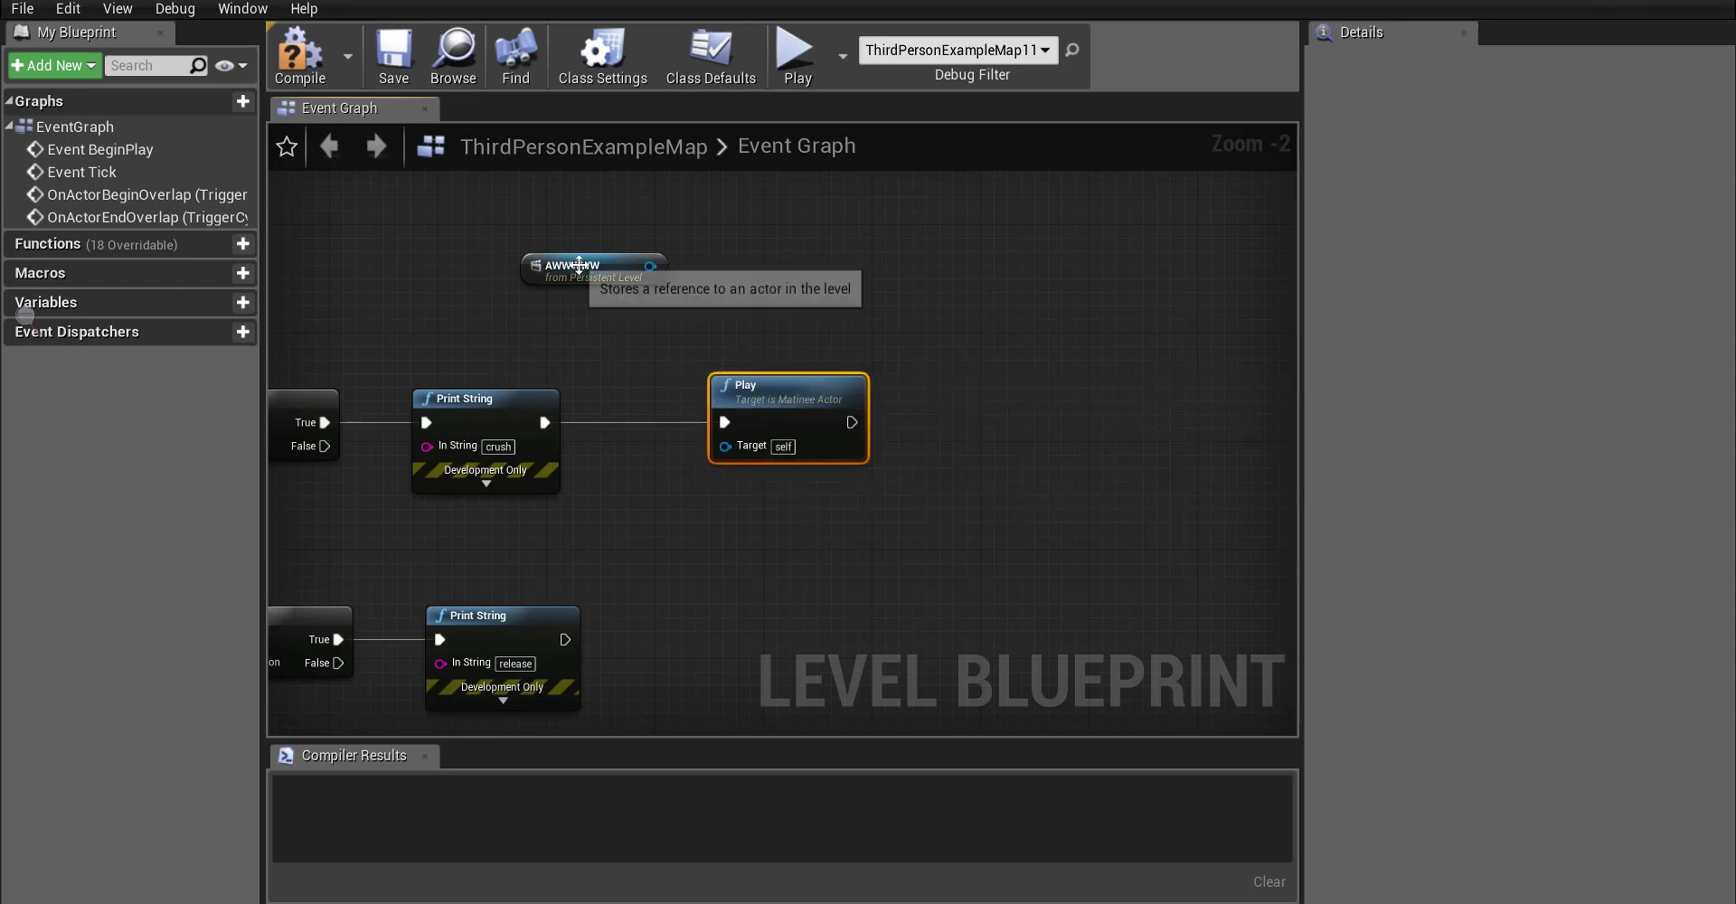
drag(578, 265, 718, 455)
- Add a Delay node after the Matinee Play node and set its duration to 2.5
right_drag(770, 537, 545, 477)
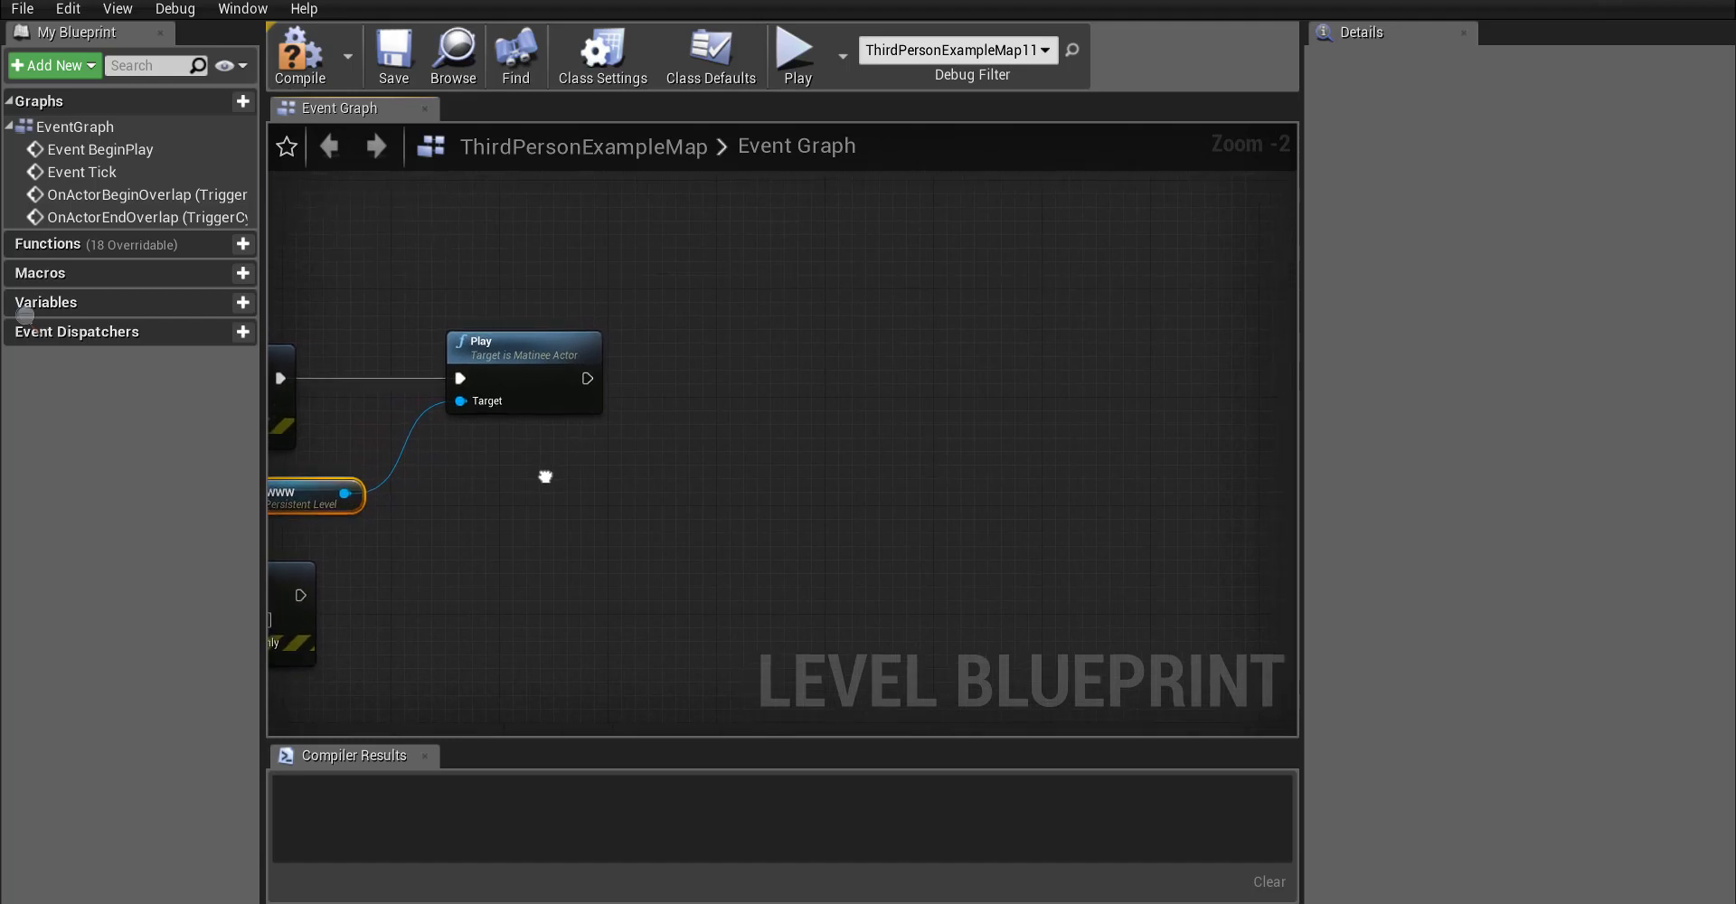
drag(588, 378, 756, 390)
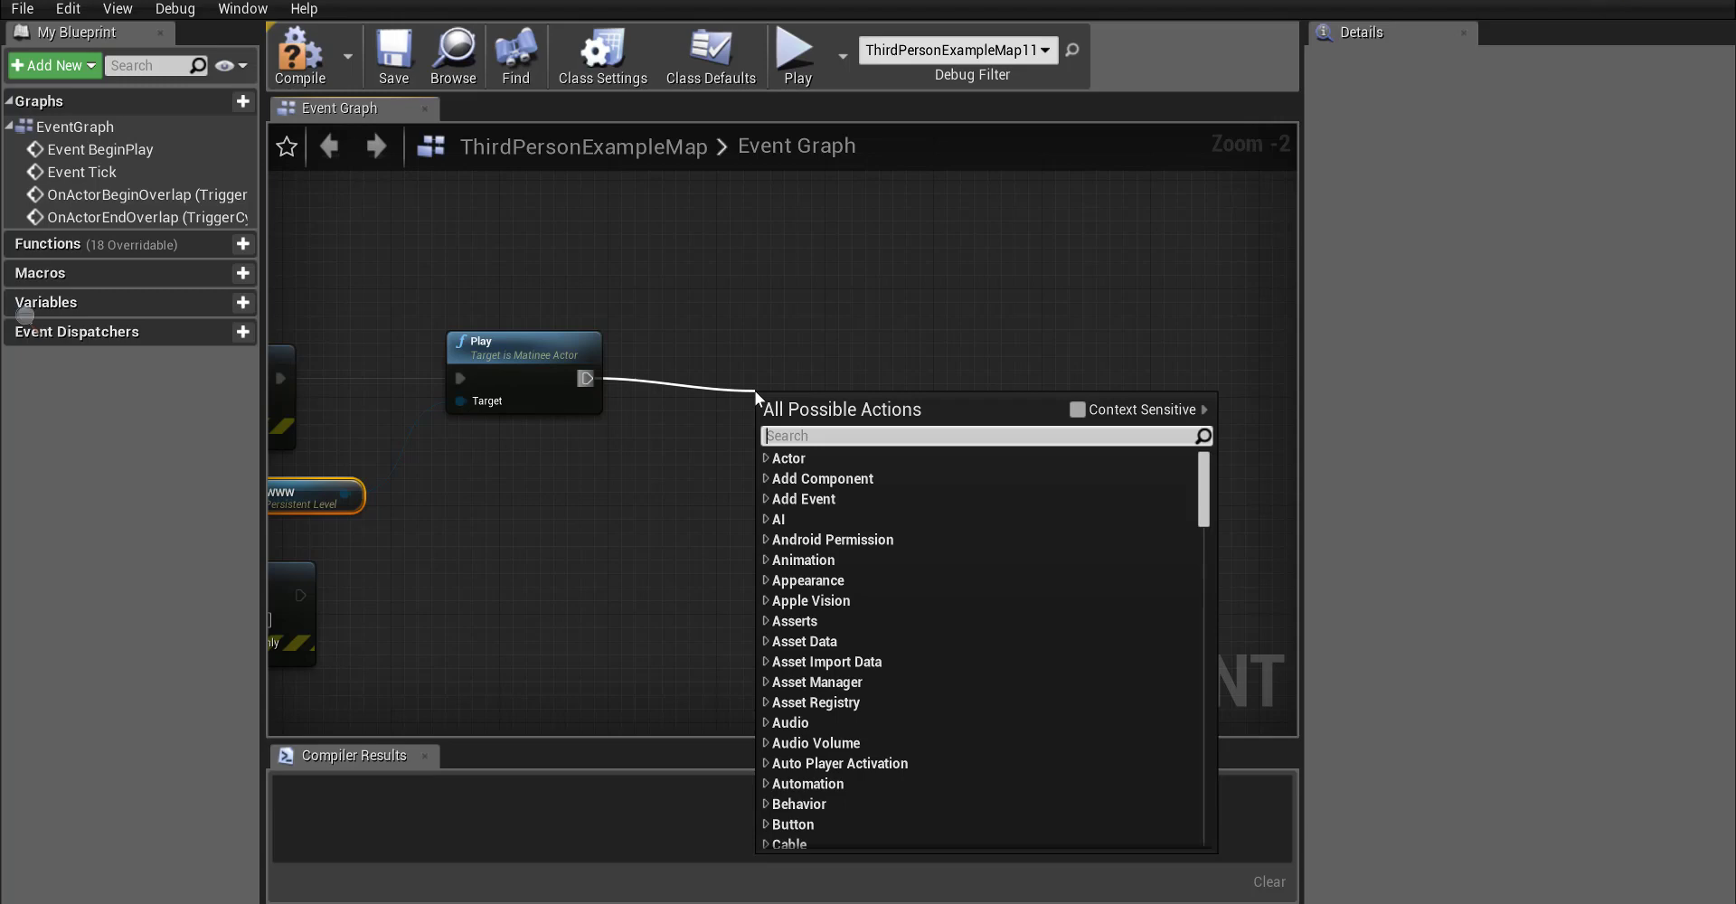
text(delay)
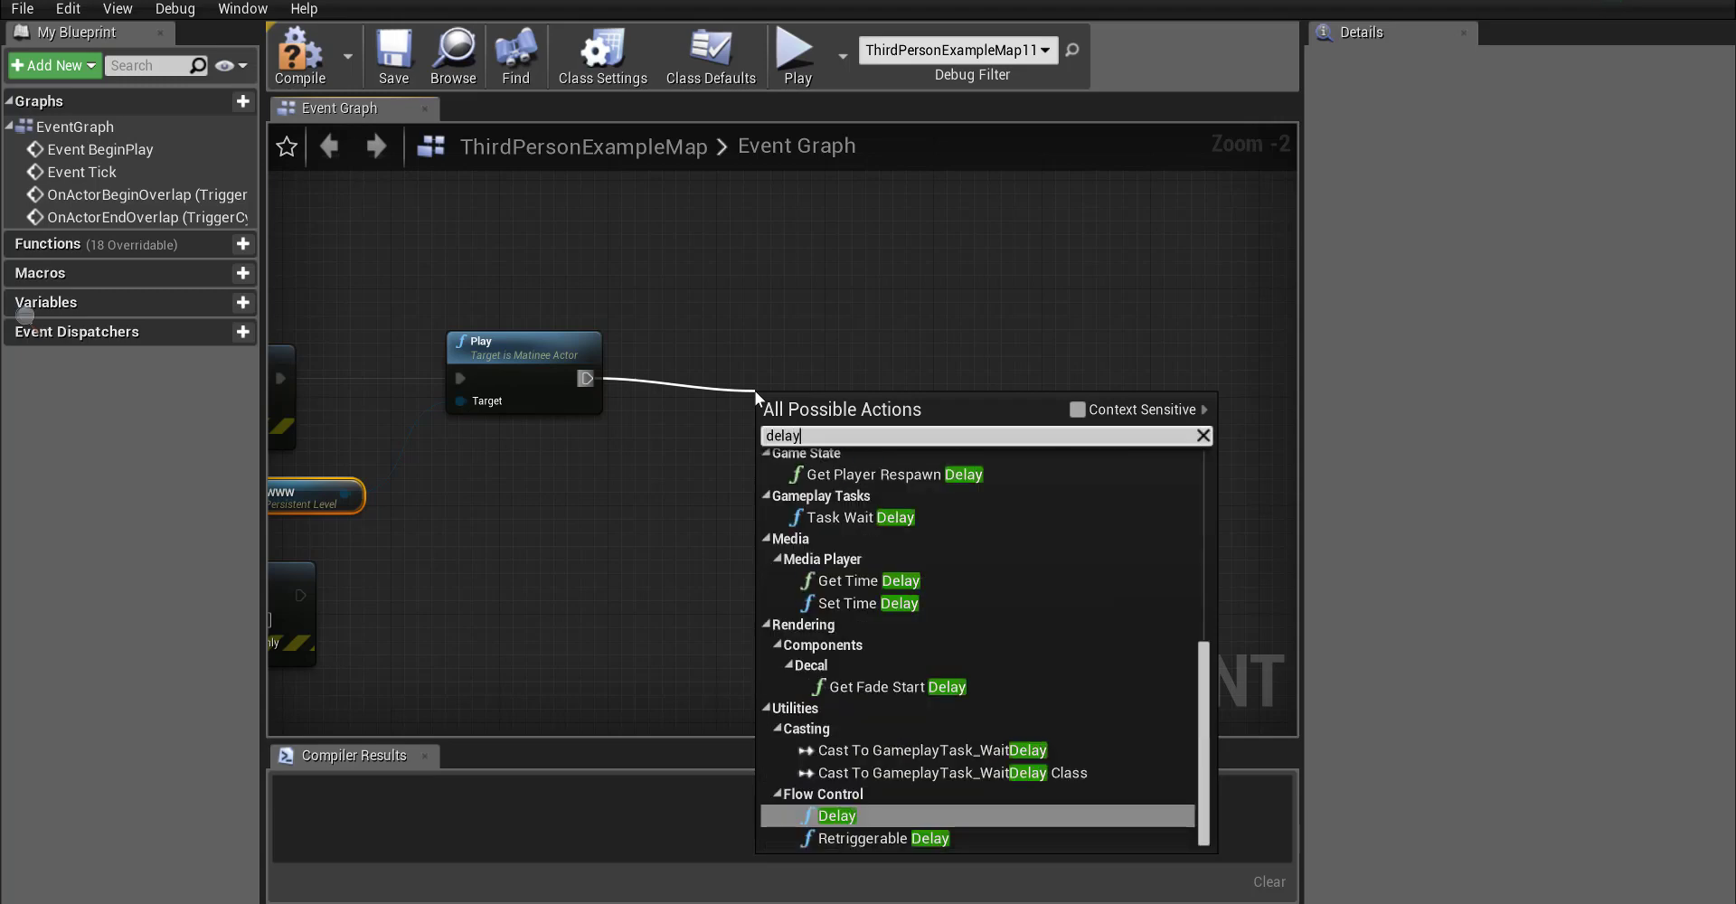
click(850, 816)
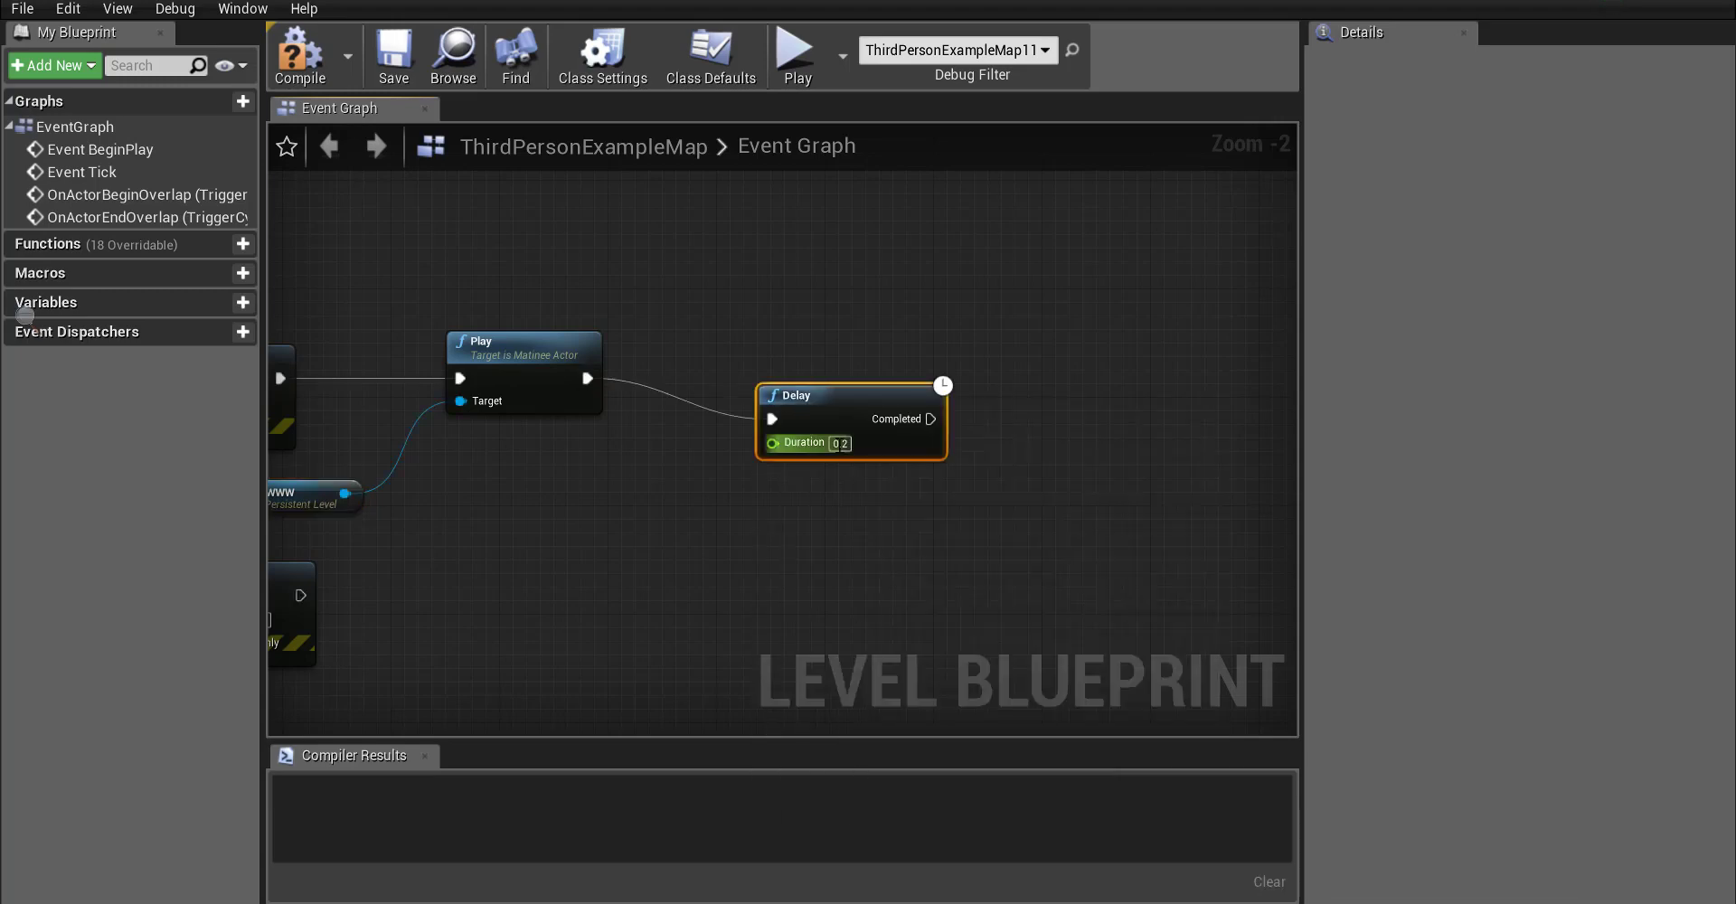
click(840, 443)
text(2)
key(Return)
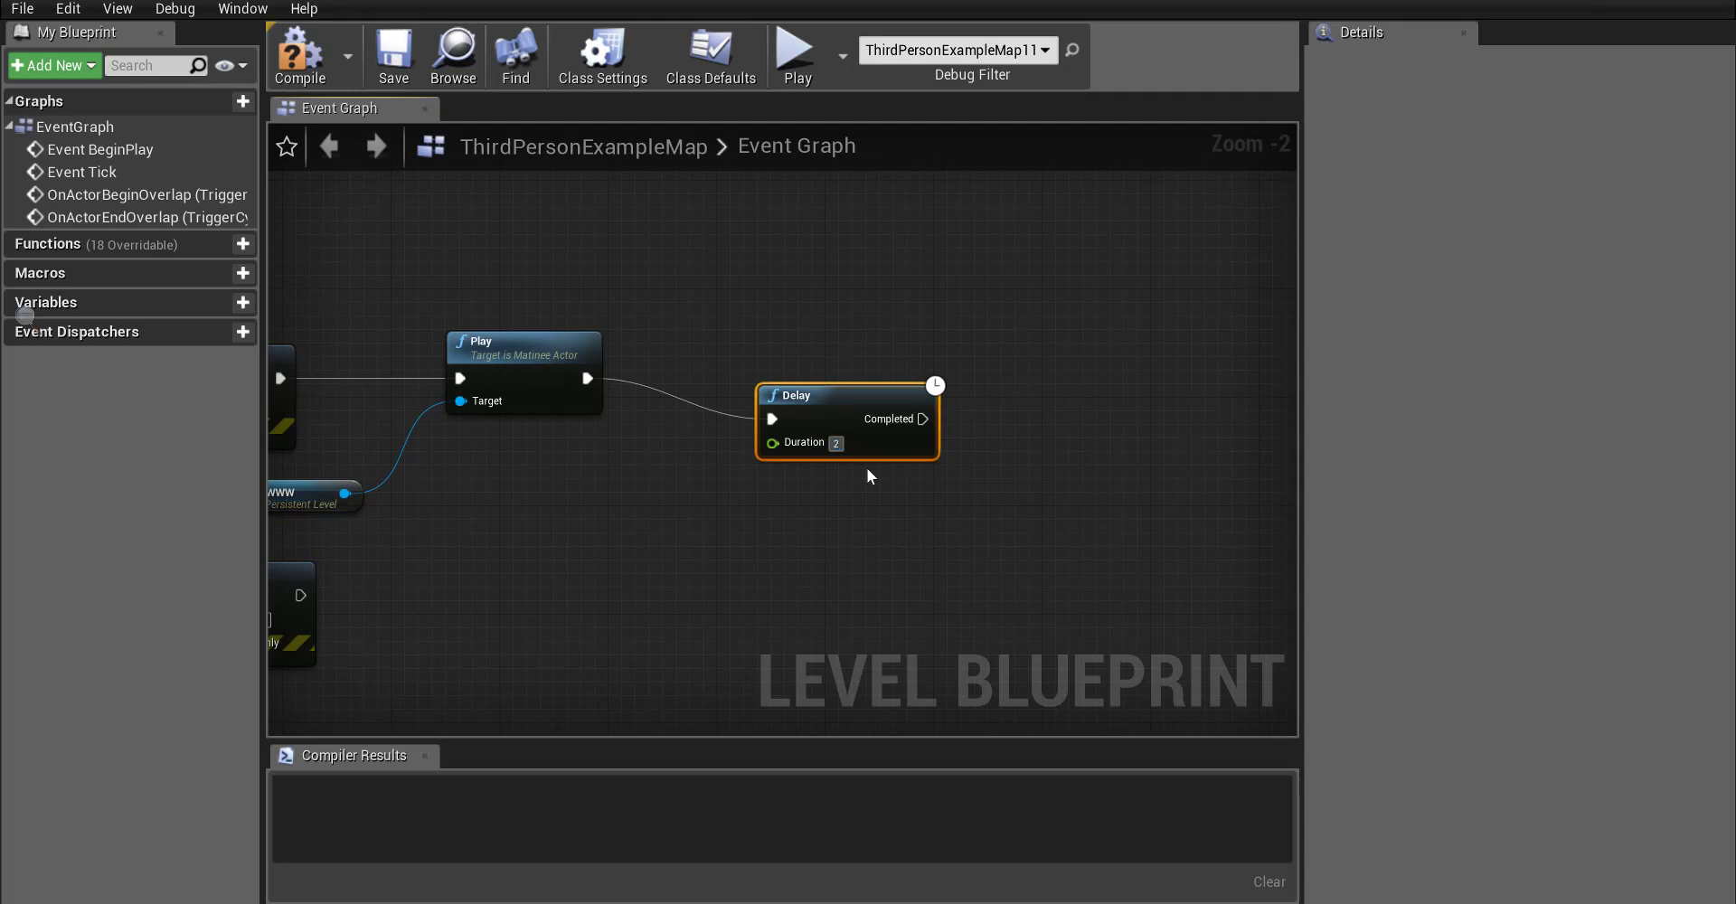
text(.5)
click(872, 491)
right_drag(881, 511, 700, 504)
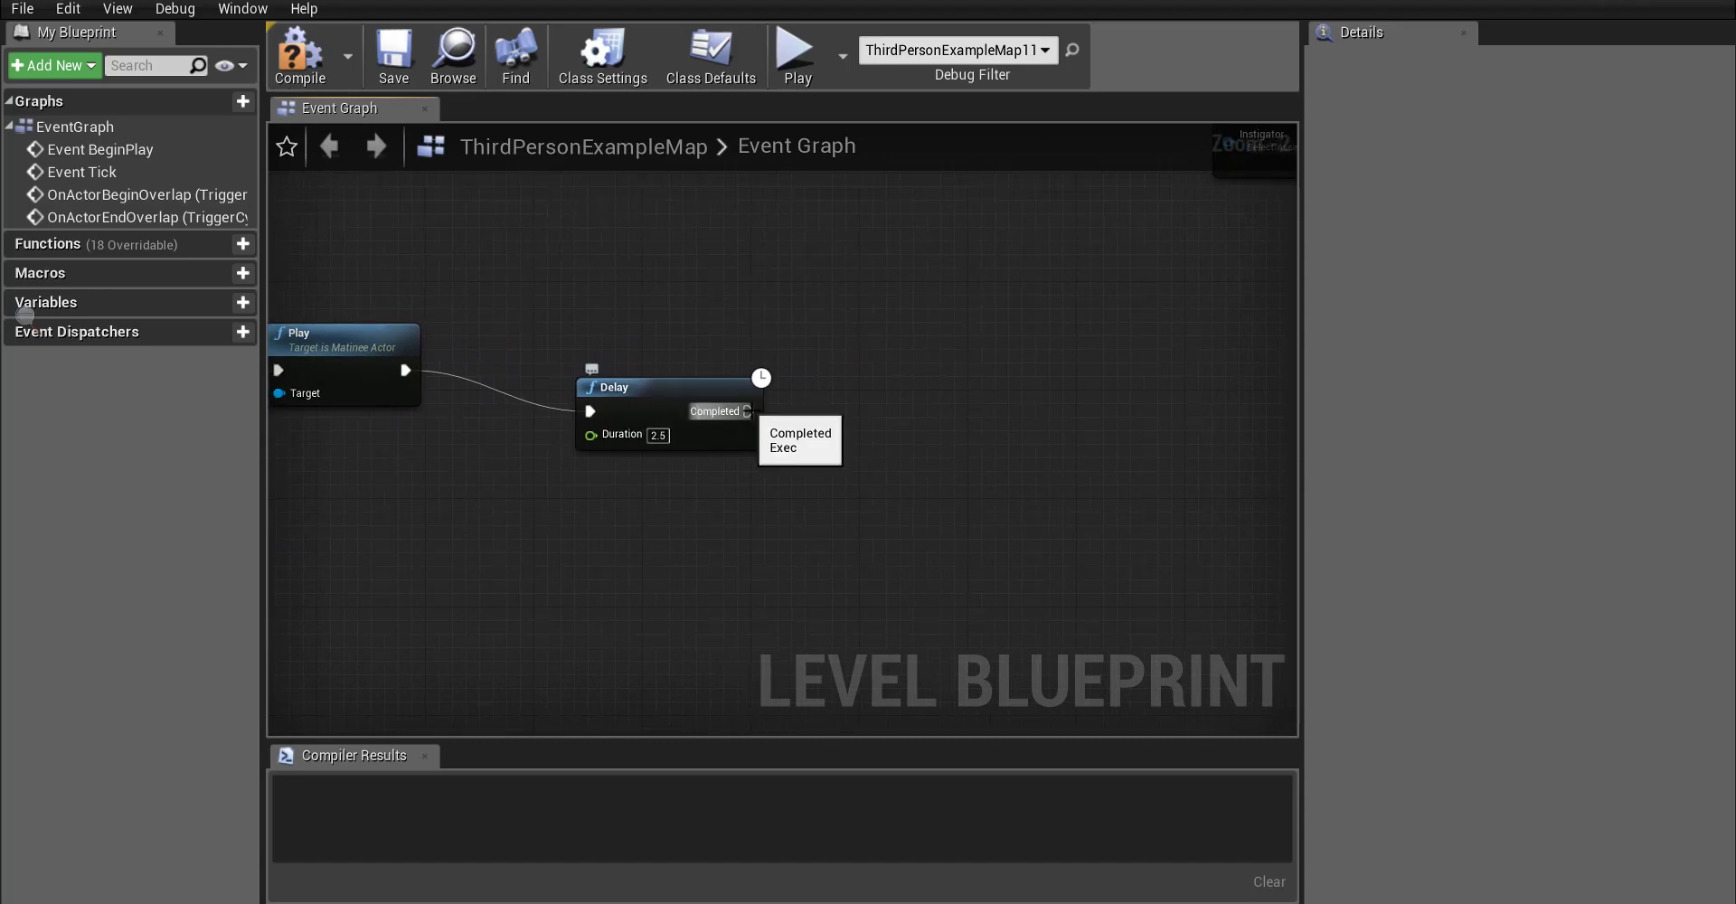
drag(876, 415, 879, 409)
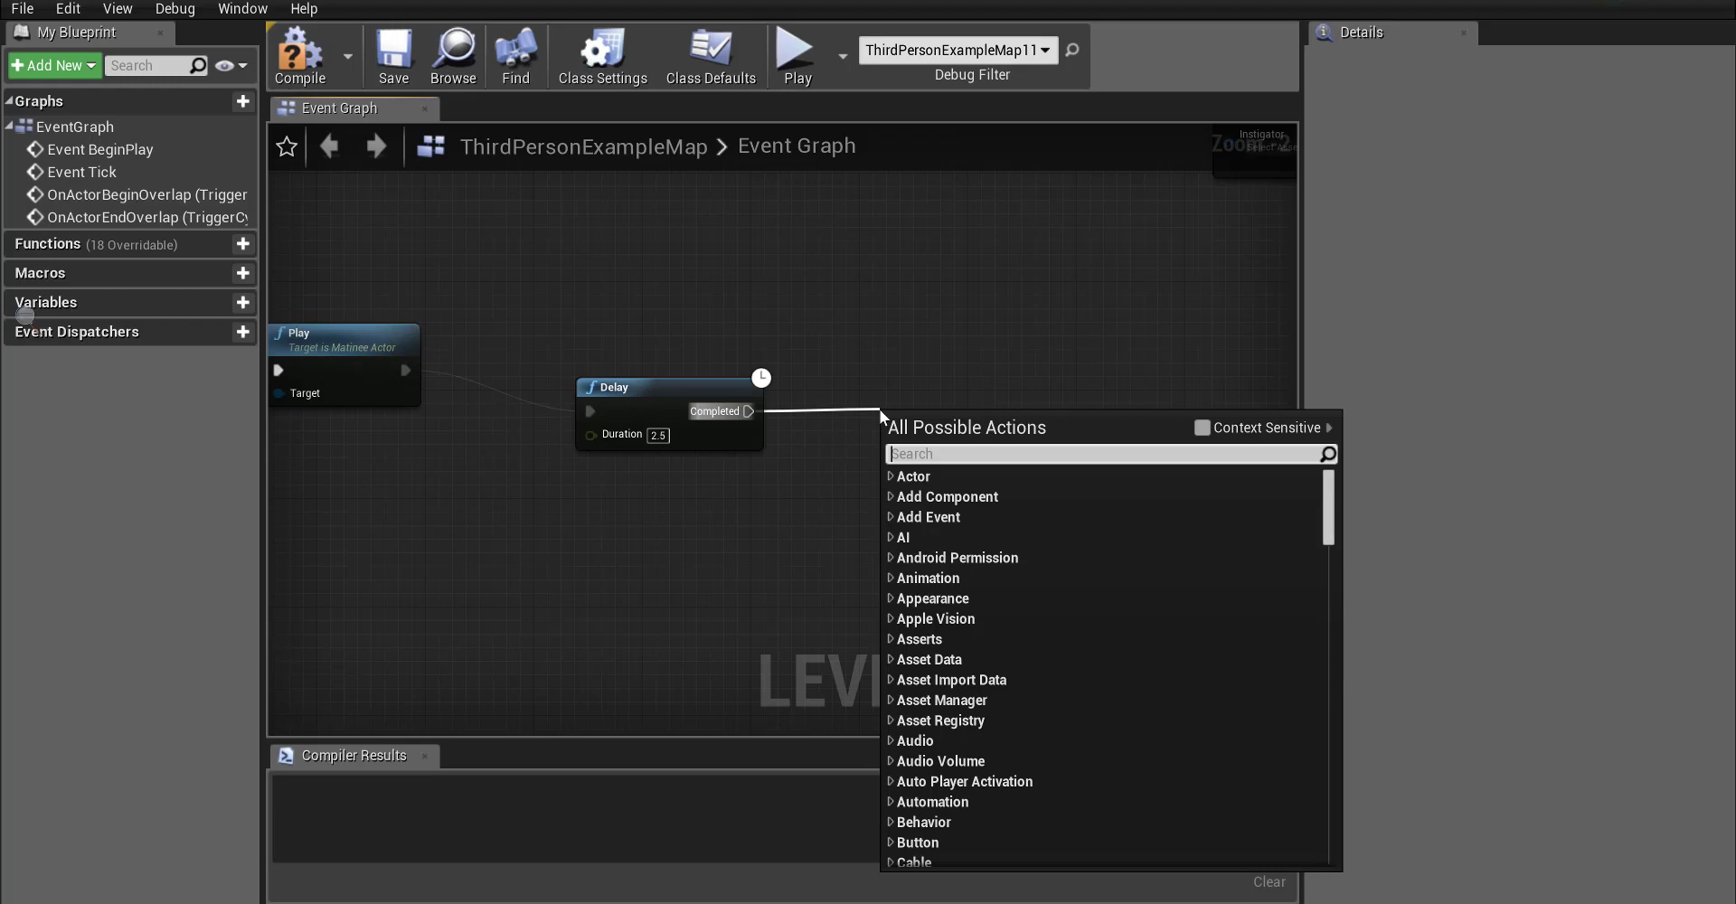
text(reverse)
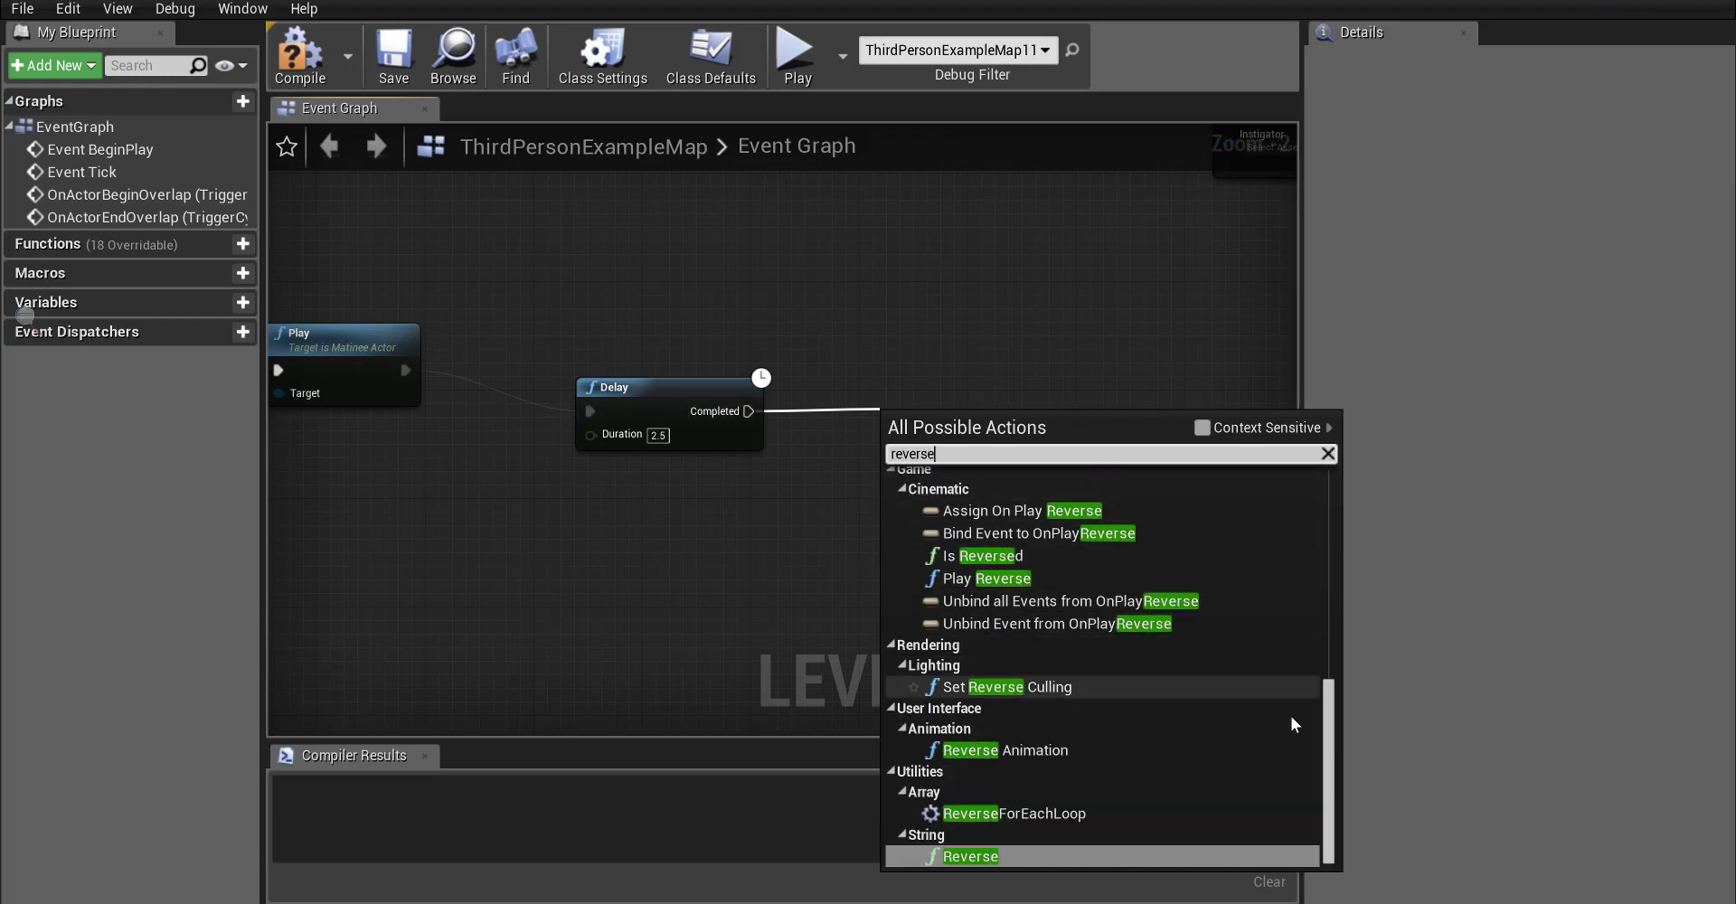
drag(1333, 763, 1331, 720)
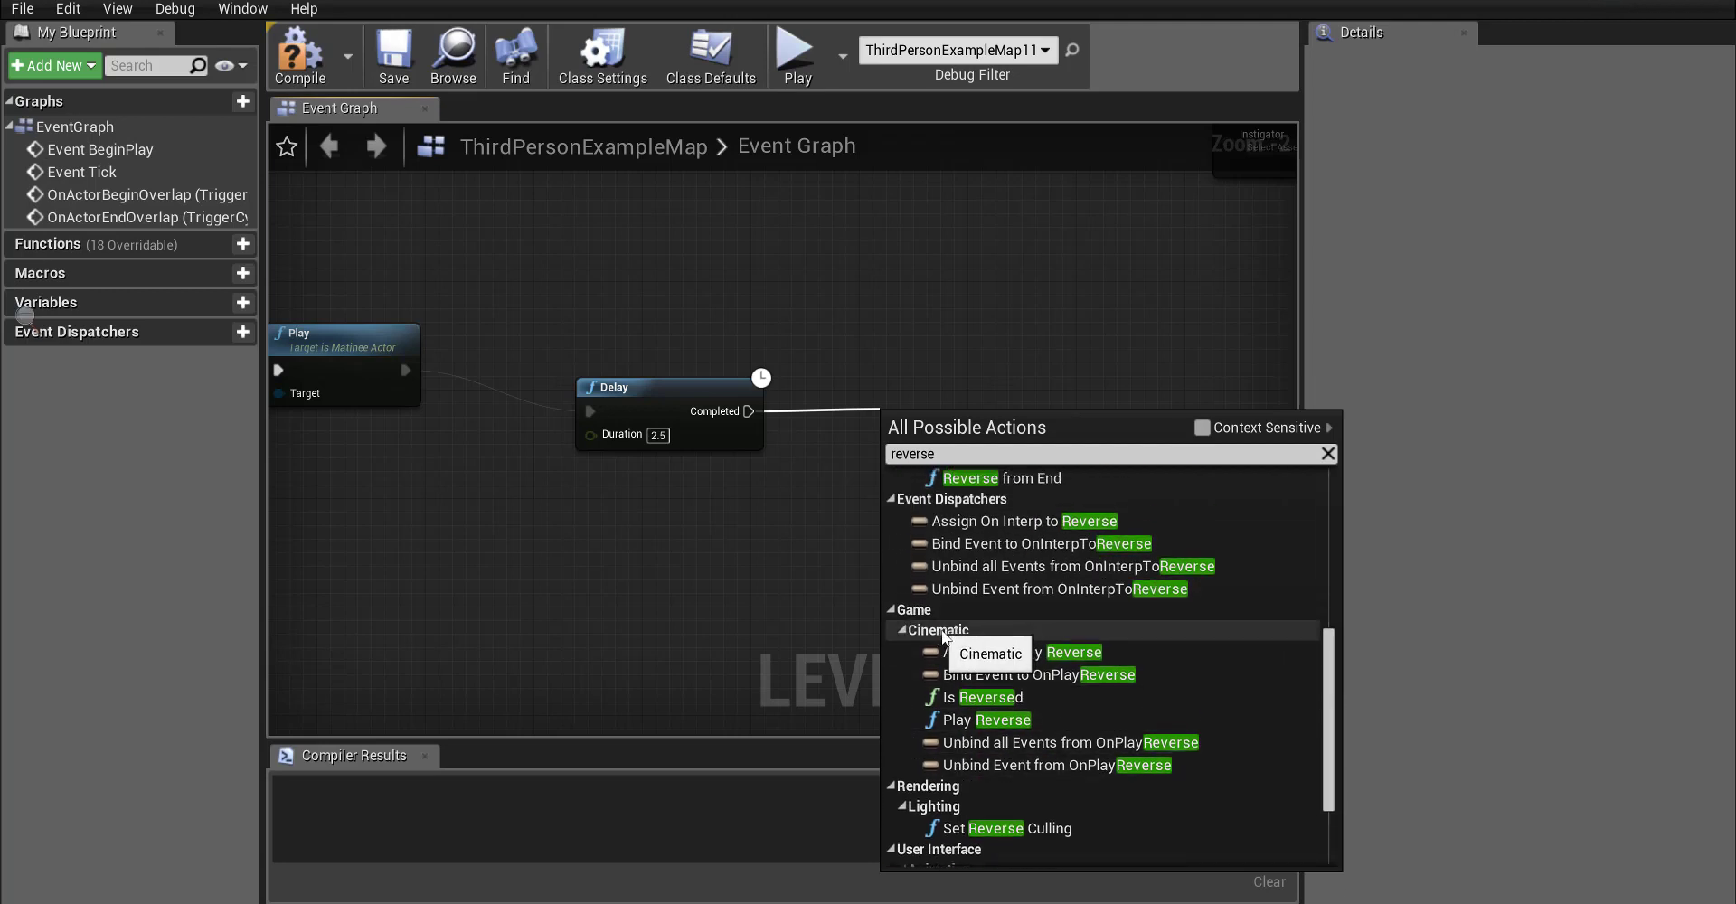
click(981, 720)
drag(975, 440, 974, 413)
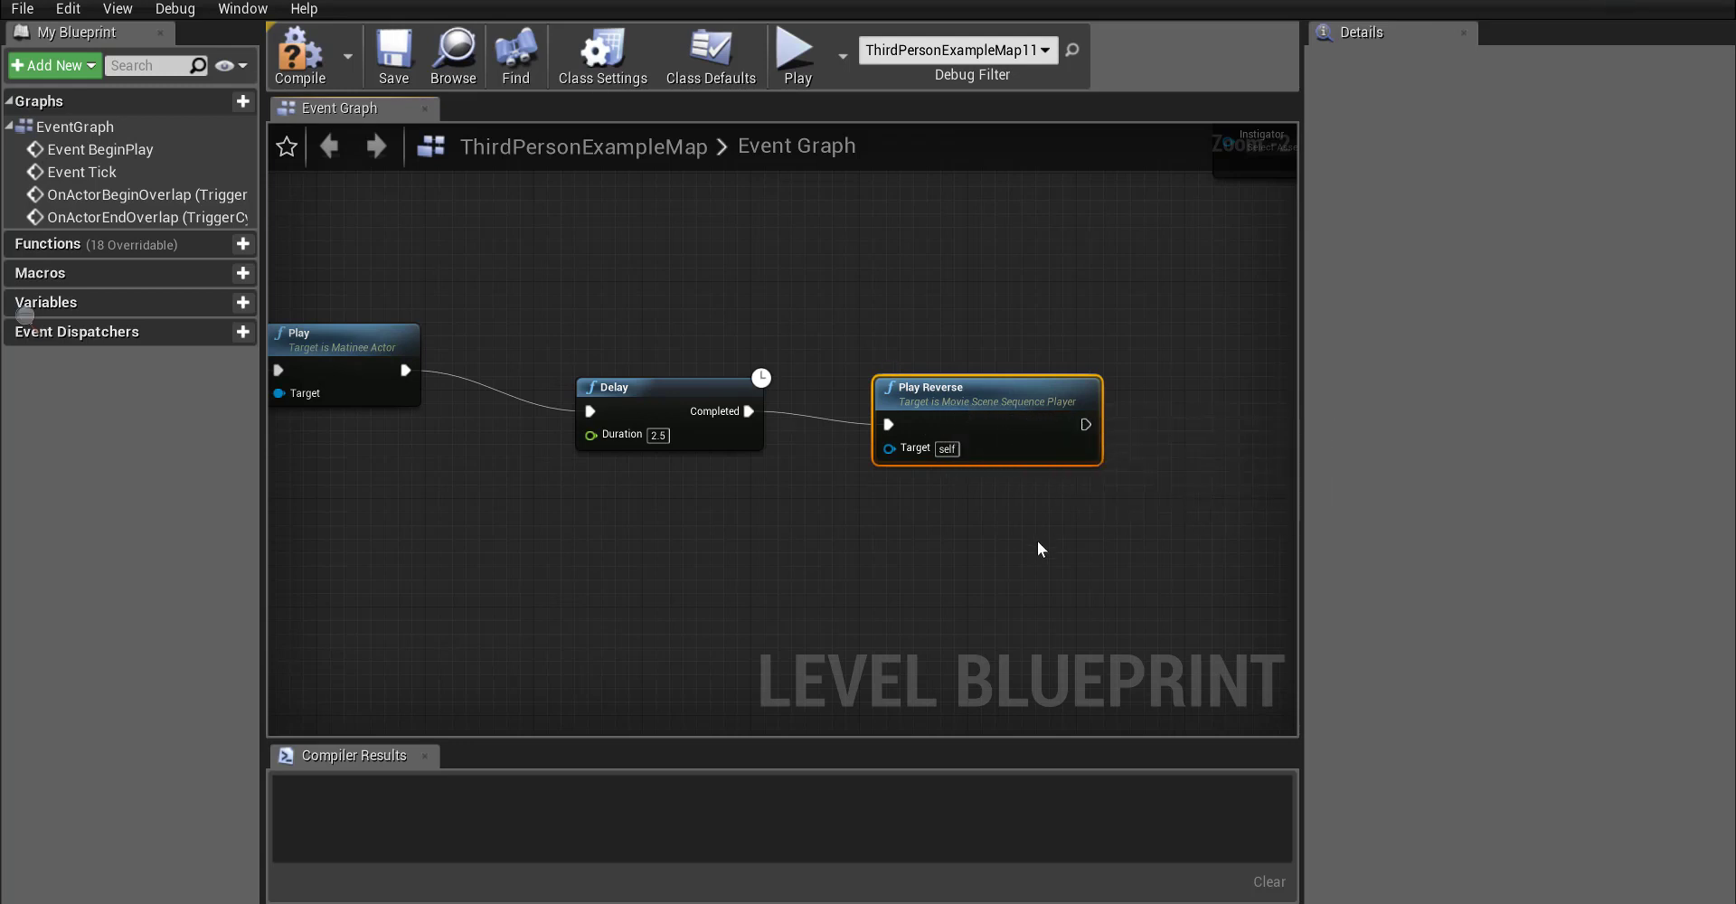
key(Delete)
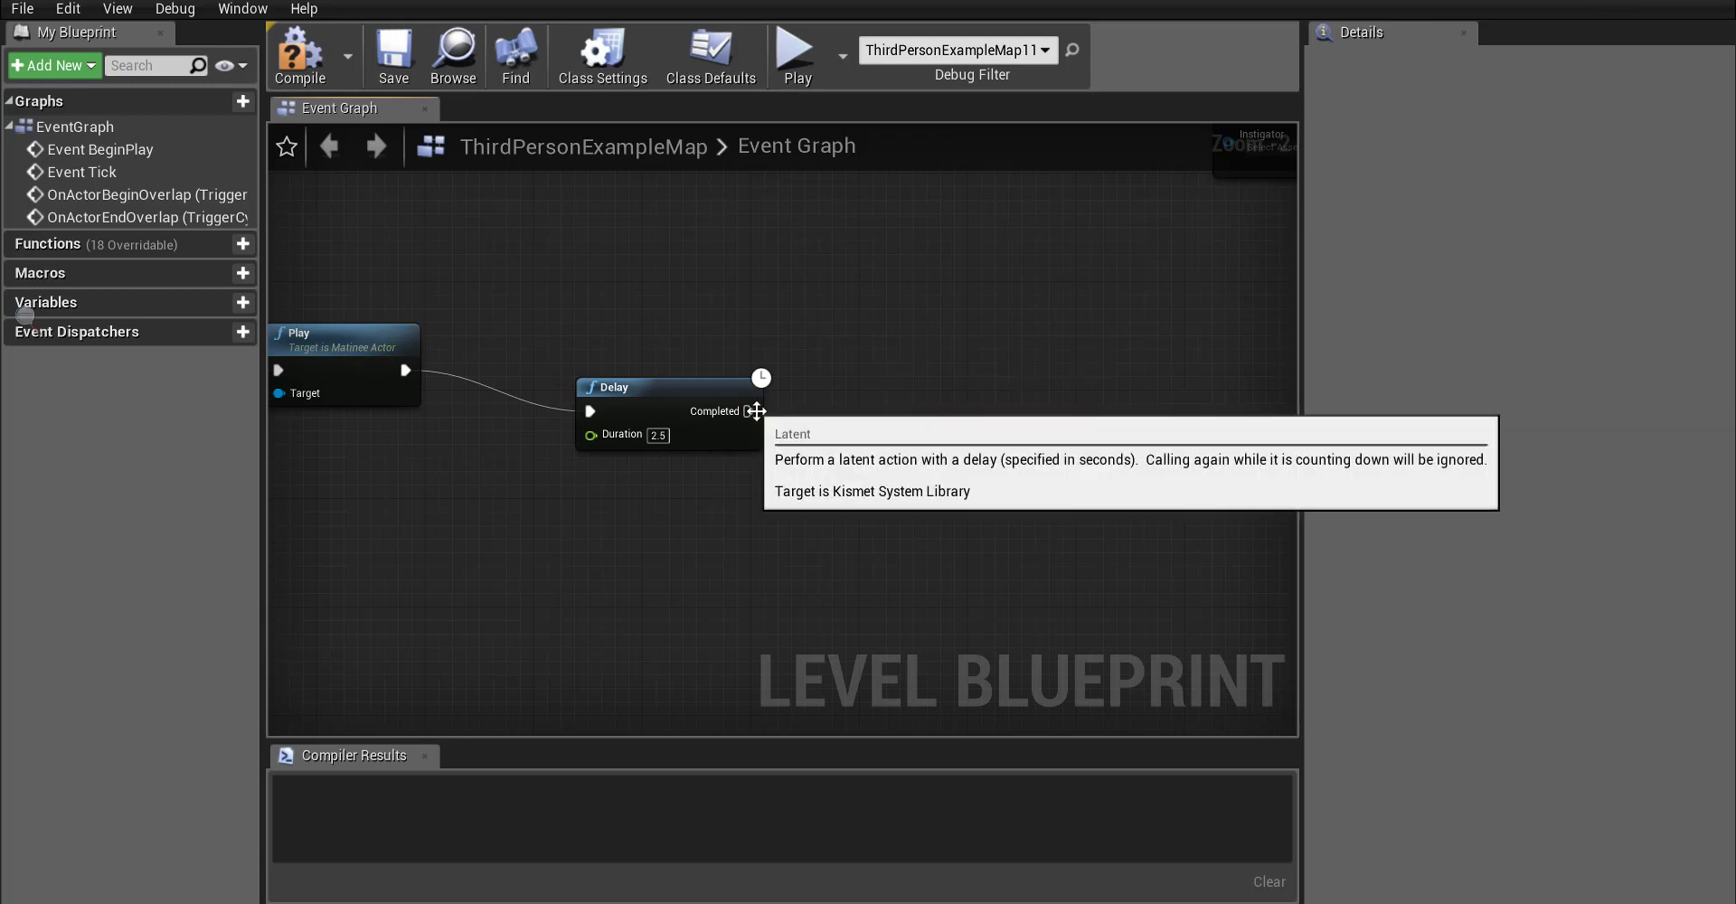
- Add the Cinematic Reverse node for Matinee actors off the Delay's Completed output and straighten the connection between them
drag(747, 411, 879, 416)
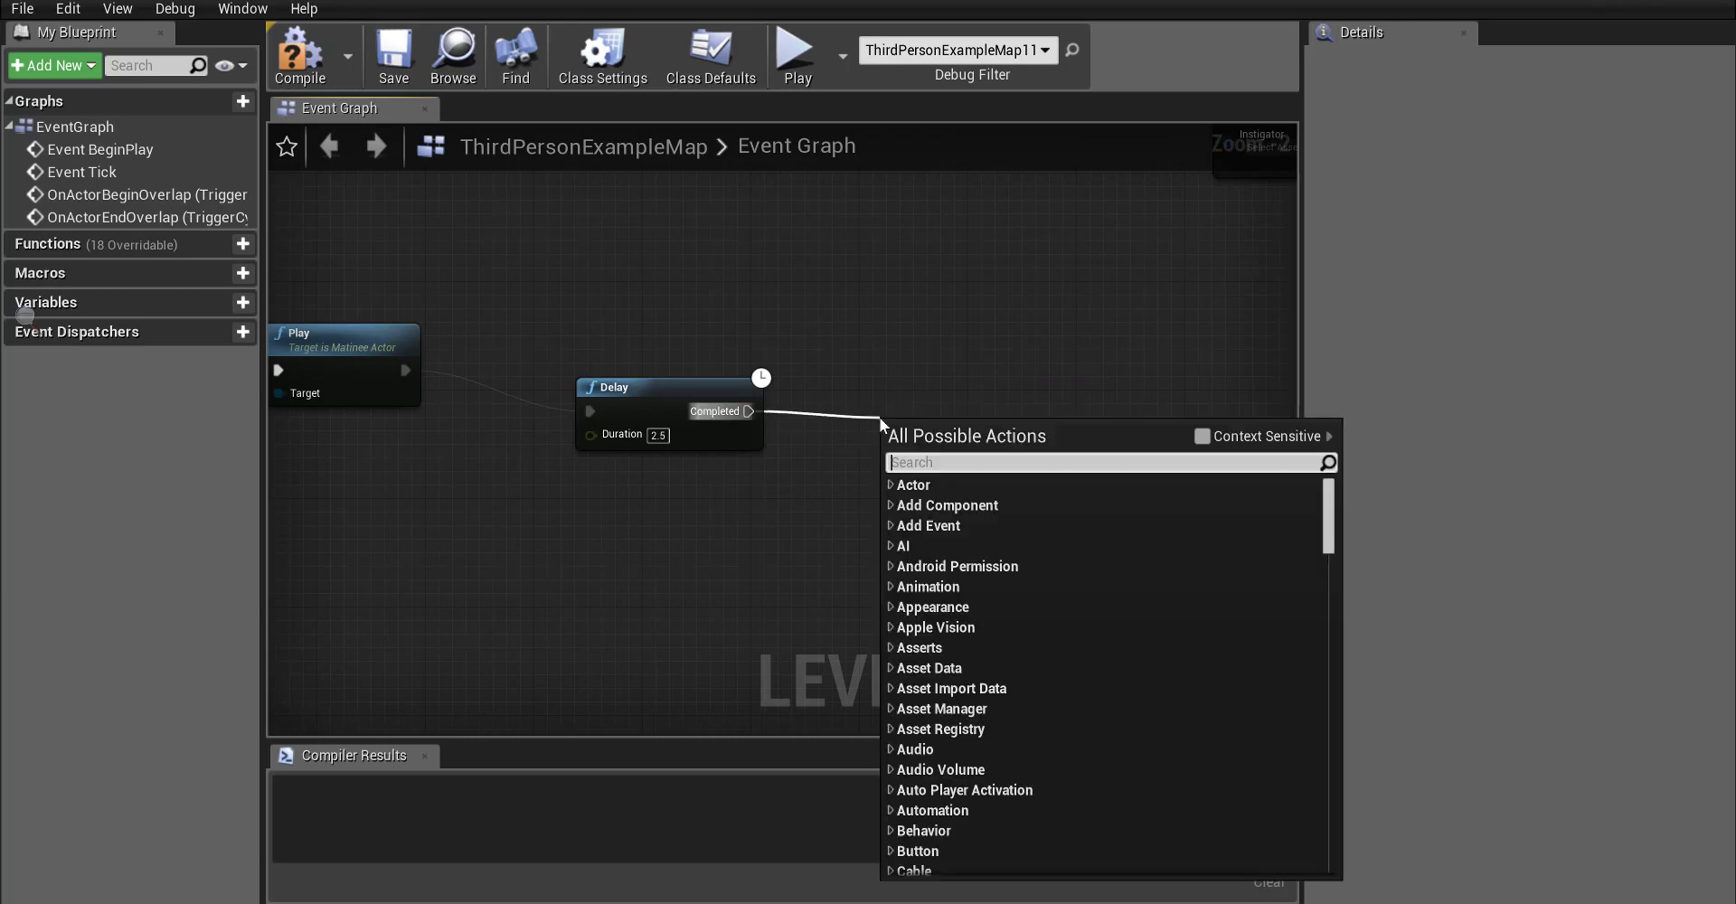
text(reverse)
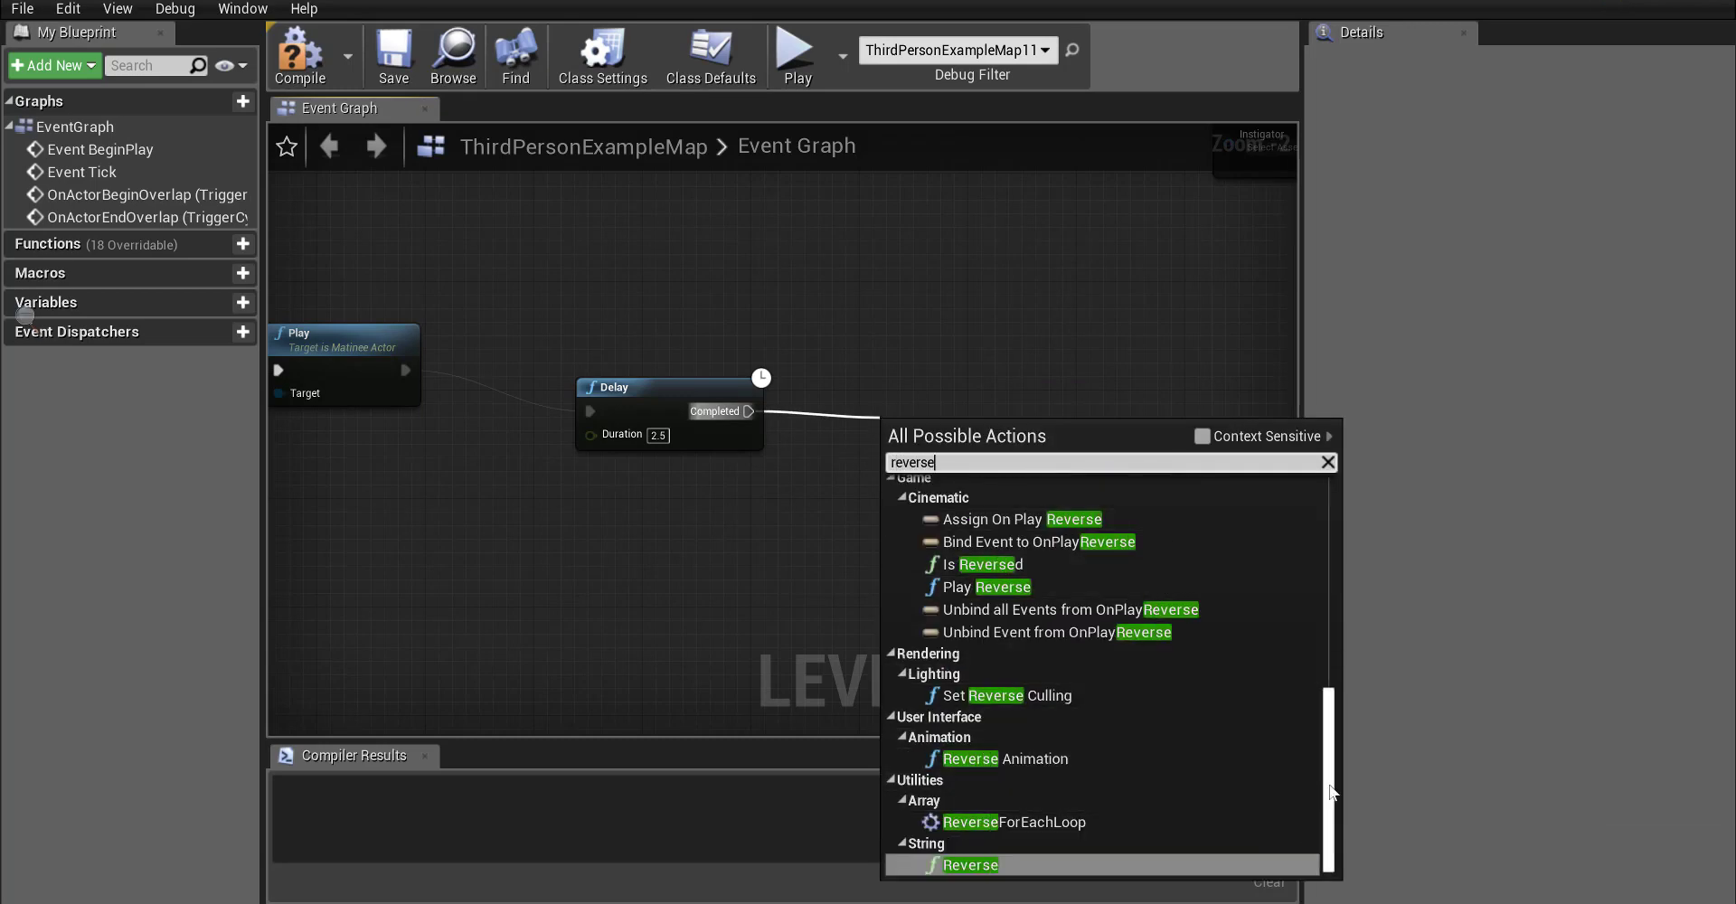
drag(1329, 792, 1328, 570)
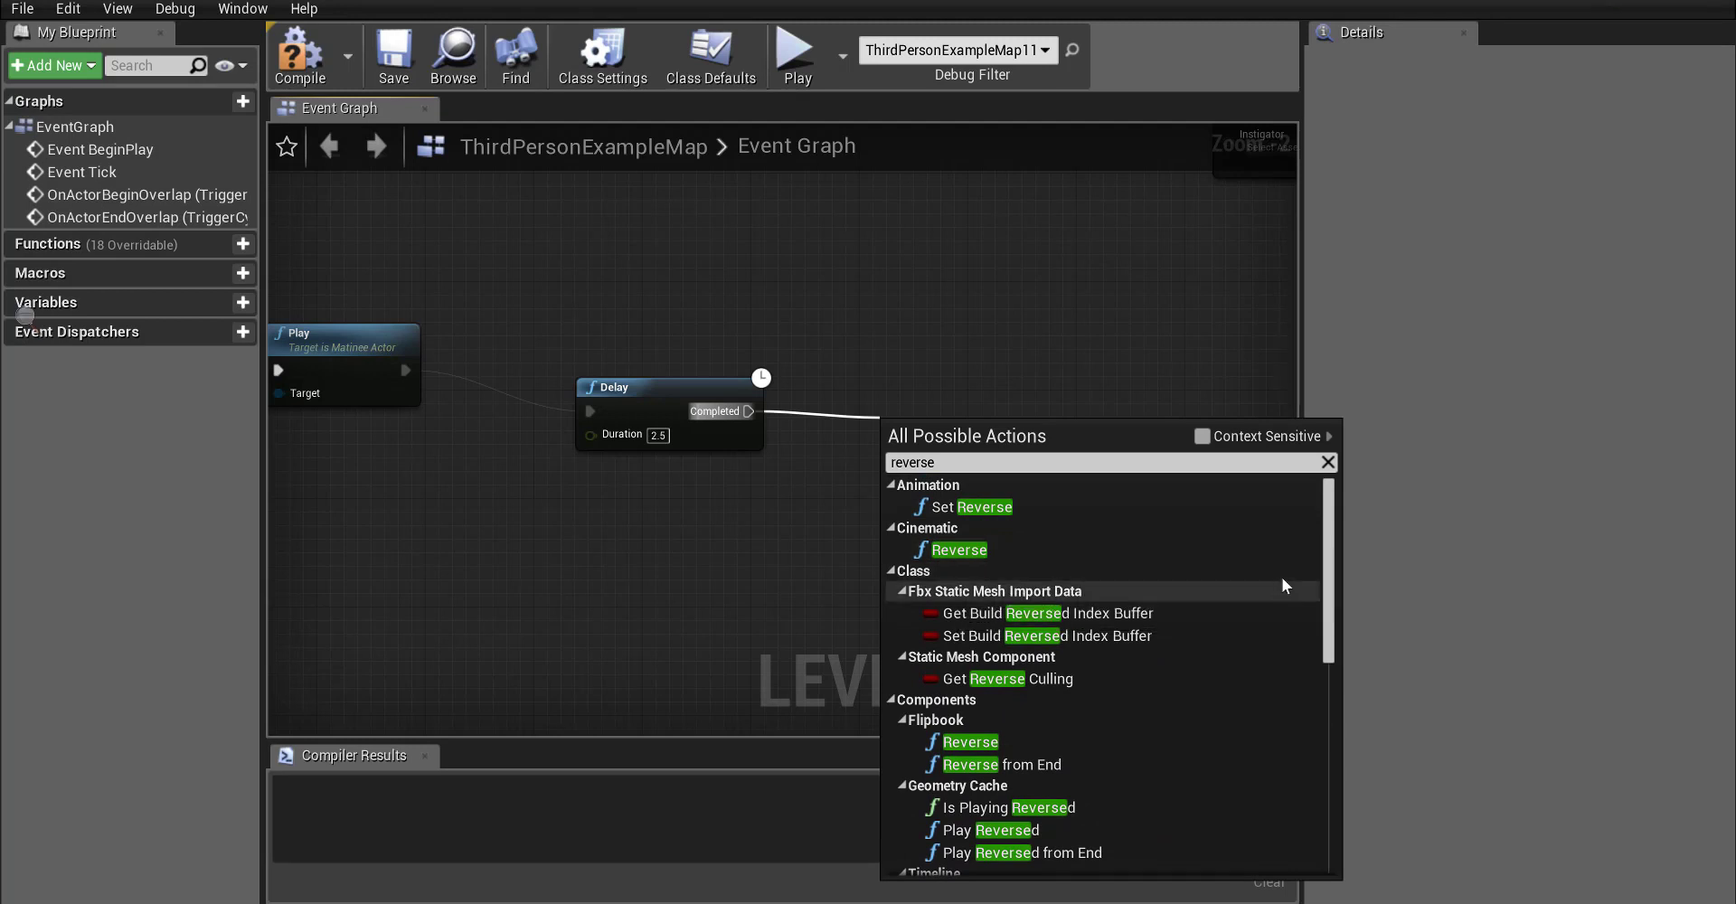
drag(1327, 581, 1347, 724)
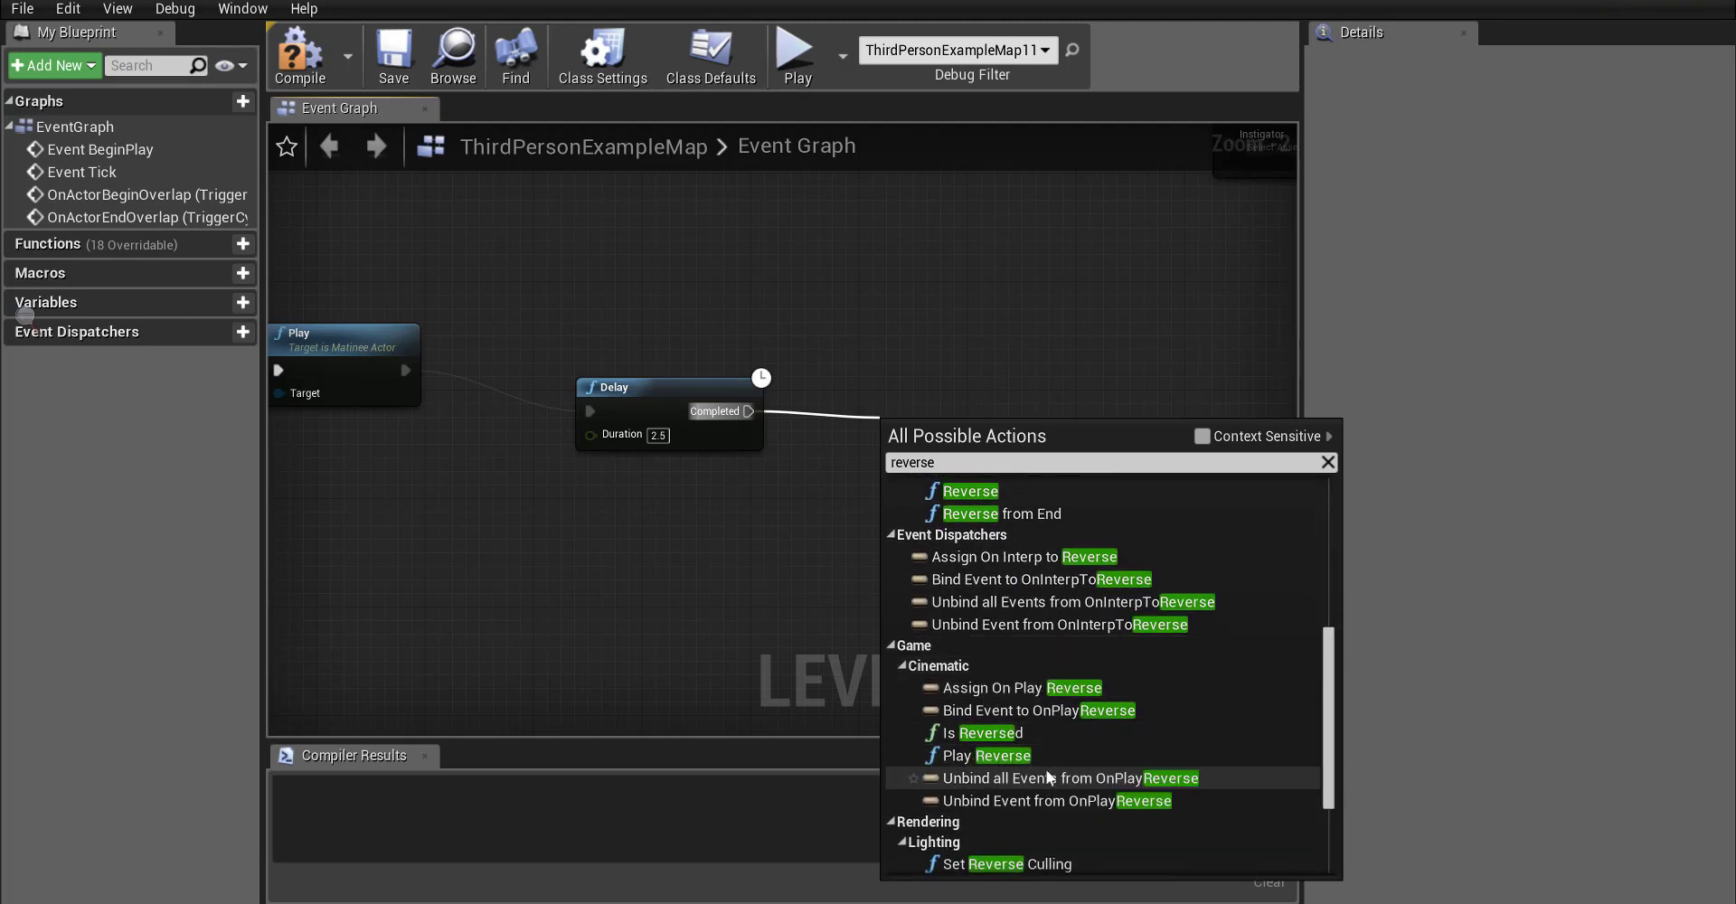
drag(1335, 741, 1327, 579)
click(945, 549)
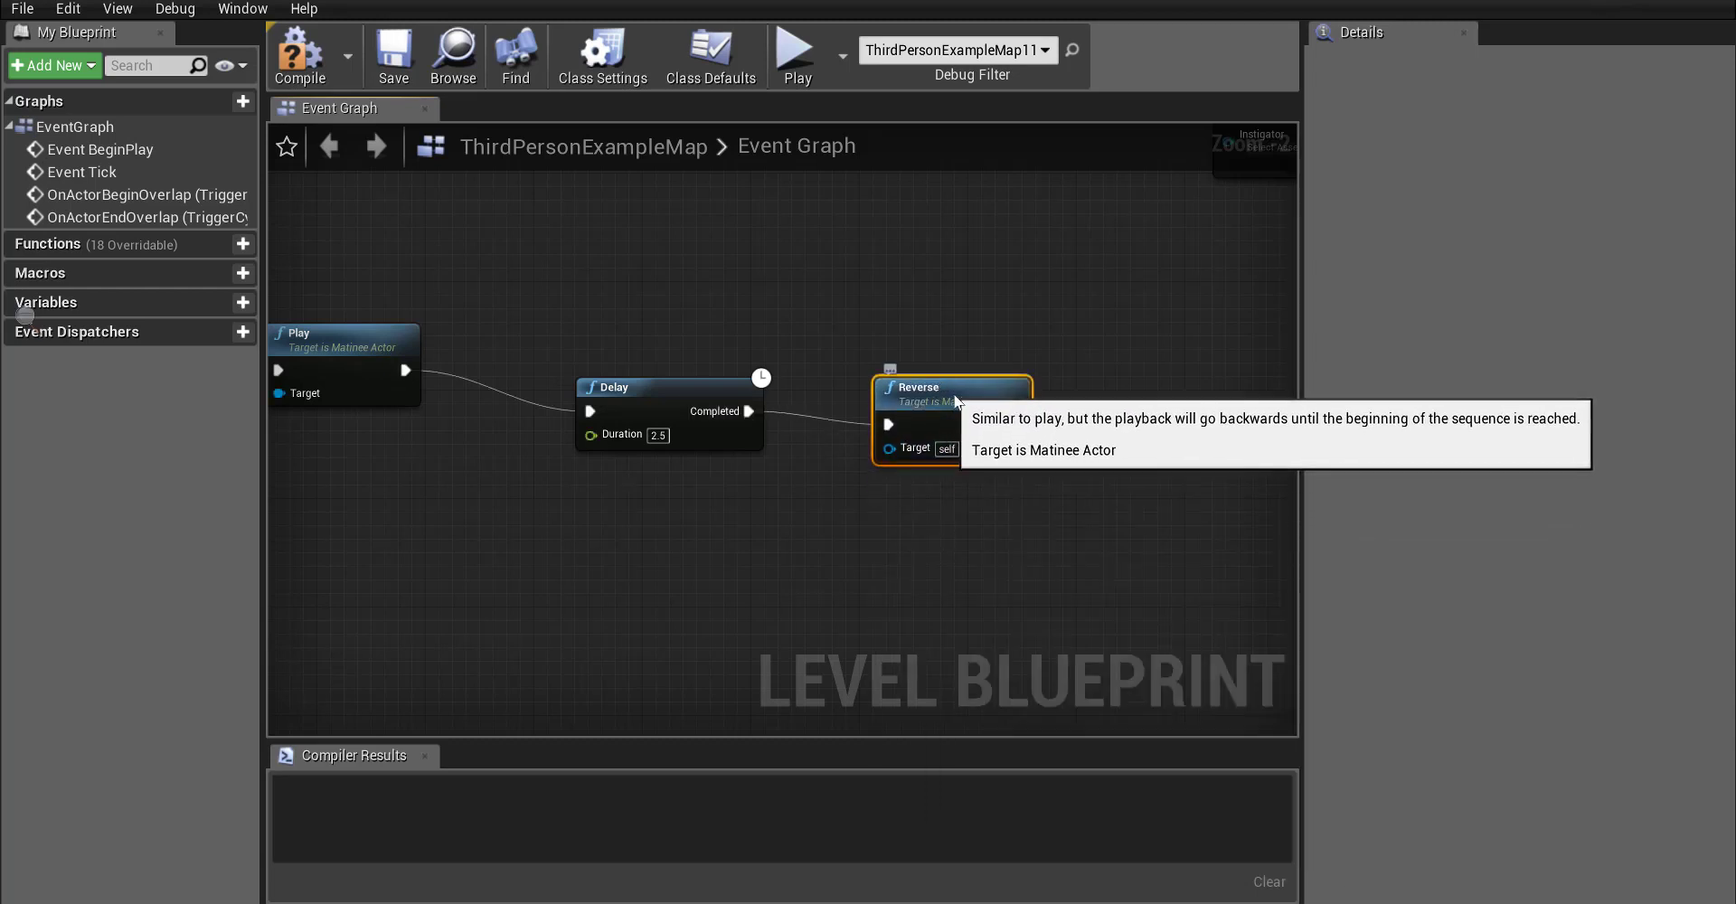
key(q)
- Connect the AWWWWW reference to the Reverse node's Target
scroll(863, 523, down, 4)
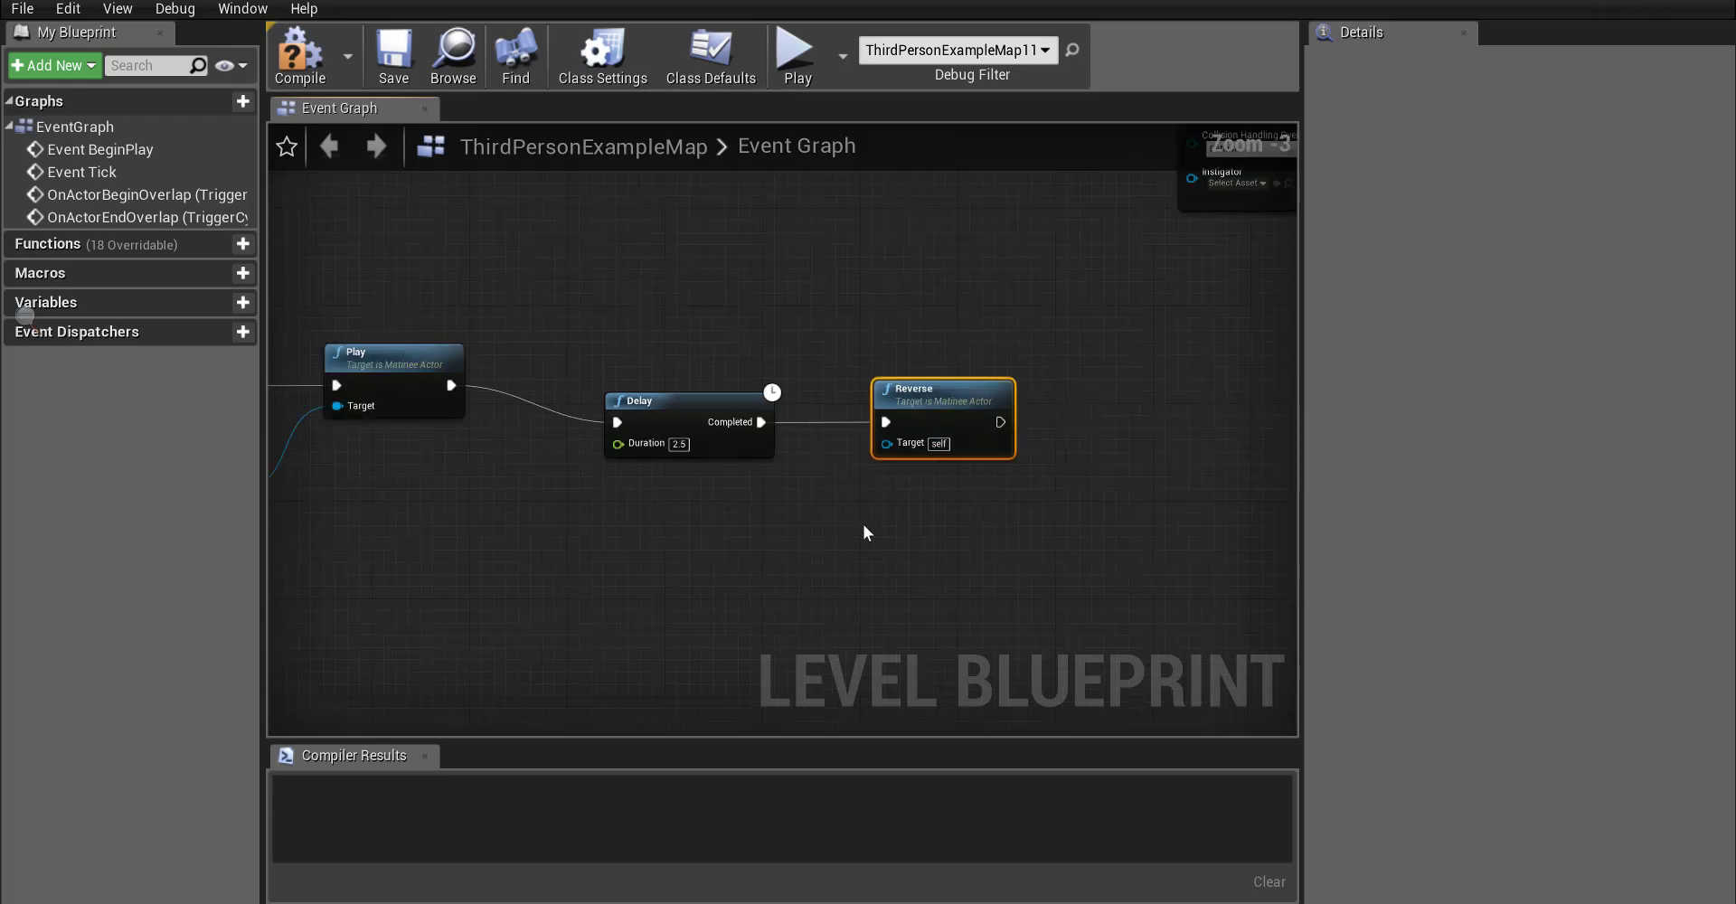
right_drag(803, 530, 904, 559)
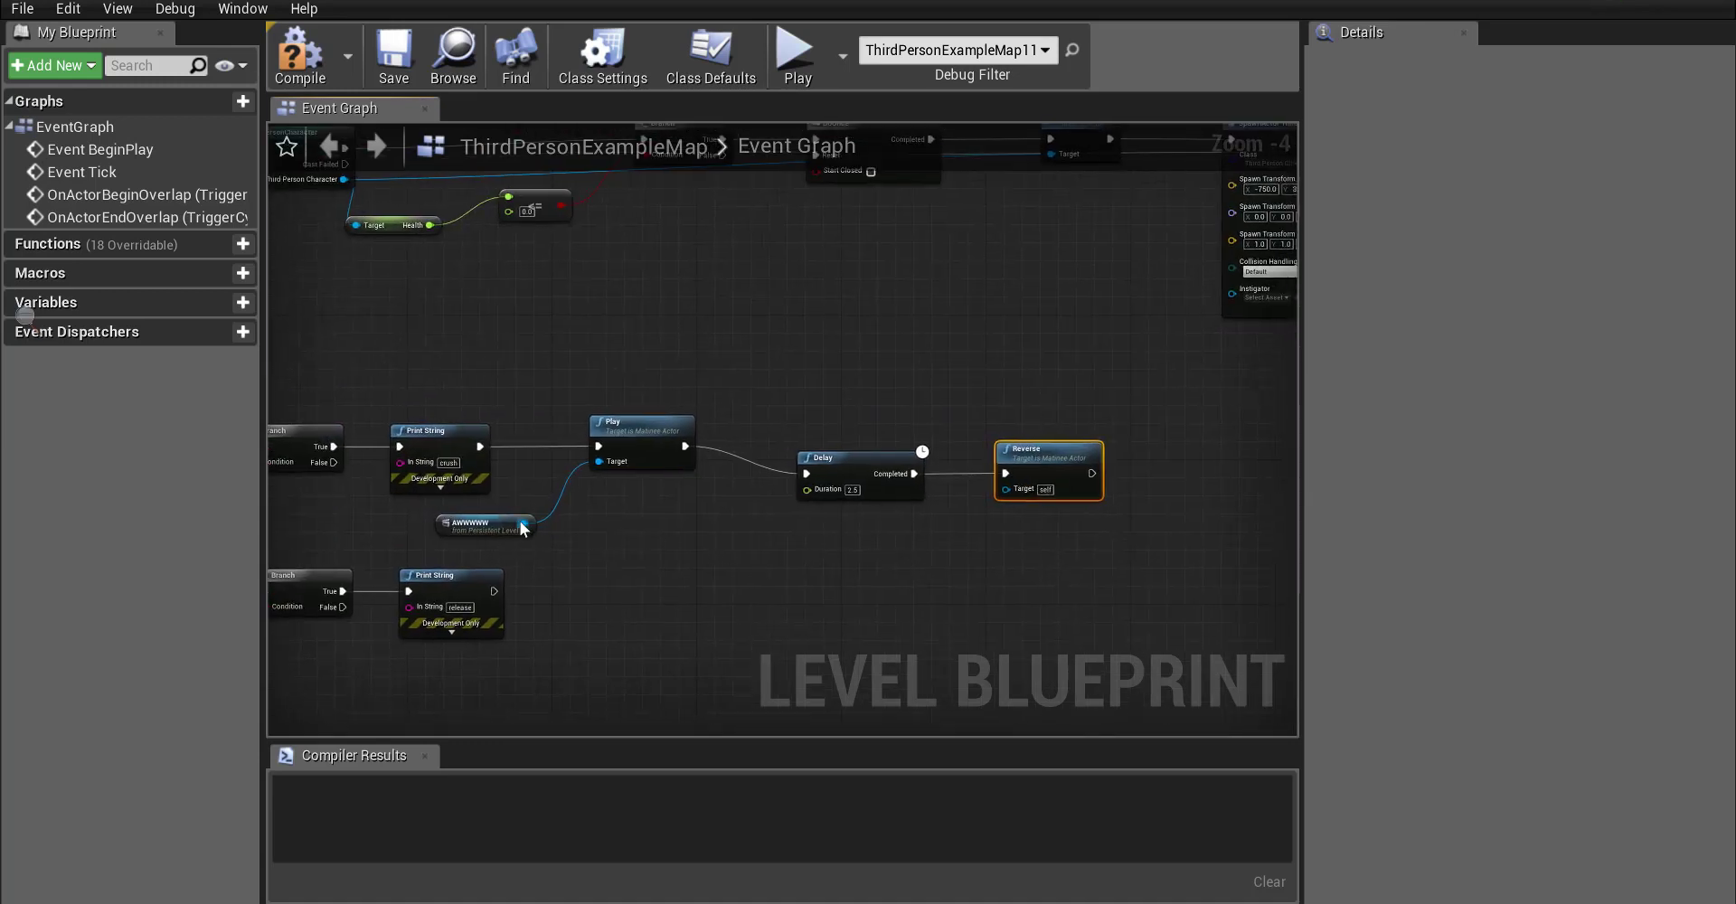
drag(521, 523, 522, 530)
drag(1000, 488, 1001, 486)
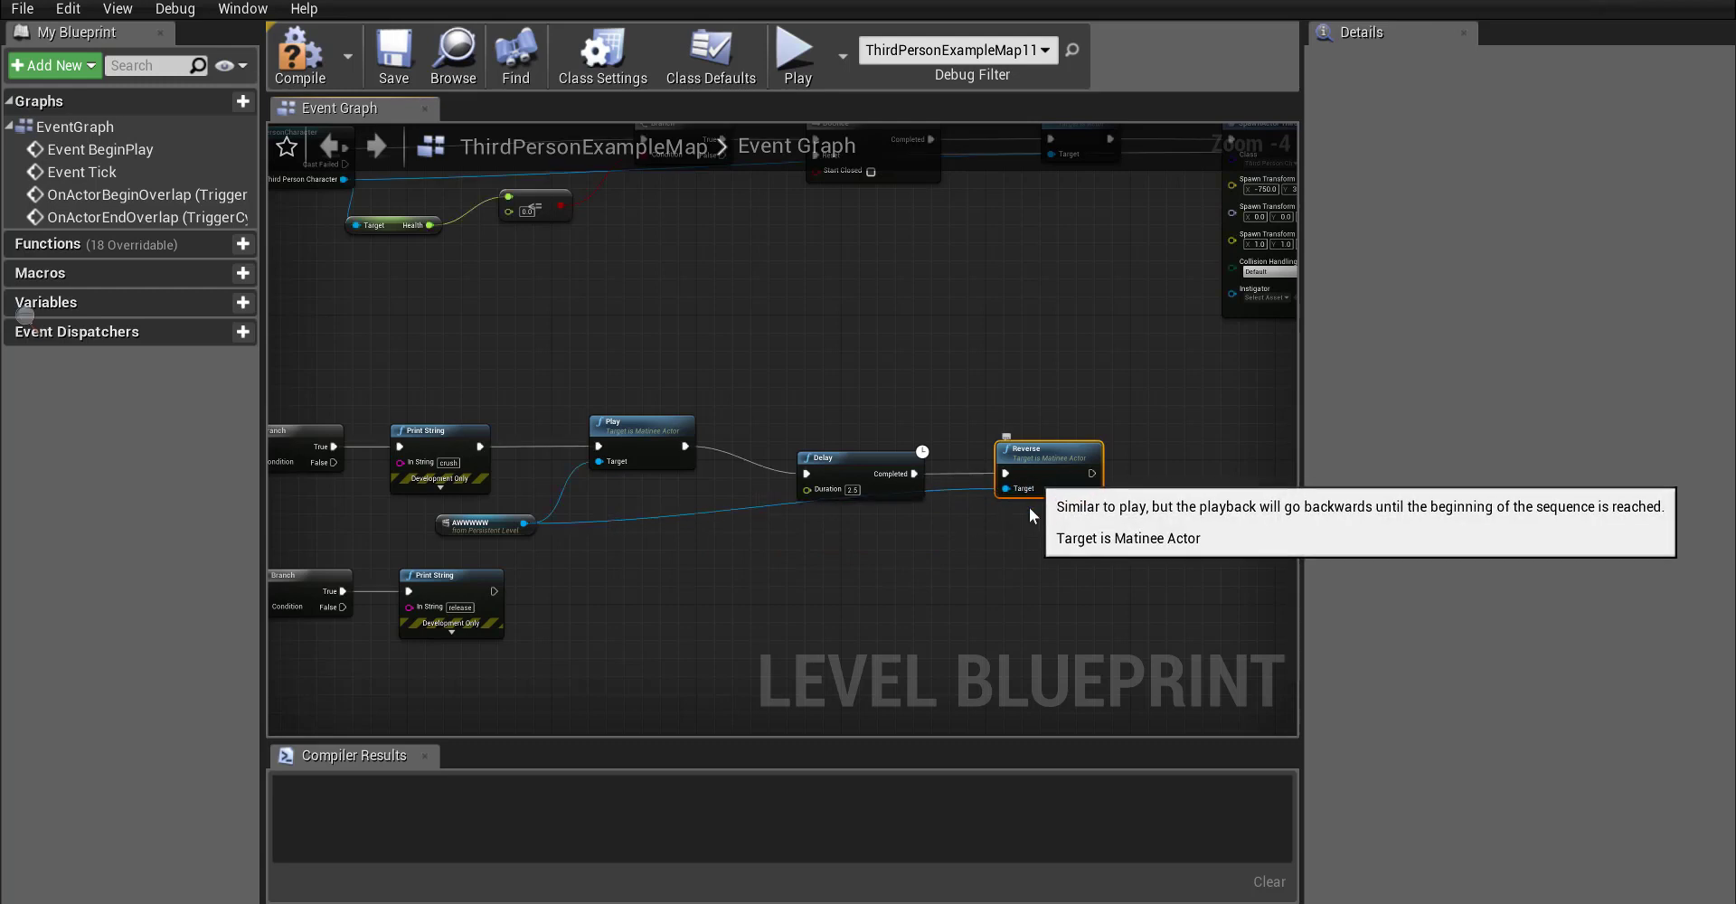
- Compile and save the Level Blueprint with the new Play, Delay and Reverse chain
right_drag(745, 589, 853, 515)
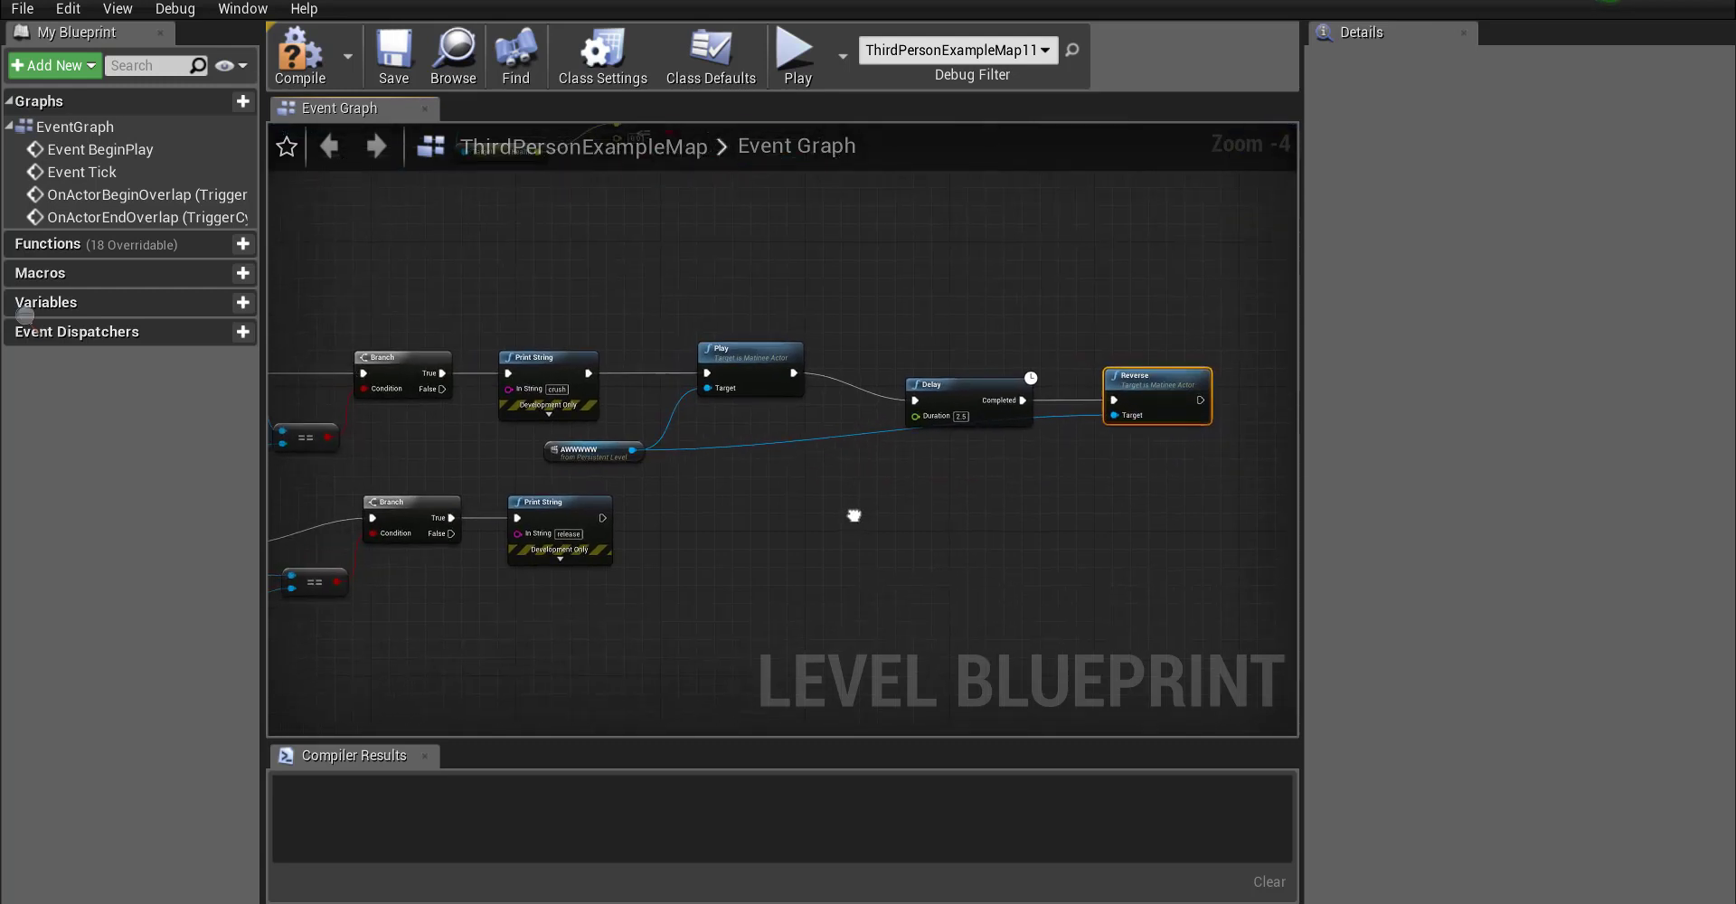
click(288, 54)
click(388, 70)
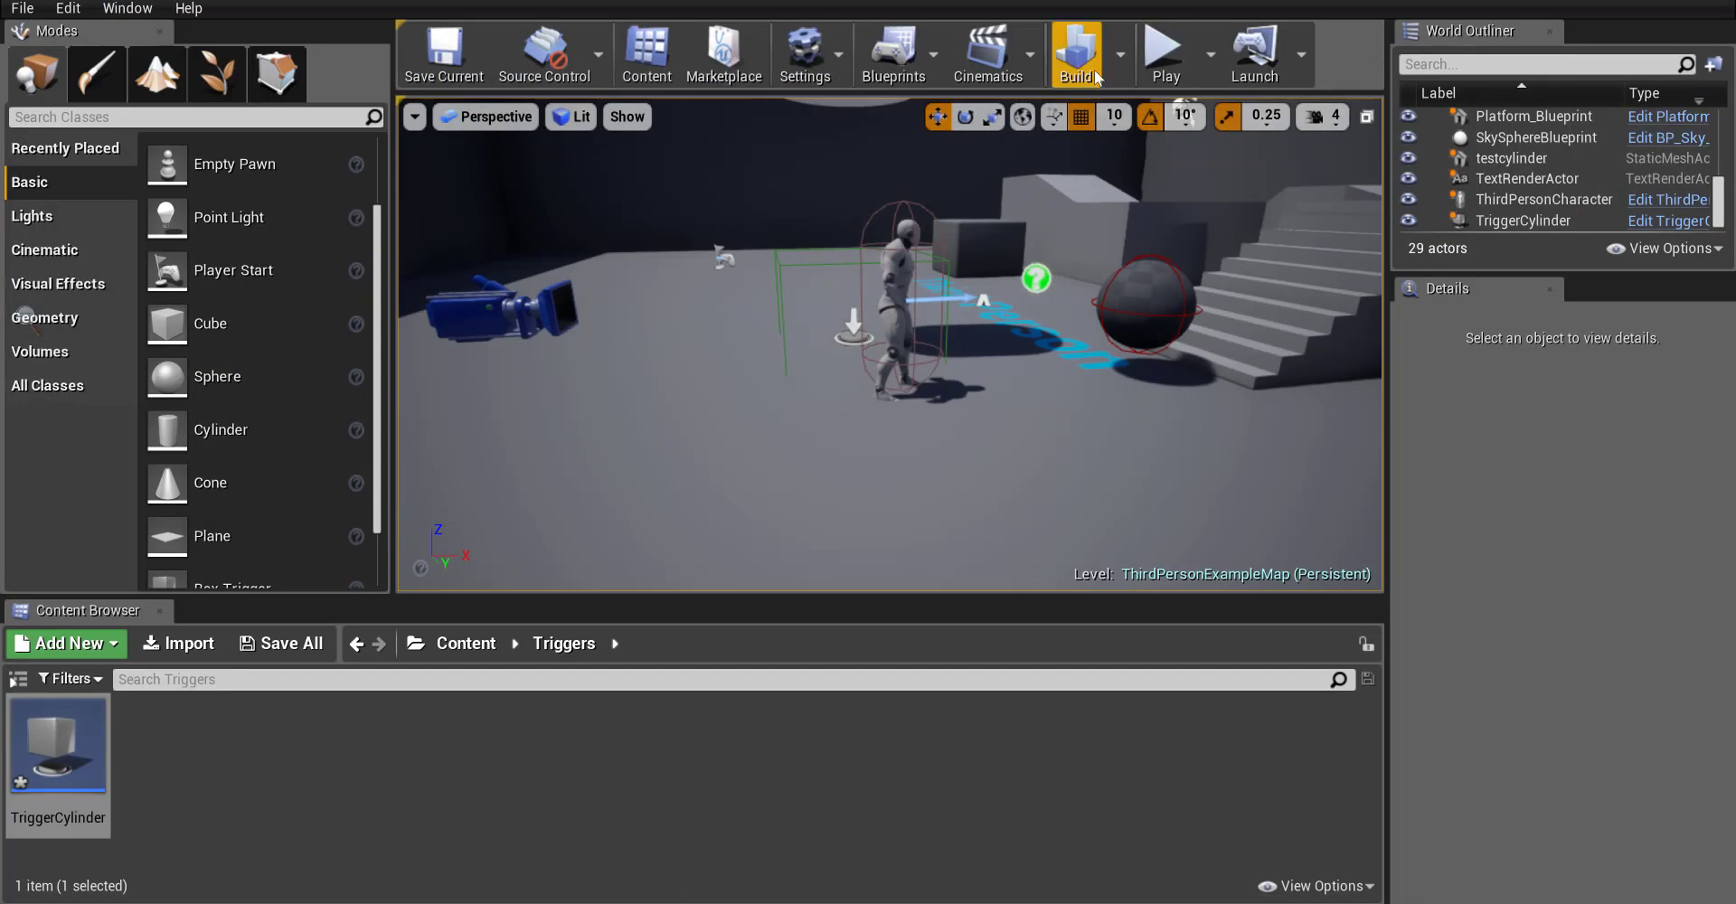
- Play-test the cylinder drop and reverse by repeatedly running the character in and out of the TriggerCylinder area
click(1165, 53)
click(911, 488)
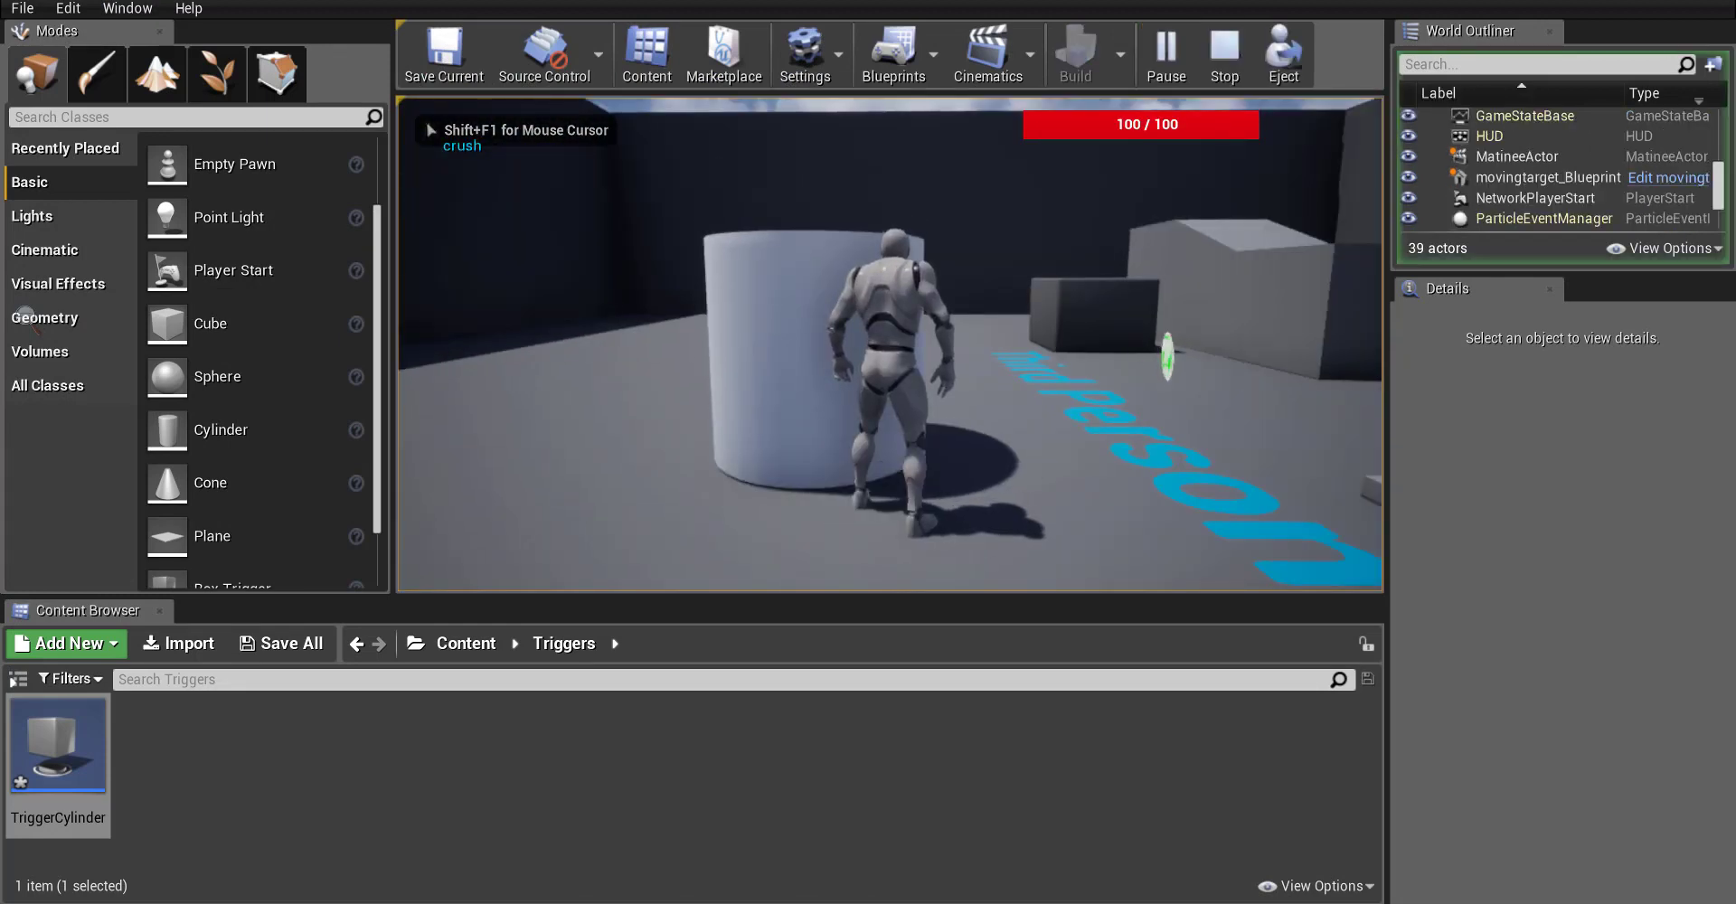
key(s)
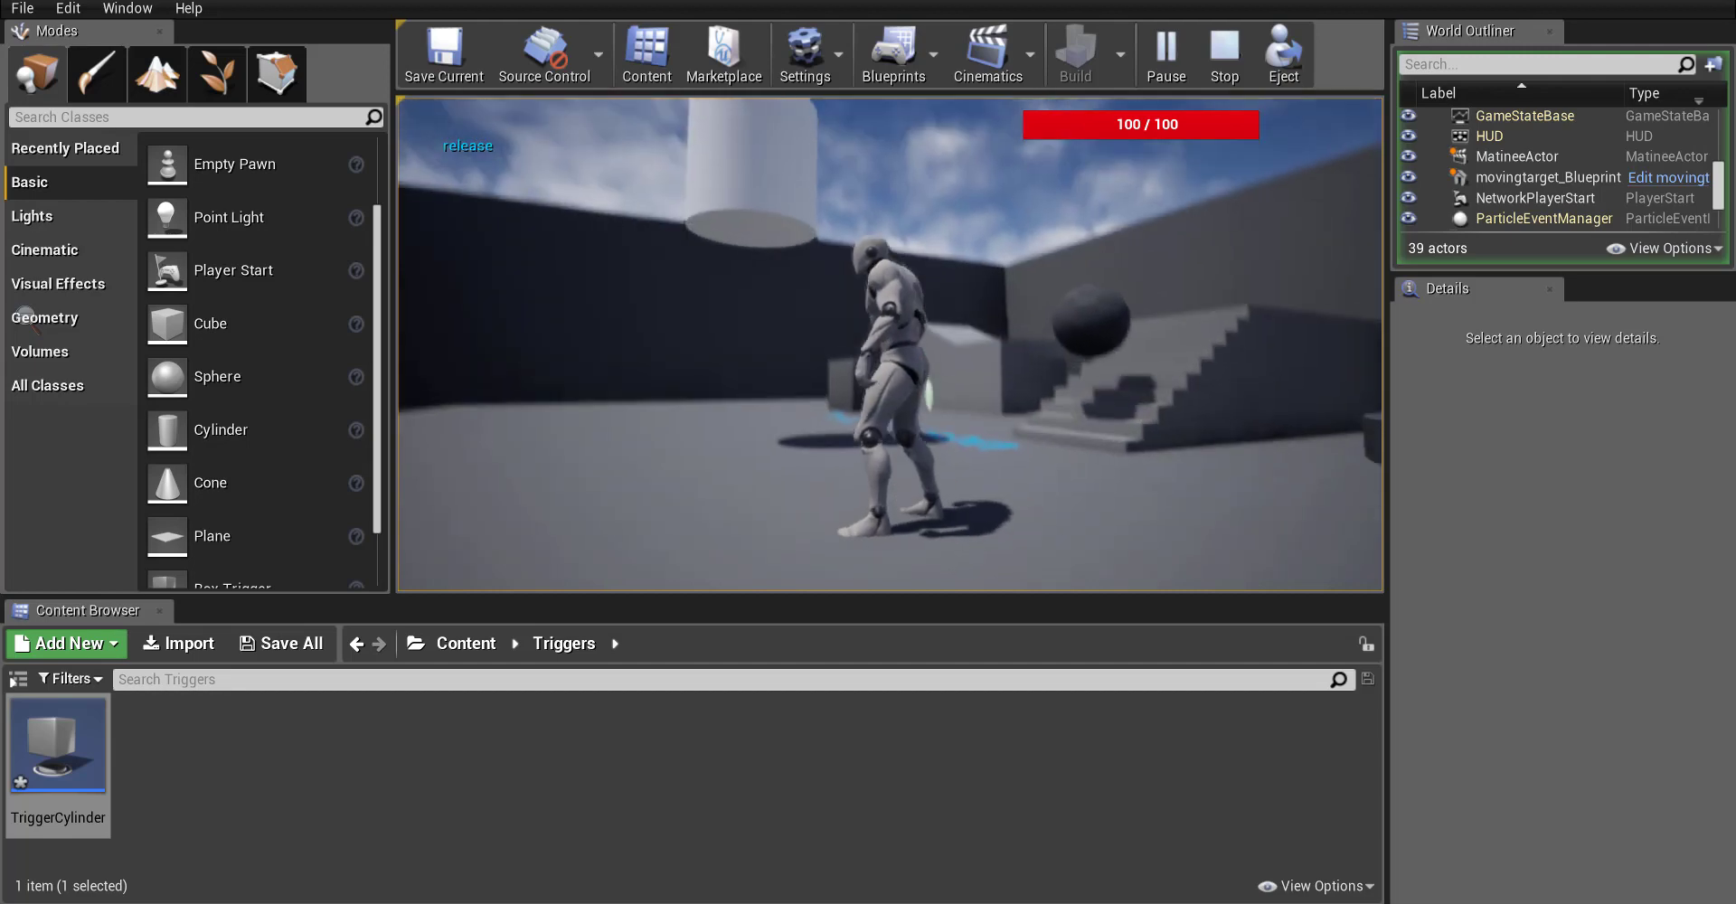
key(w)
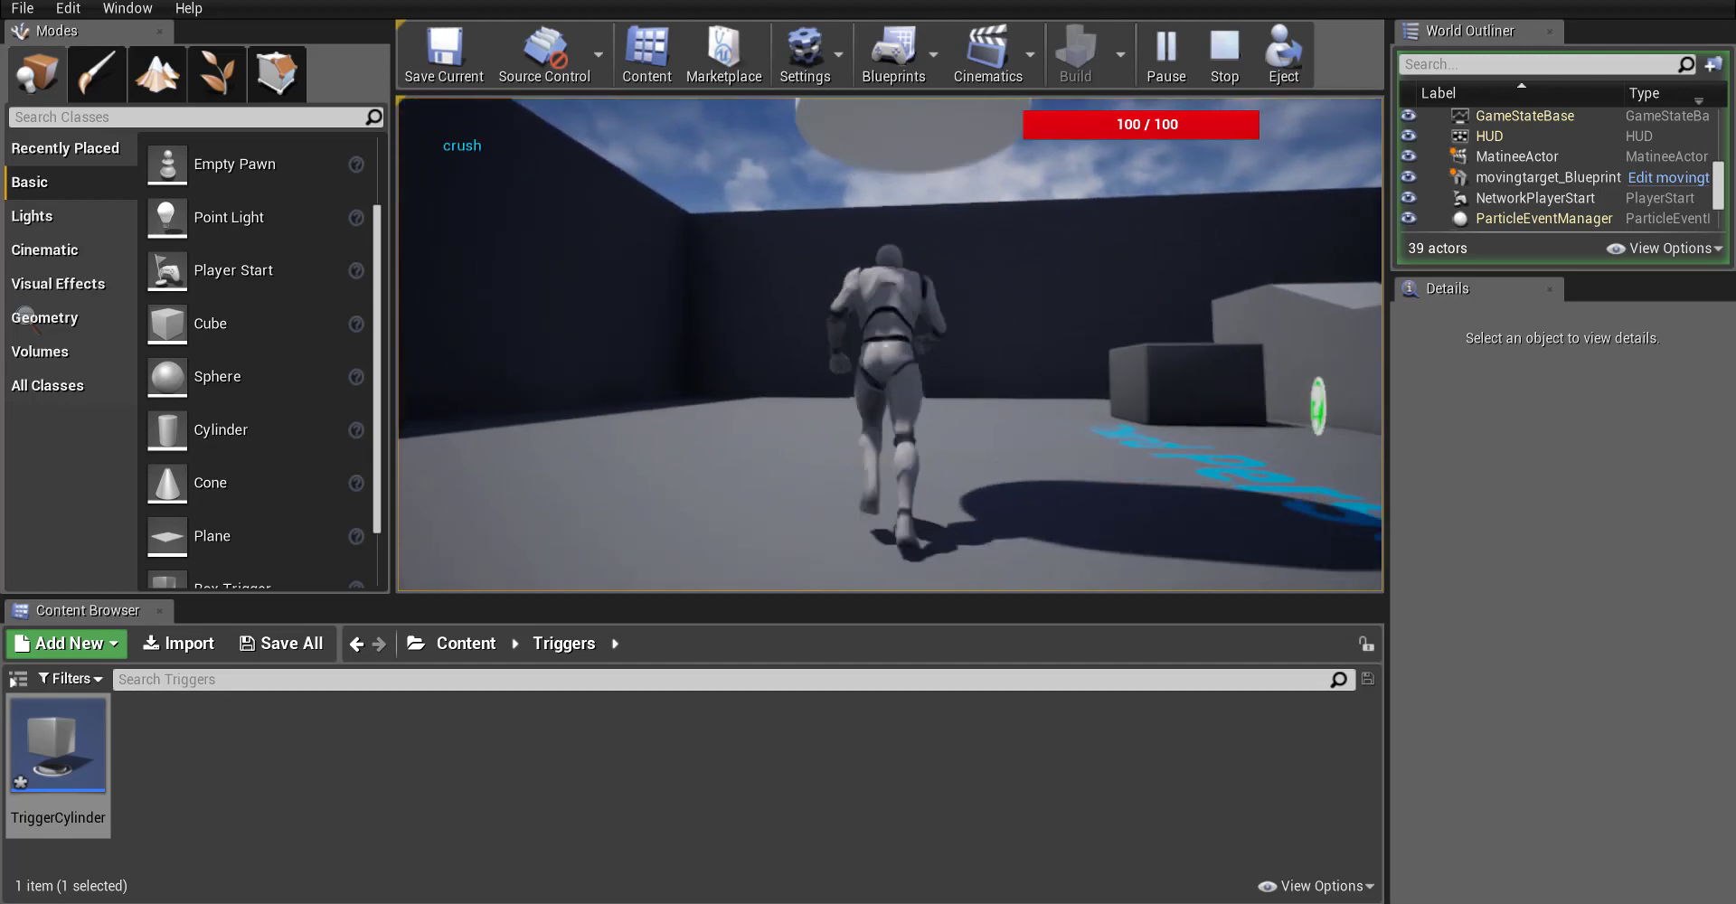
key(s)
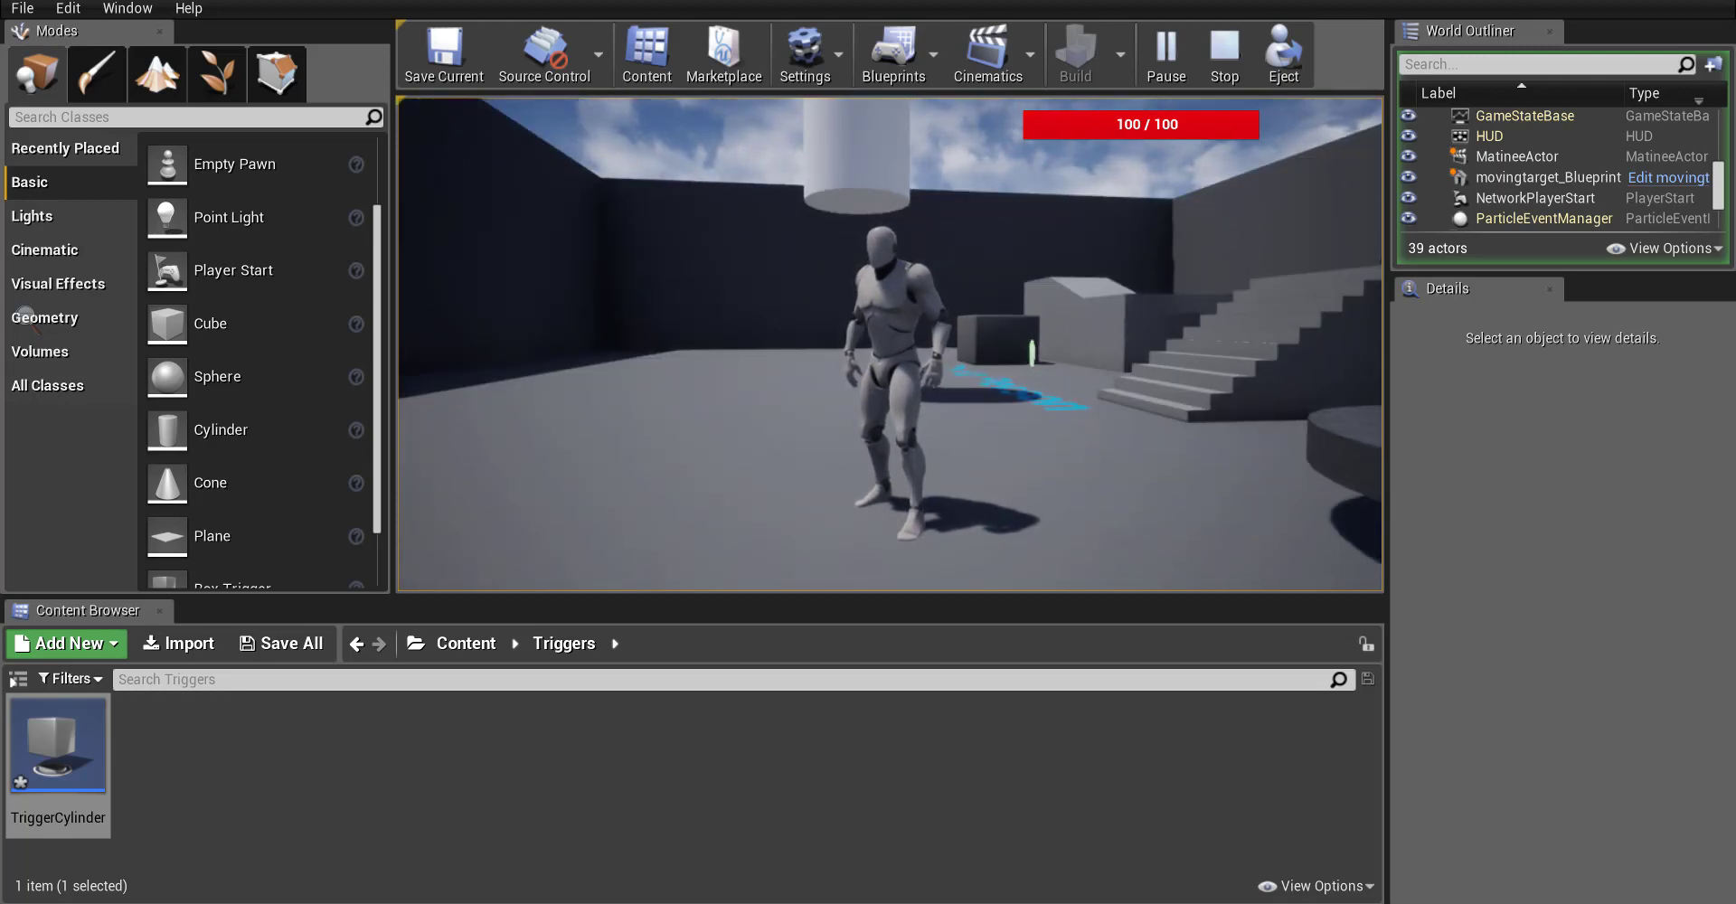
key(w)
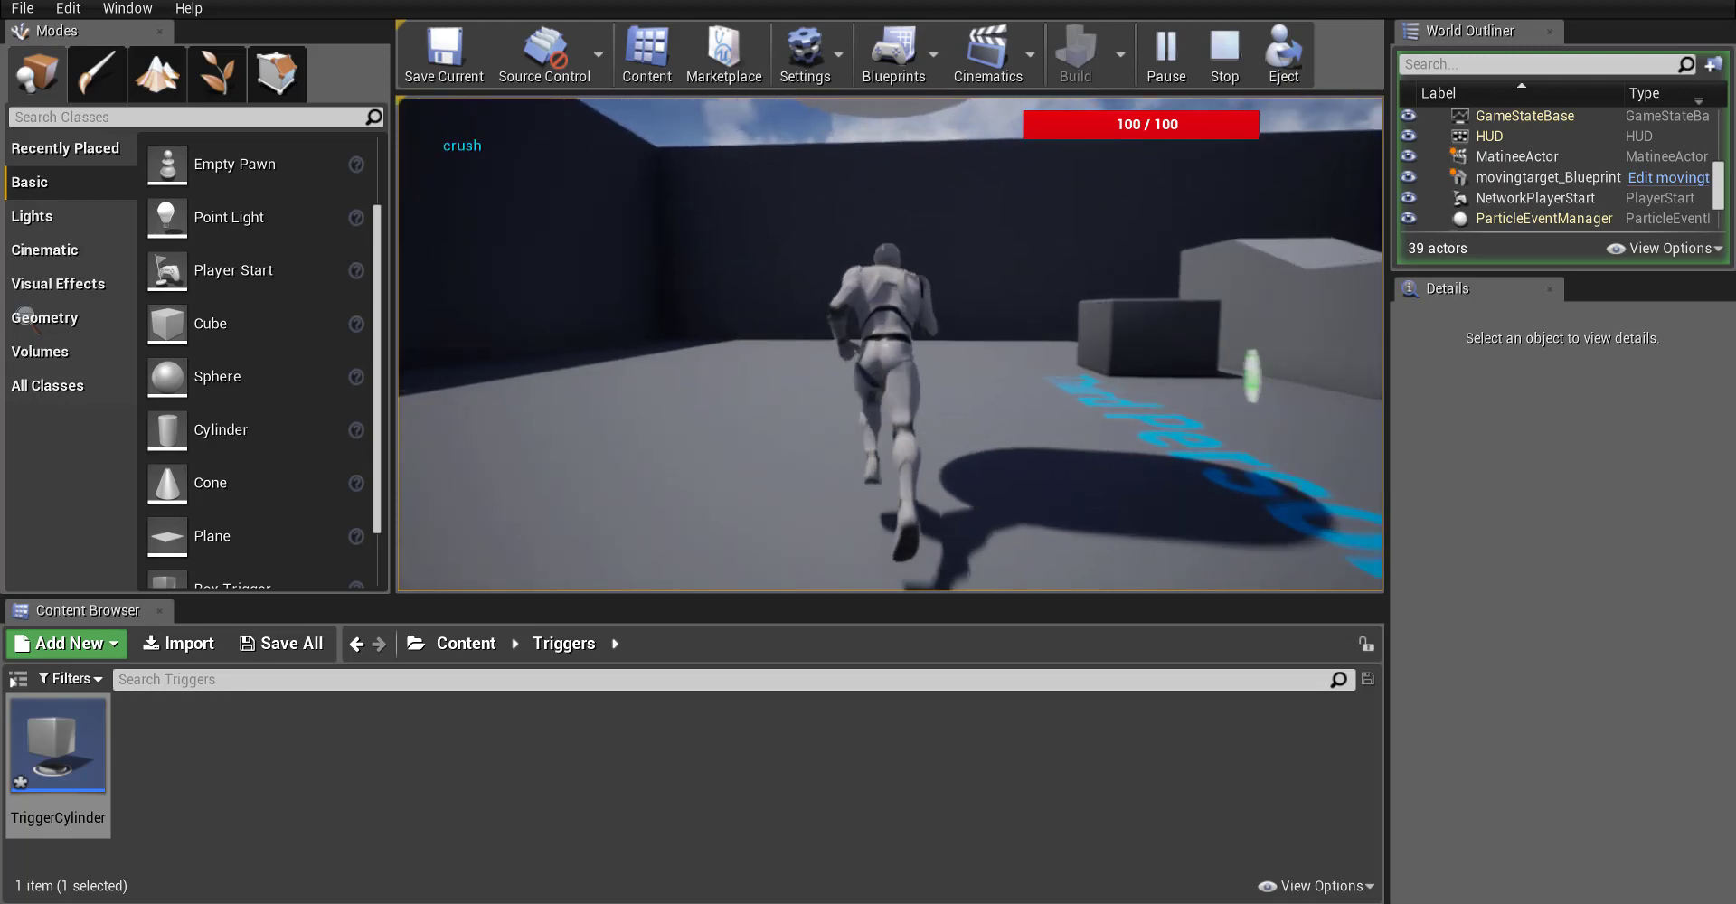